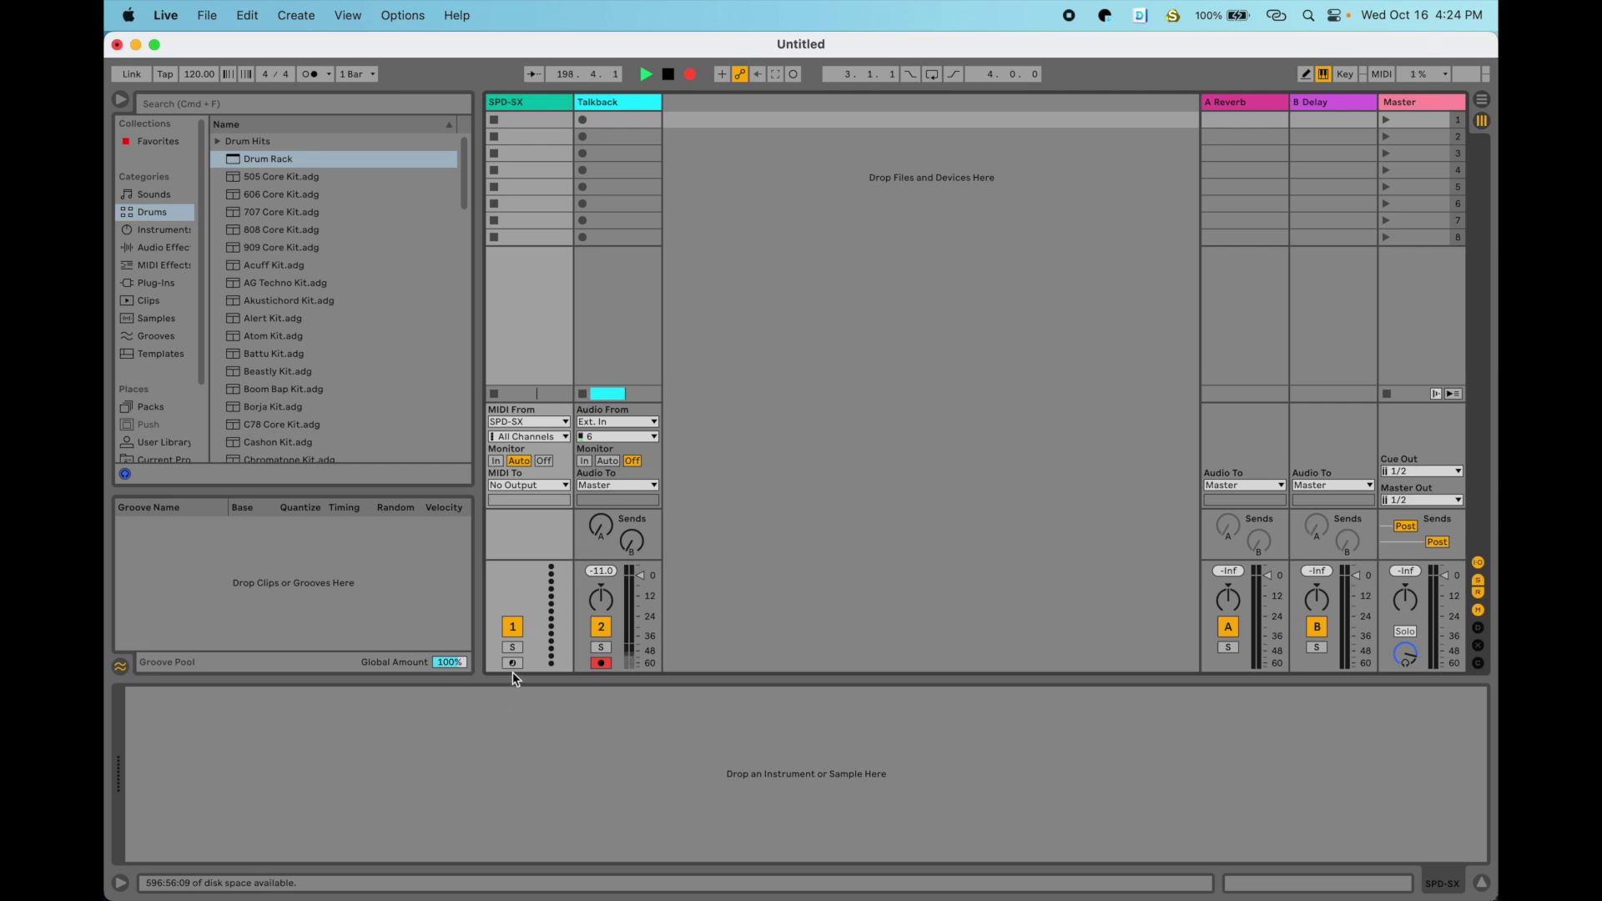
Arm the SPD-SX MIDI track for recording and load an empty Drum Rack onto it.
{"action": "left_click", "coordinate": [527, 101]}
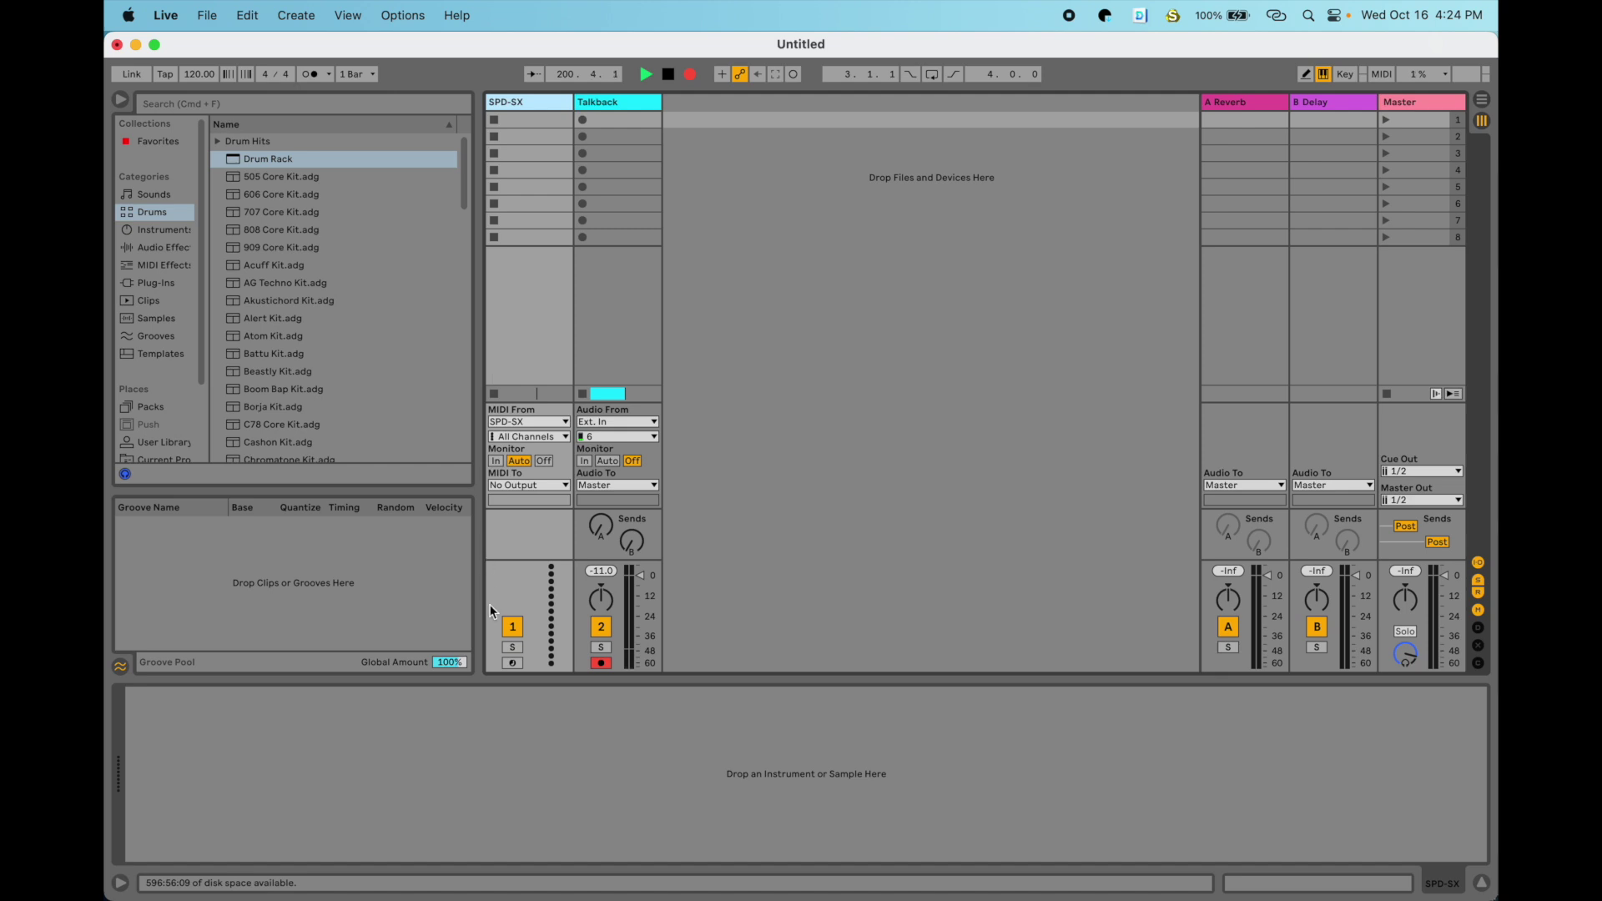
{"action": "left_click", "coordinate": [513, 662]}
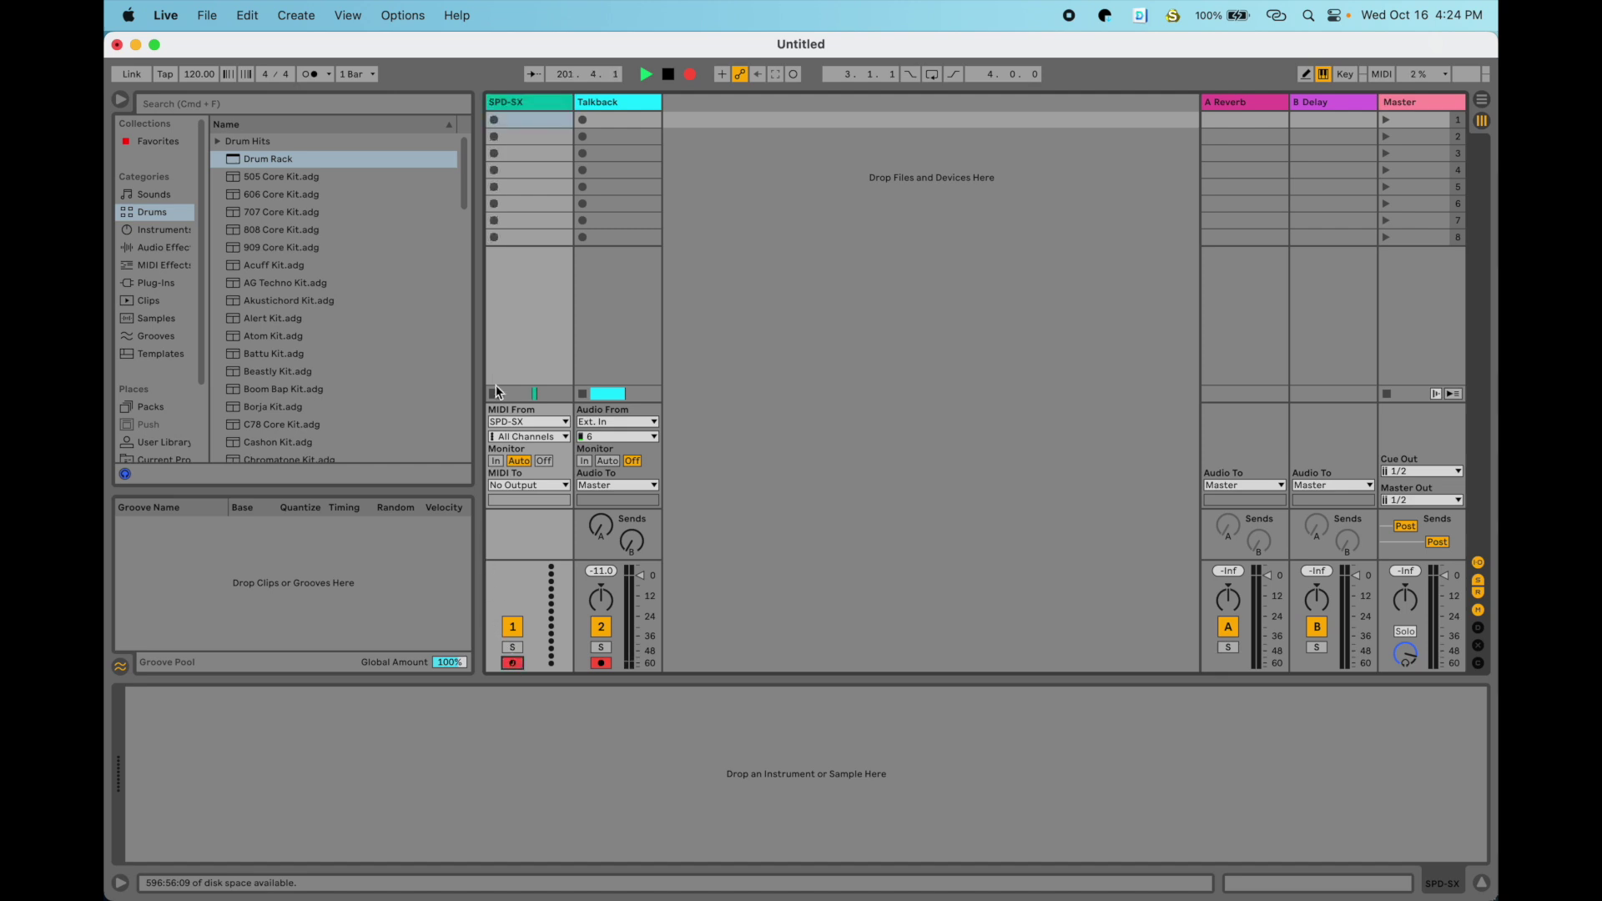
{"action": "left_click", "coordinate": [524, 103]}
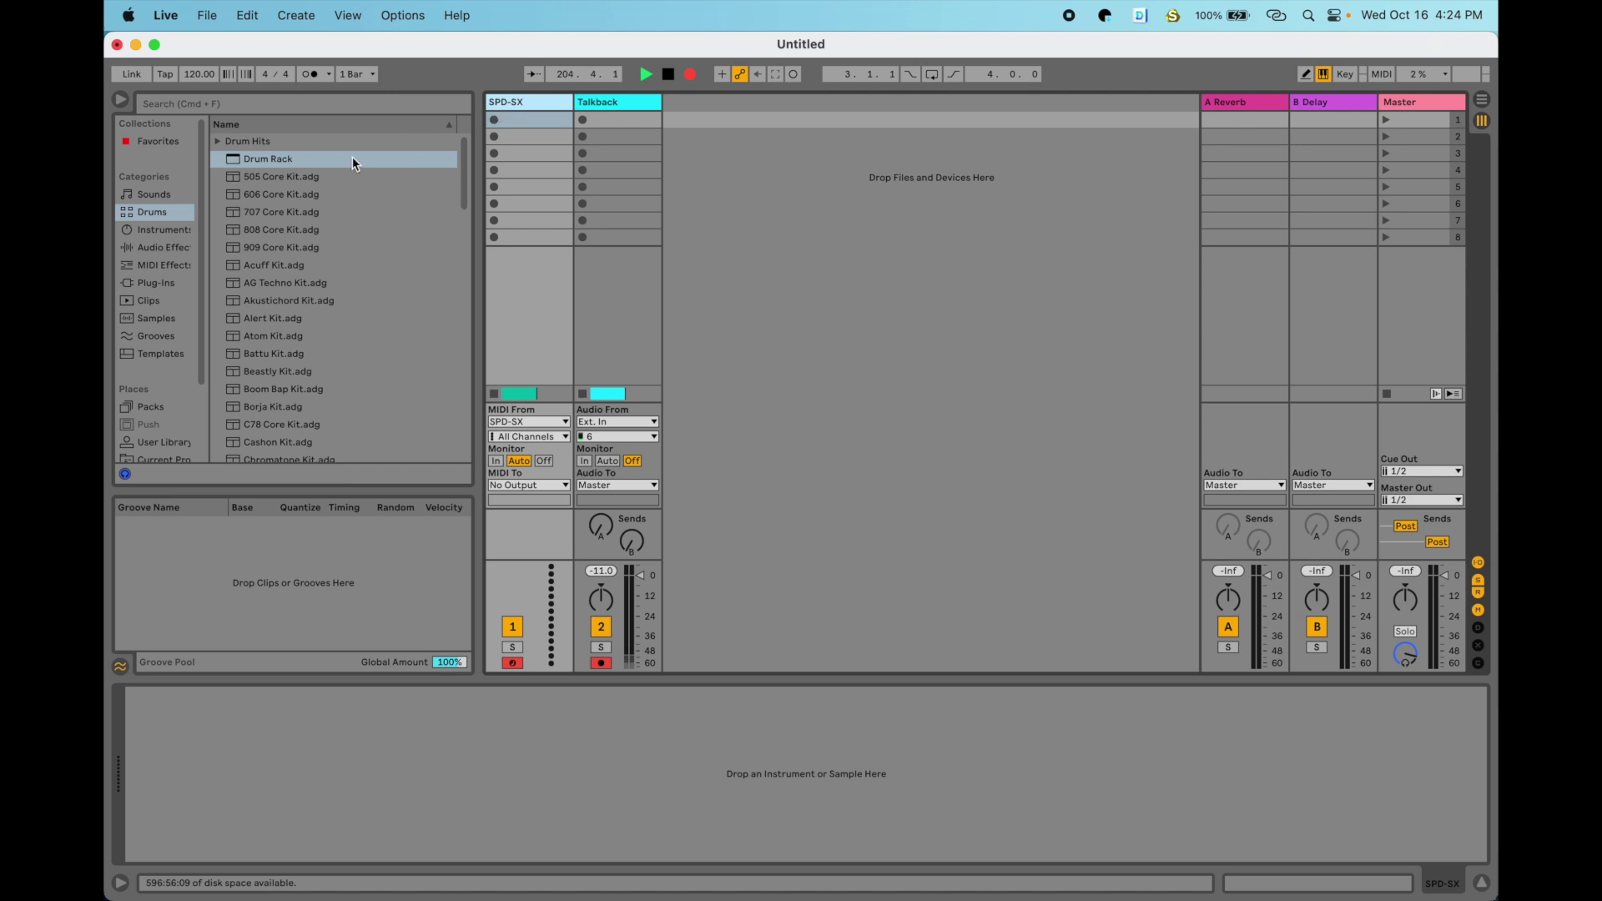
{"action": "double_click", "coordinate": [298, 158]}
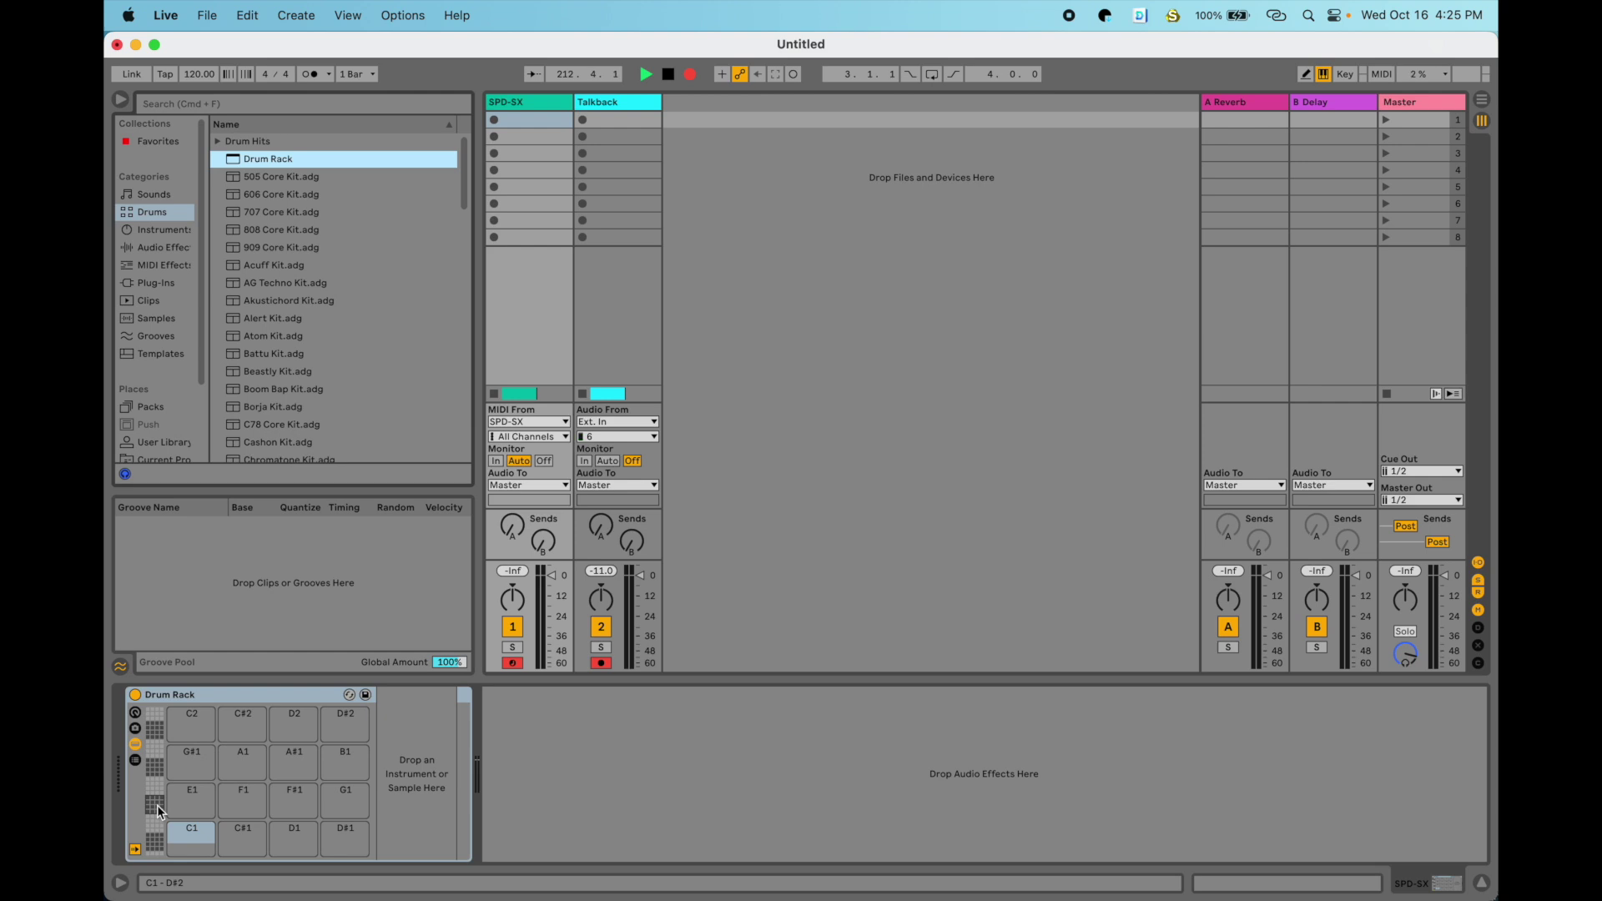
Shift the Drum Rack's visible pads to the C-2 range and choose SPD-SX as the track's MIDI input.
{"action": "scroll", "coordinate": [160, 809], "scroll_direction": "down", "scroll_amount": 5}
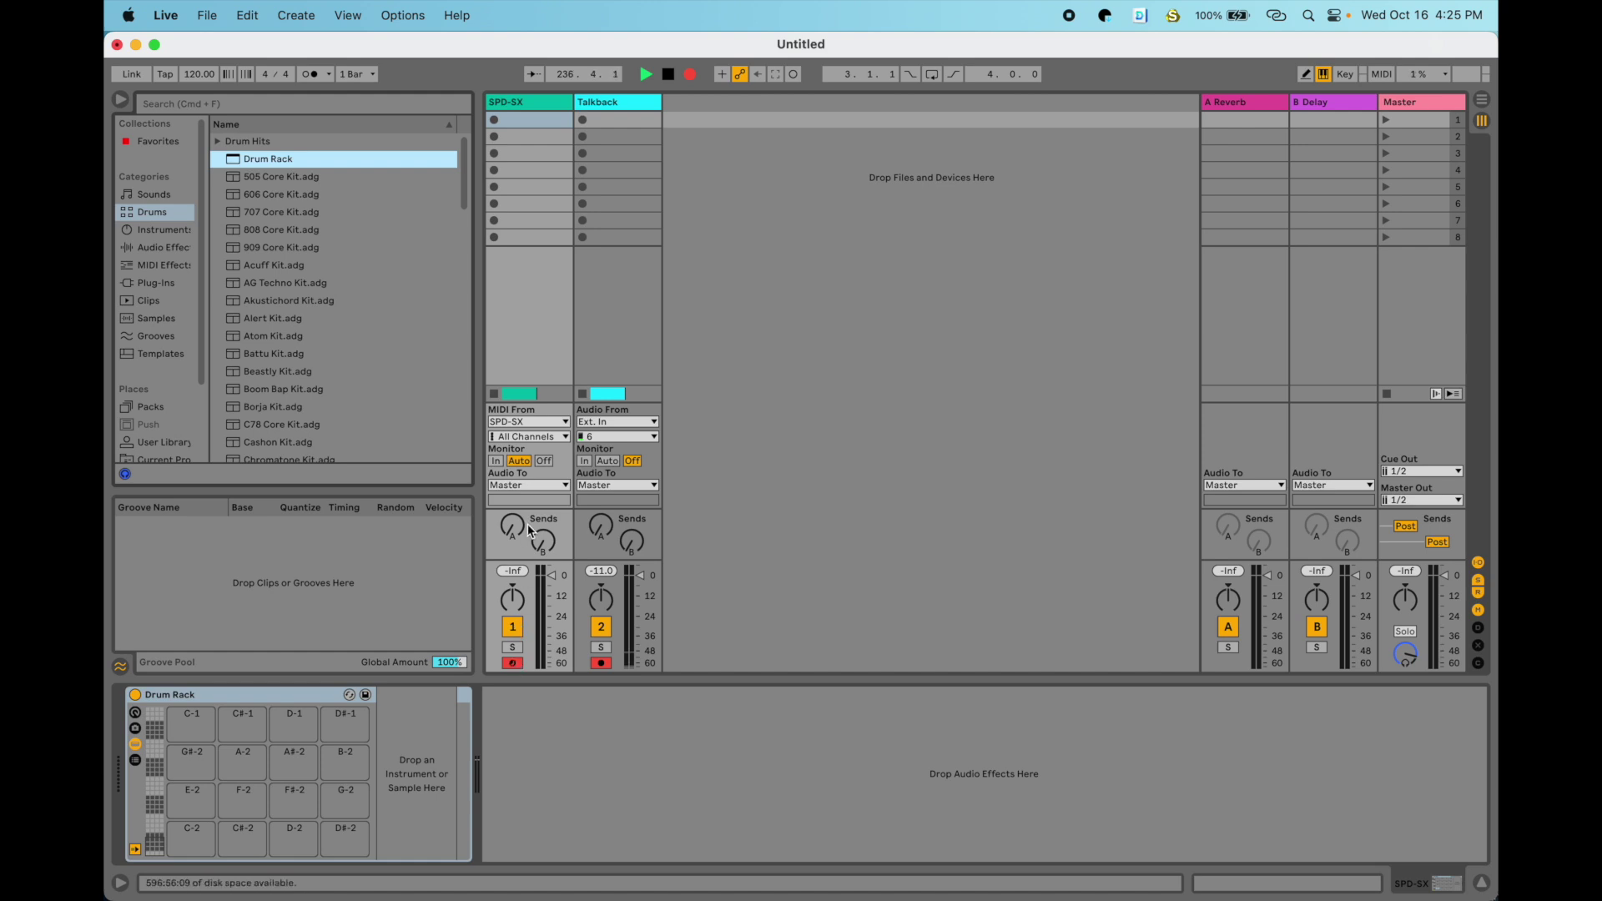
{"action": "left_click", "coordinate": [524, 422]}
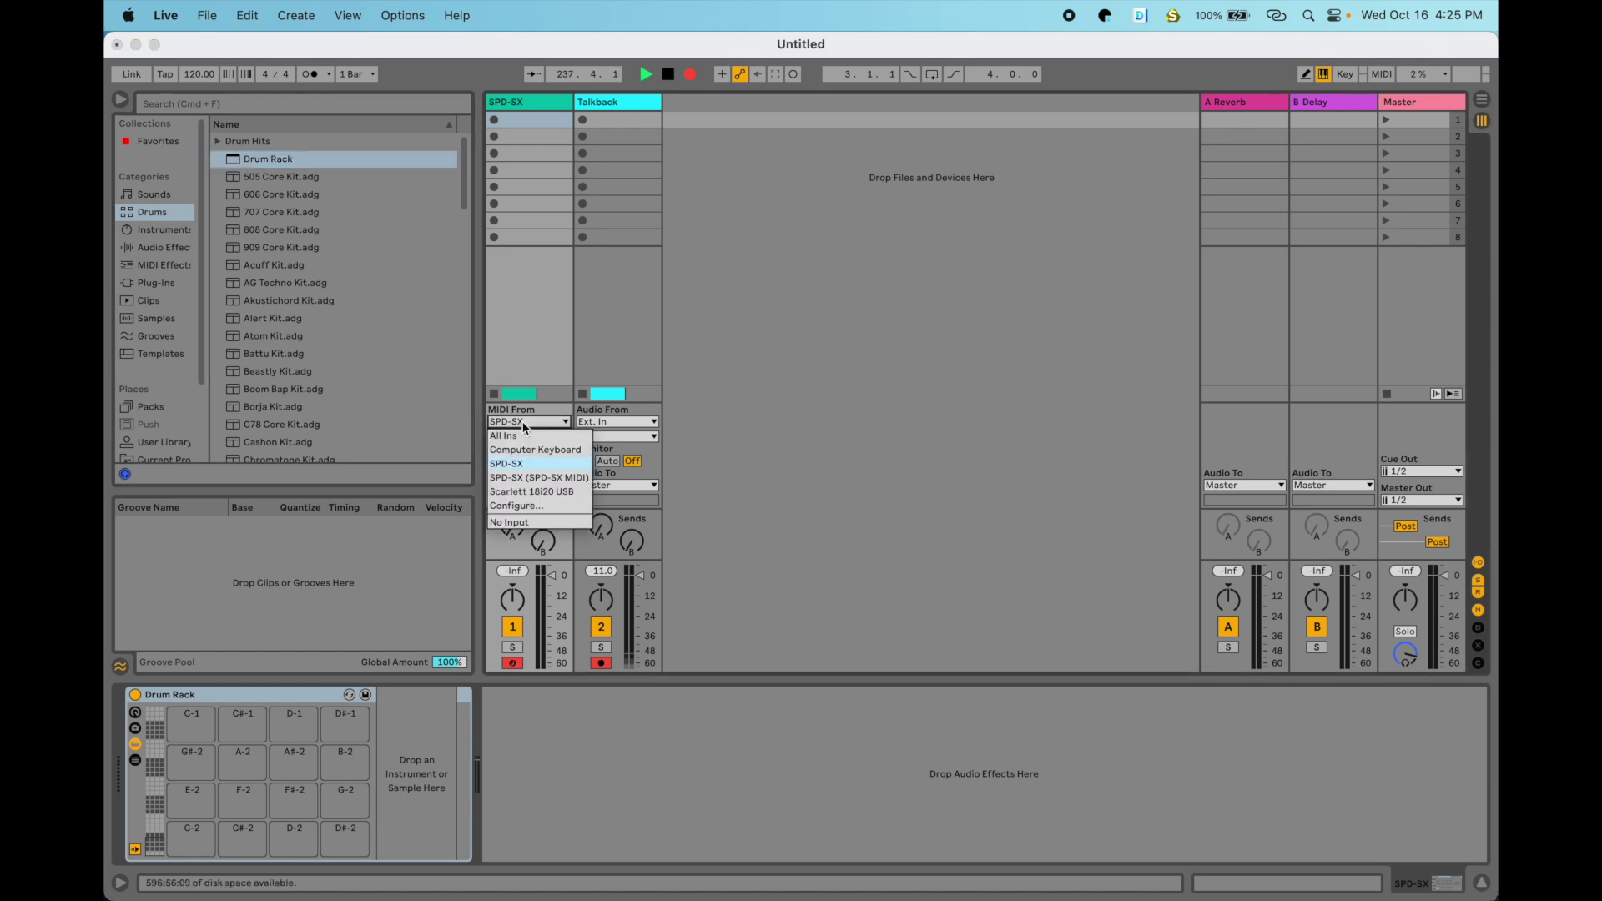
{"action": "left_click", "coordinate": [533, 465]}
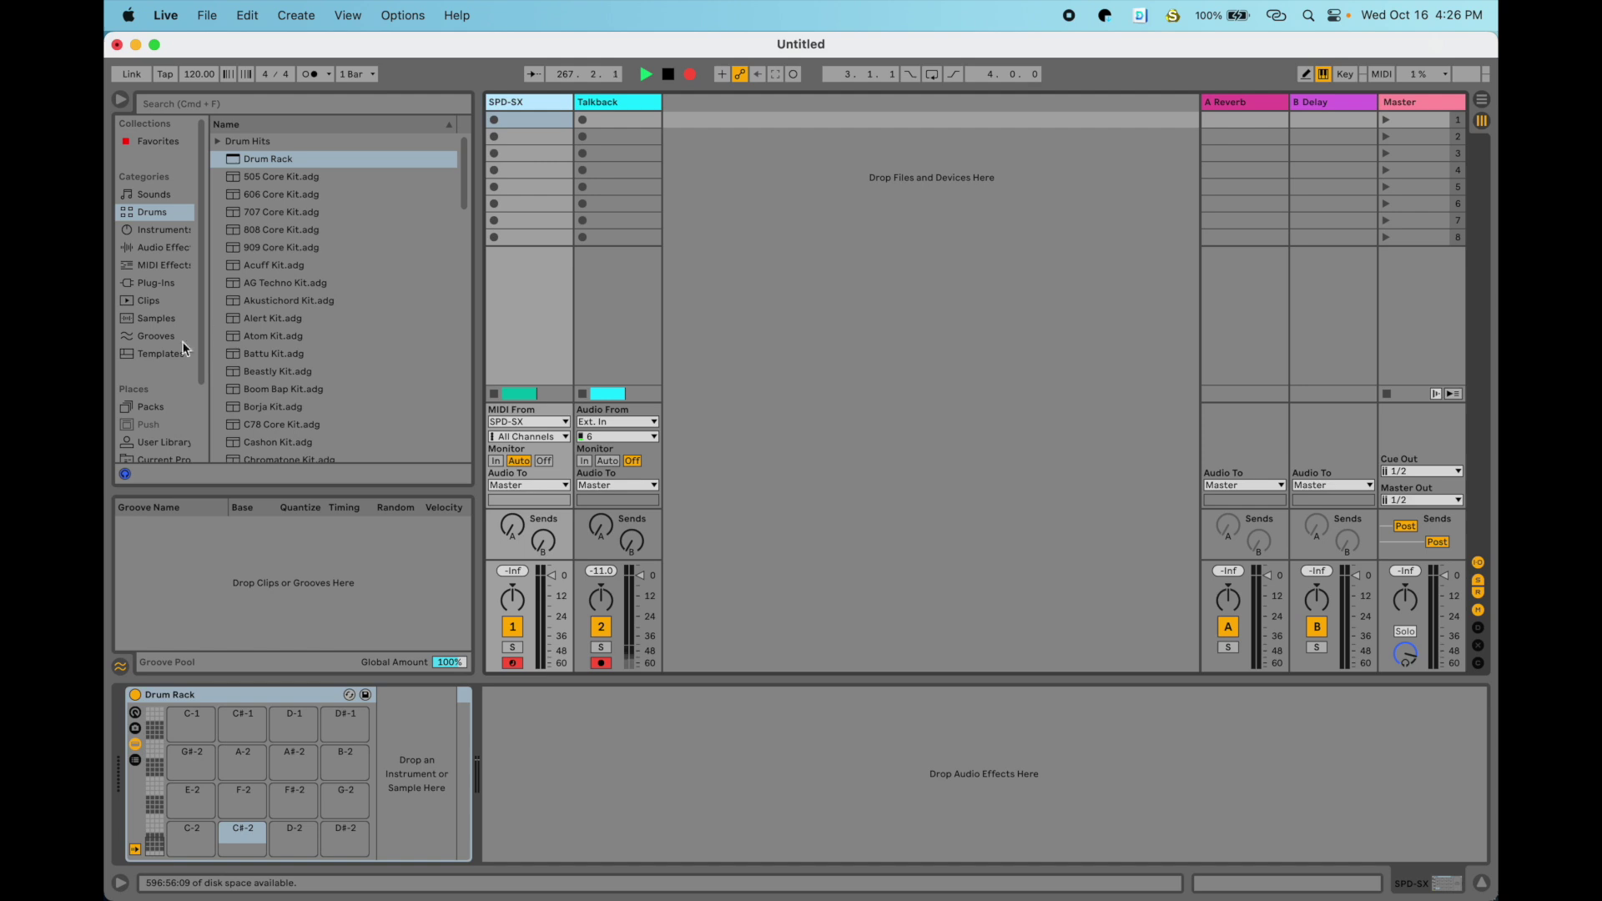
Load KICK DEEP.wav from the KICKS FAT folder of TS CINEMATIC POP in Sounds onto Drum Rack pad C#-2.
{"action": "scroll", "coordinate": [154, 338], "scroll_direction": "down", "scroll_amount": 3}
{"action": "scroll", "coordinate": [153, 338], "scroll_direction": "down", "scroll_amount": 2}
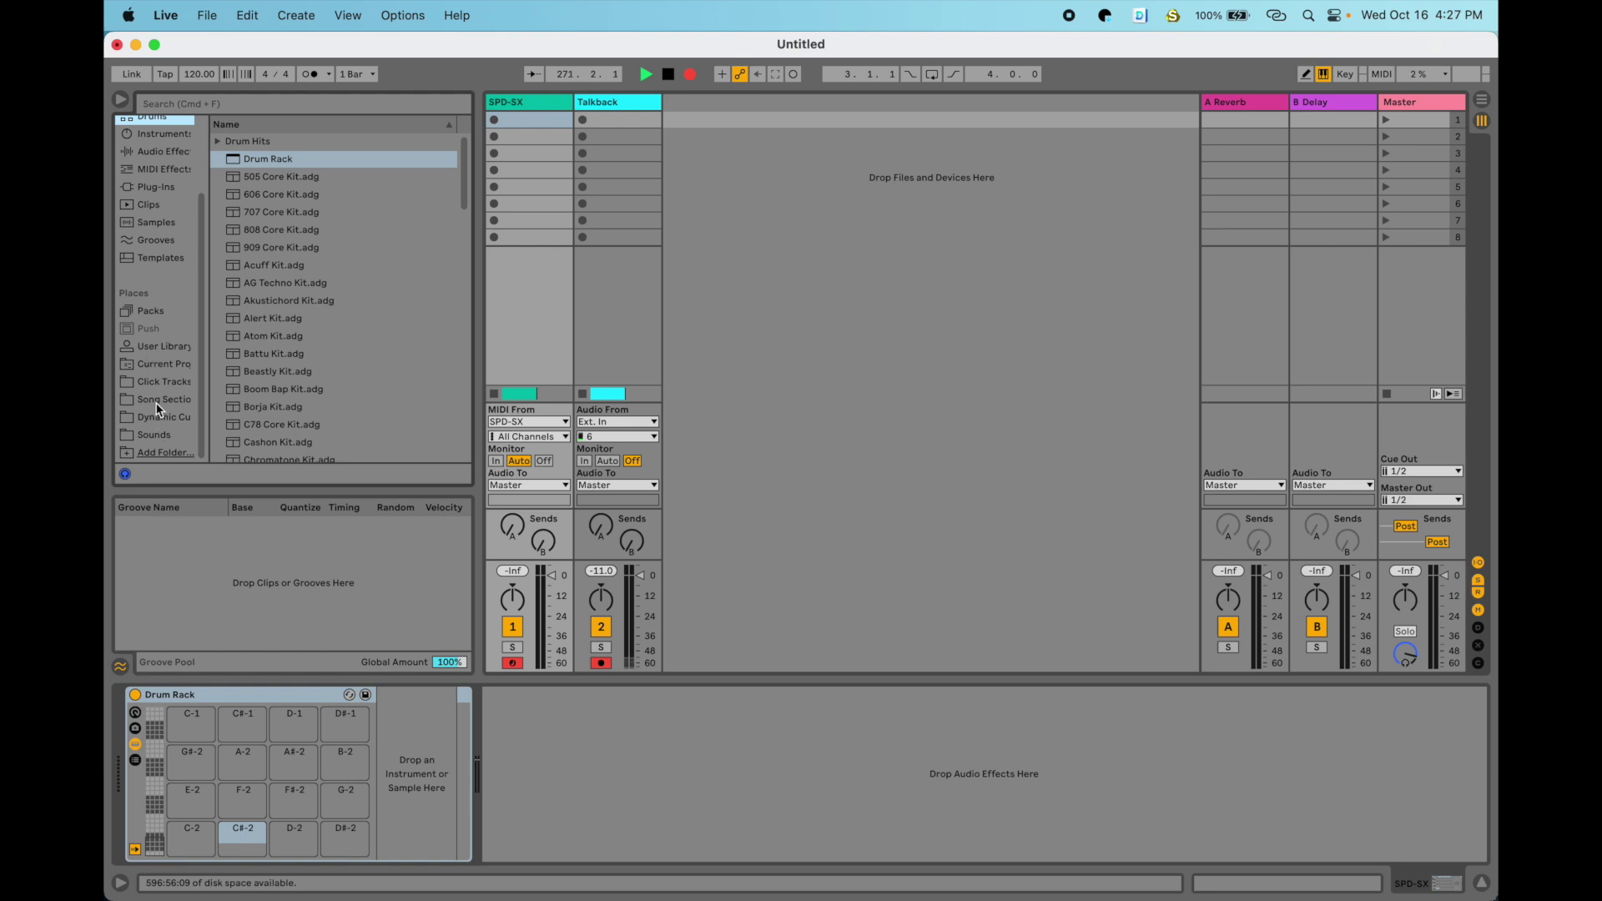
{"action": "left_click", "coordinate": [155, 435]}
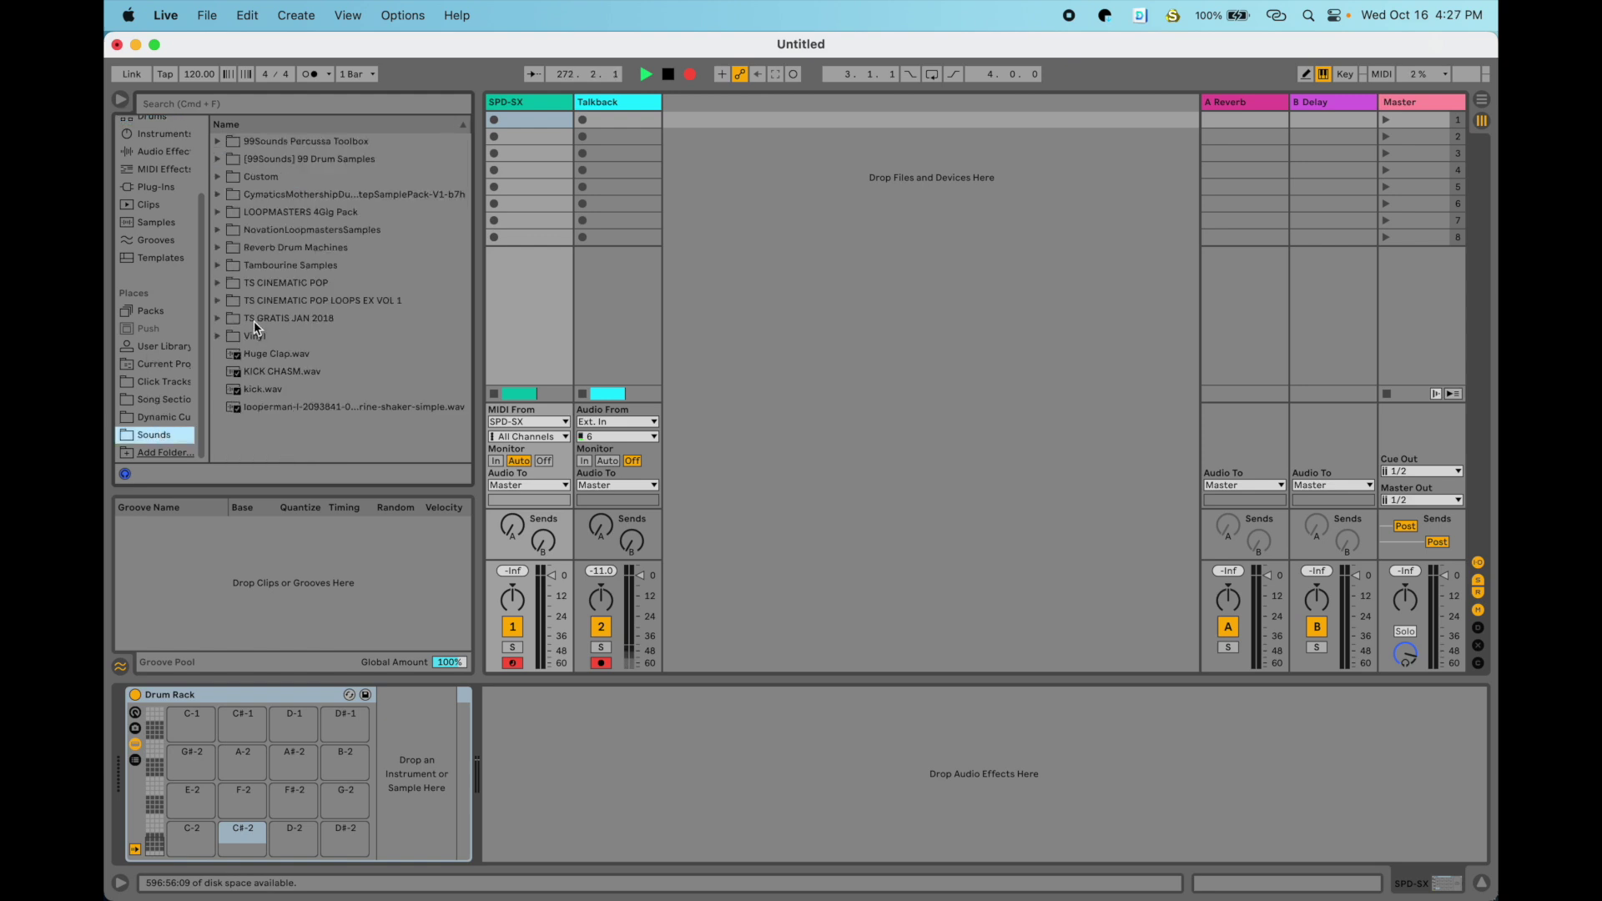
{"action": "left_click", "coordinate": [218, 283]}
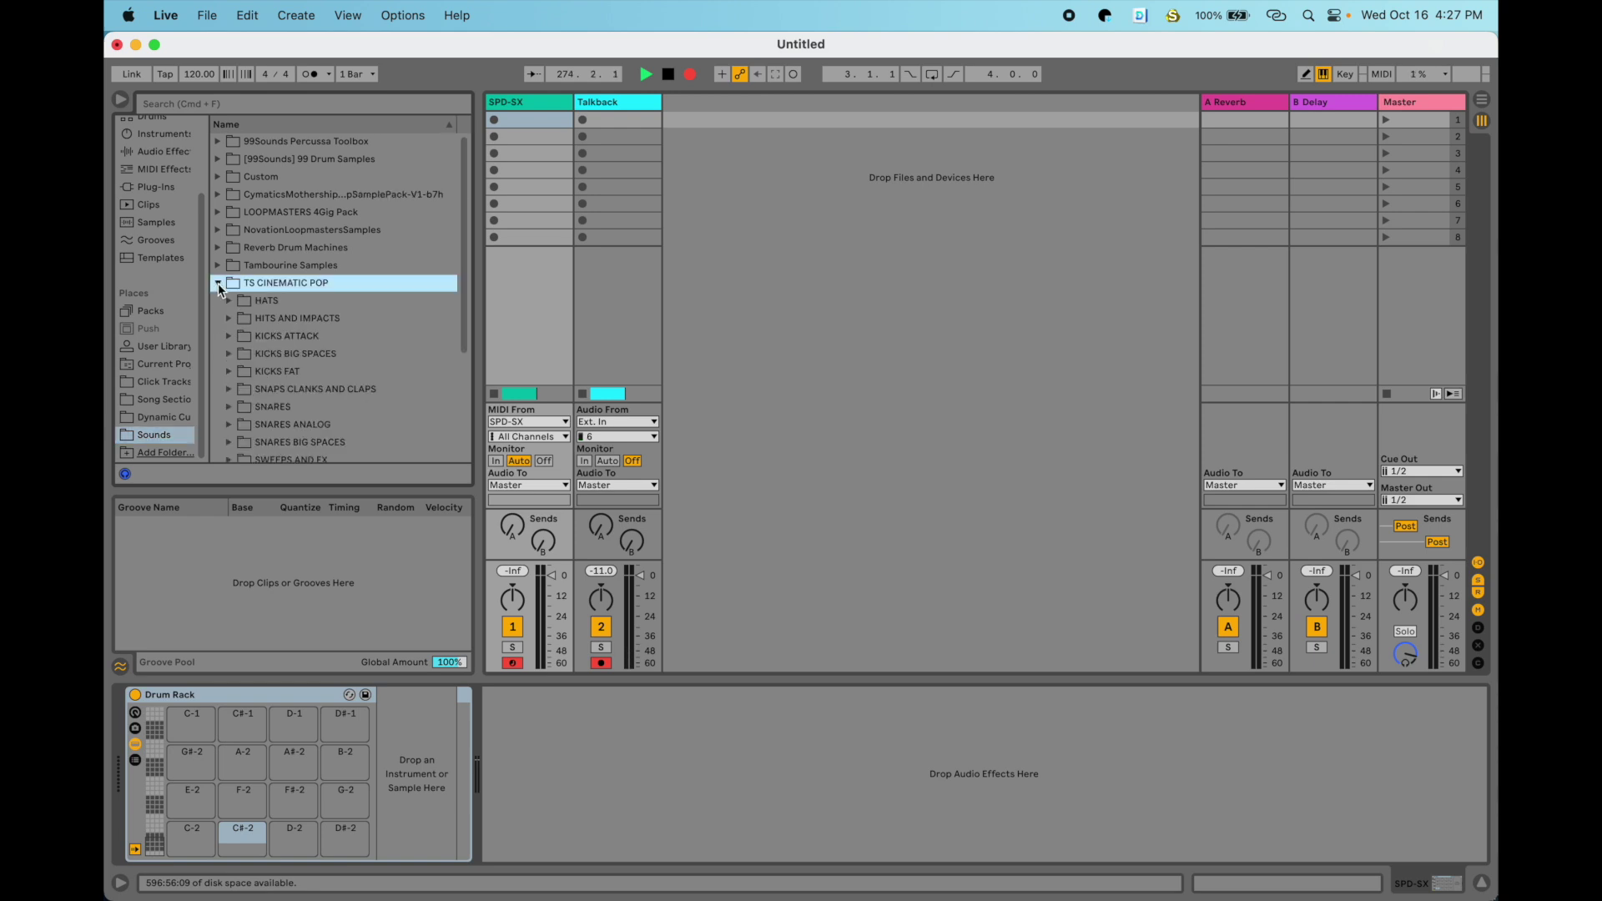
{"action": "scroll", "coordinate": [267, 324], "scroll_direction": "down", "scroll_amount": 2}
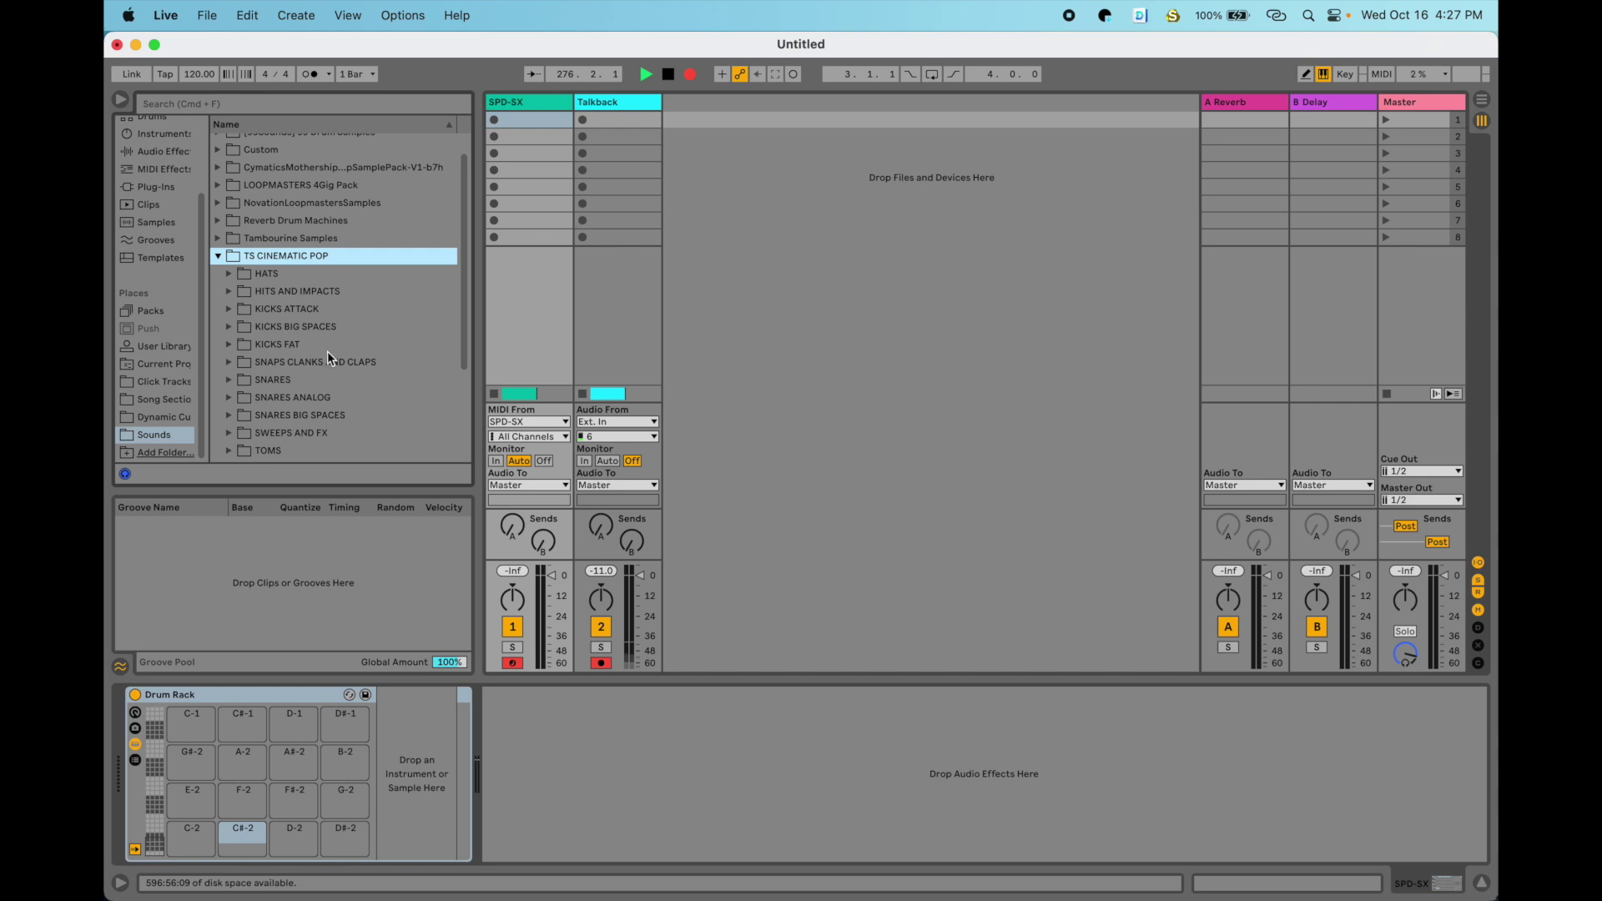
{"action": "scroll", "coordinate": [328, 355], "scroll_direction": "down", "scroll_amount": 3}
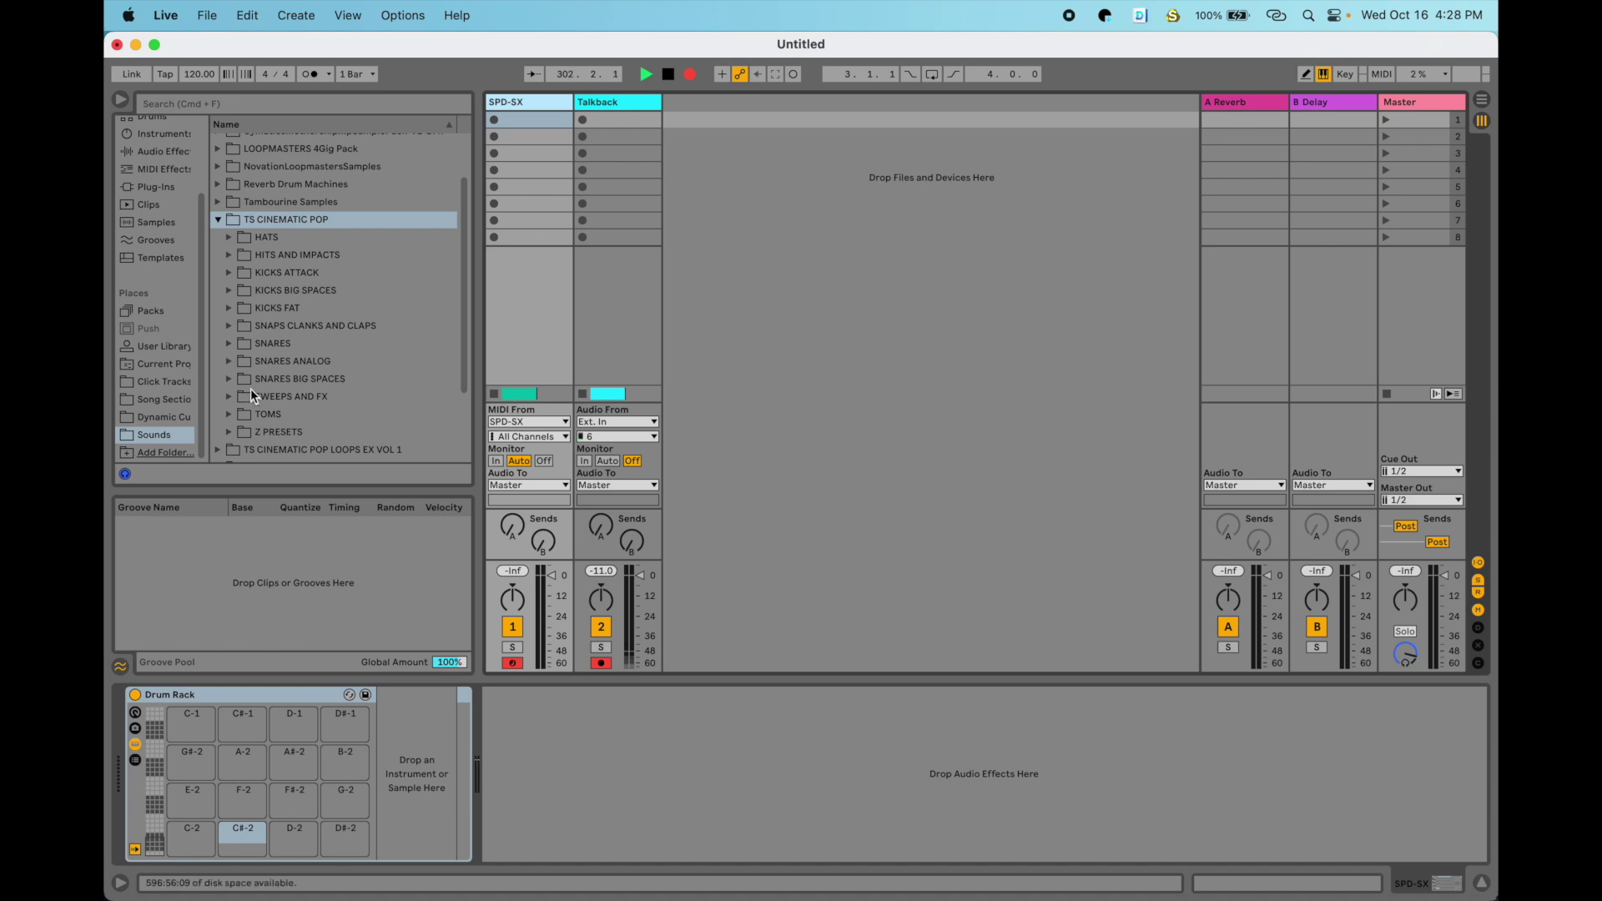
{"action": "left_click", "coordinate": [230, 308]}
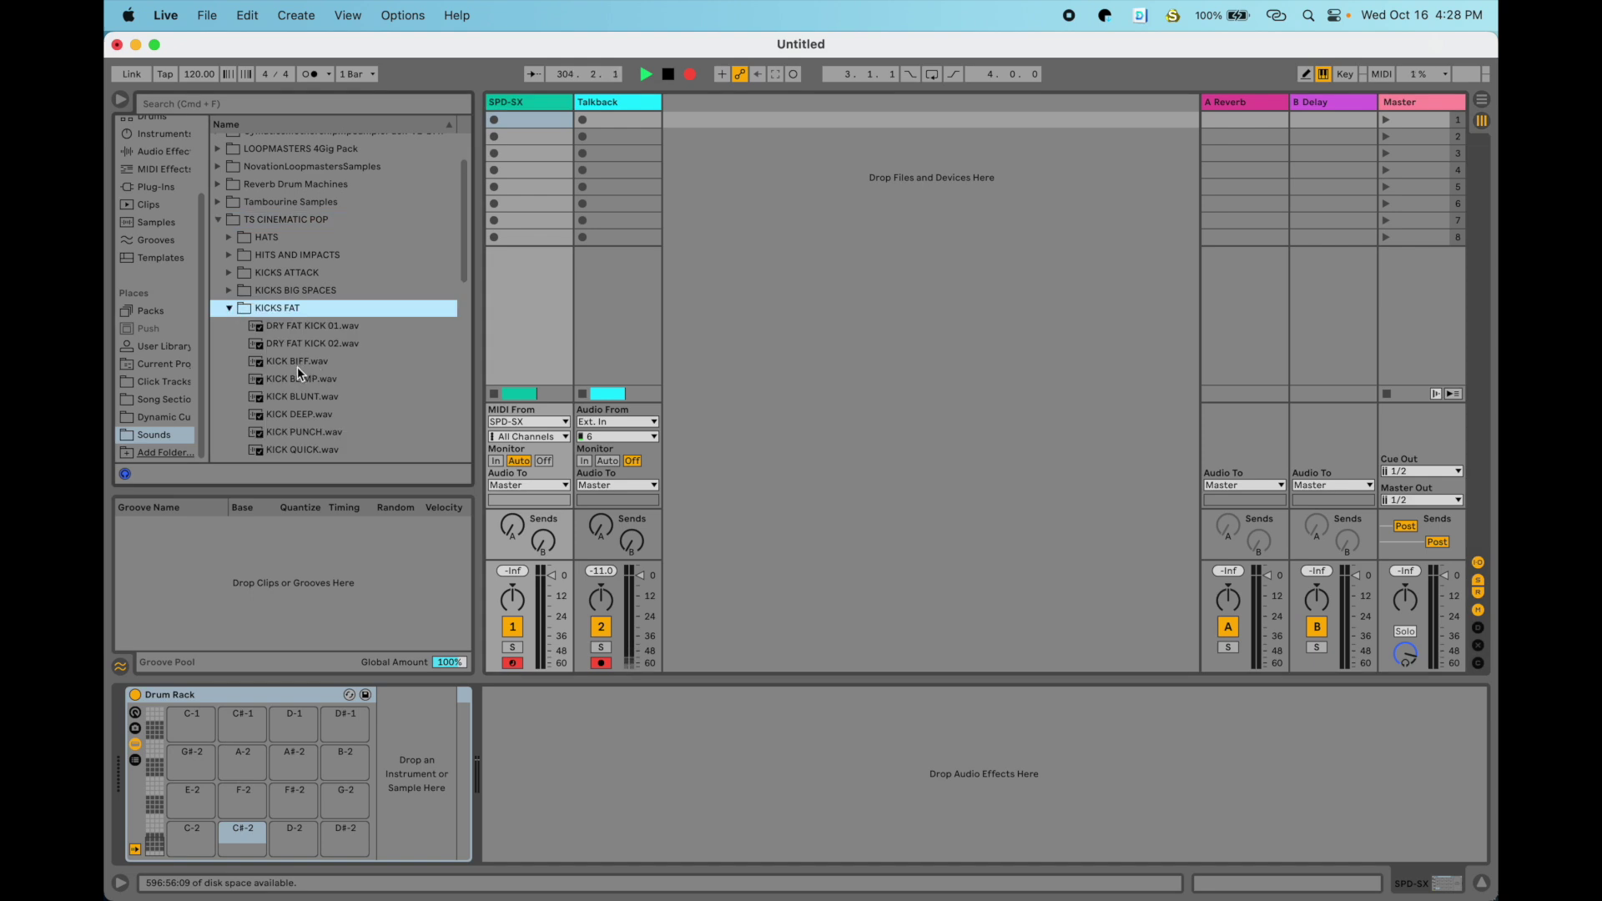
{"action": "left_click", "coordinate": [302, 415]}
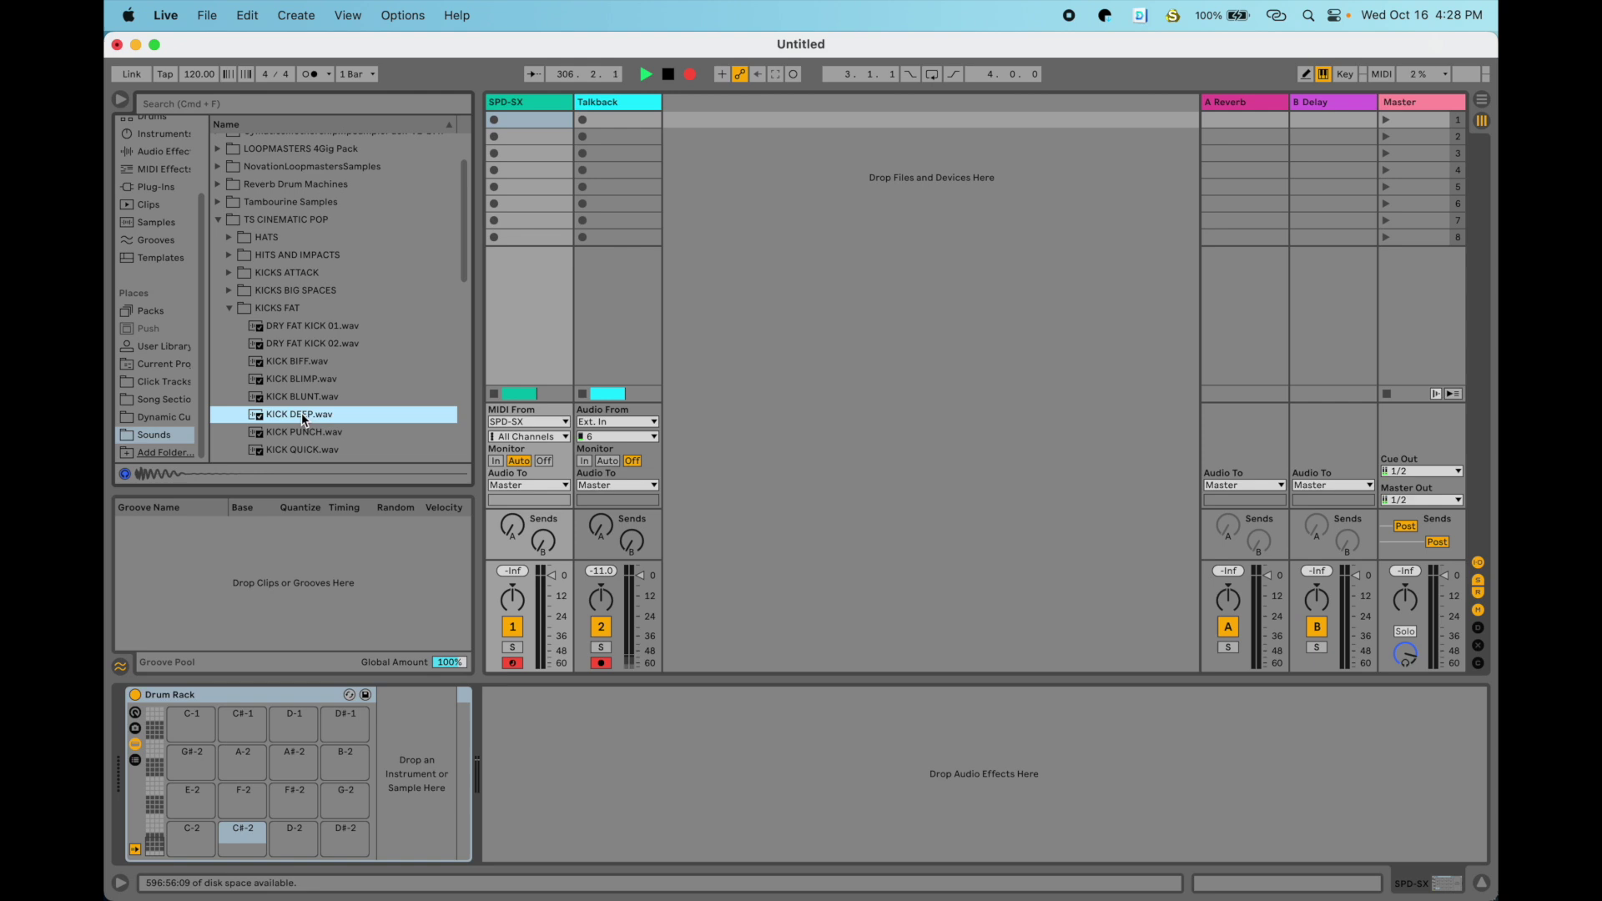
{"action": "left_click_drag", "start_coordinate": [302, 417], "coordinate": [227, 840]}
{"action": "left_click_drag", "start_coordinate": [239, 829], "coordinate": [239, 830]}
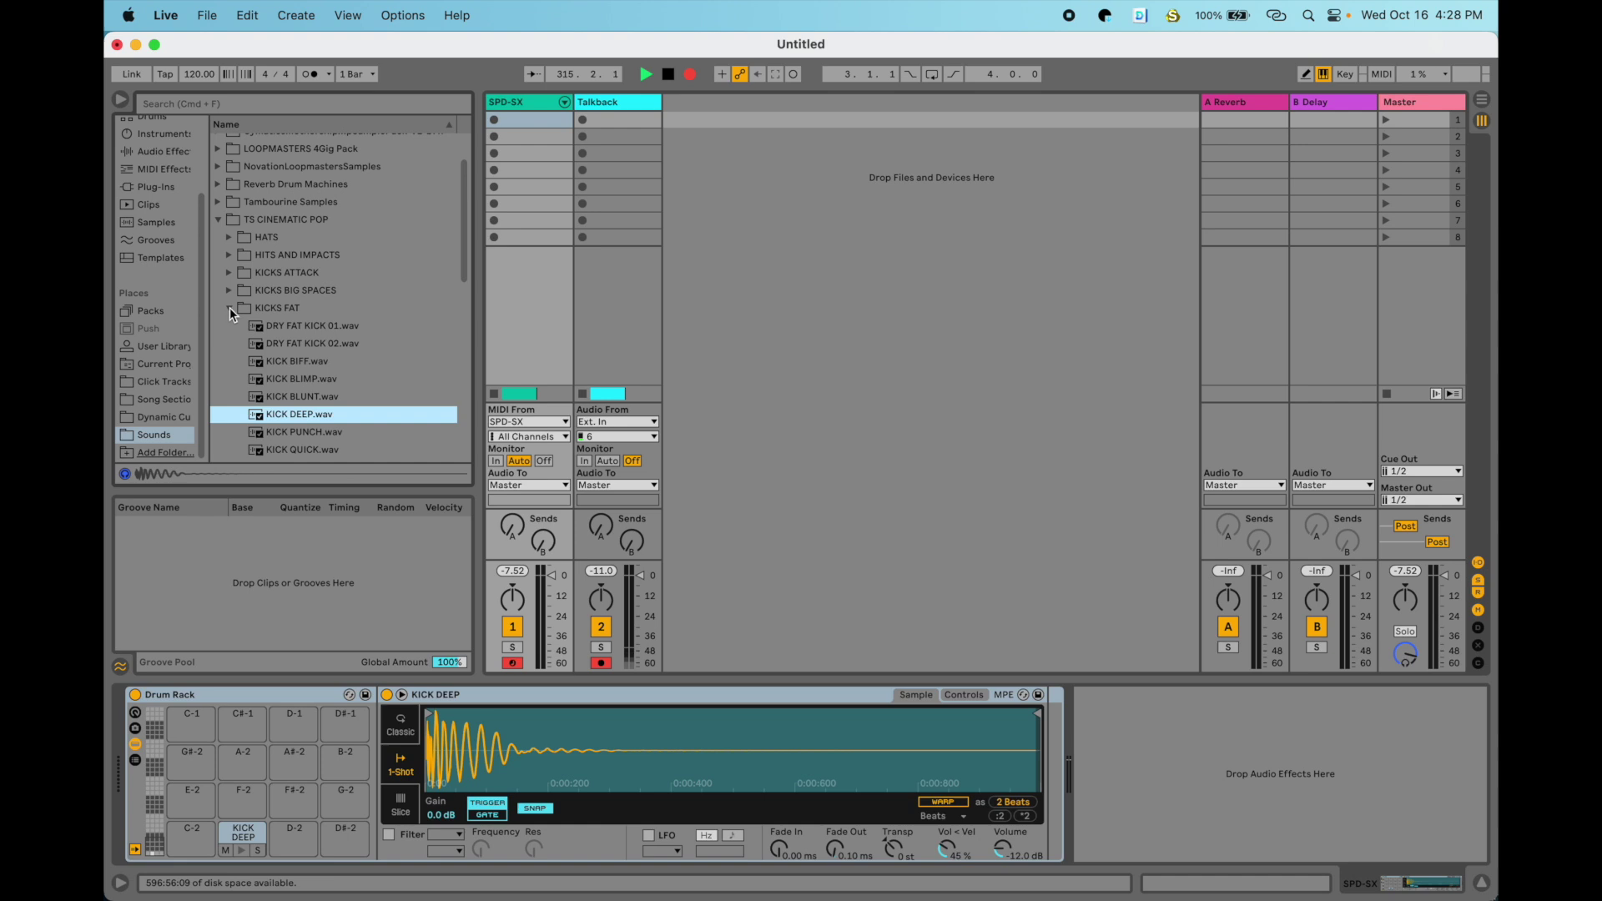
Load TIK HAT.wav from the HATS folder of TS CINEMATIC POP onto Drum Rack pad D#-2.
{"action": "left_click", "coordinate": [230, 241]}
{"action": "left_click", "coordinate": [293, 292]}
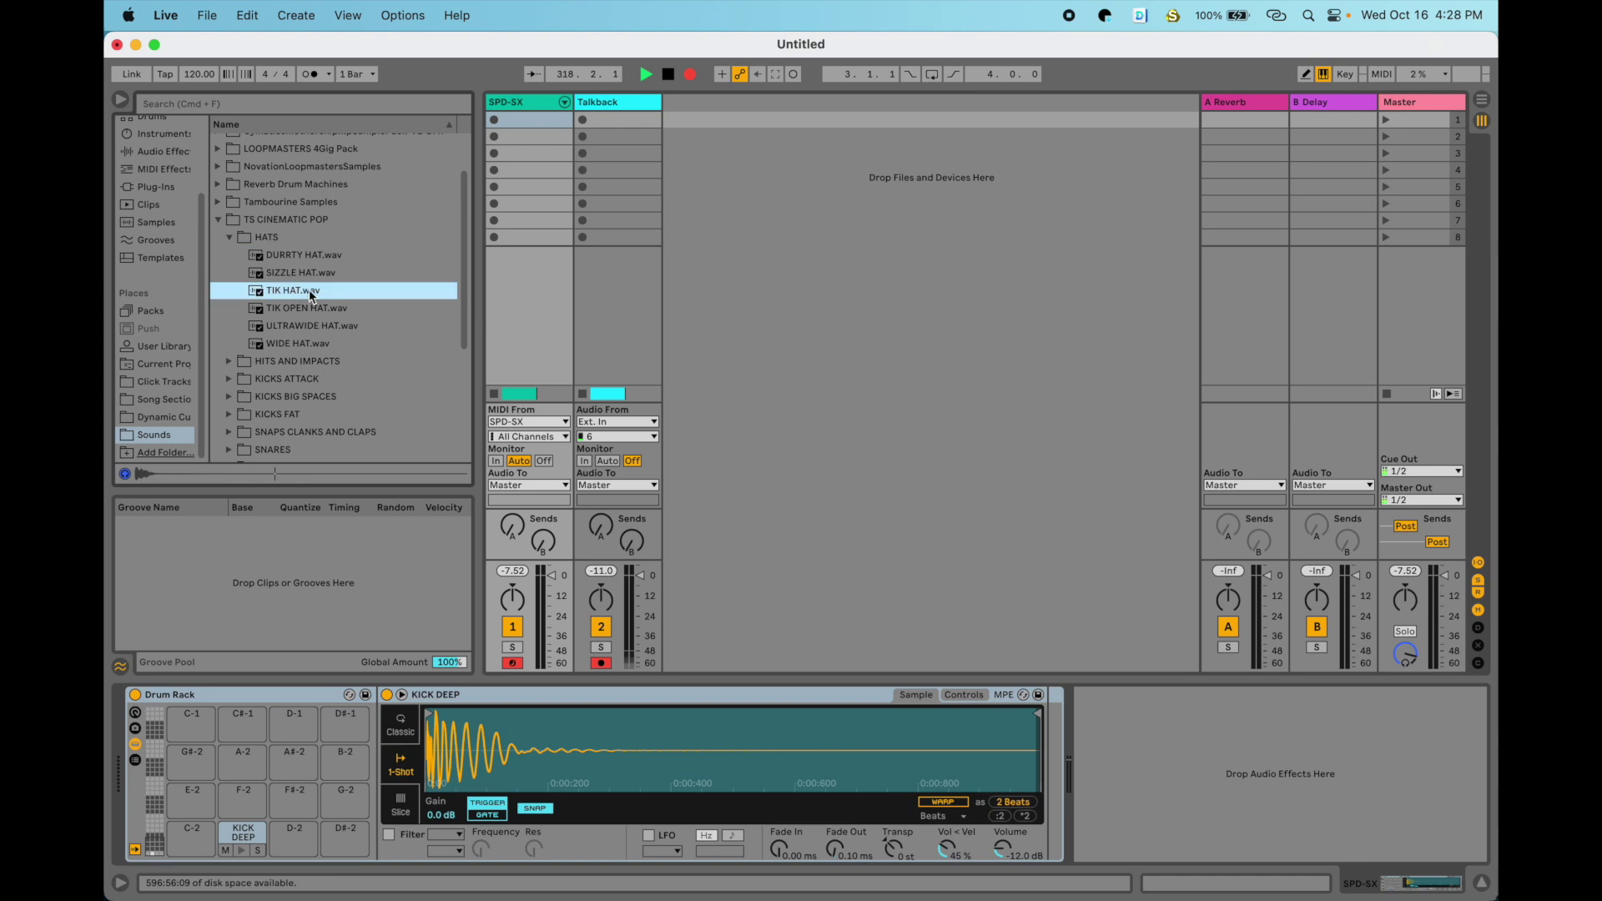
{"action": "left_click_drag", "start_coordinate": [318, 288], "coordinate": [347, 833]}
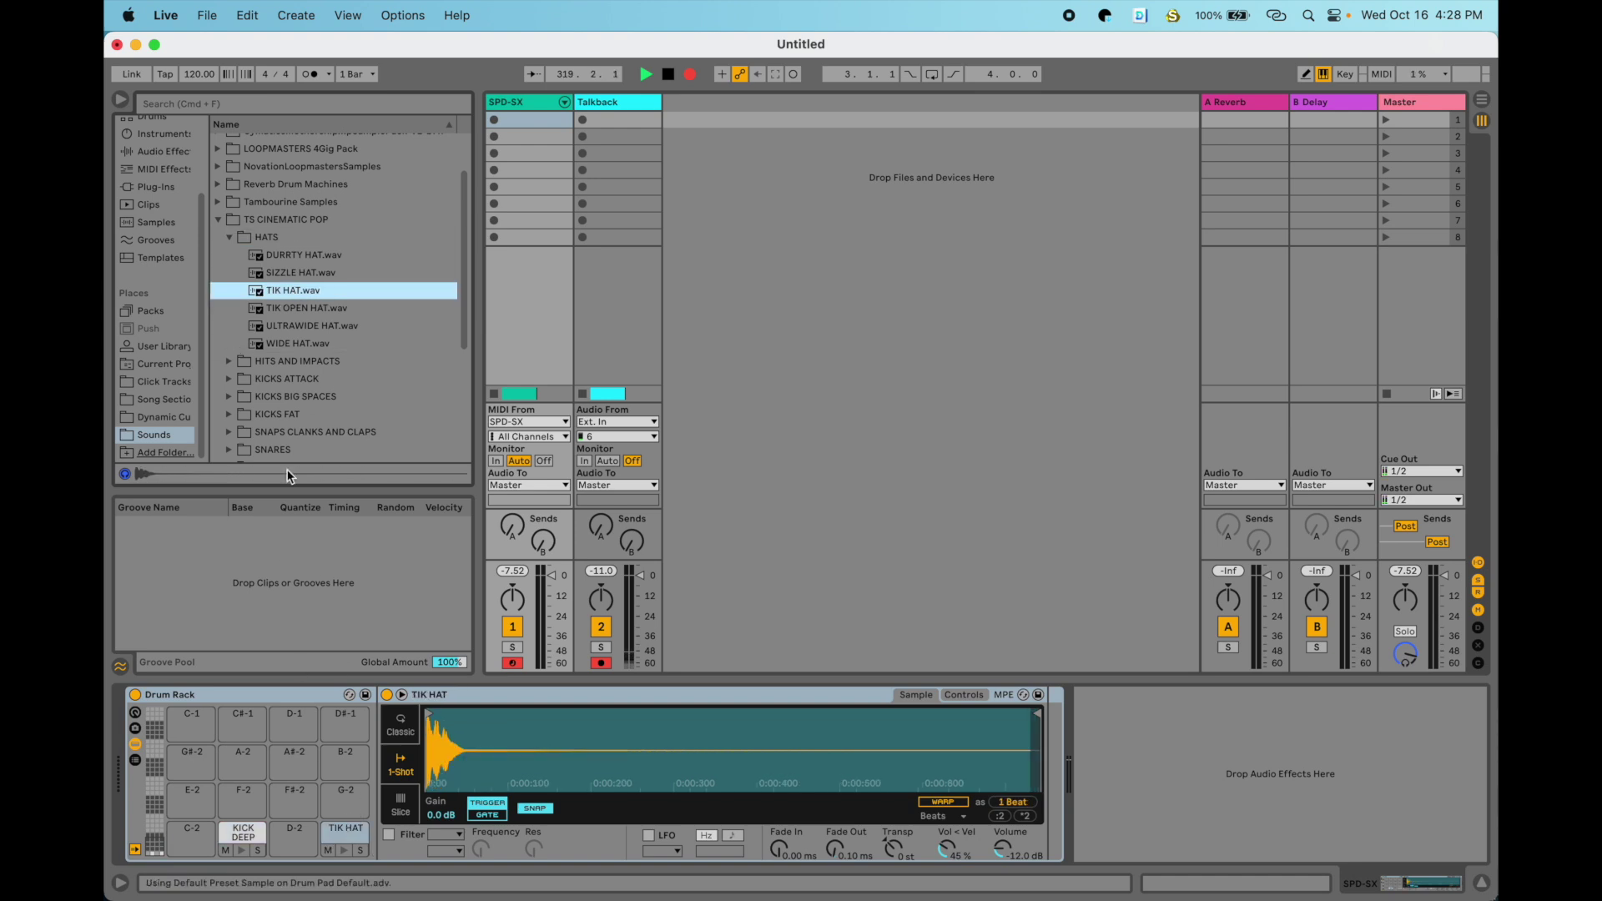
{"action": "left_click", "coordinate": [230, 239]}
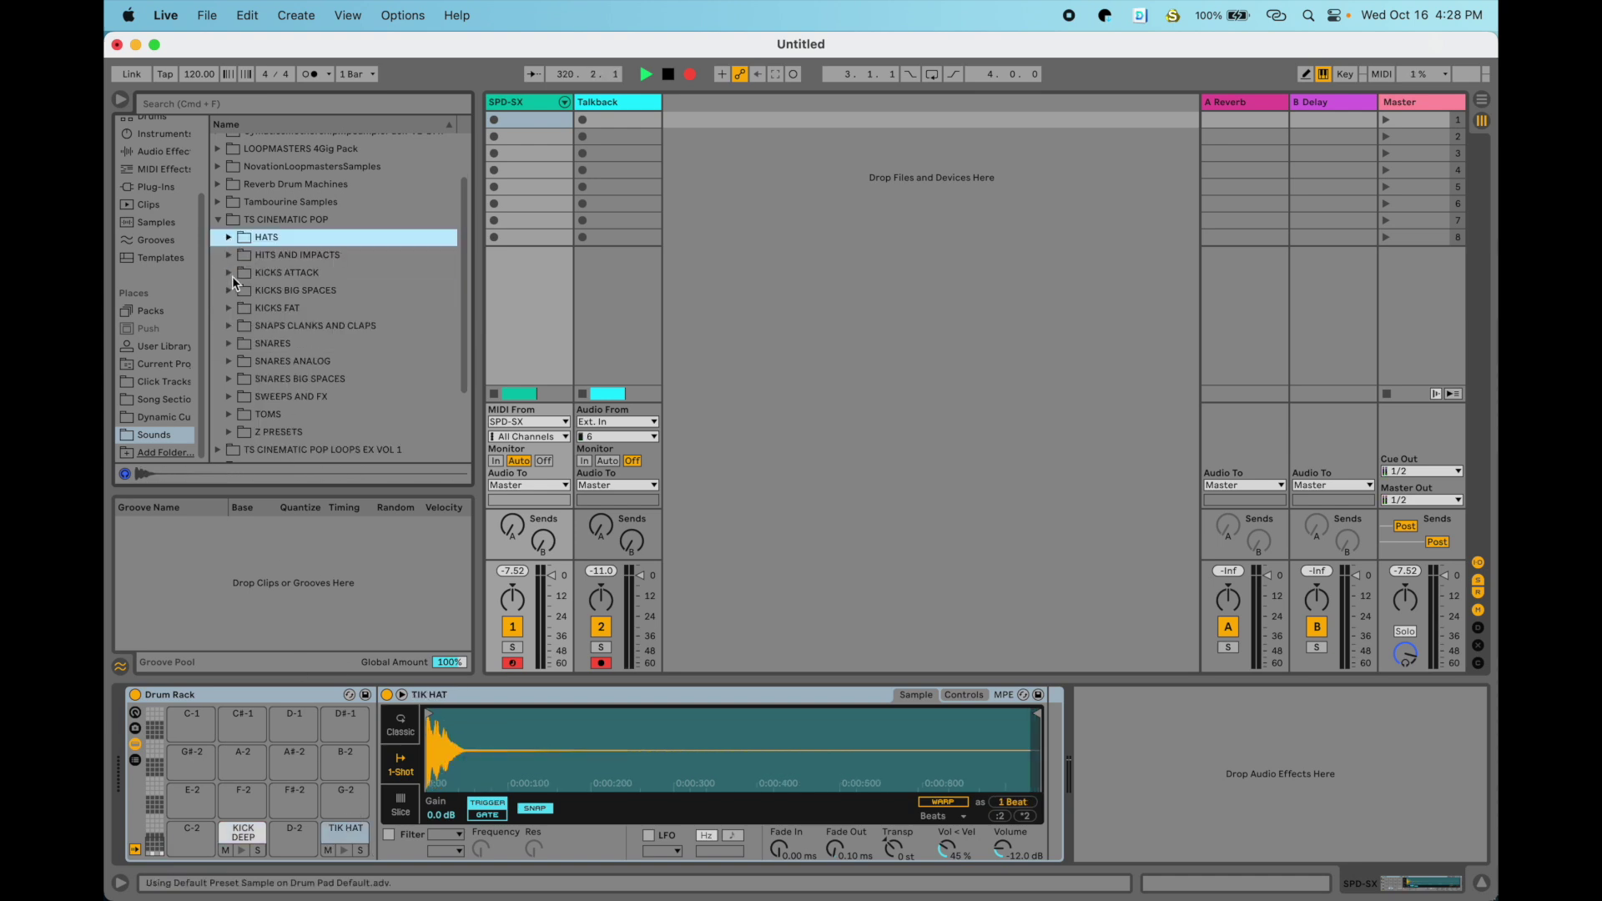
Load SHORT SNARE 01 D.wav from the SNARES folder of TS CINEMATIC POP onto Drum Rack pad D-2.
{"action": "left_click", "coordinate": [227, 343]}
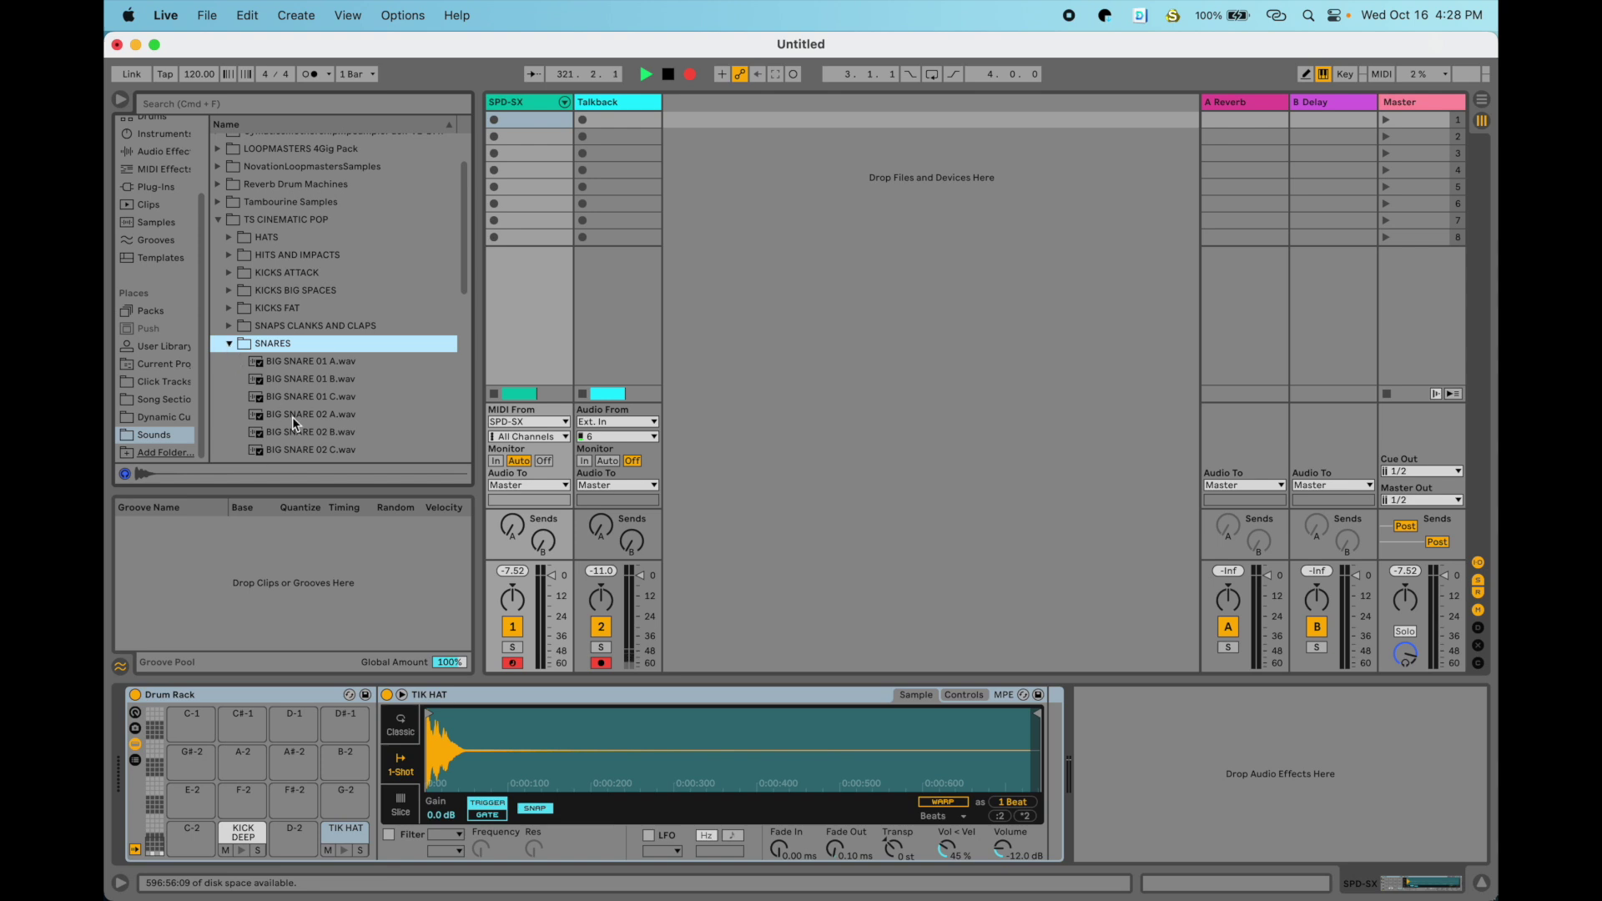
{"action": "scroll", "coordinate": [316, 408], "scroll_direction": "down", "scroll_amount": 5}
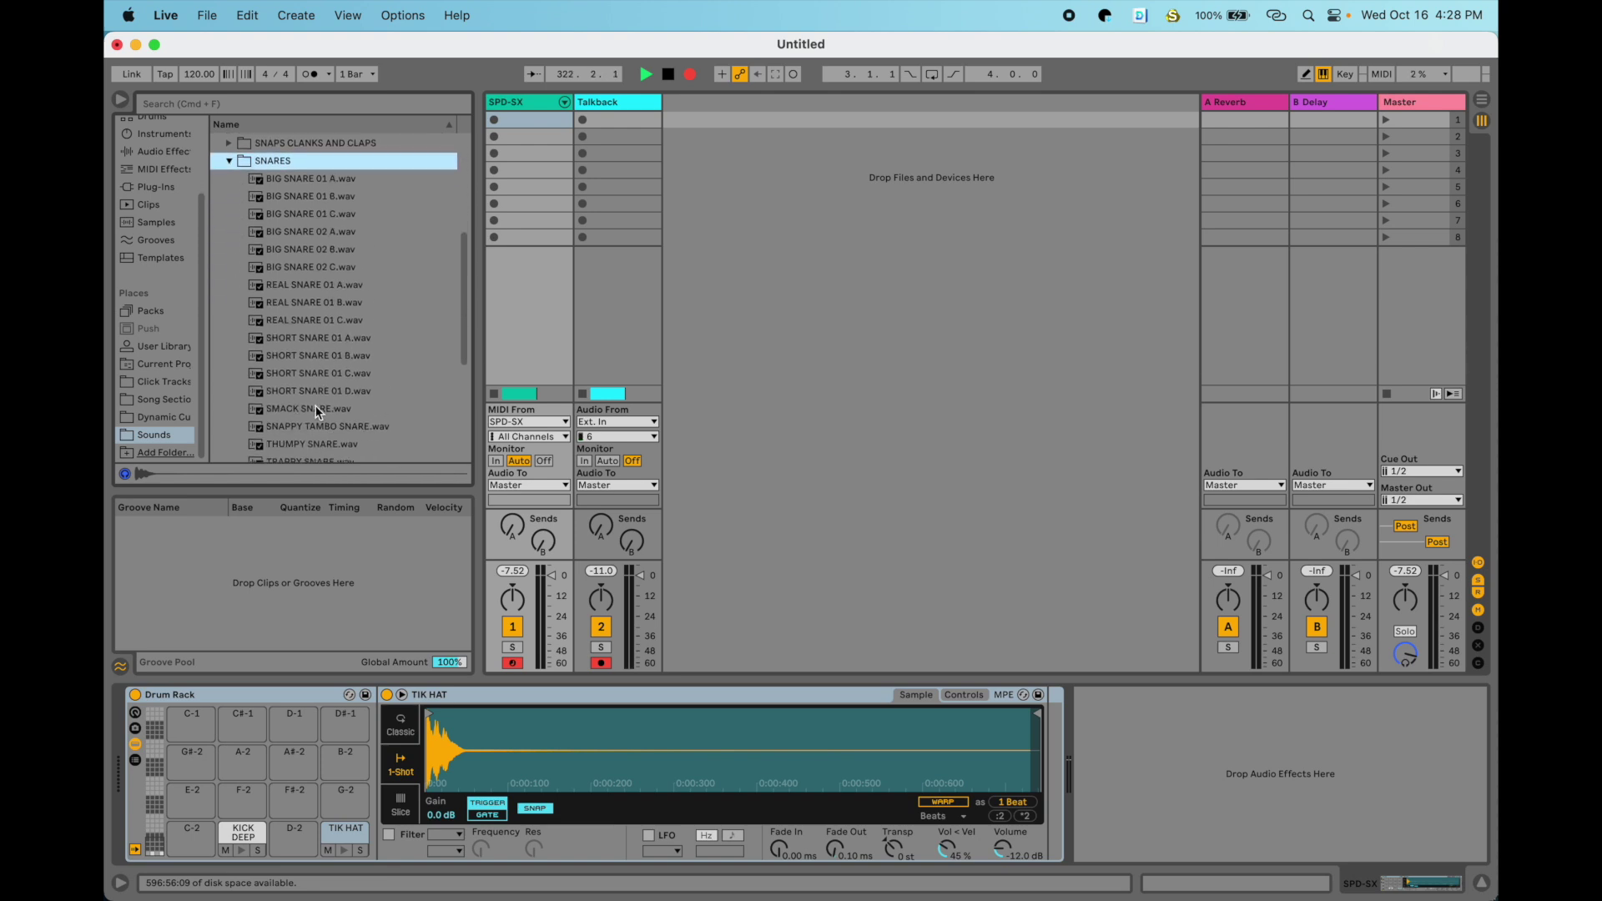
{"action": "left_click_drag", "start_coordinate": [315, 391], "coordinate": [292, 834]}
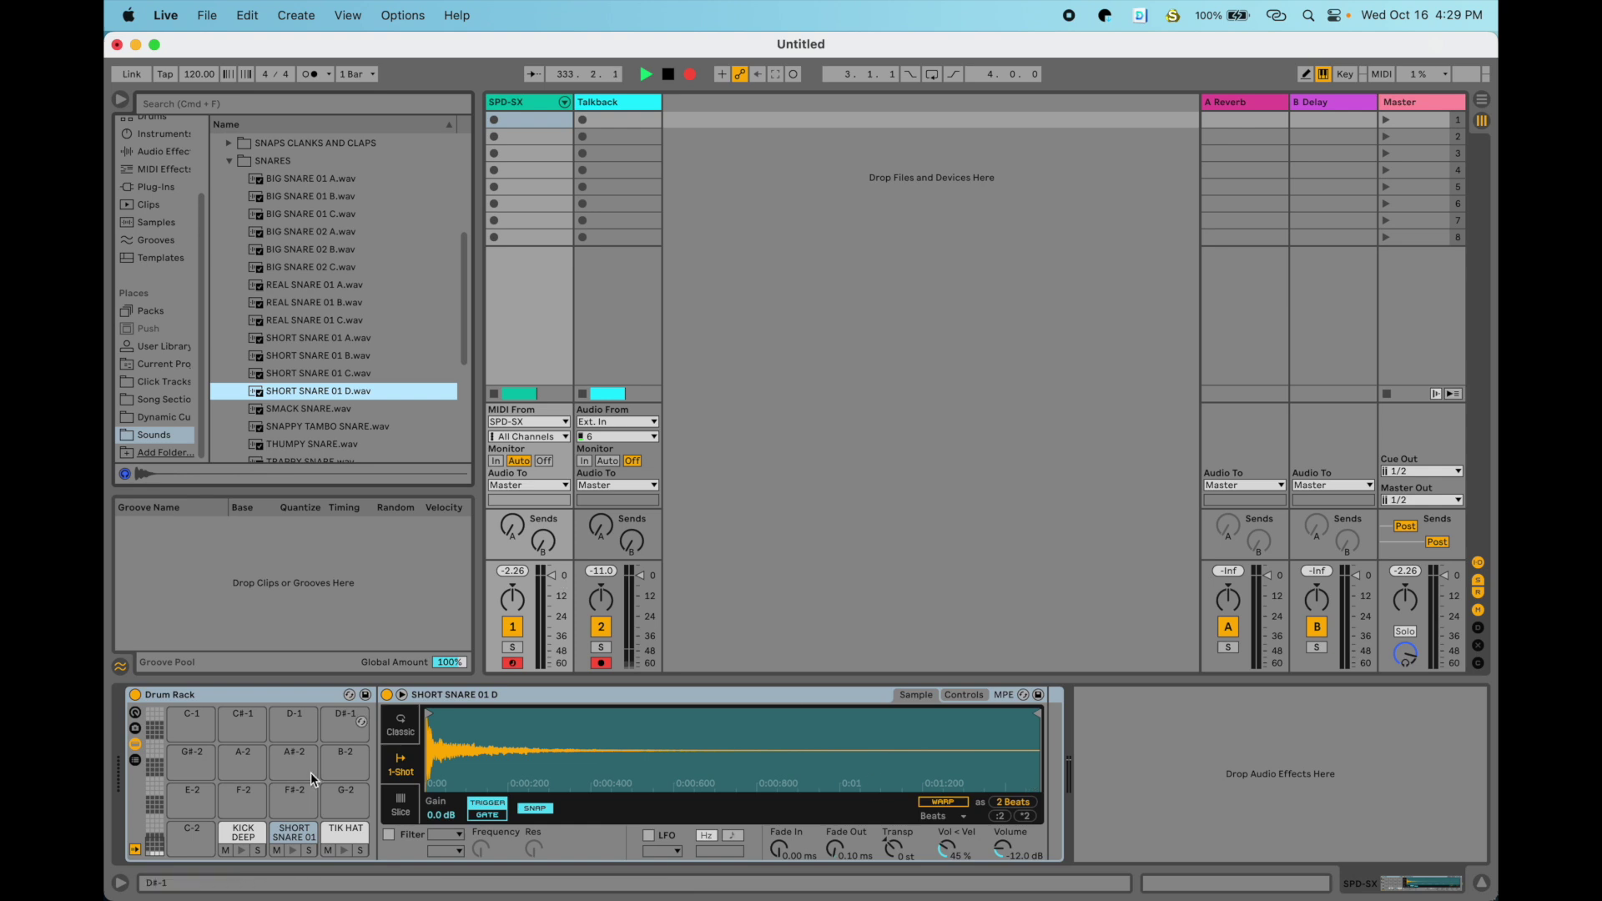
Transpose the KICK DEEP pad's sample to +21 st.
{"action": "left_click", "coordinate": [246, 832]}
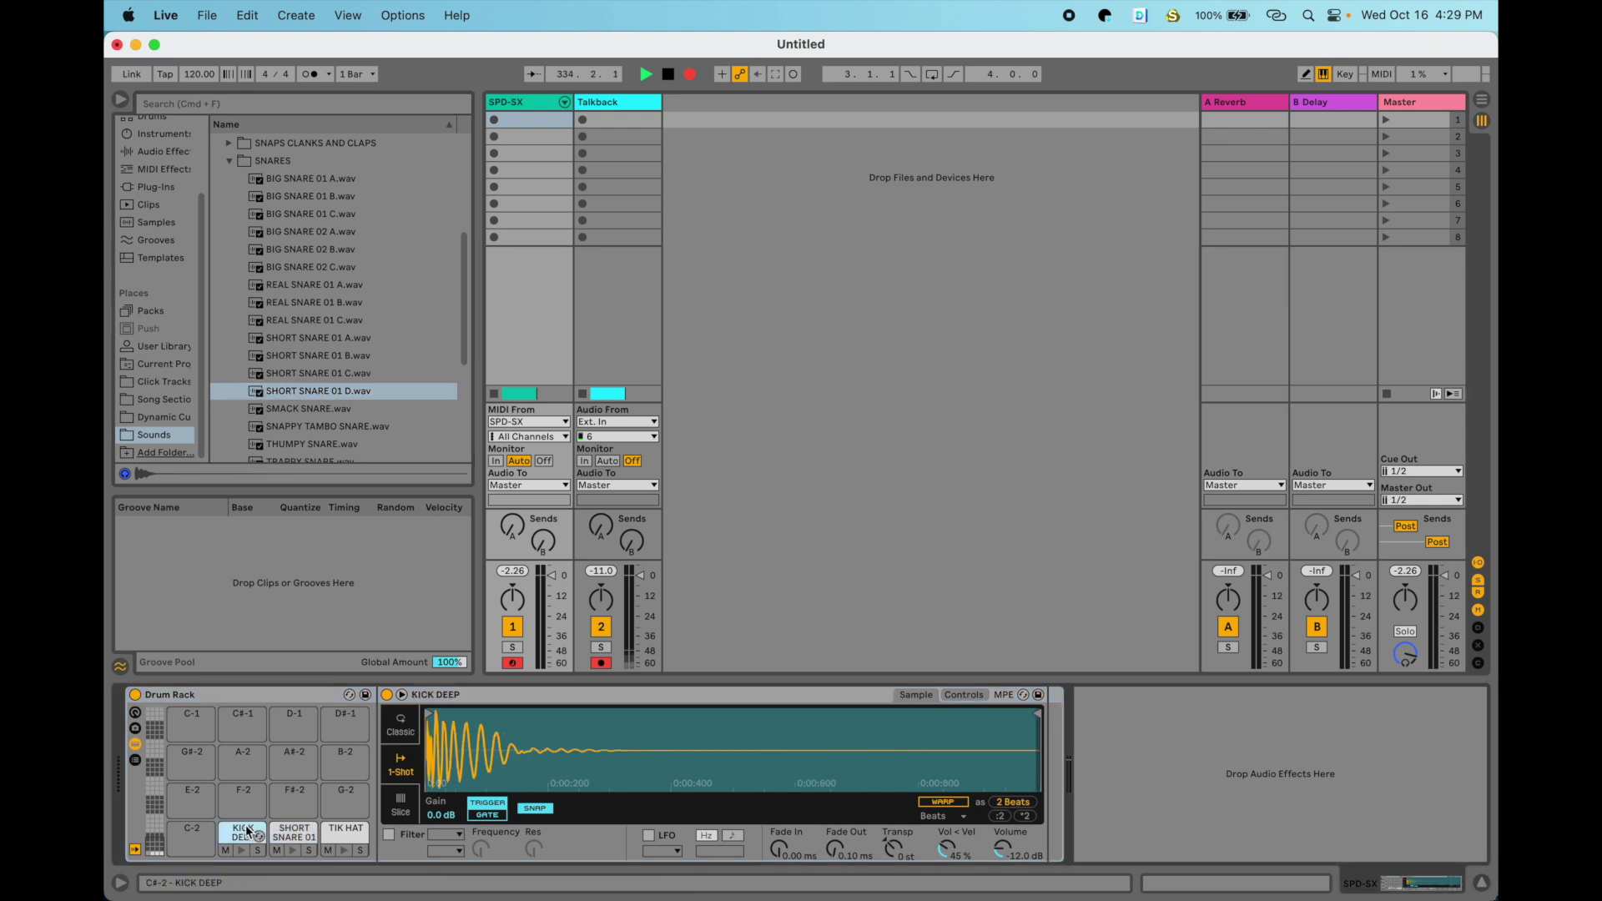
{"action": "left_click", "coordinate": [294, 835]}
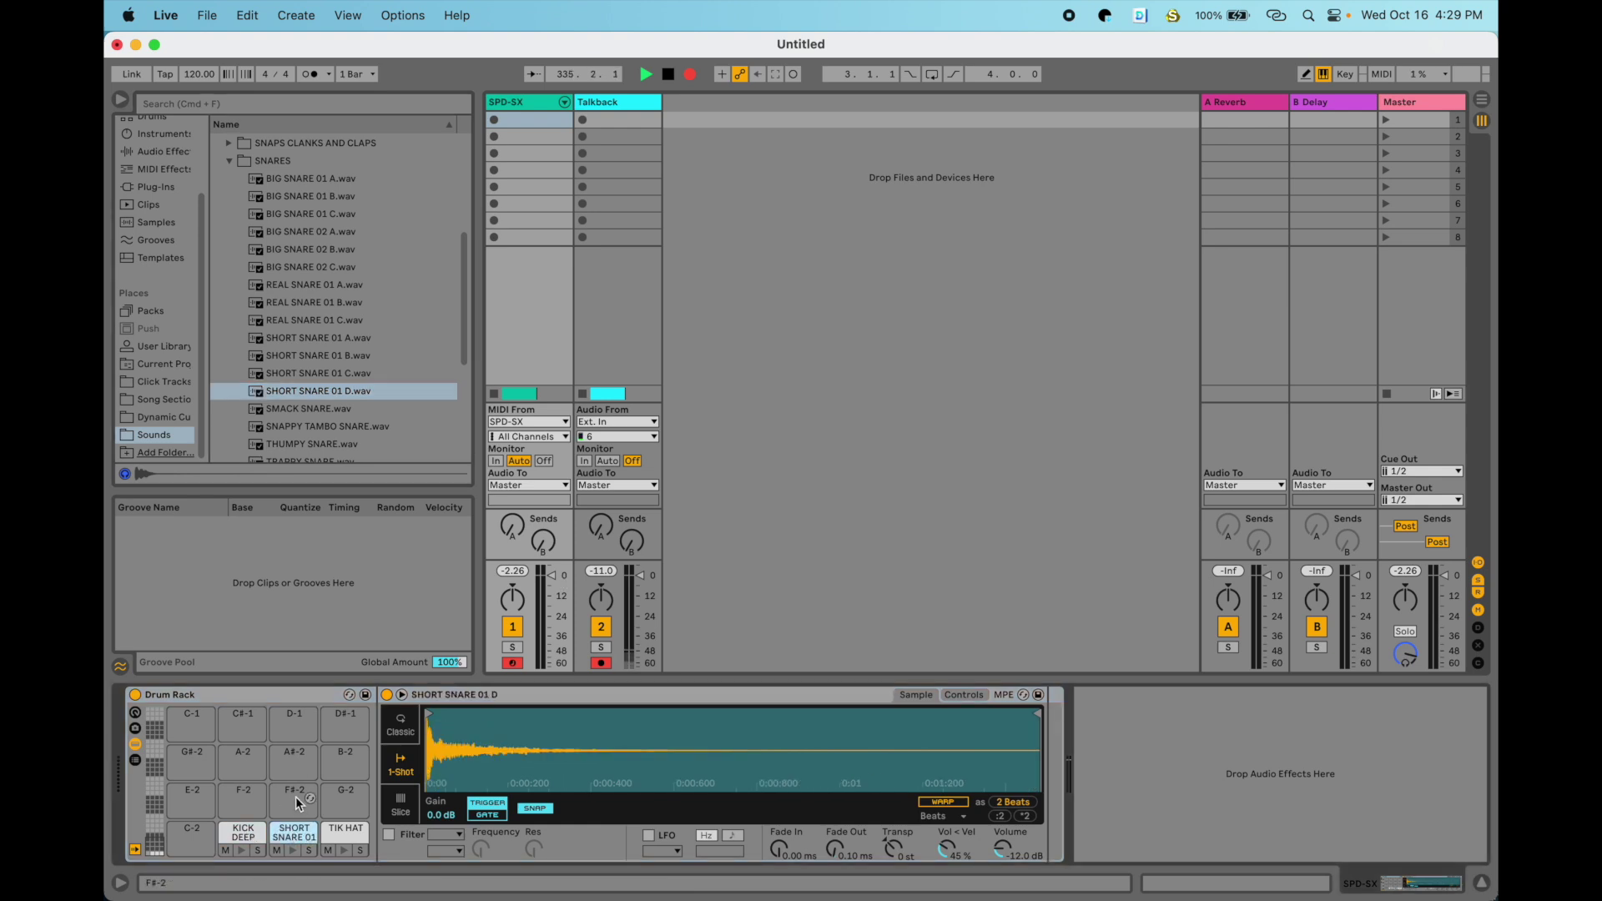
{"action": "left_click", "coordinate": [294, 796]}
{"action": "left_click", "coordinate": [246, 798]}
{"action": "left_click_drag", "start_coordinate": [889, 843], "coordinate": [891, 854]}
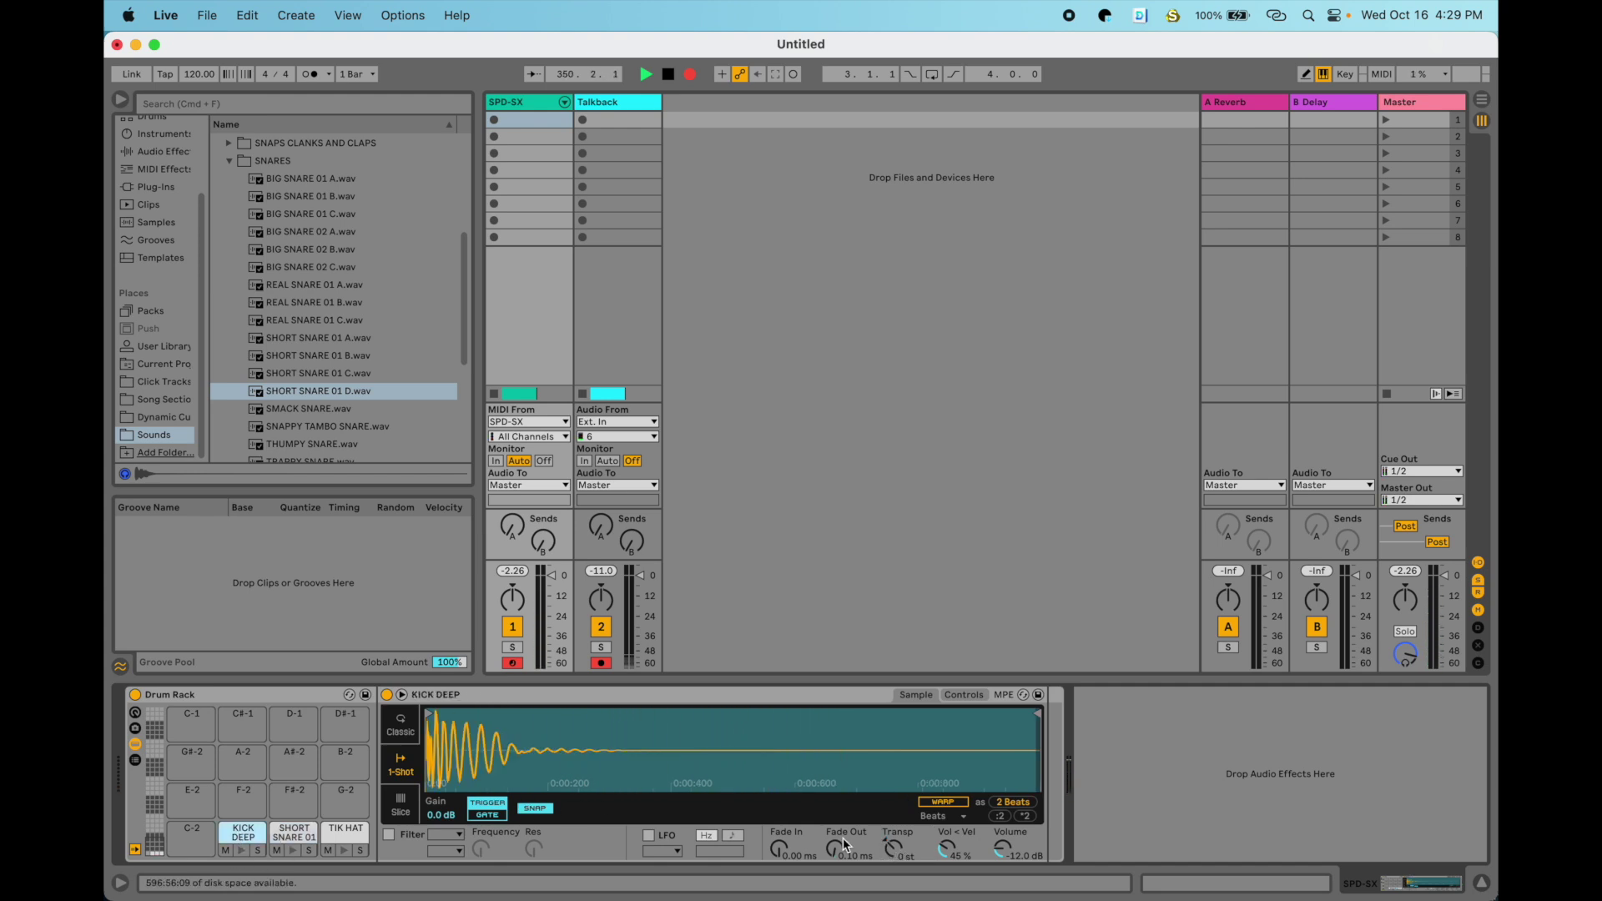
{"action": "left_click_drag", "start_coordinate": [901, 848], "coordinate": [901, 814]}
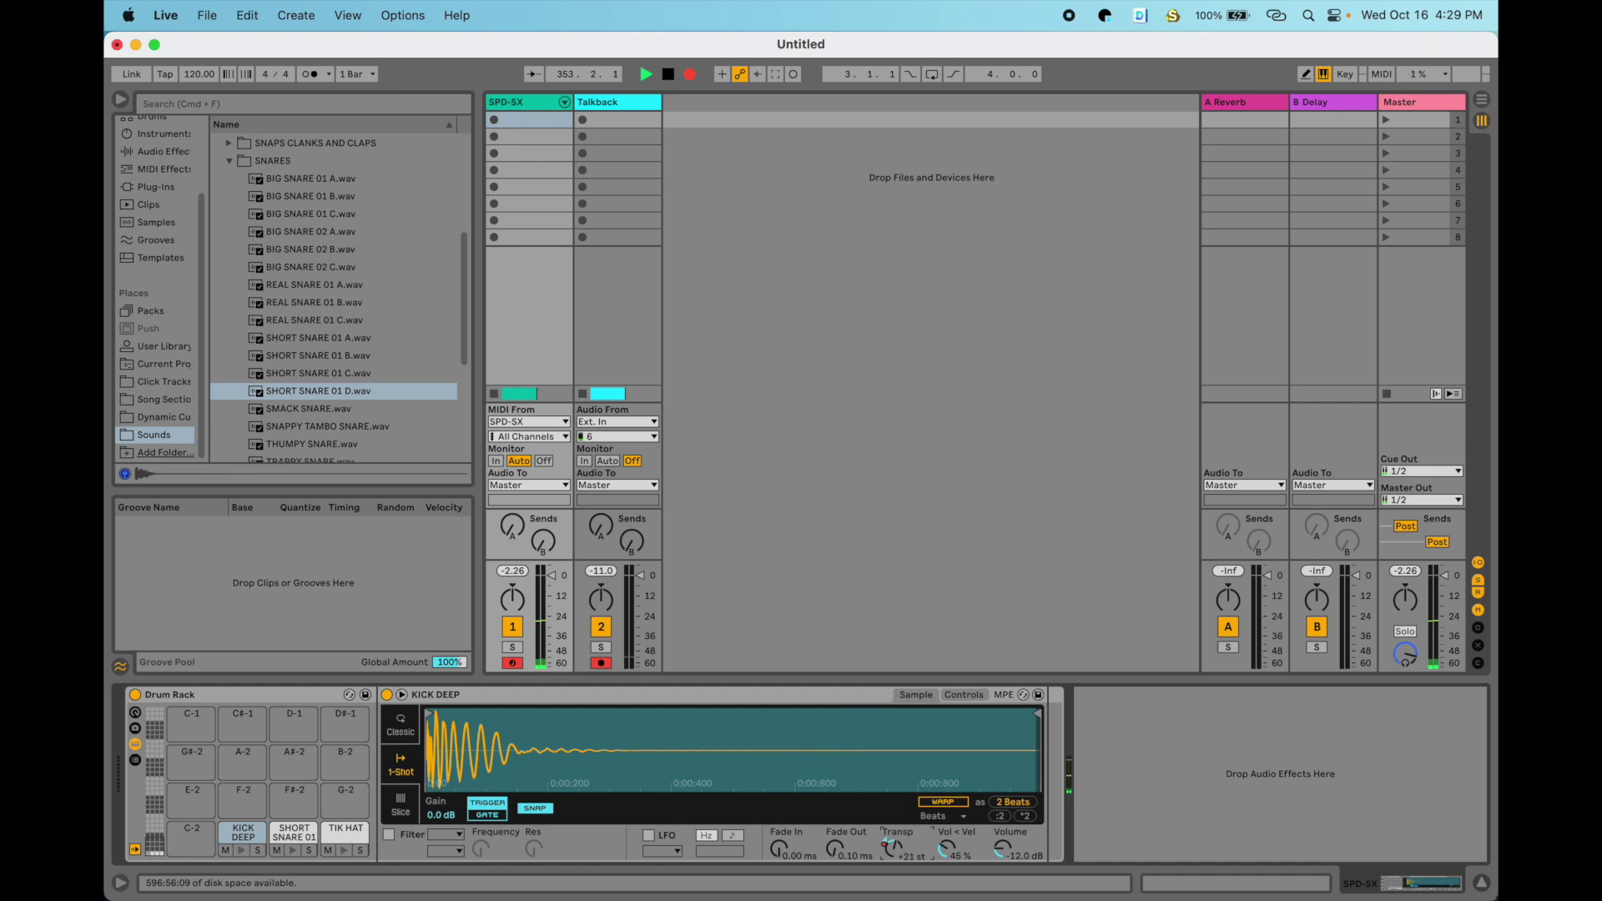
Transpose the SHORT SNARE 01 D sample to +13 st and adjust the KICK DEEP sample's transposition.
{"action": "left_click", "coordinate": [298, 832]}
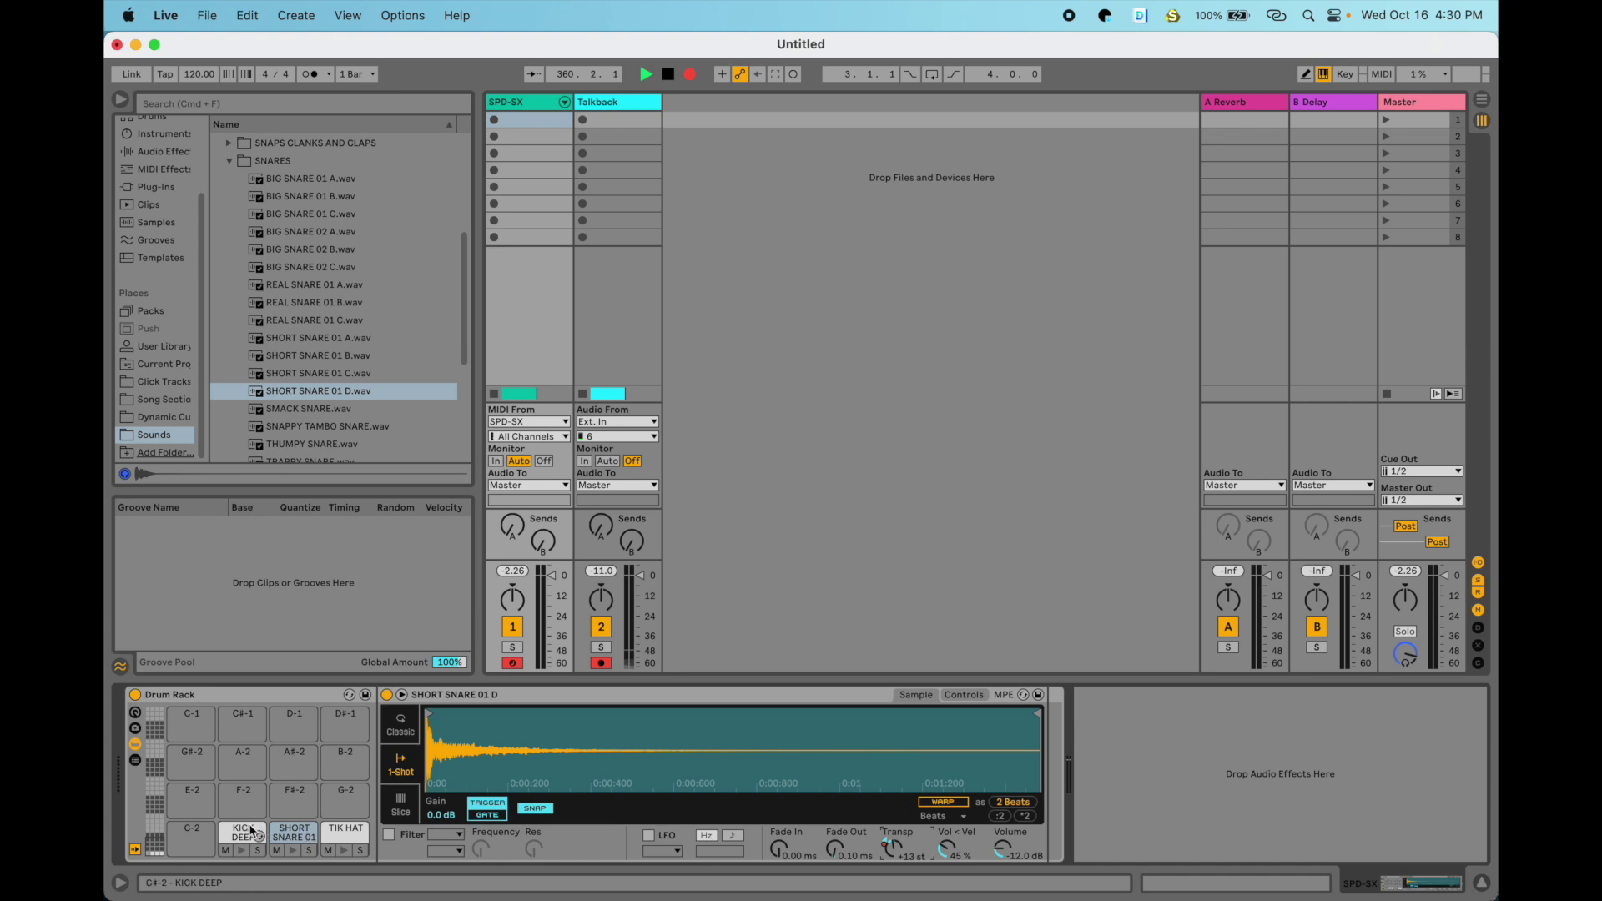
{"action": "left_click", "coordinate": [241, 831]}
{"action": "left_click", "coordinate": [882, 850]}
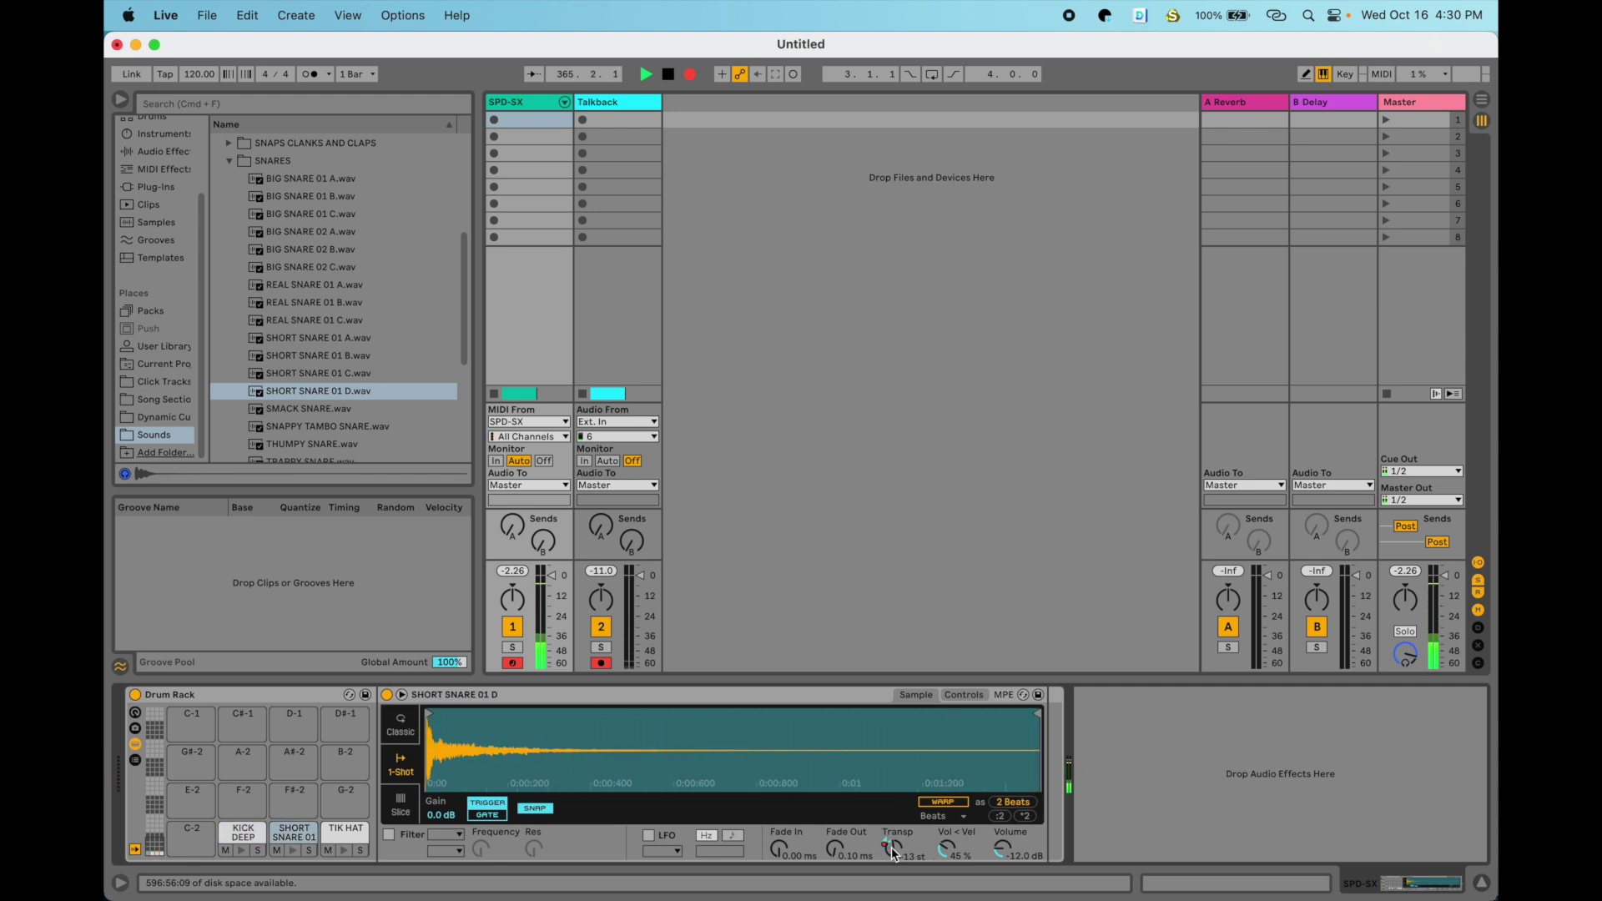
Reset the transposition of the SHORT SNARE 01 D and KICK DEEP samples to 0 st, and select the SPD-SX track.
{"action": "left_click", "coordinate": [891, 848]}
{"action": "key", "text": "Delete"}
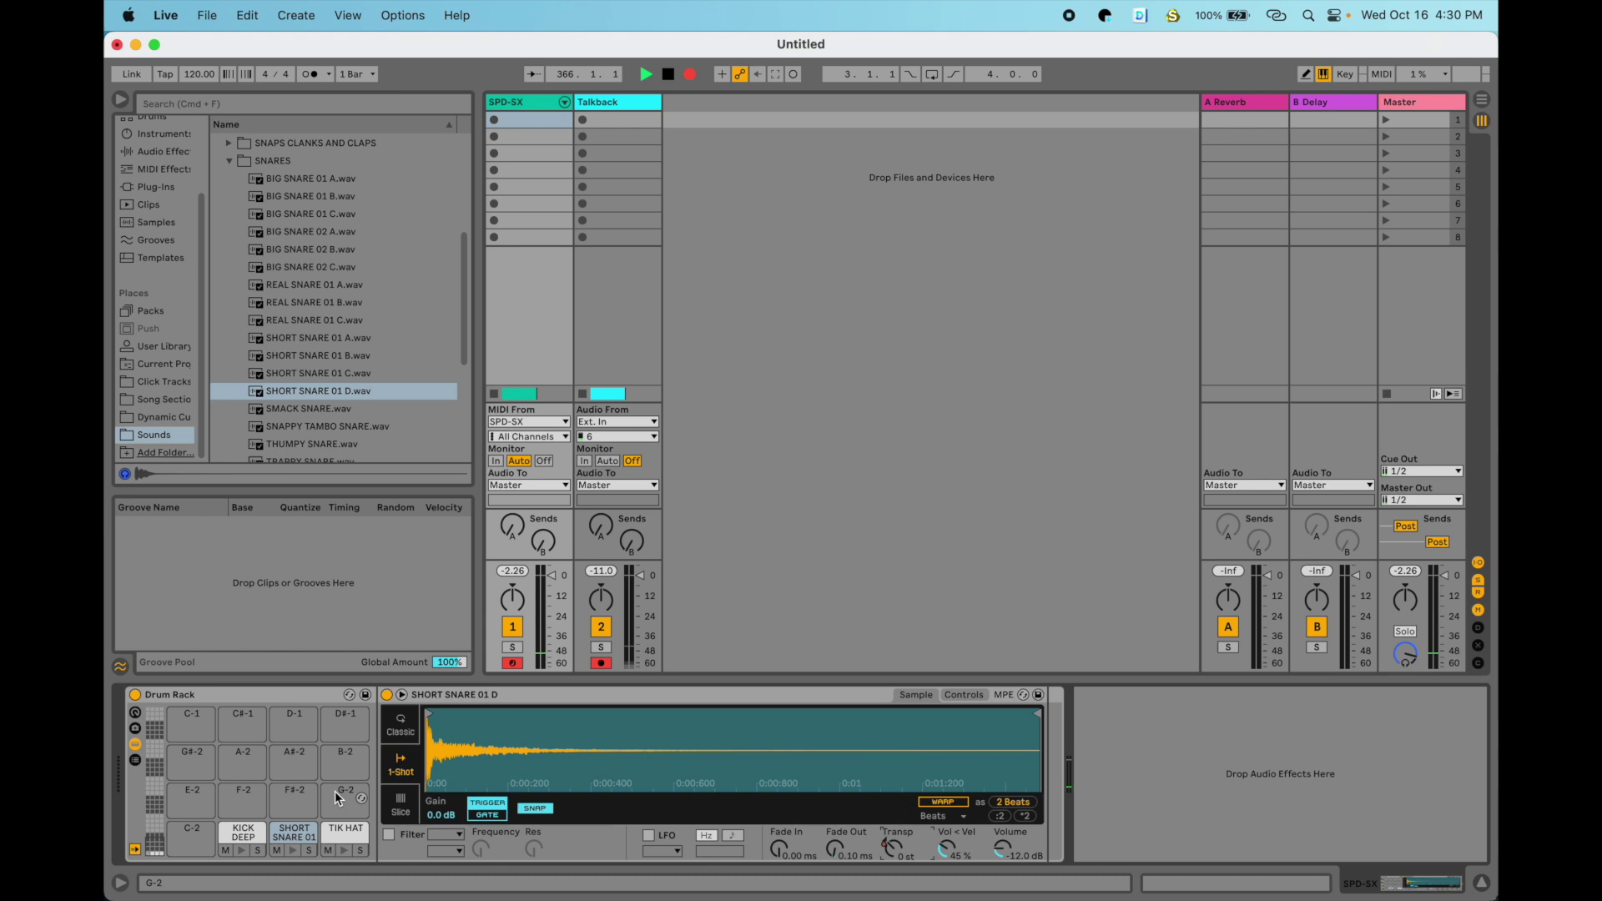
{"action": "left_click", "coordinate": [240, 831]}
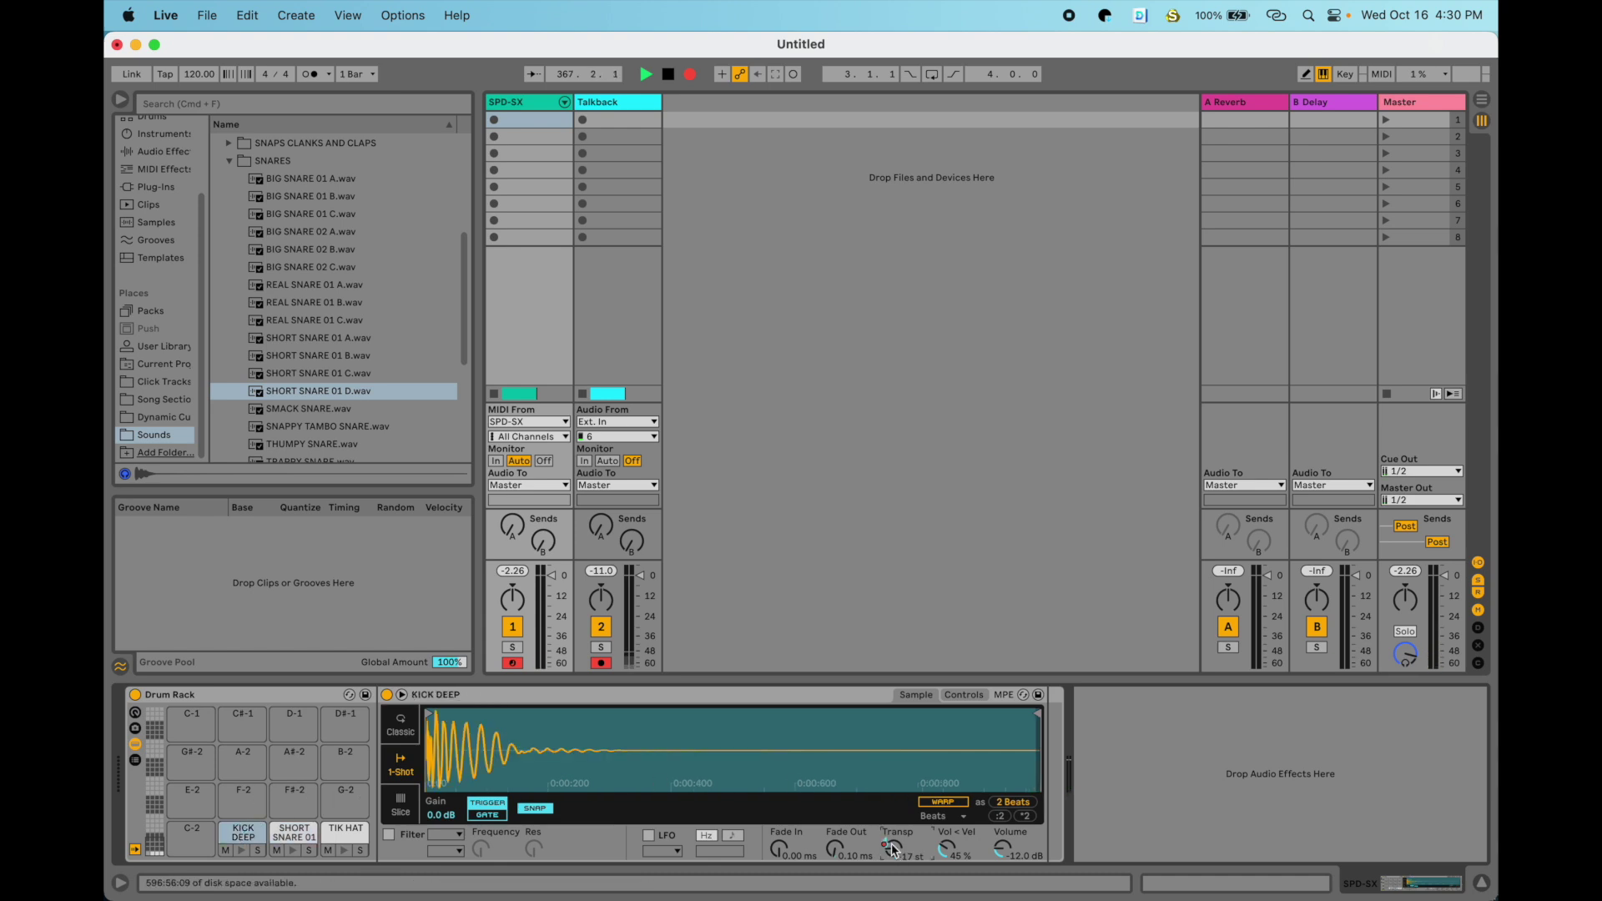
{"action": "scroll", "coordinate": [891, 848], "scroll_direction": "up", "scroll_amount": 4}
{"action": "key", "text": "Delete"}
{"action": "left_click", "coordinate": [528, 102]}
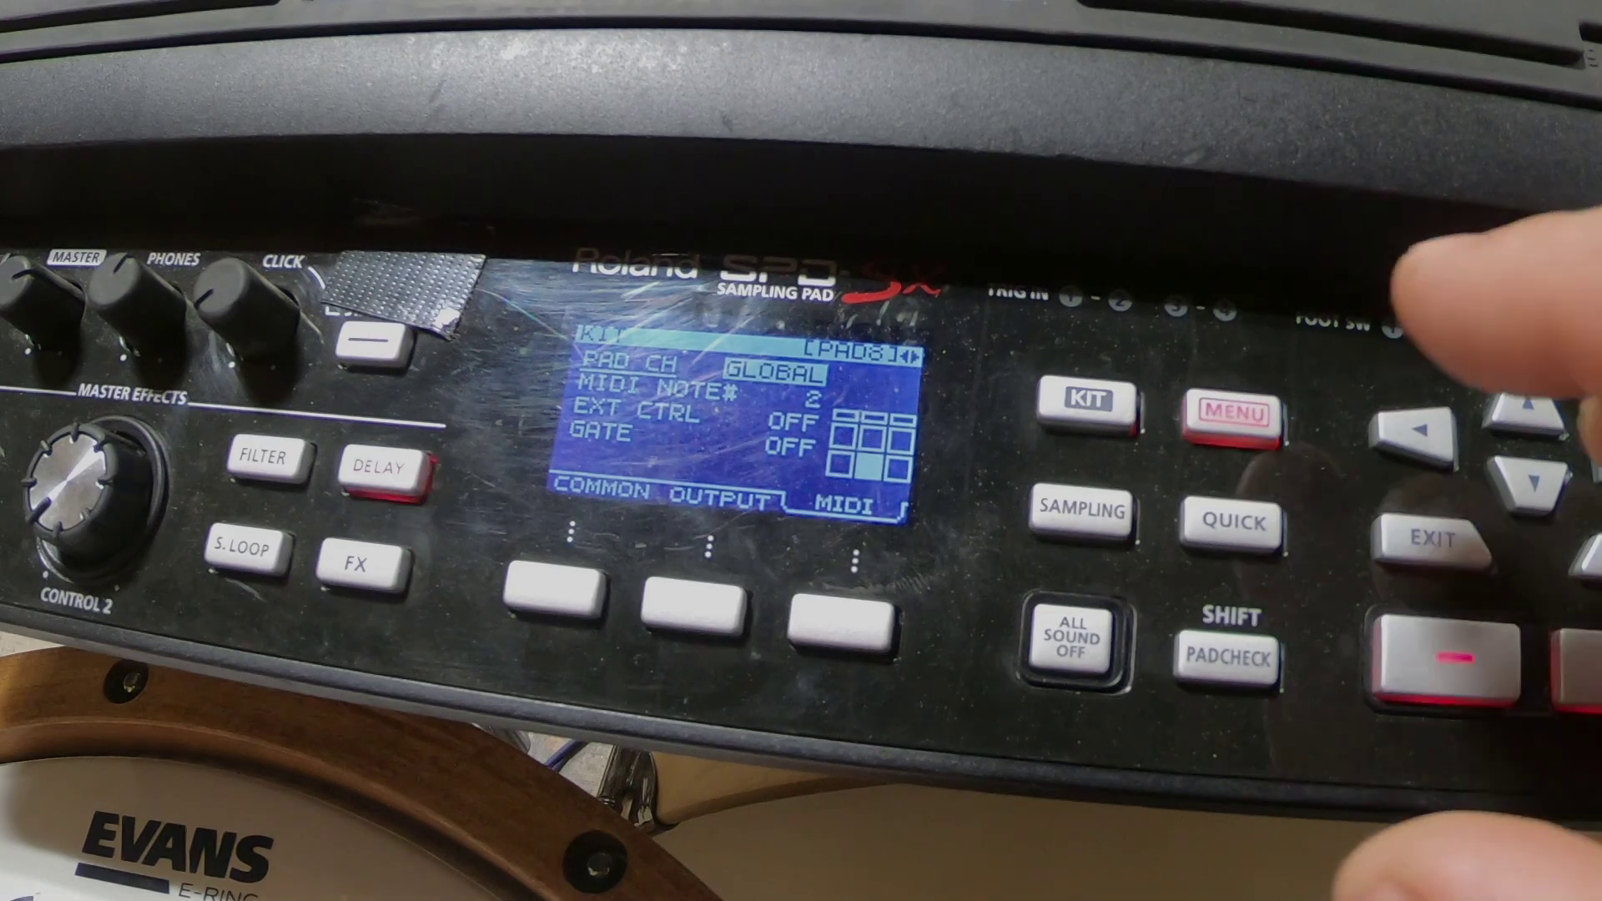
{"action": "left_click", "coordinate": [1233, 413]}
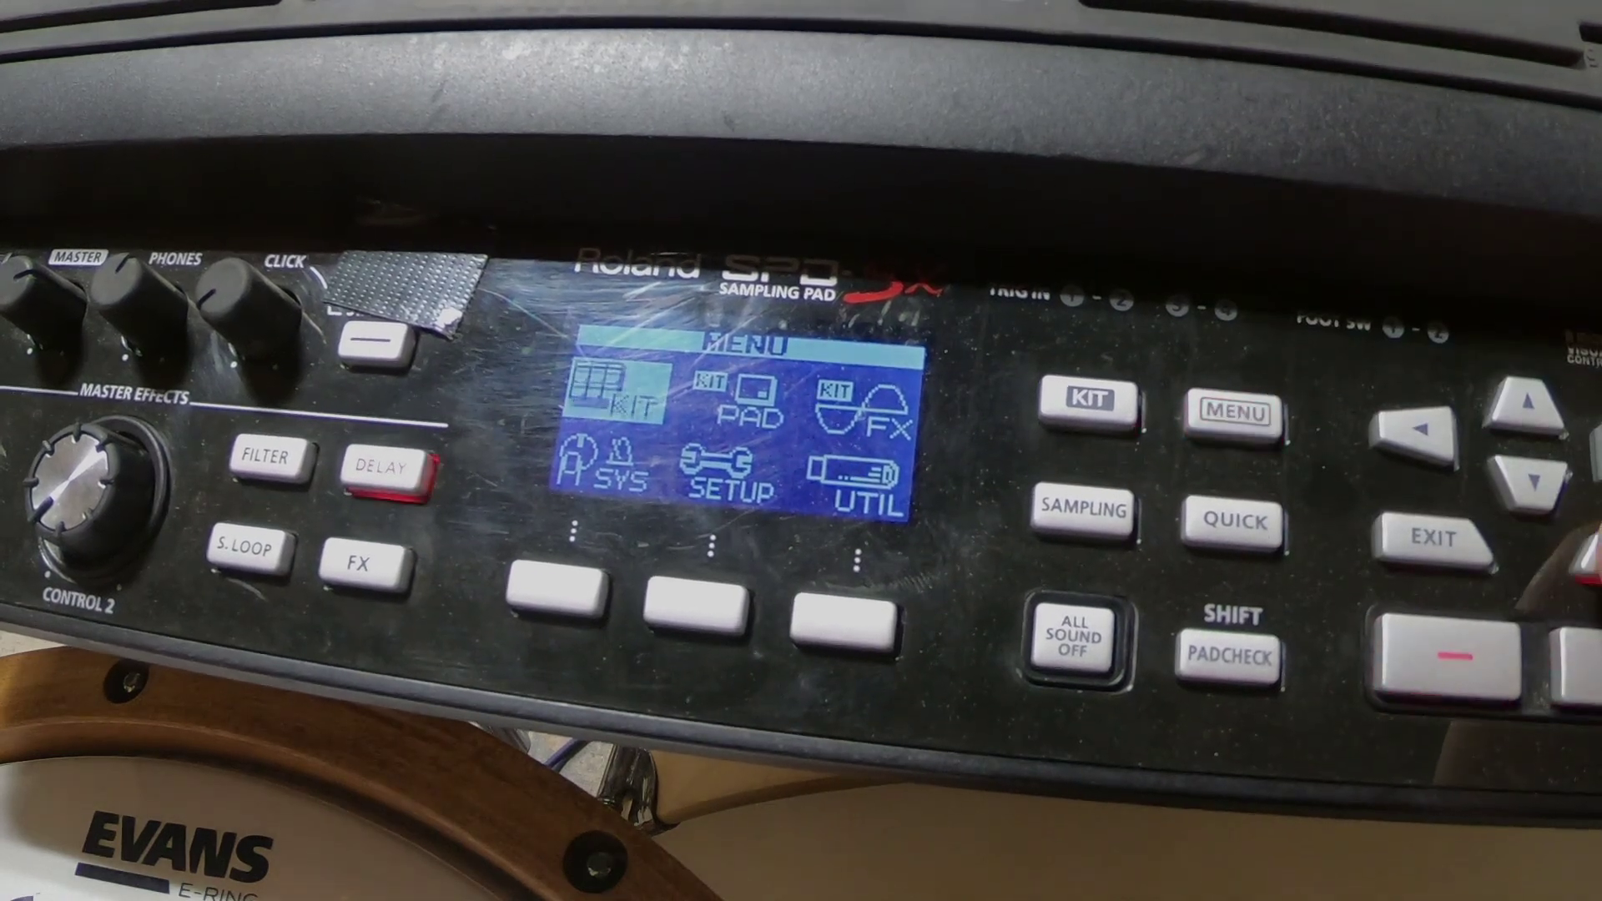
{"action": "left_click", "coordinate": [1587, 560]}
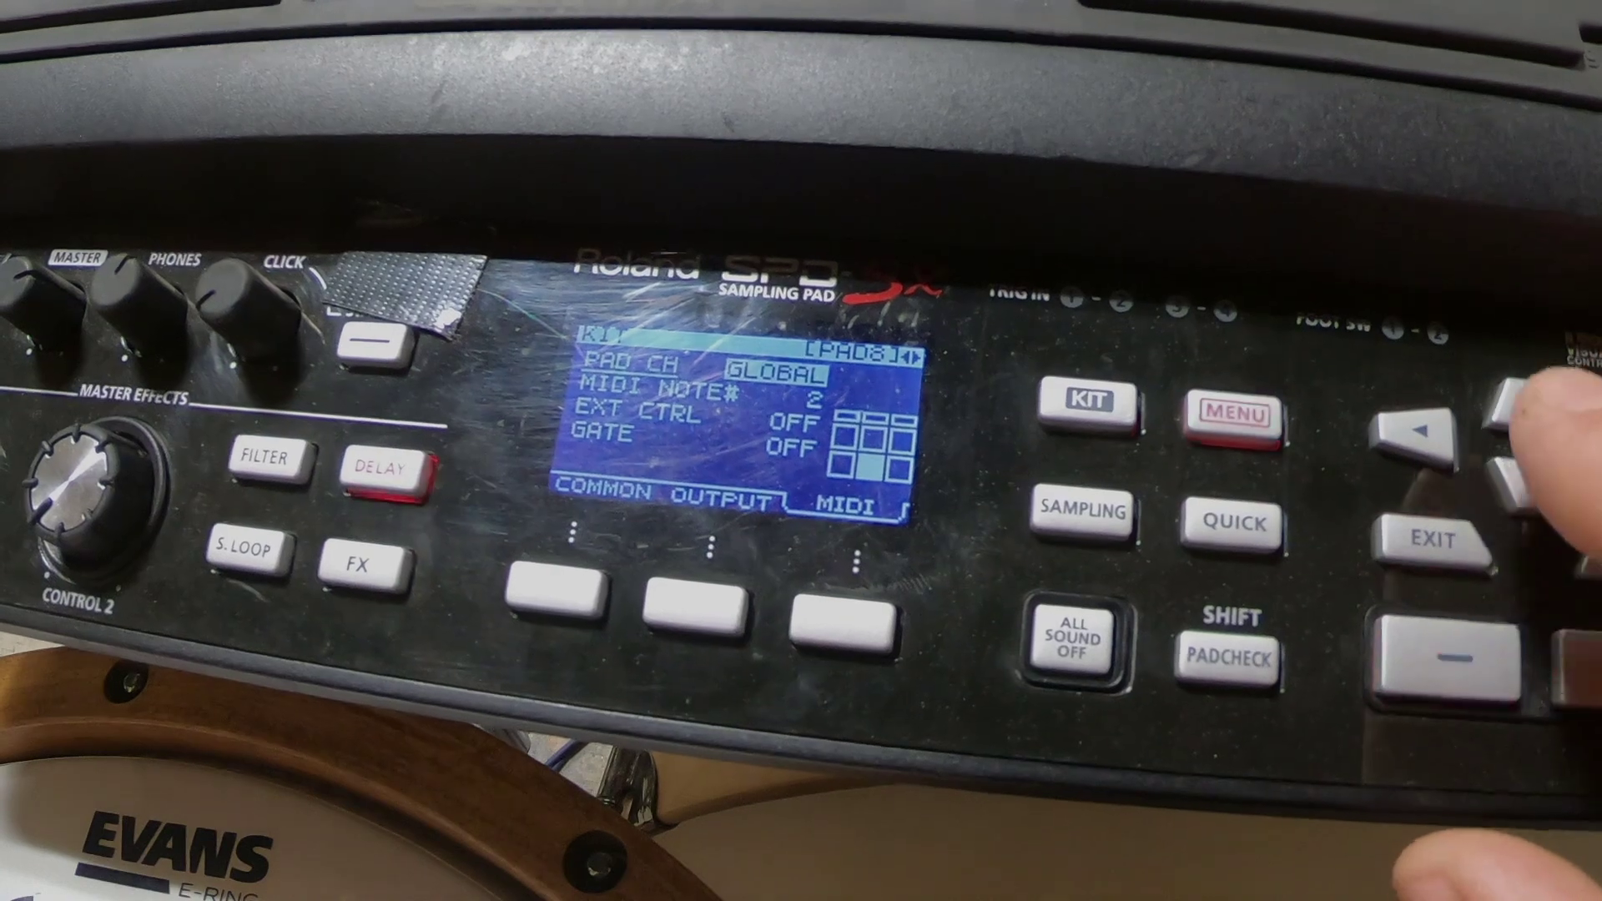
{"action": "left_click", "coordinate": [1518, 400]}
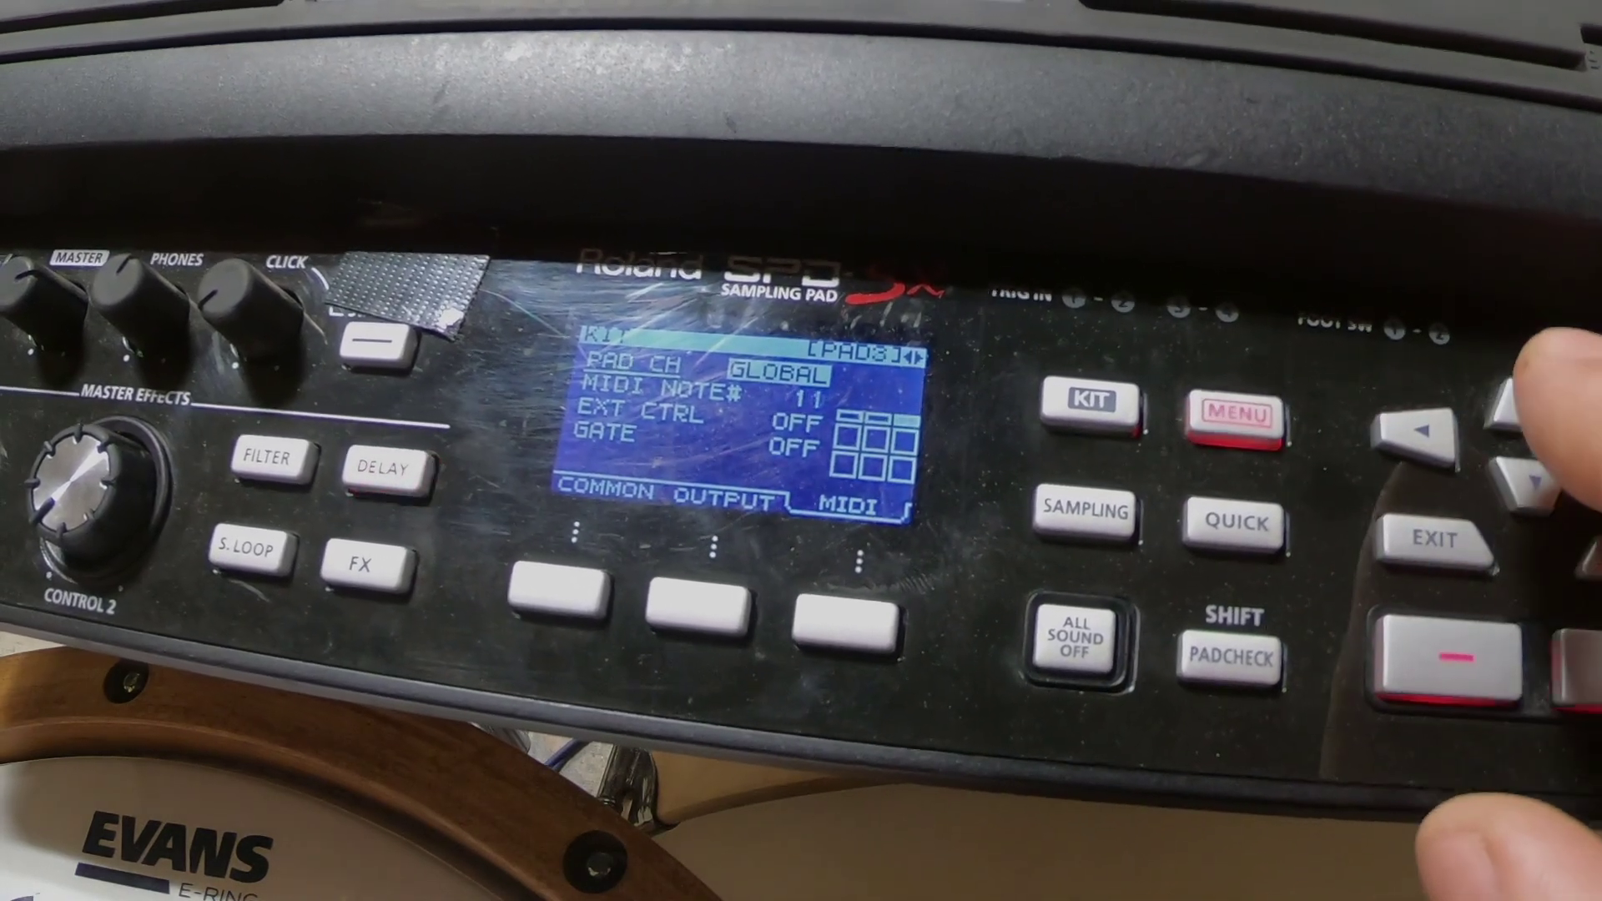
{"action": "left_click", "coordinate": [1525, 480]}
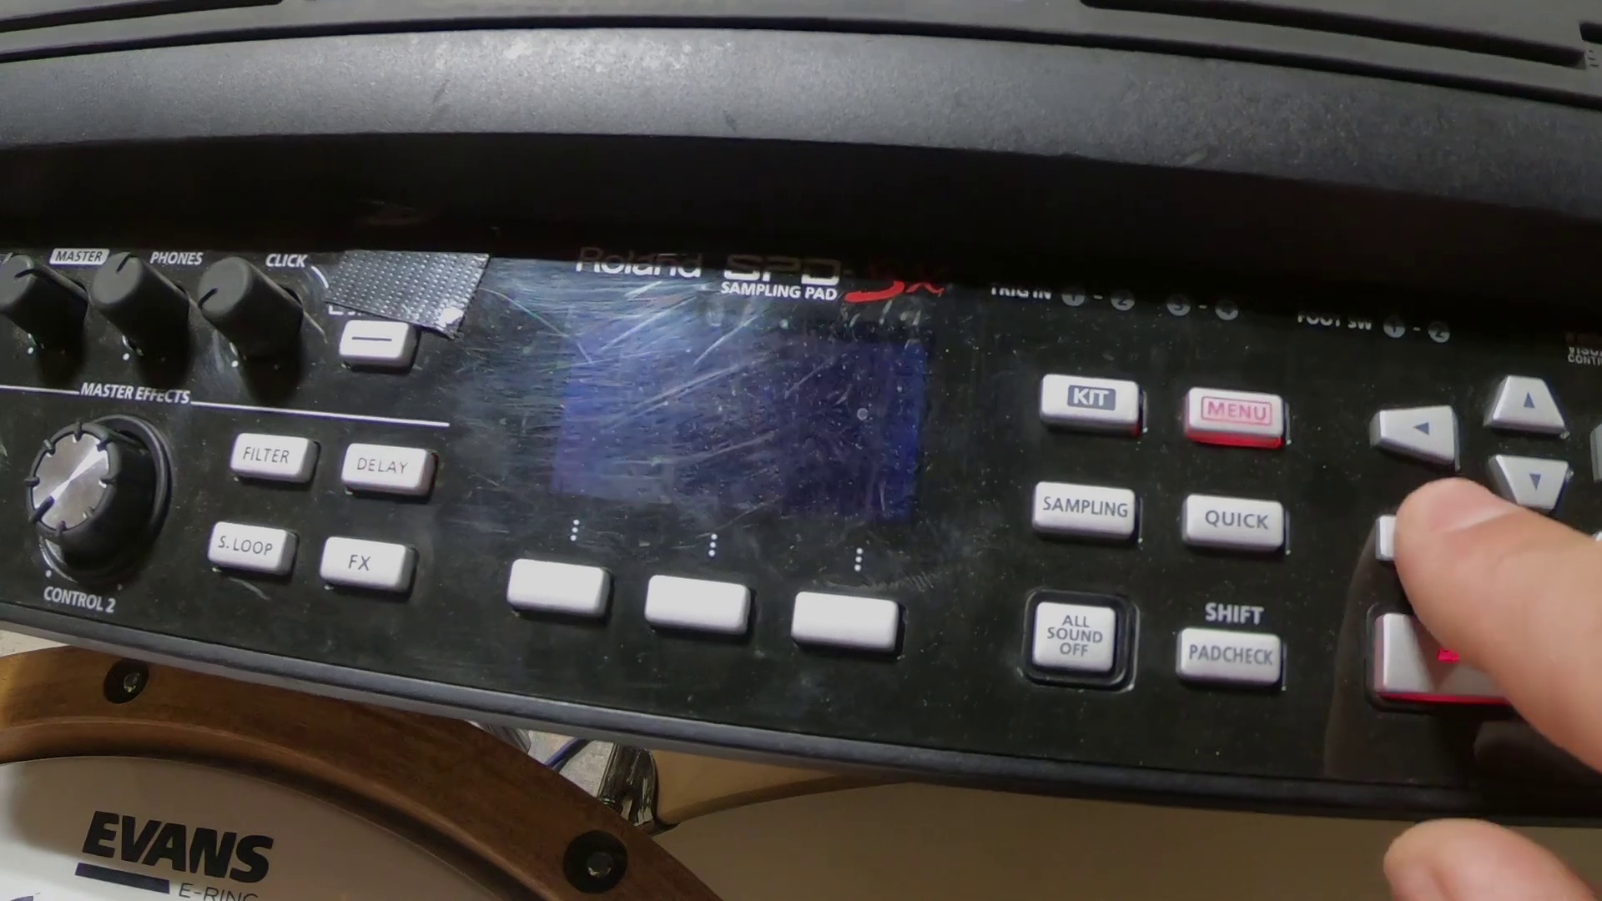
{"action": "left_click", "coordinate": [1398, 534]}
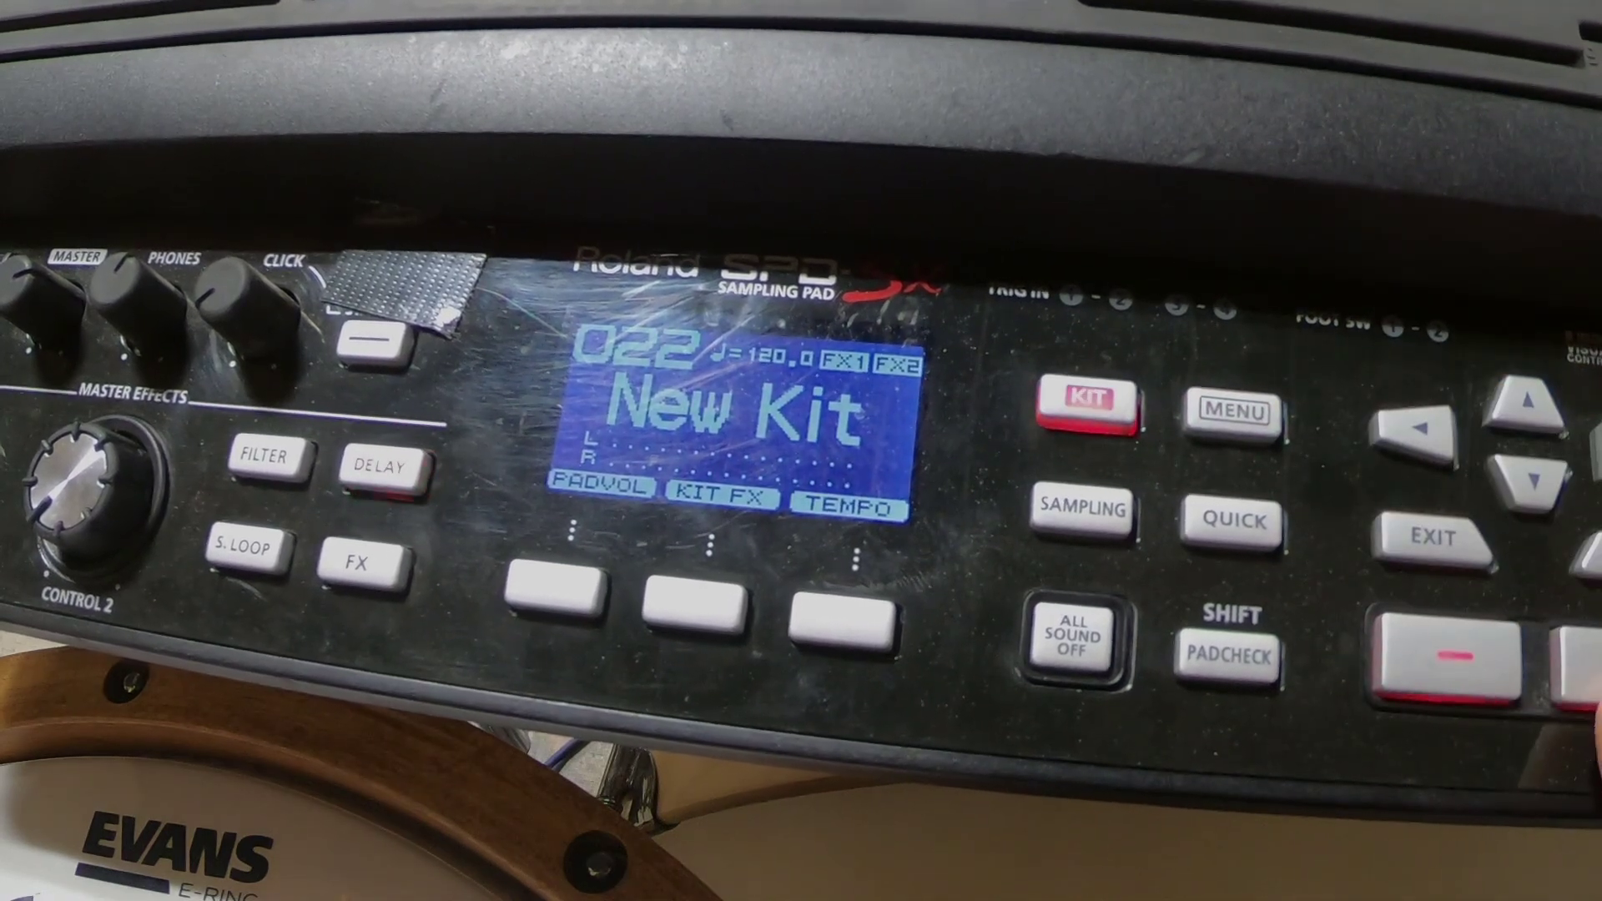
{"action": "left_click", "coordinate": [1576, 663]}
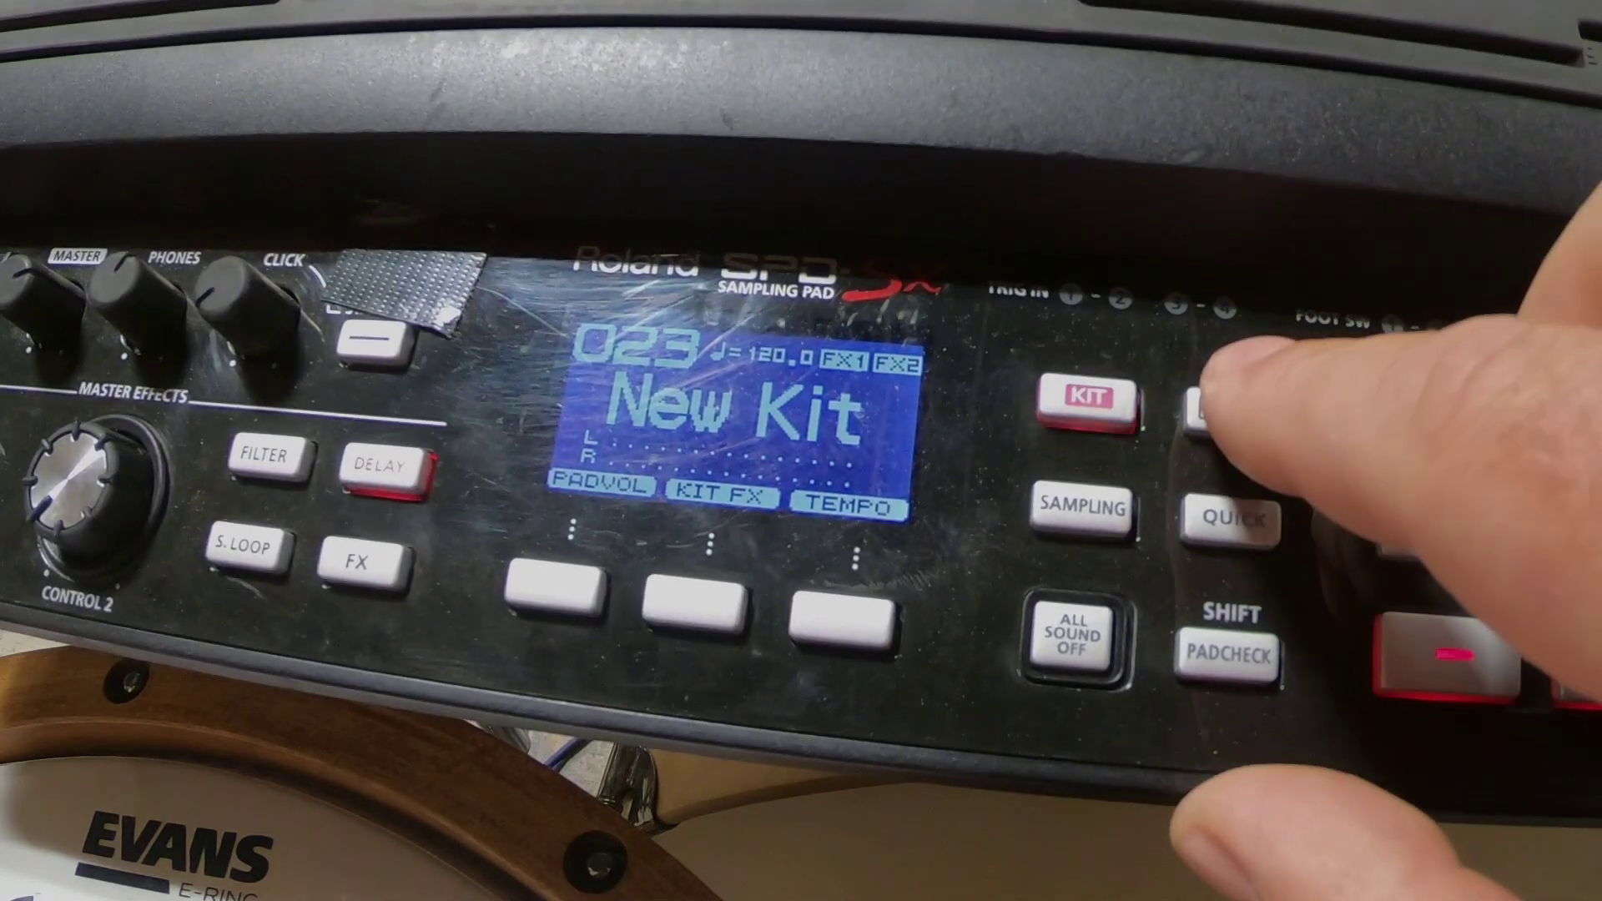
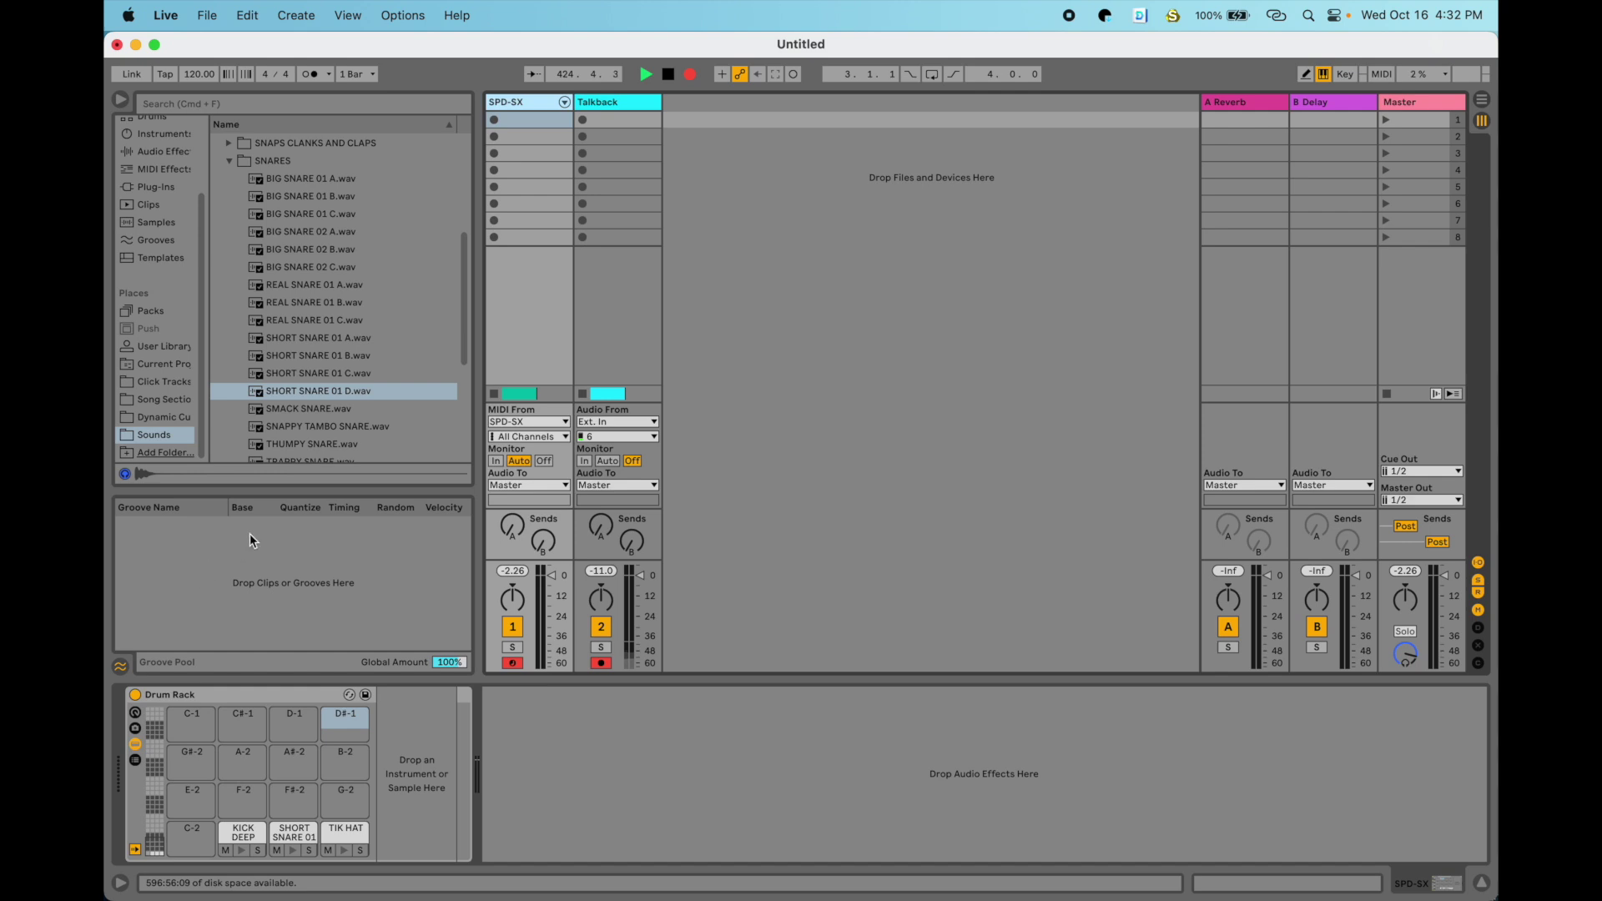
Load THUMPY SNARE.wav onto Drum Rack pad D-1 and ATTACK KICK 01.wav from the KICKS ATTACK folder onto pad C#-1.
{"action": "scroll", "coordinate": [333, 308], "scroll_direction": "down", "scroll_amount": 3}
{"action": "left_click_drag", "start_coordinate": [307, 370], "coordinate": [294, 722]}
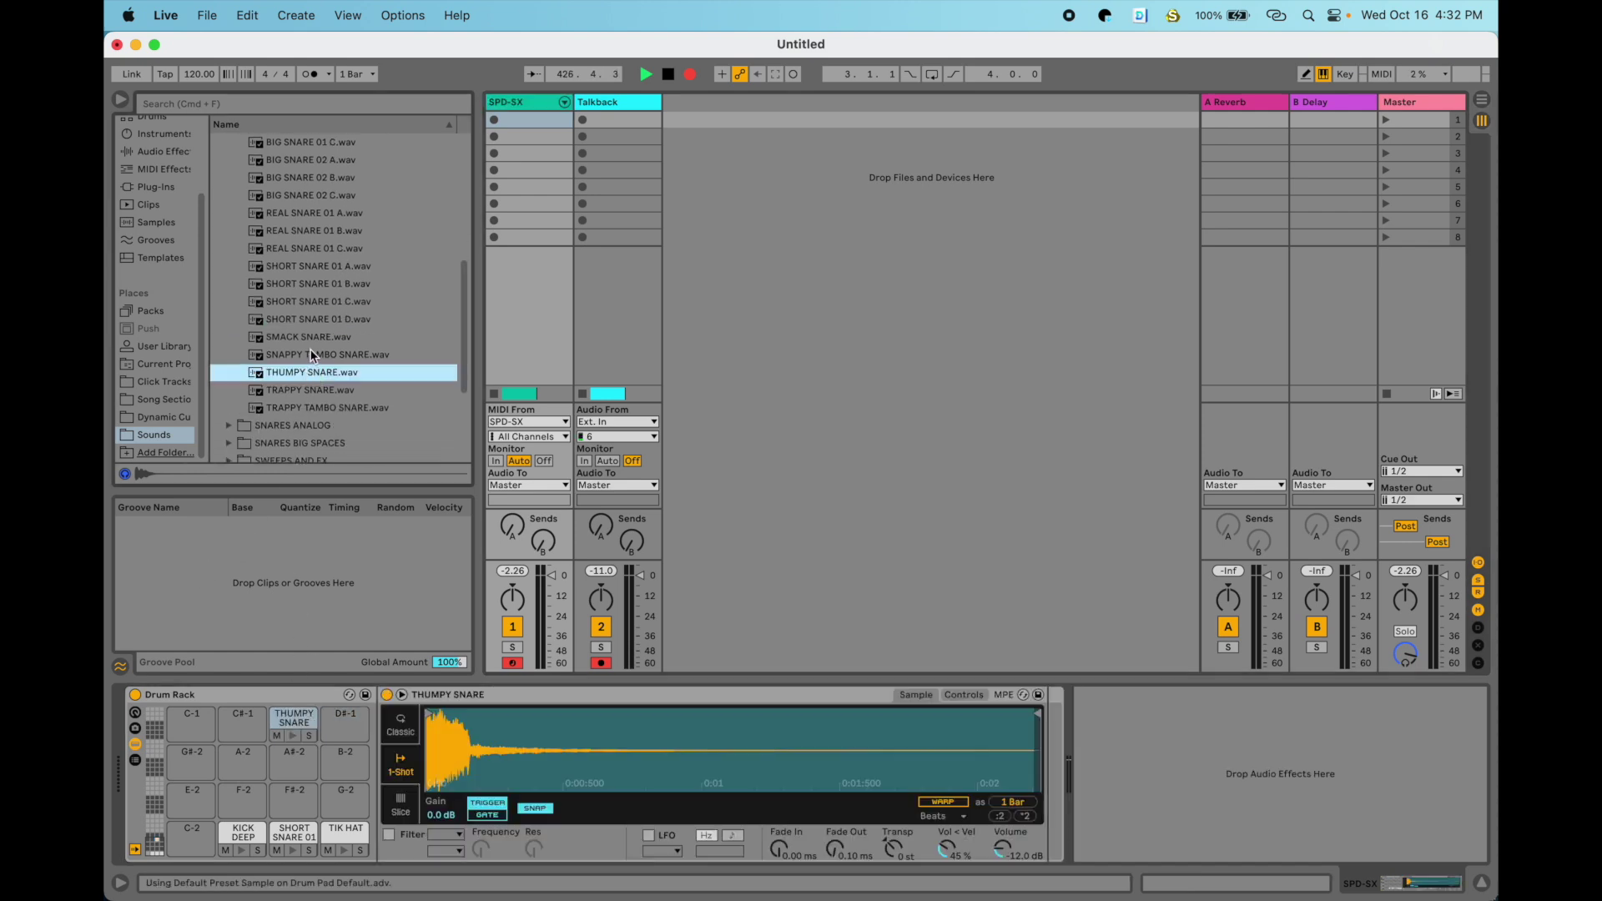
{"action": "scroll", "coordinate": [299, 312], "scroll_direction": "up", "scroll_amount": 5}
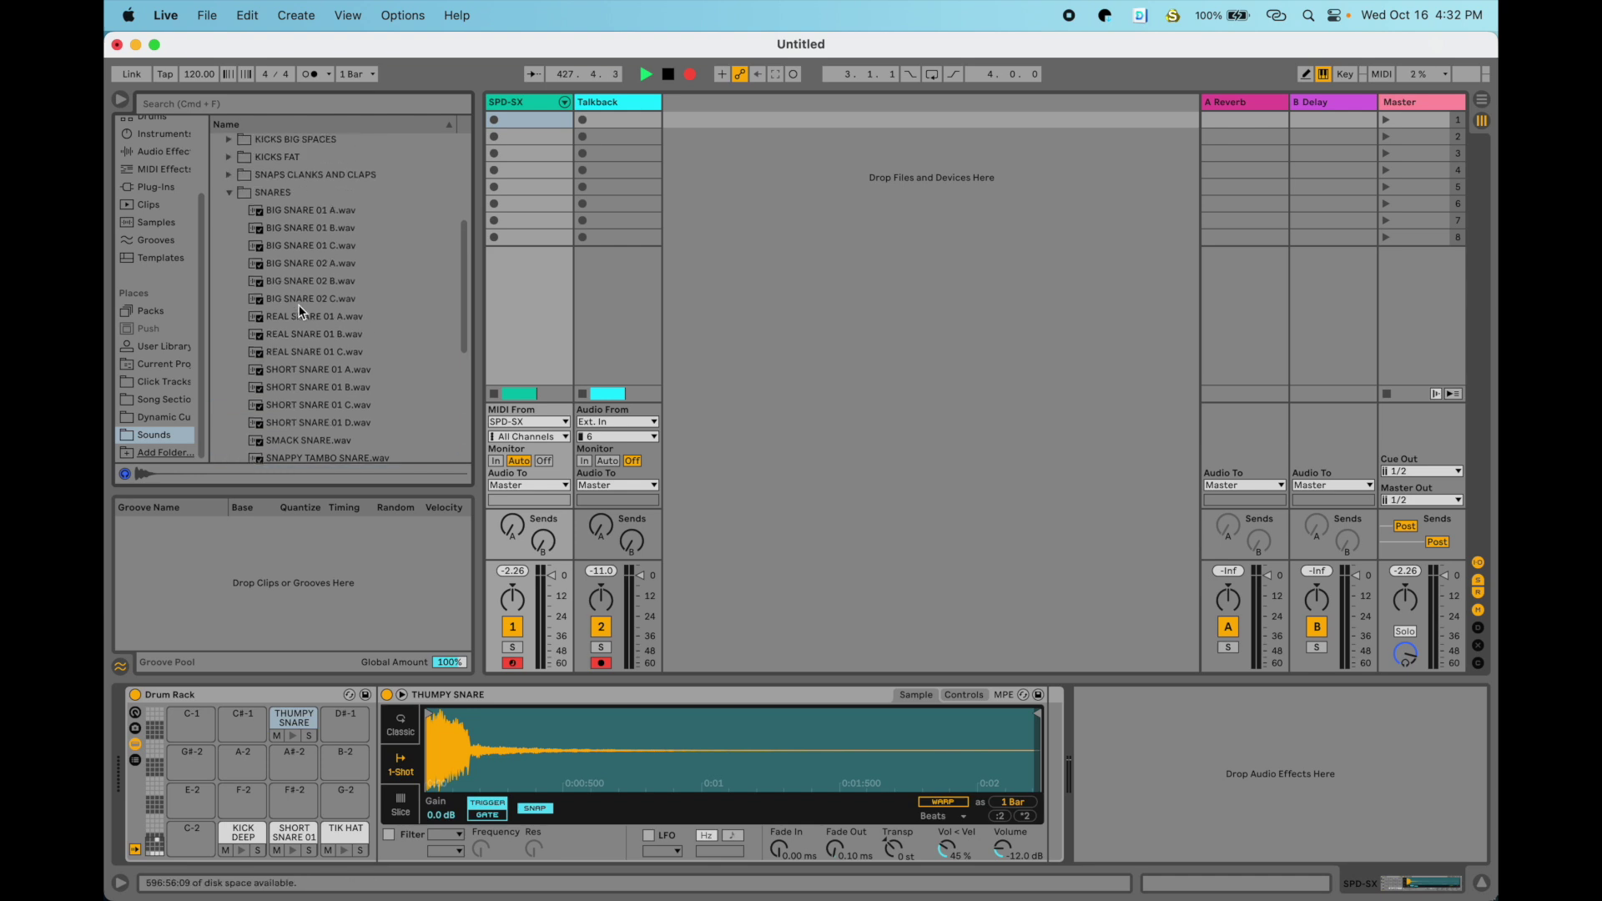
{"action": "left_click", "coordinate": [228, 267]}
{"action": "left_click", "coordinate": [231, 278]}
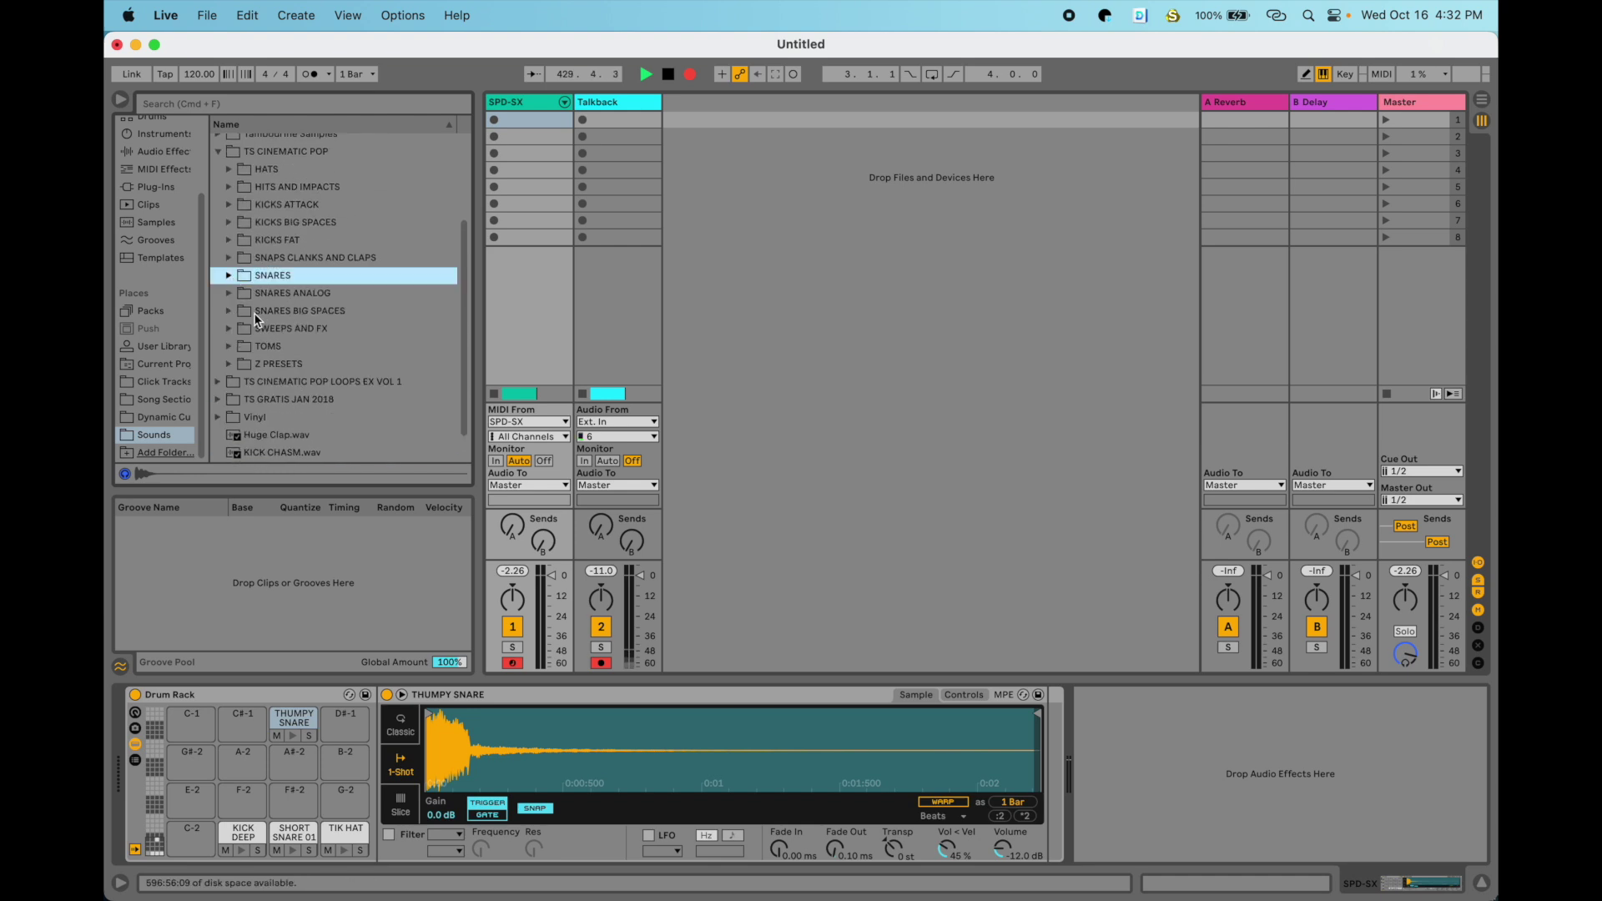
{"action": "left_click", "coordinate": [228, 206]}
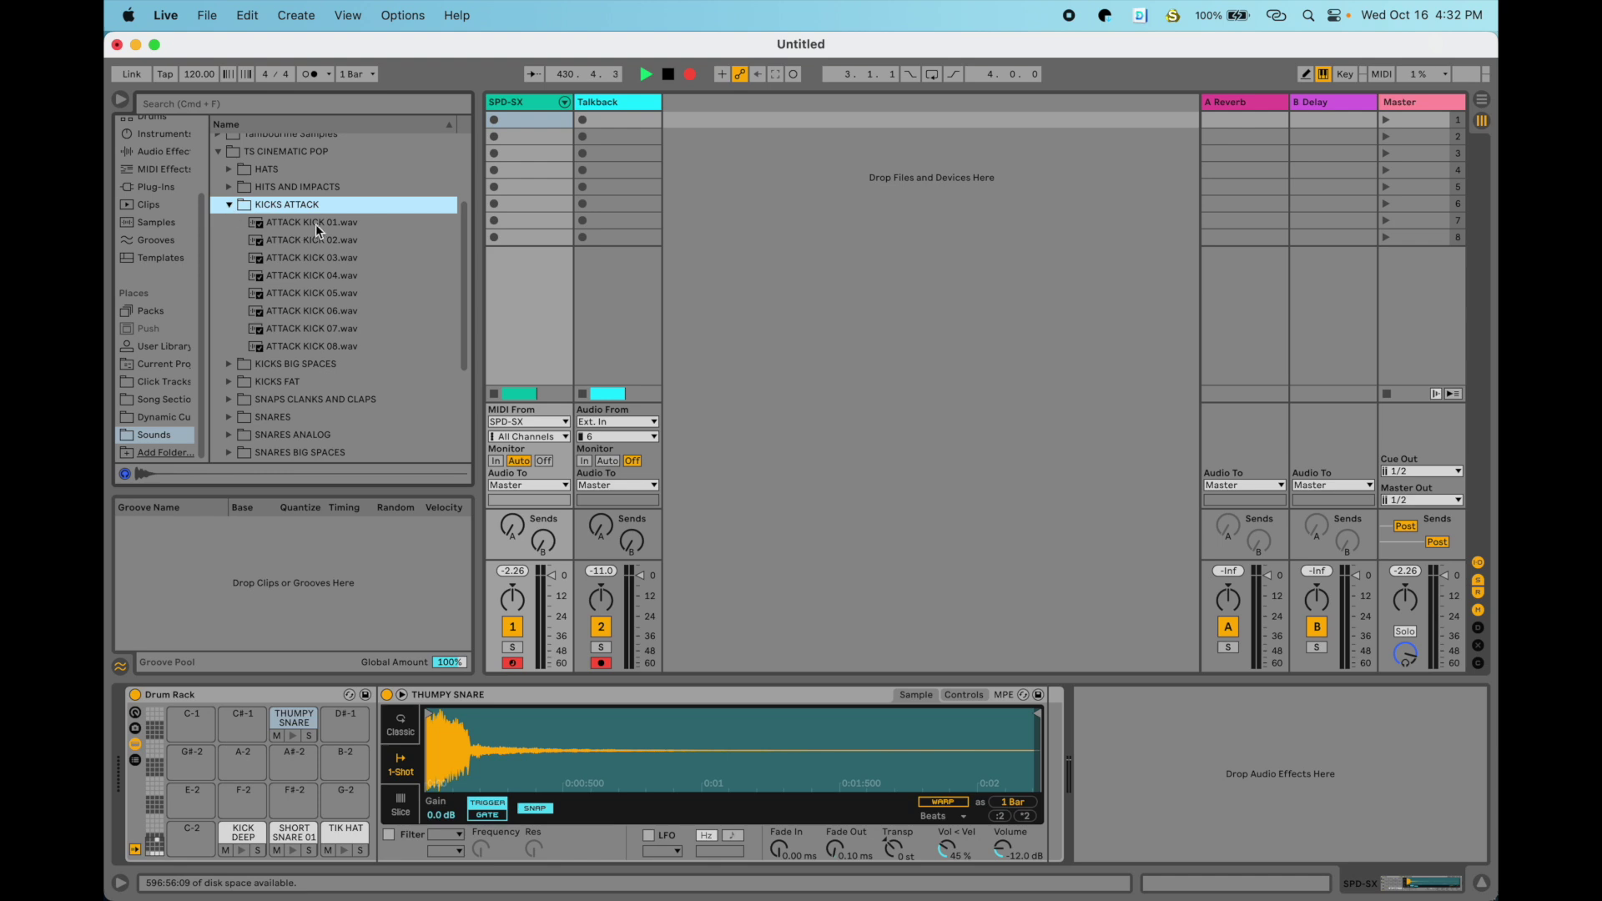
{"action": "left_click_drag", "start_coordinate": [317, 223], "coordinate": [246, 725]}
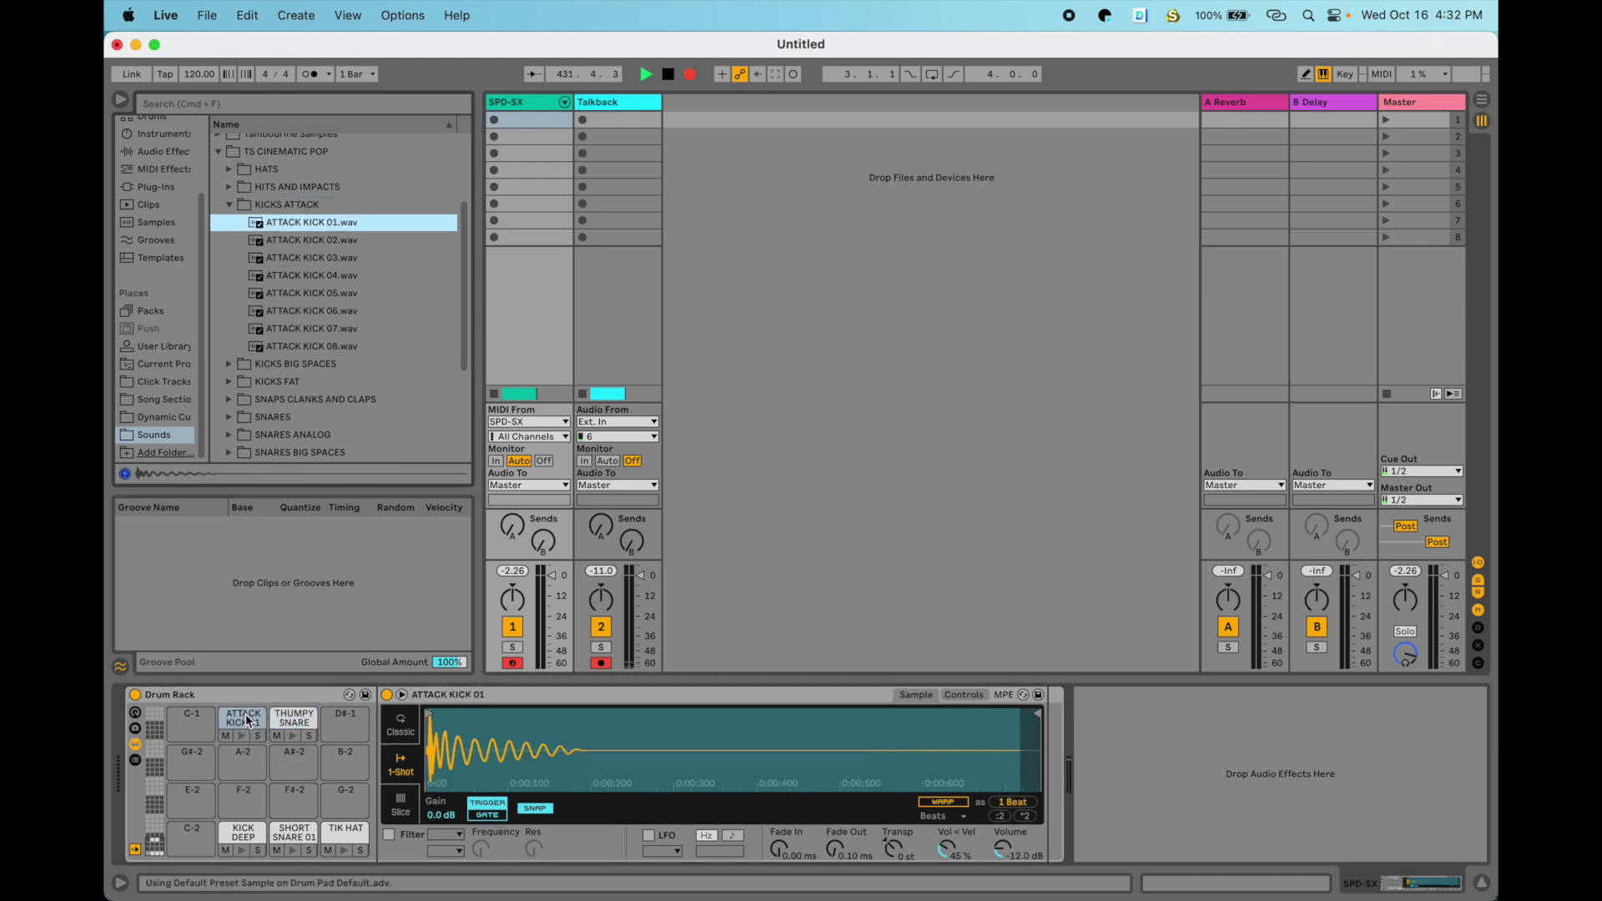
Load DURRTY HAT.wav from the HATS folder of TS CINEMATIC POP onto Drum Rack pad D#-1.
{"action": "left_click", "coordinate": [228, 205]}
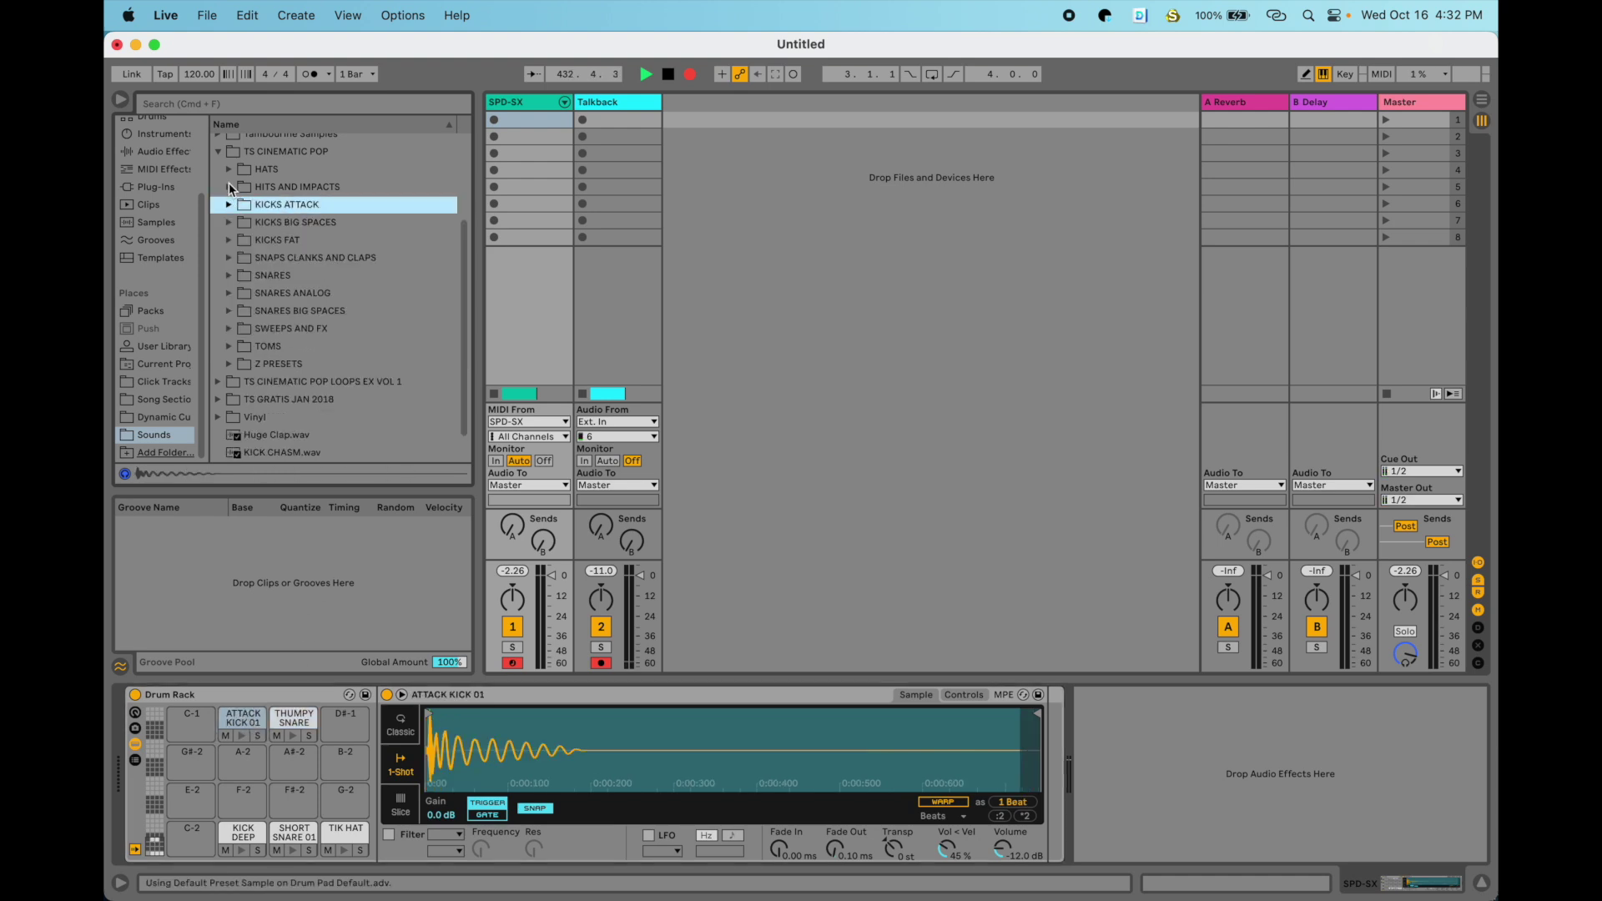
{"action": "left_click", "coordinate": [229, 170]}
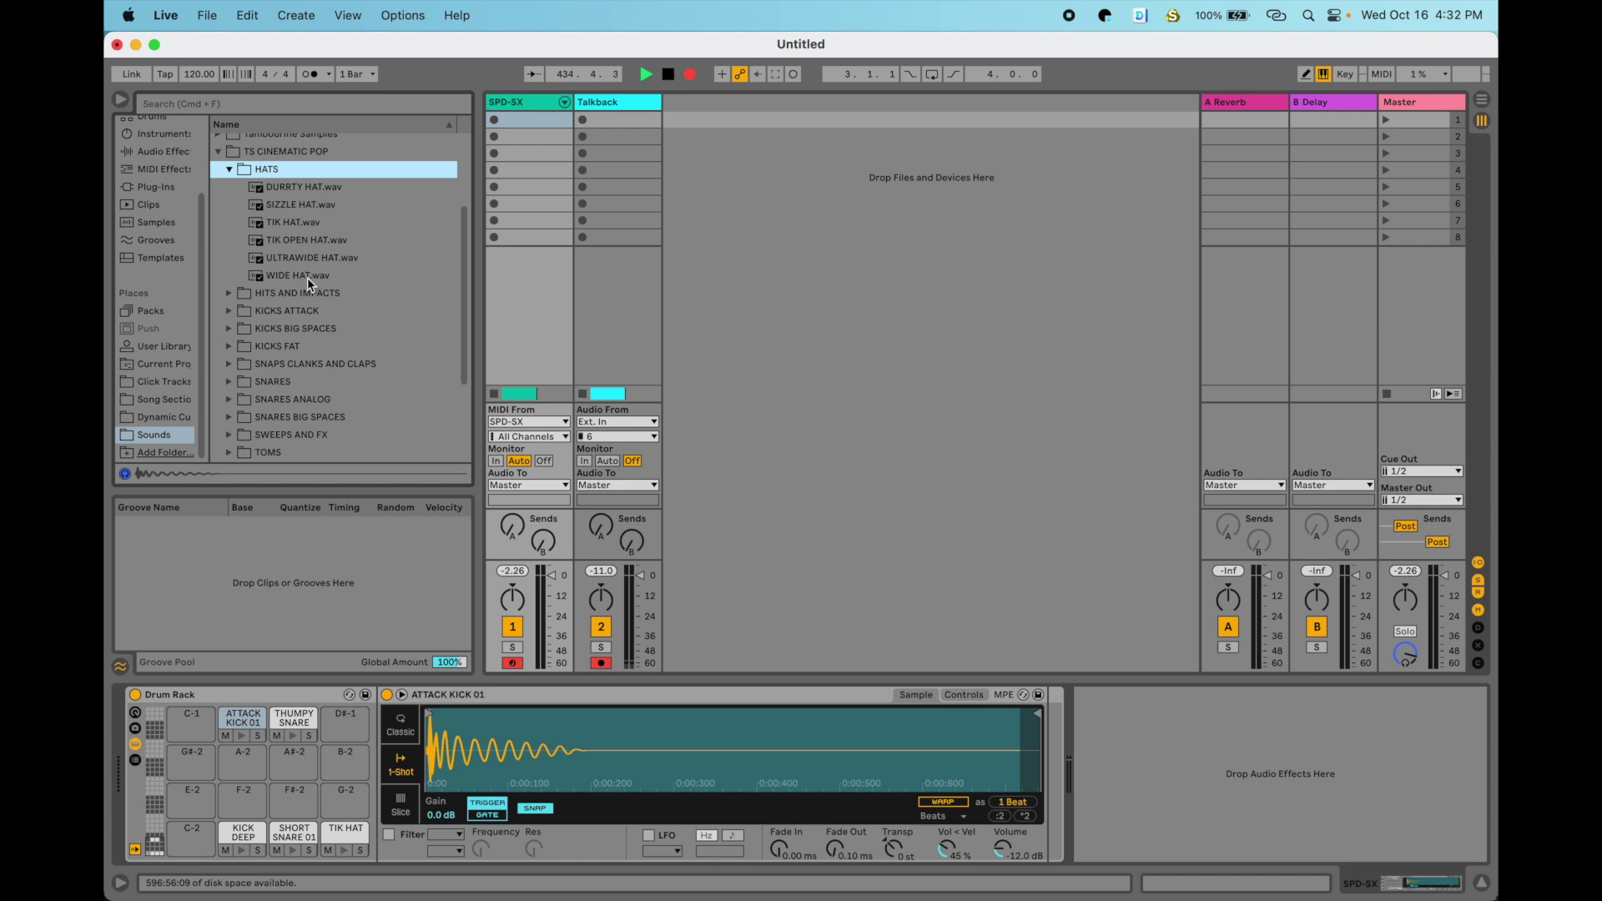
{"action": "left_click", "coordinate": [293, 189]}
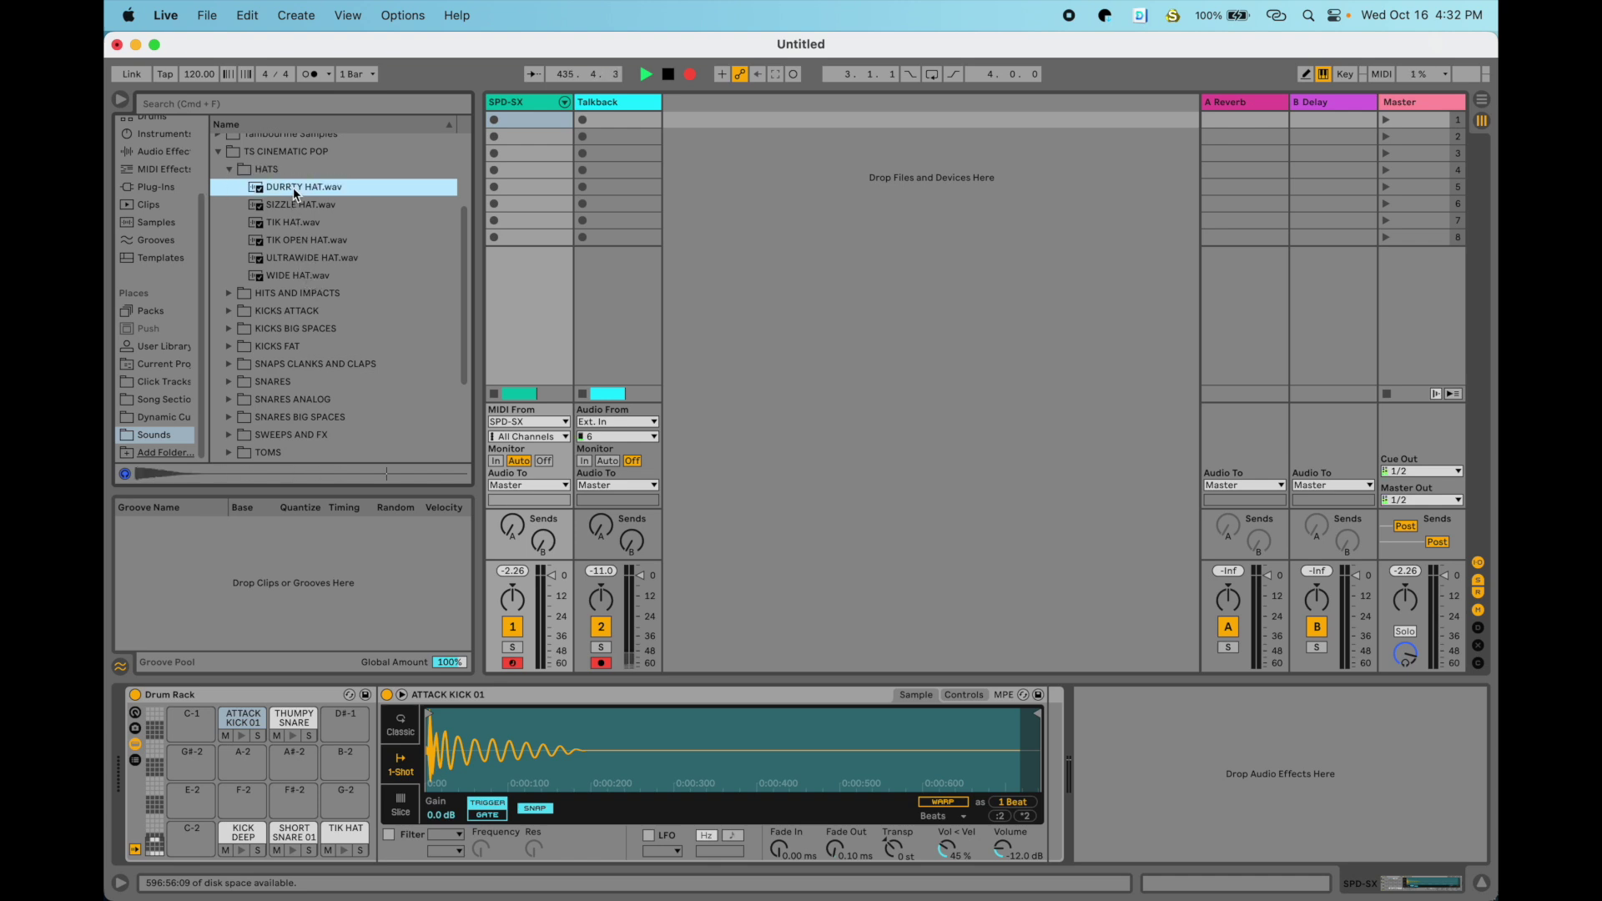
{"action": "left_click_drag", "start_coordinate": [293, 188], "coordinate": [340, 717]}
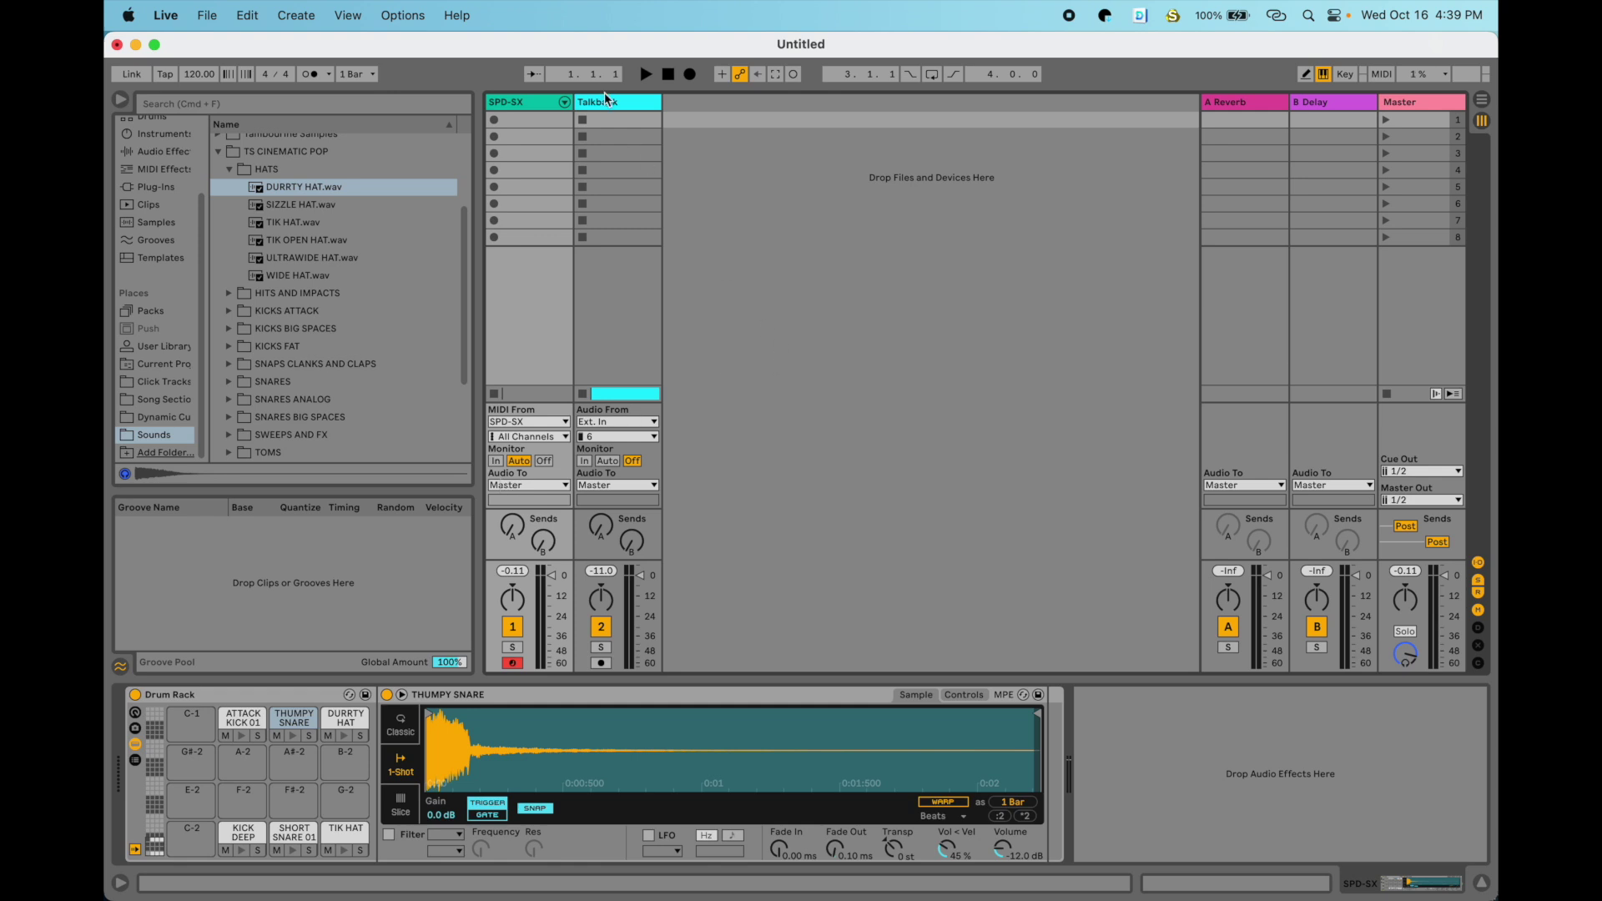
Delete the Talkback track and duplicate the SPD-SX track.
{"action": "key", "text": "Delete"}
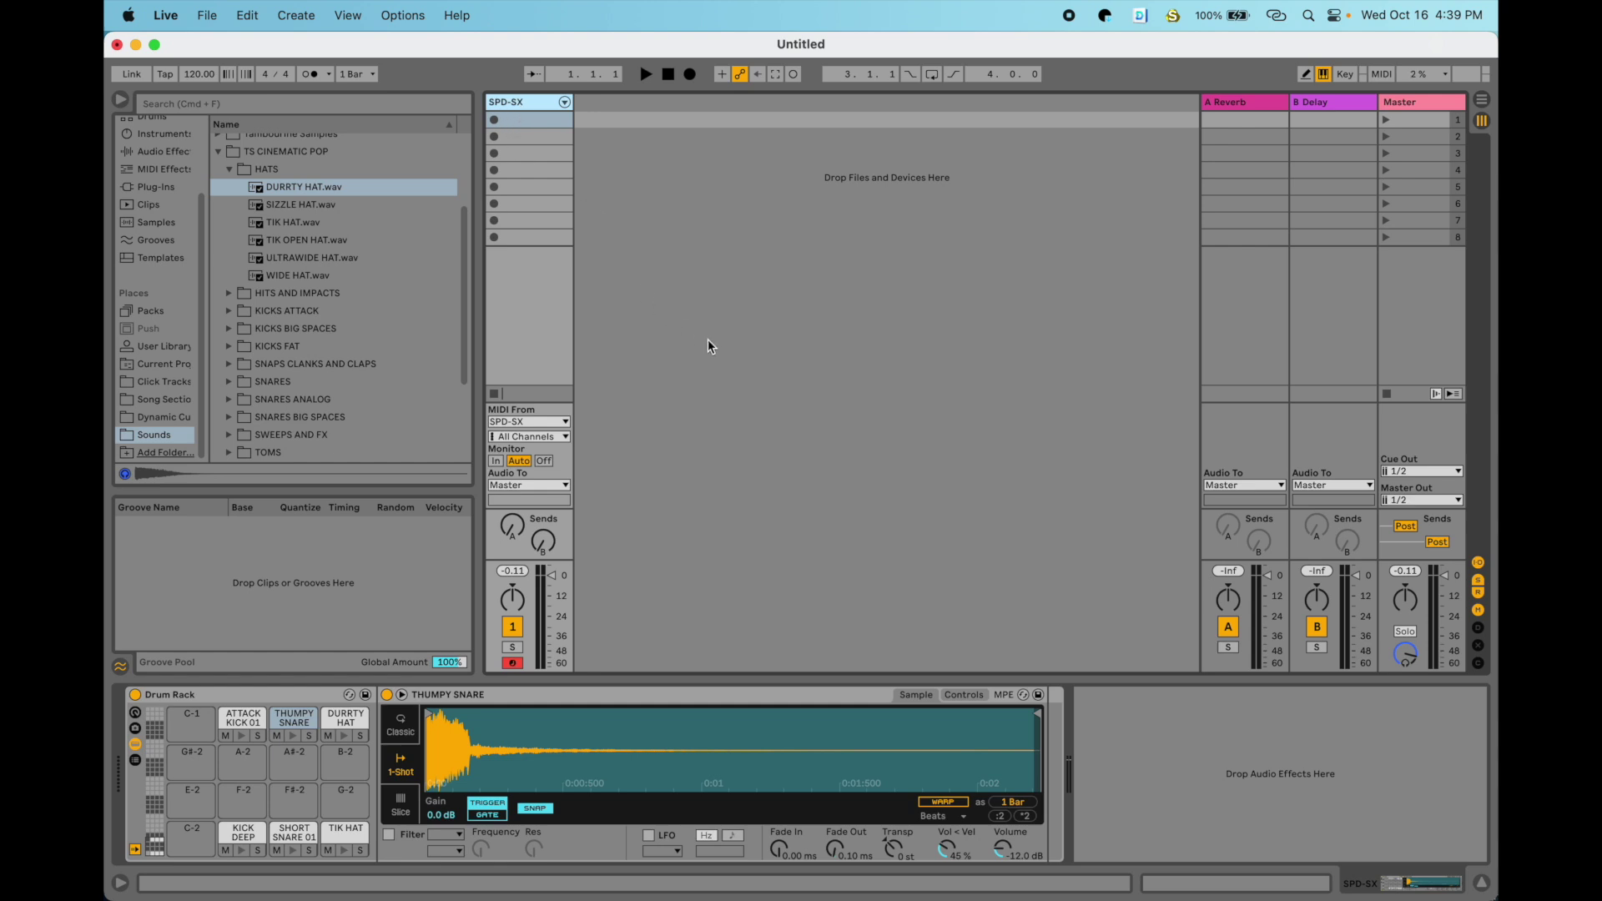
{"action": "right_click", "coordinate": [530, 104]}
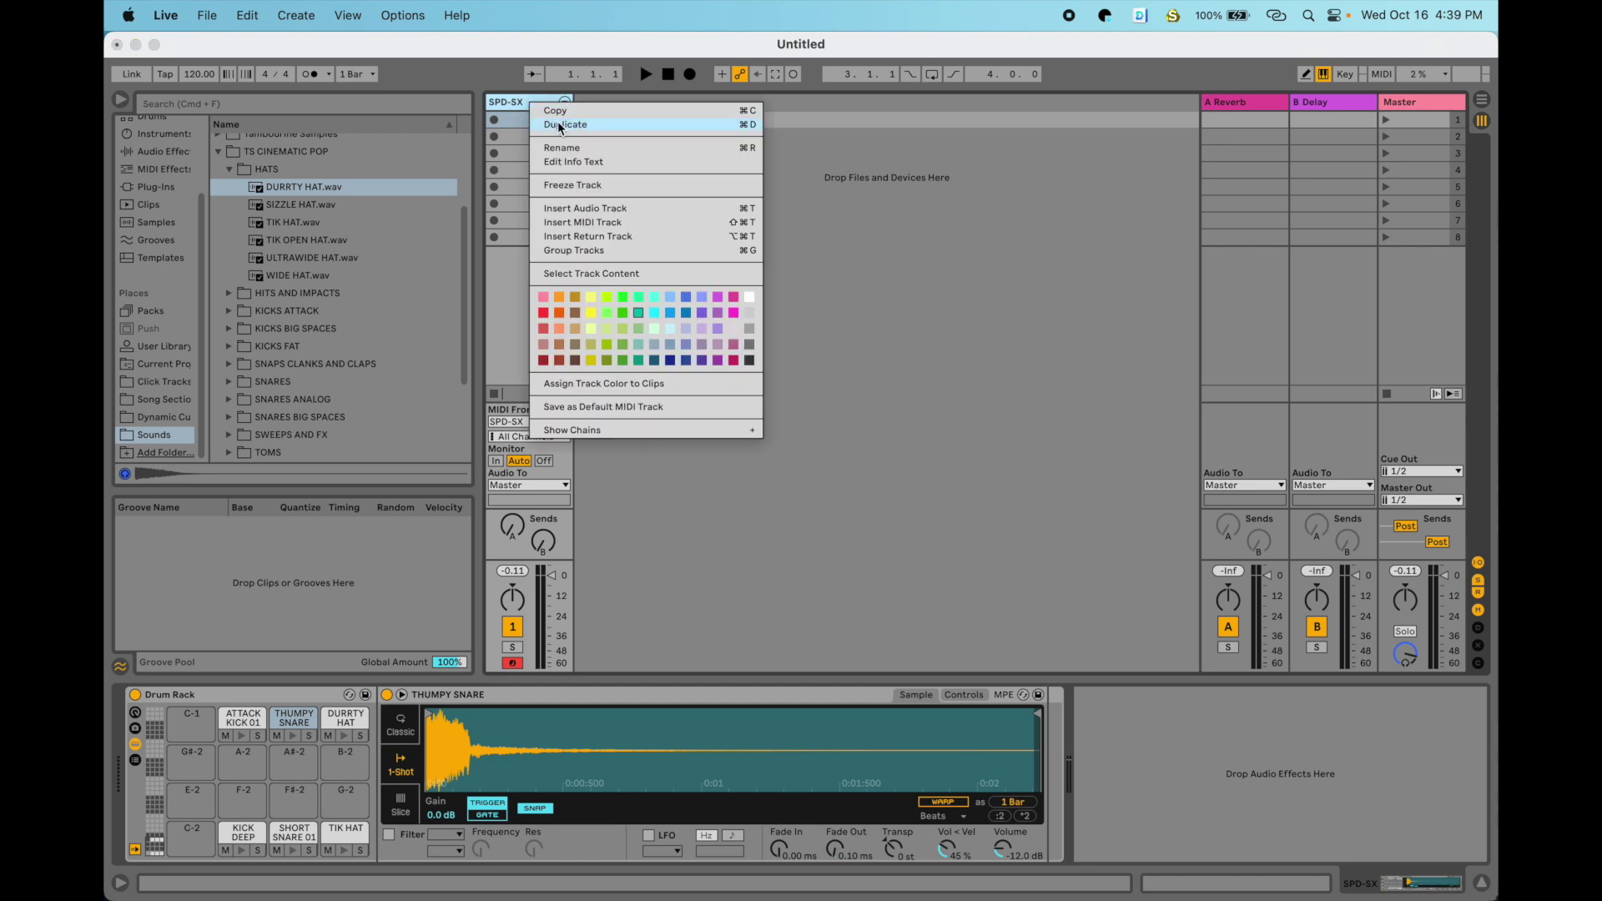
{"action": "left_click", "coordinate": [557, 124]}
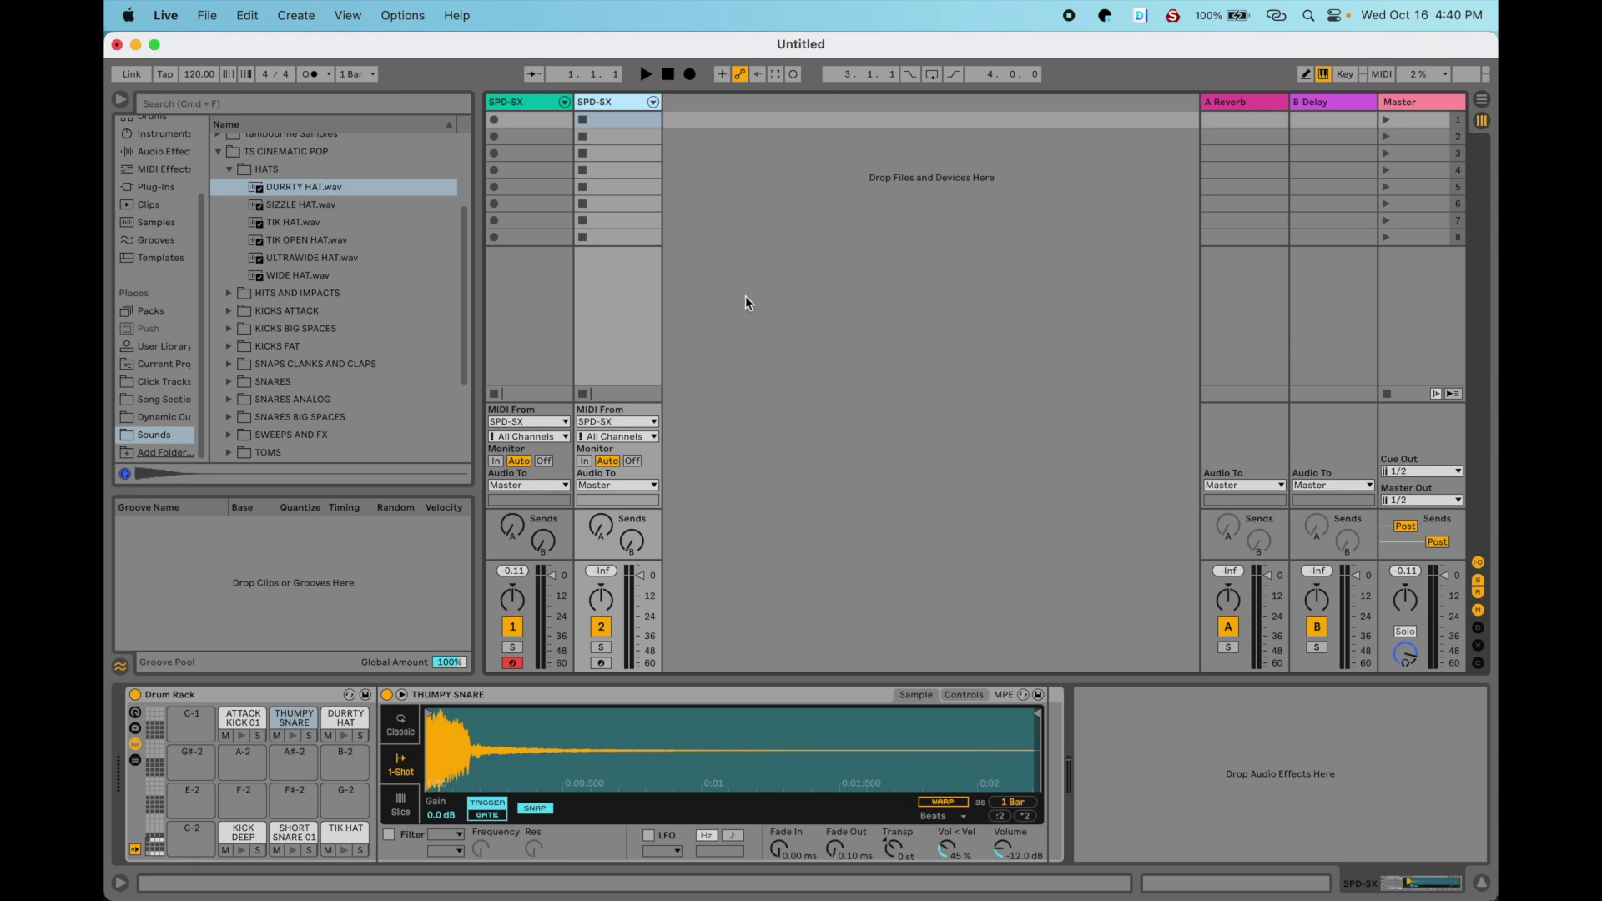
Delete the ATTACK KICK 01 and KICK DEEP samples from the first SPD-SX track's Drum Rack.
{"action": "left_click", "coordinate": [527, 106]}
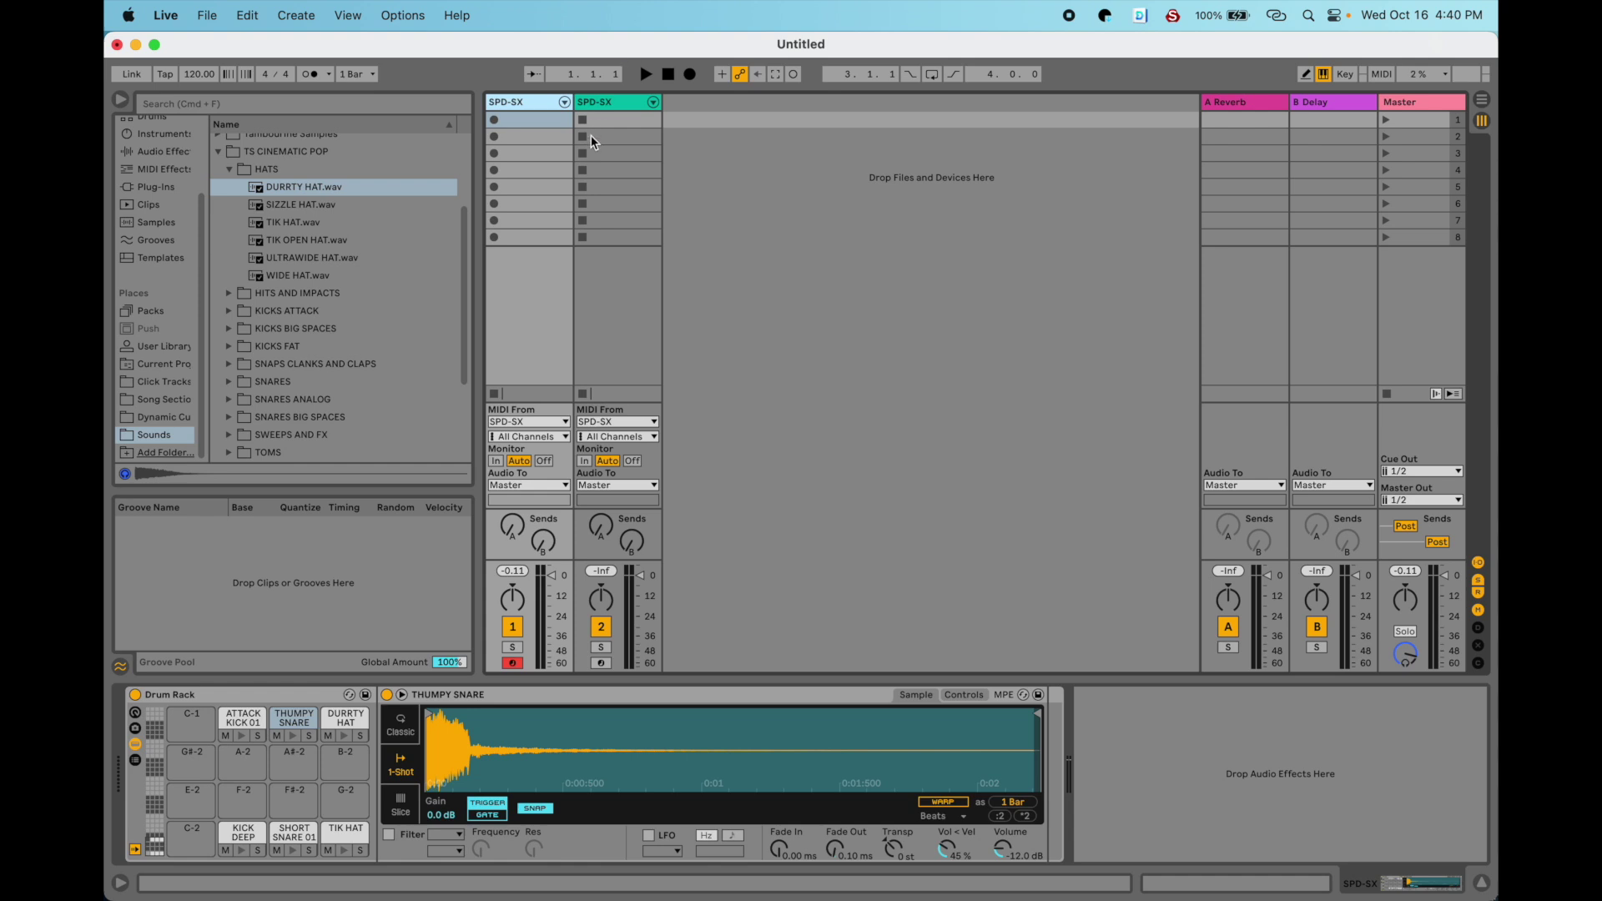
{"action": "left_click", "coordinate": [615, 103]}
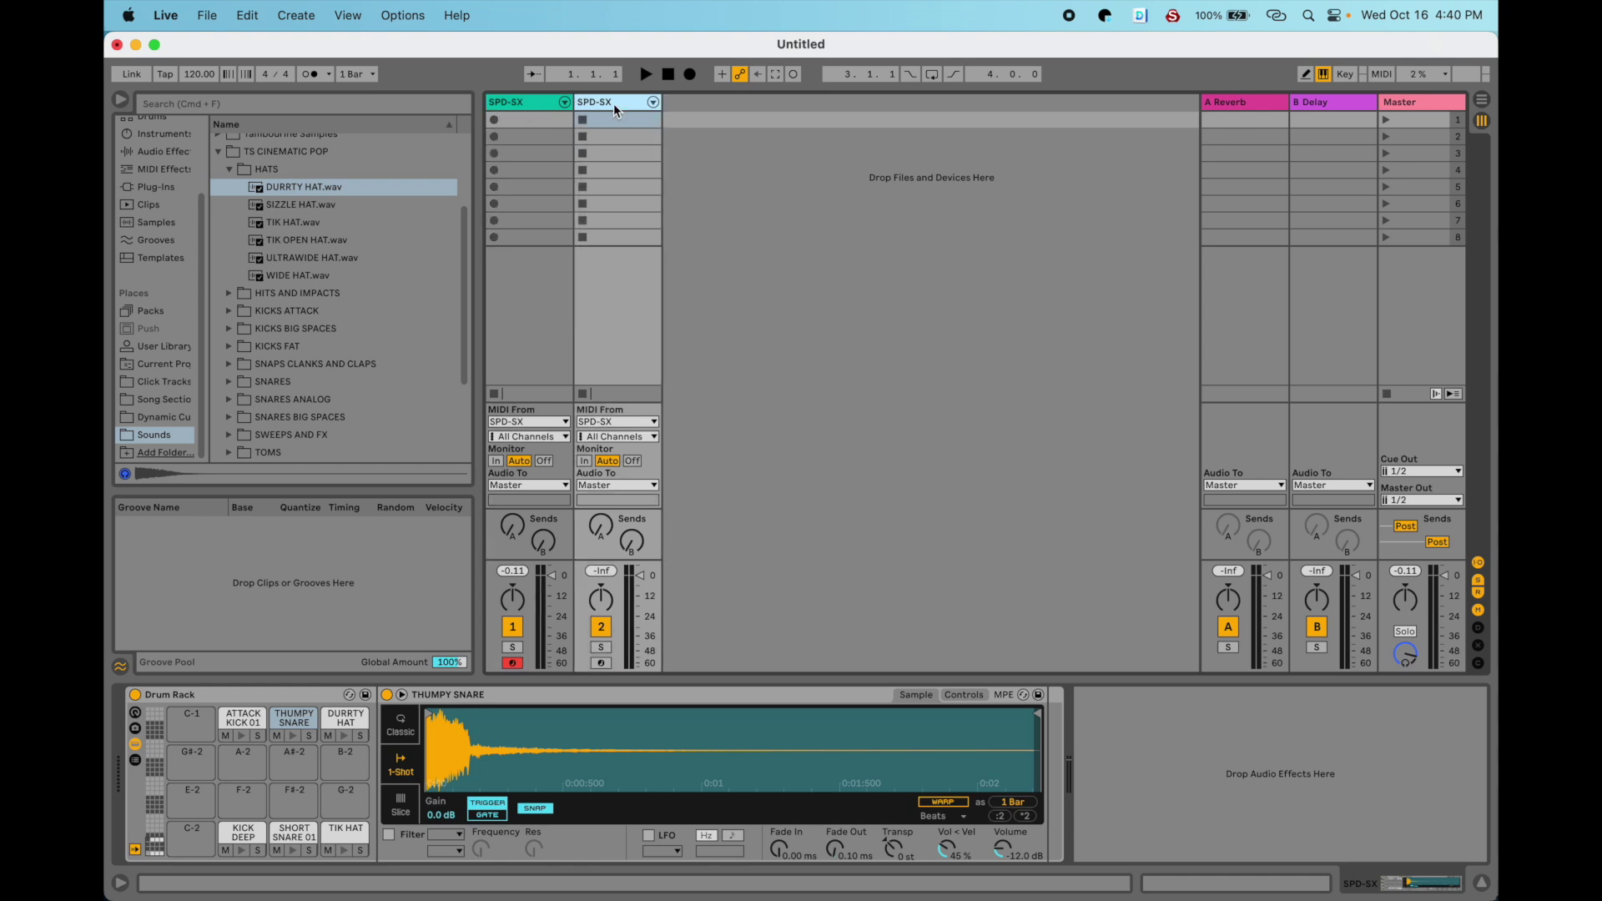
{"action": "left_click", "coordinate": [518, 103]}
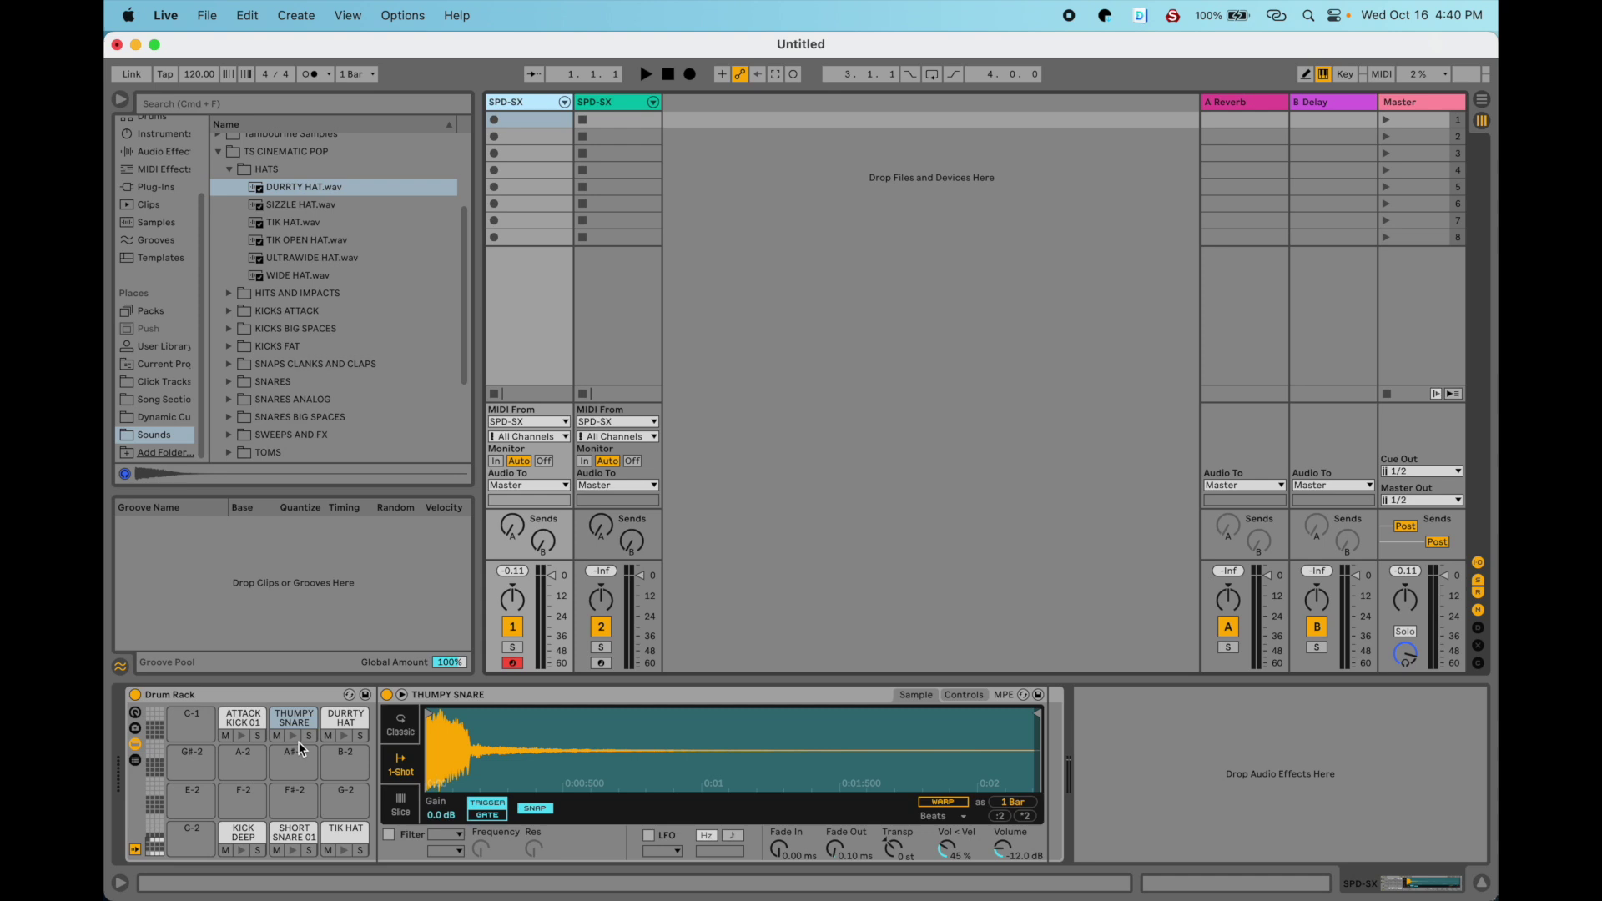
{"action": "left_click", "coordinate": [239, 726]}
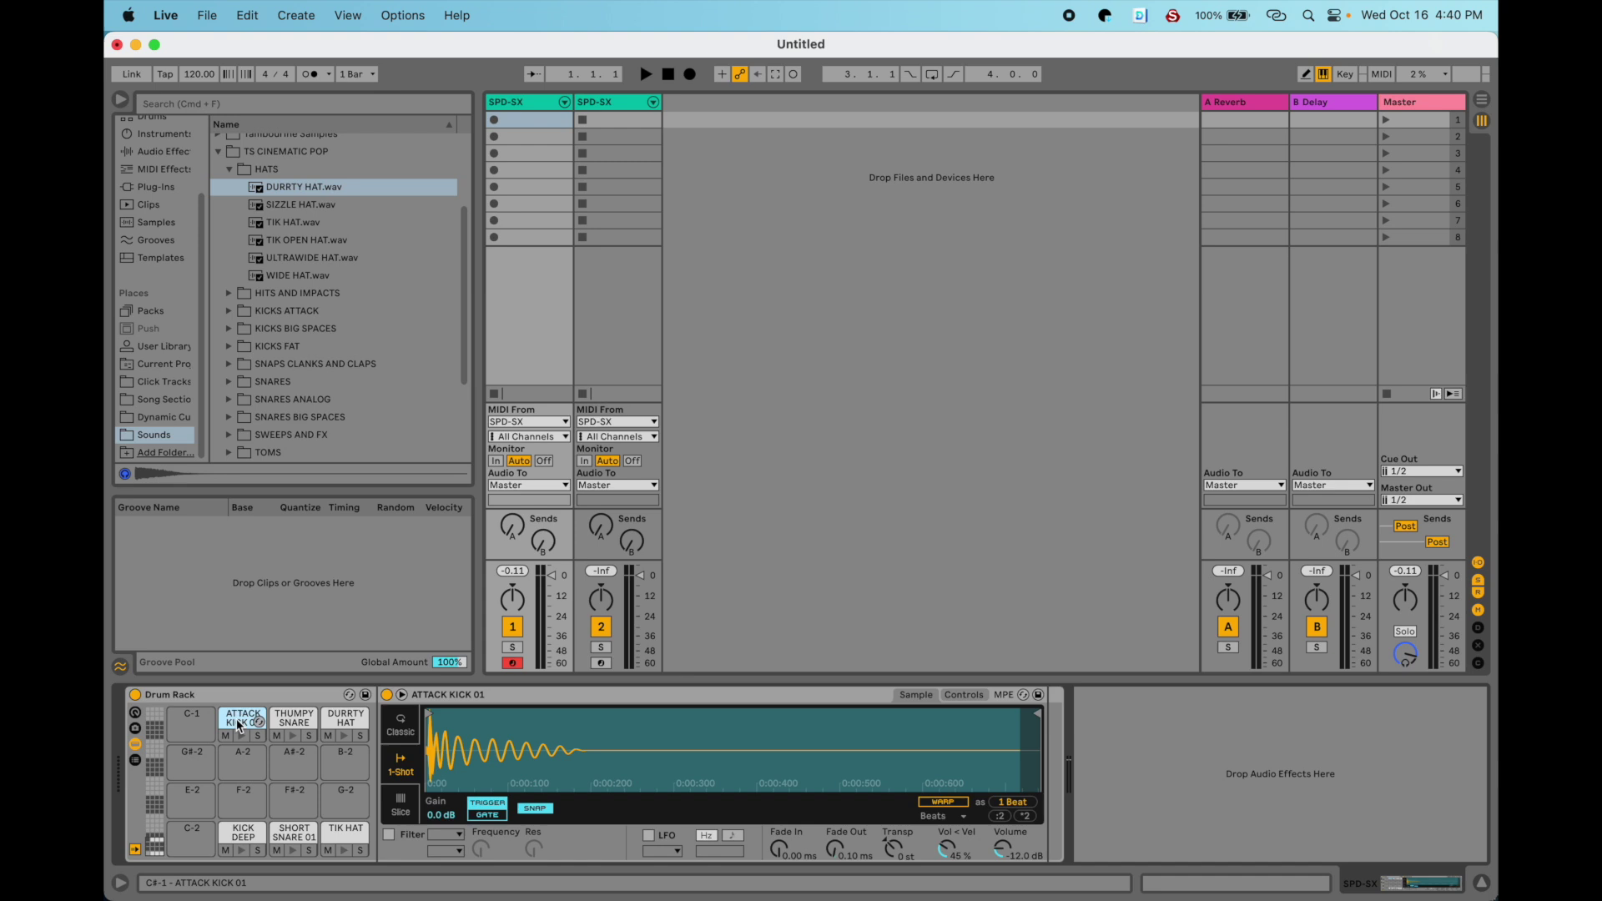
{"action": "key", "text": "BackSpace"}
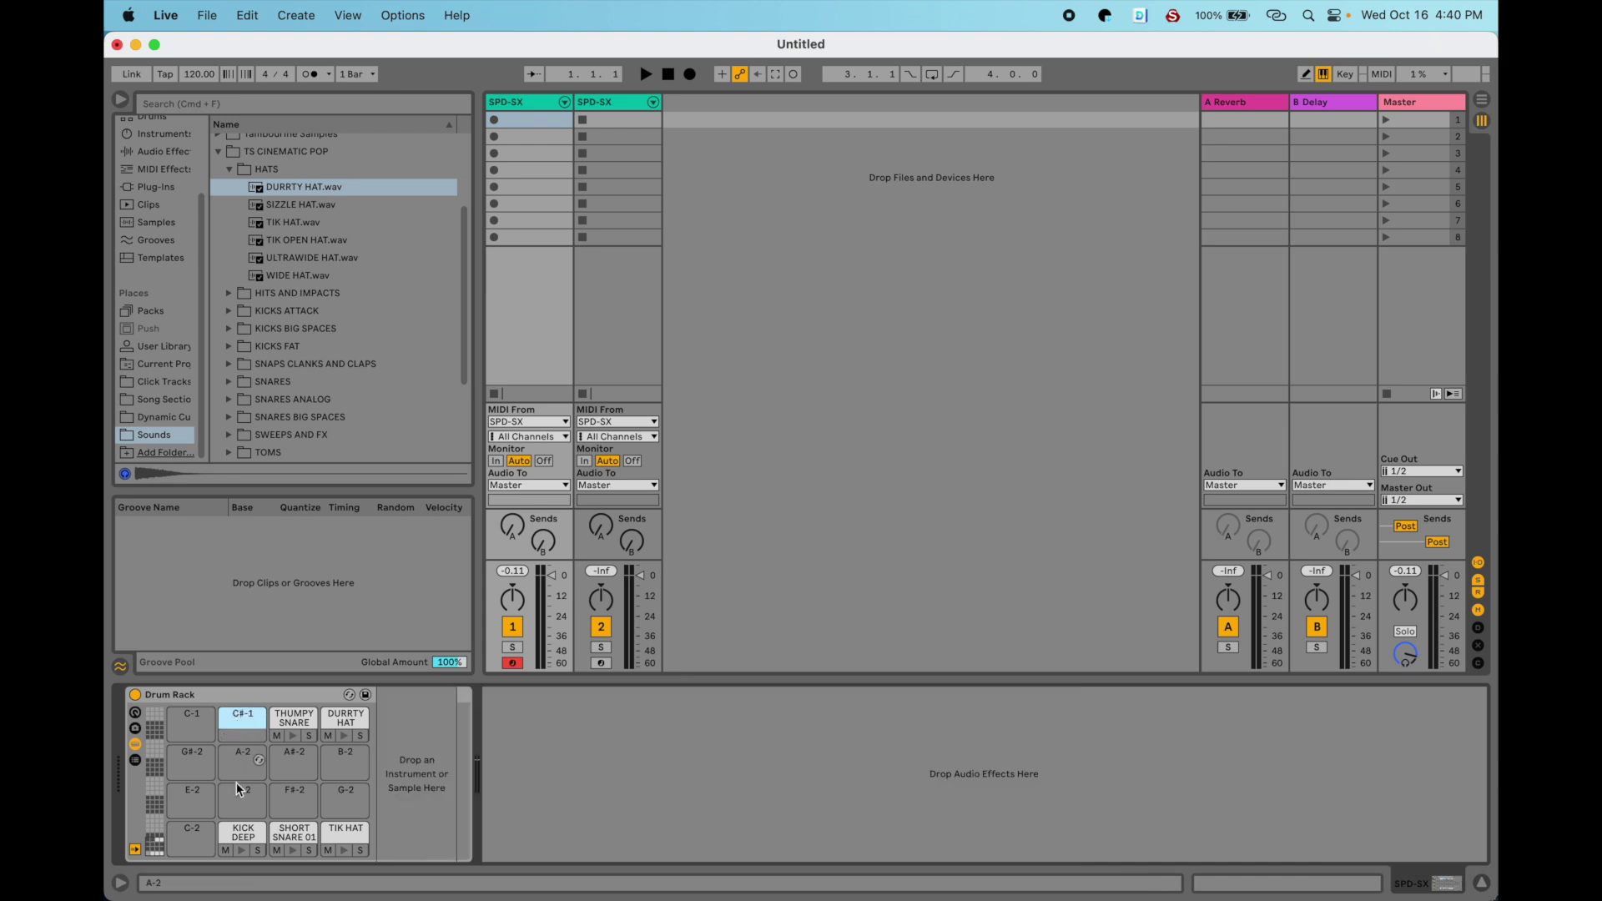
{"action": "left_click", "coordinate": [238, 835]}
{"action": "key", "text": "BackSpace"}
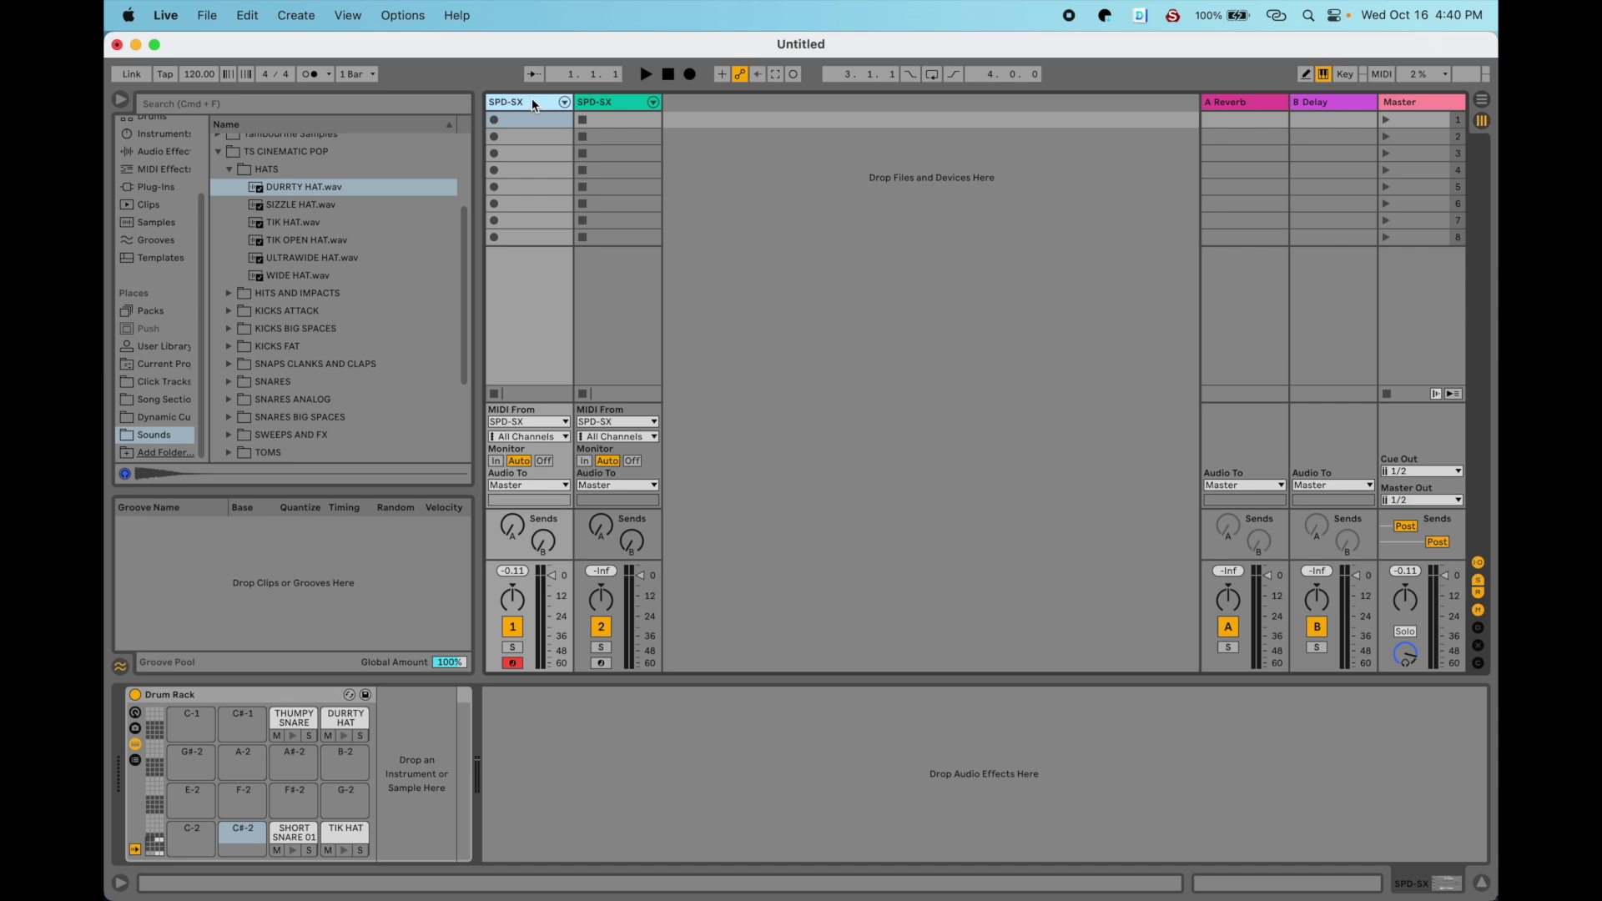
Rename the first SPD-SX track as Snares/HH and the duplicated track as Kicks.
{"action": "key", "text": "super+r"}
{"action": "type", "text": "Snares/HH"}
{"action": "left_click", "coordinate": [604, 105]}
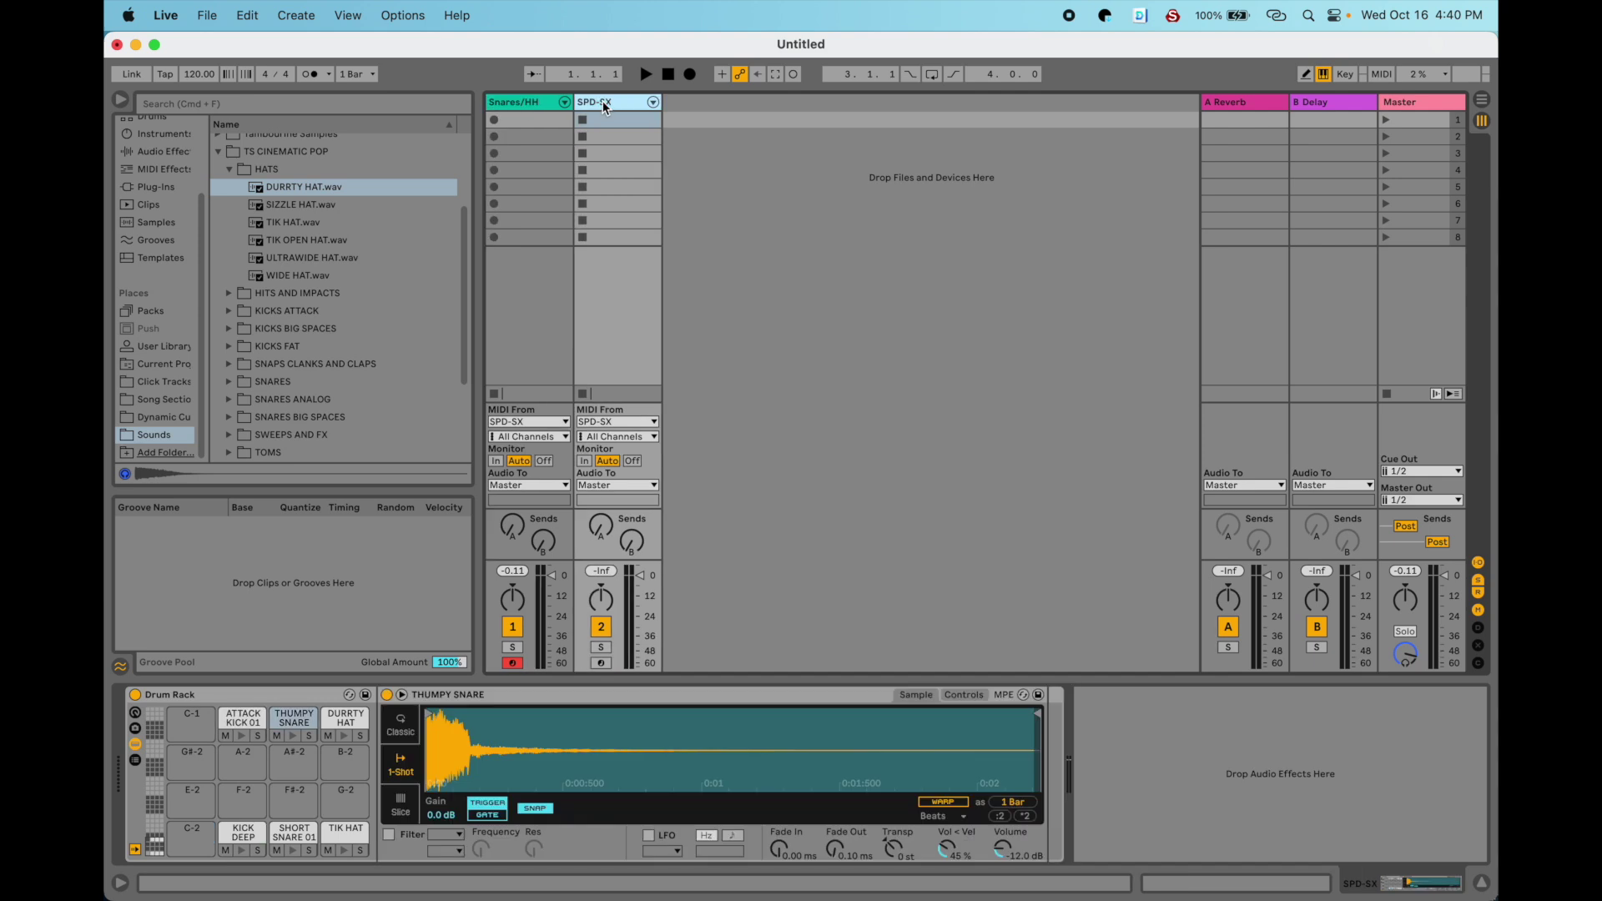
{"action": "right_click", "coordinate": [604, 106]}
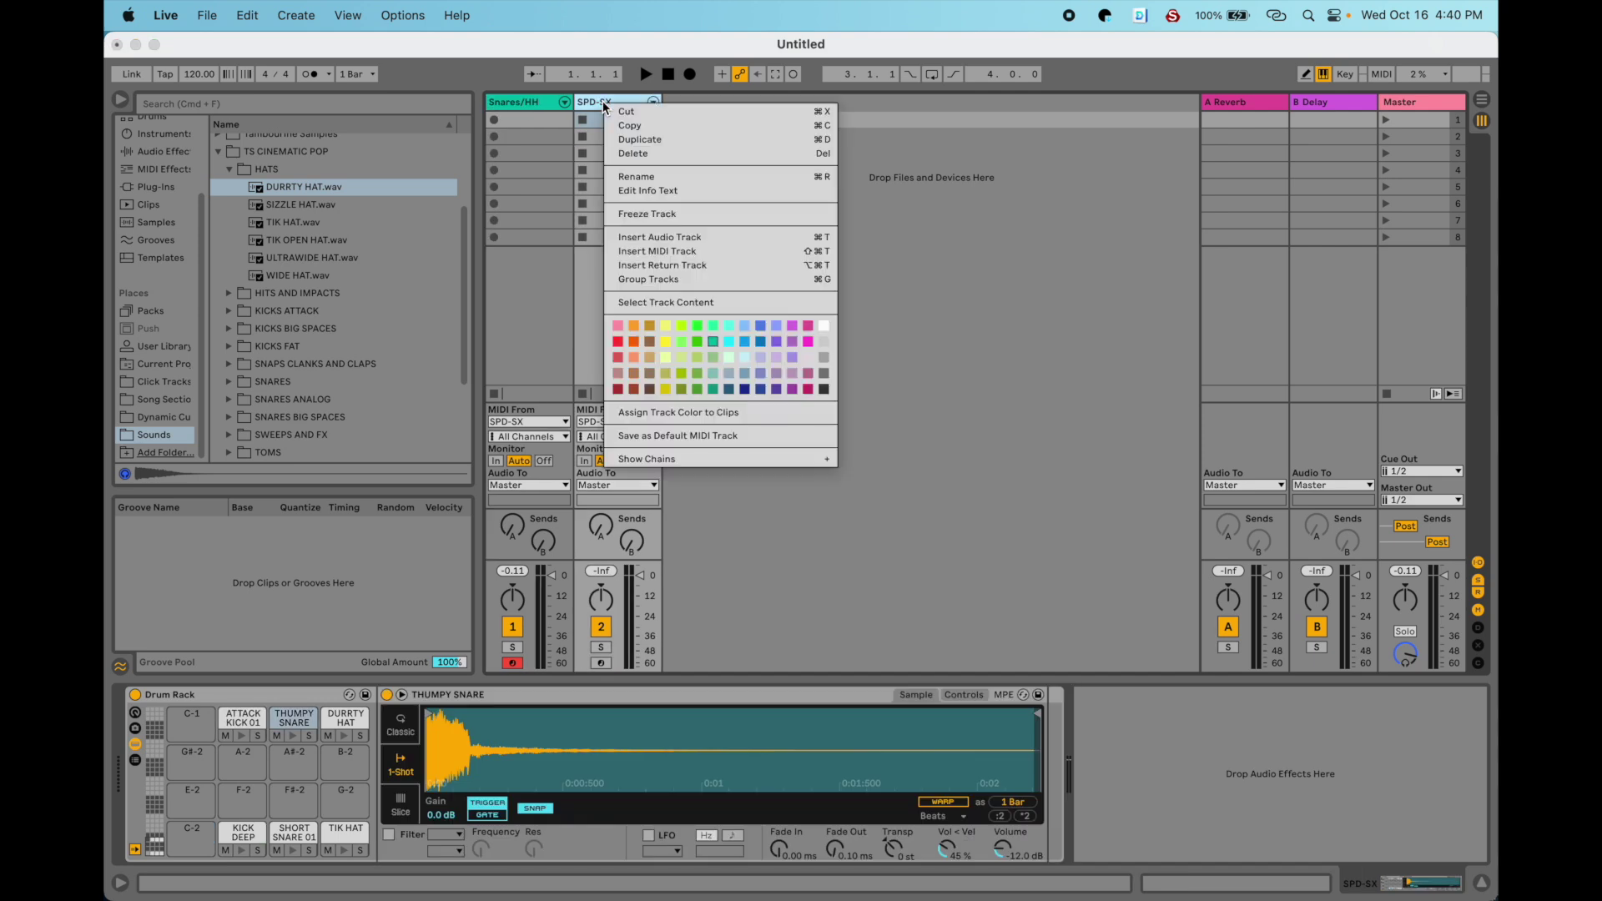
{"action": "left_click", "coordinate": [640, 175]}
{"action": "type", "text": "Kicks"}
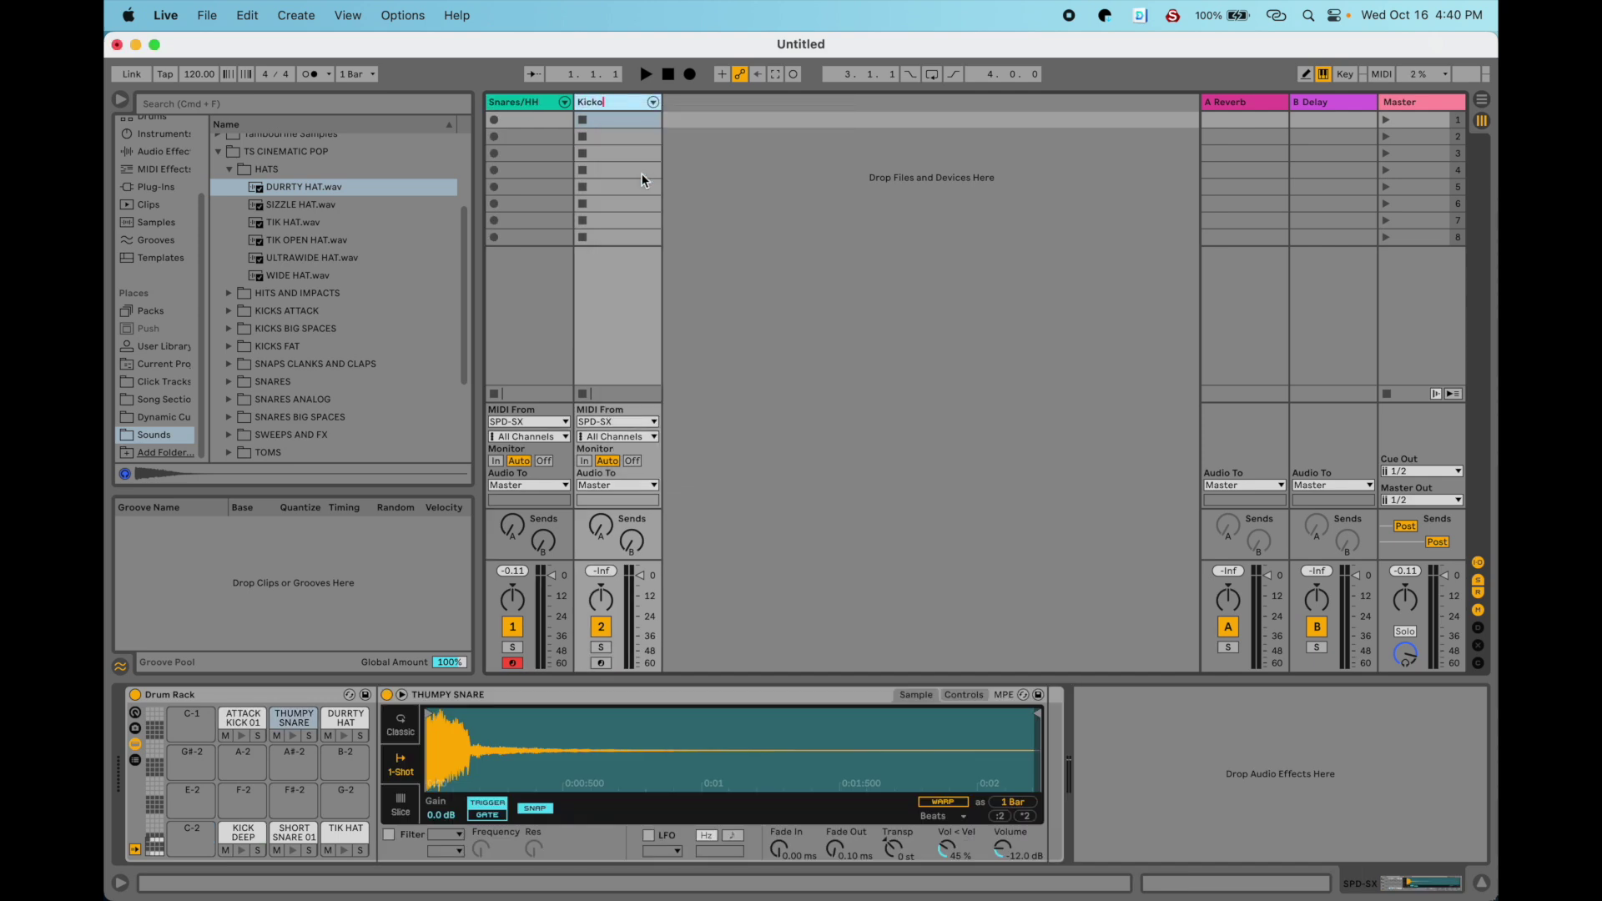
{"action": "key", "text": "Return"}
{"action": "left_click", "coordinate": [764, 272]}
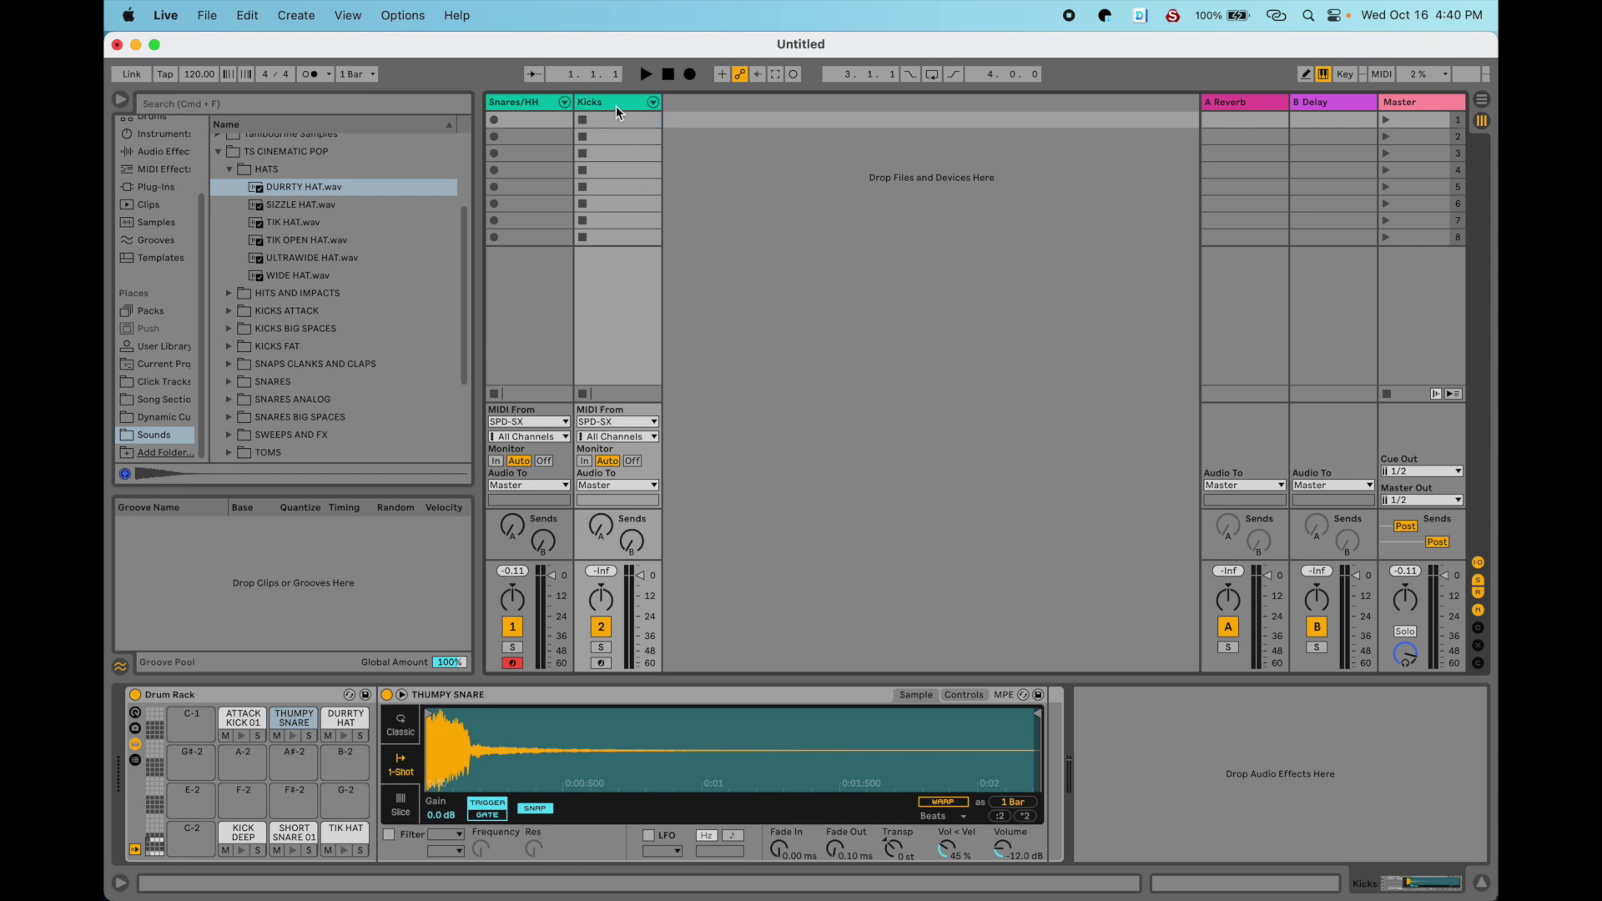
Delete the THUMPY SNARE, DURRTY HAT, SHORT SNARE 01 D and TIK HAT samples from the Kicks track's Drum Rack.
{"action": "left_click", "coordinate": [296, 716]}
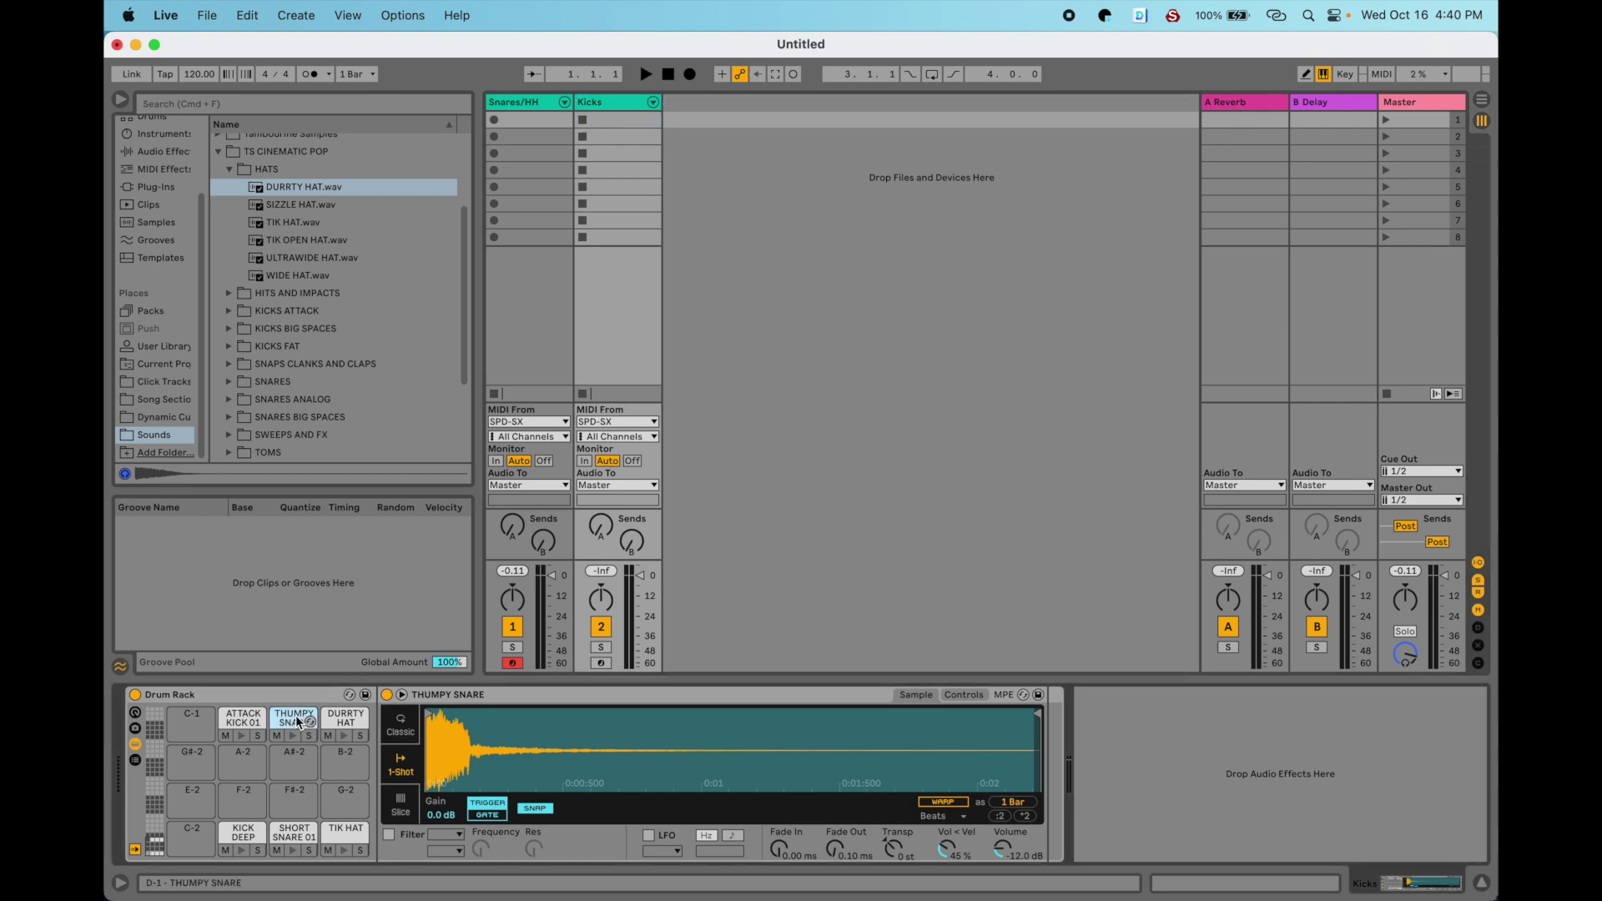
{"action": "key", "text": "Delete"}
{"action": "left_click", "coordinate": [342, 719]}
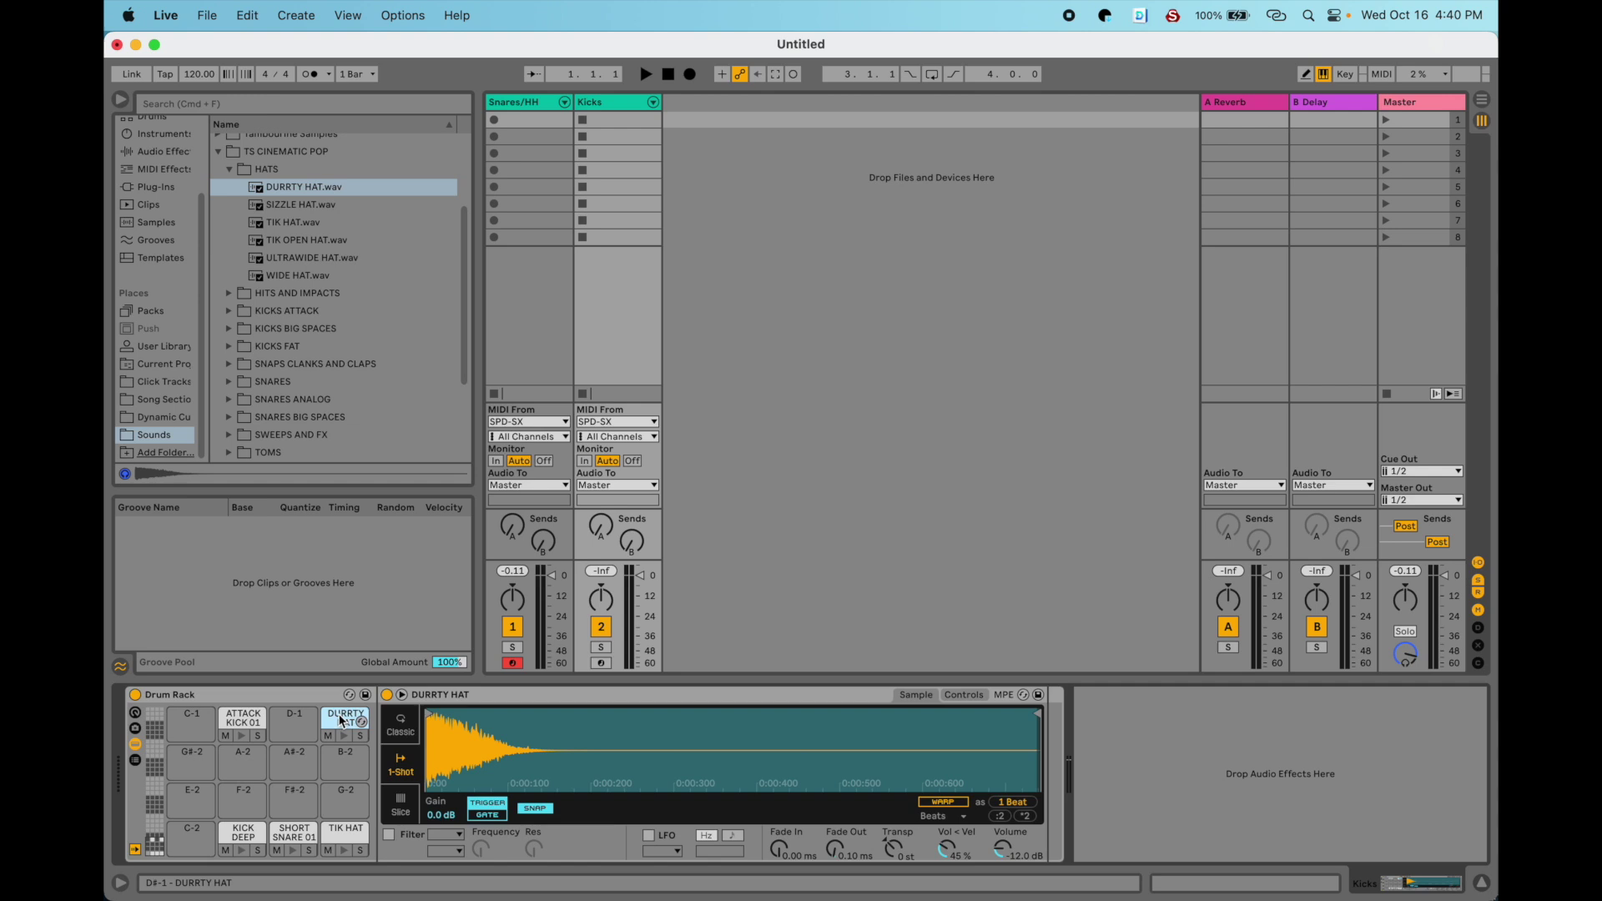
{"action": "key", "text": "Delete"}
{"action": "left_click", "coordinate": [288, 835]}
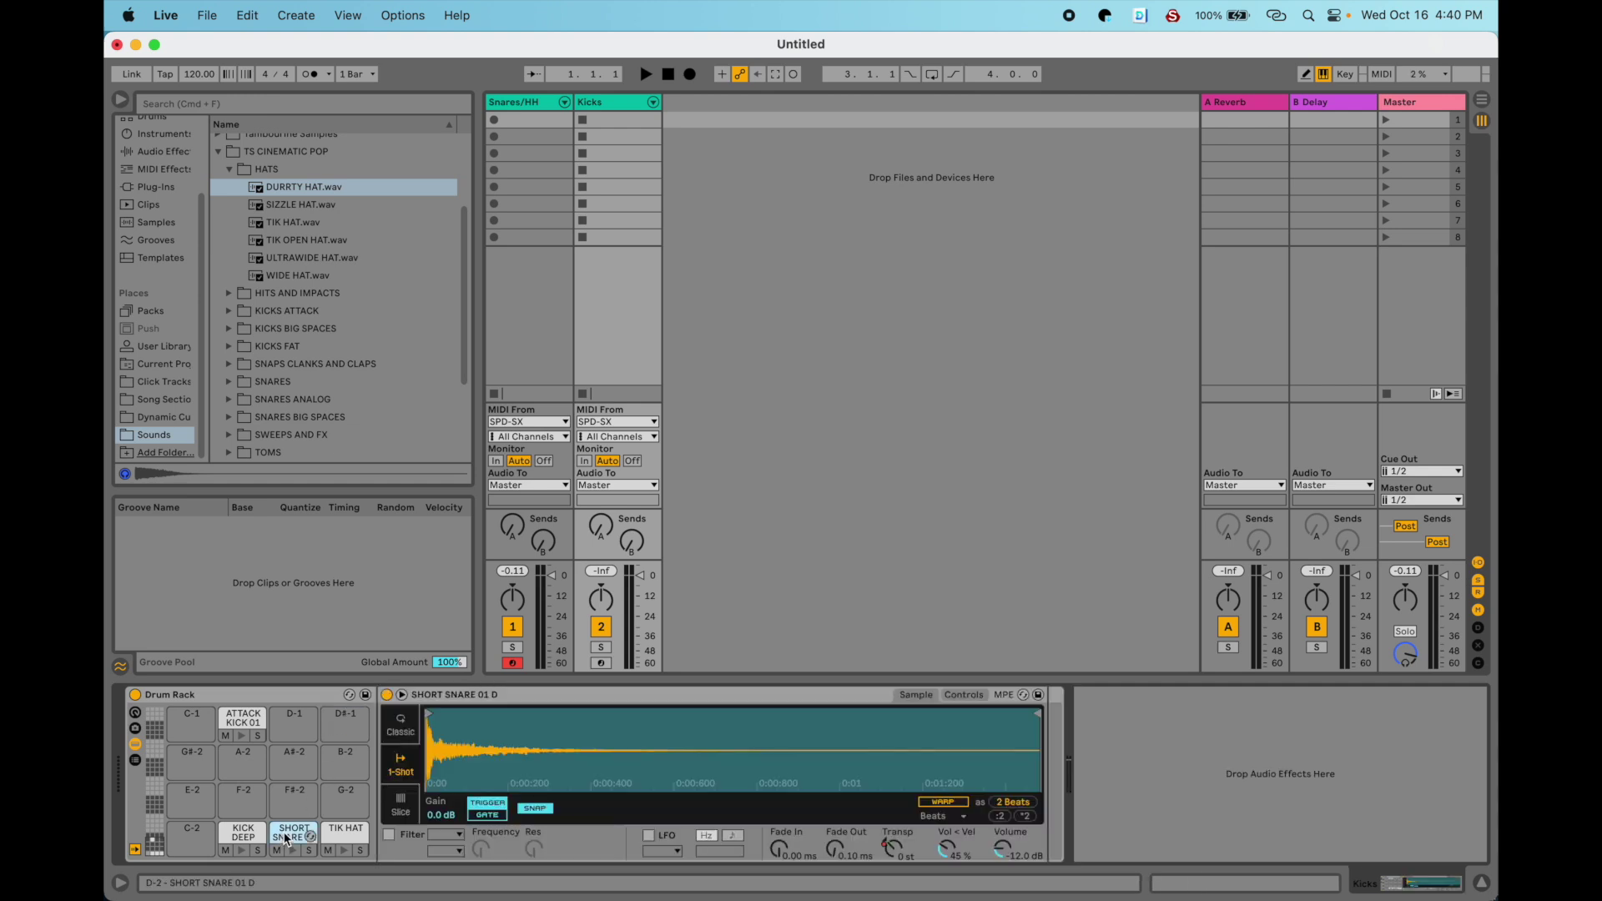
{"action": "key", "text": "Delete"}
{"action": "left_click", "coordinate": [337, 834]}
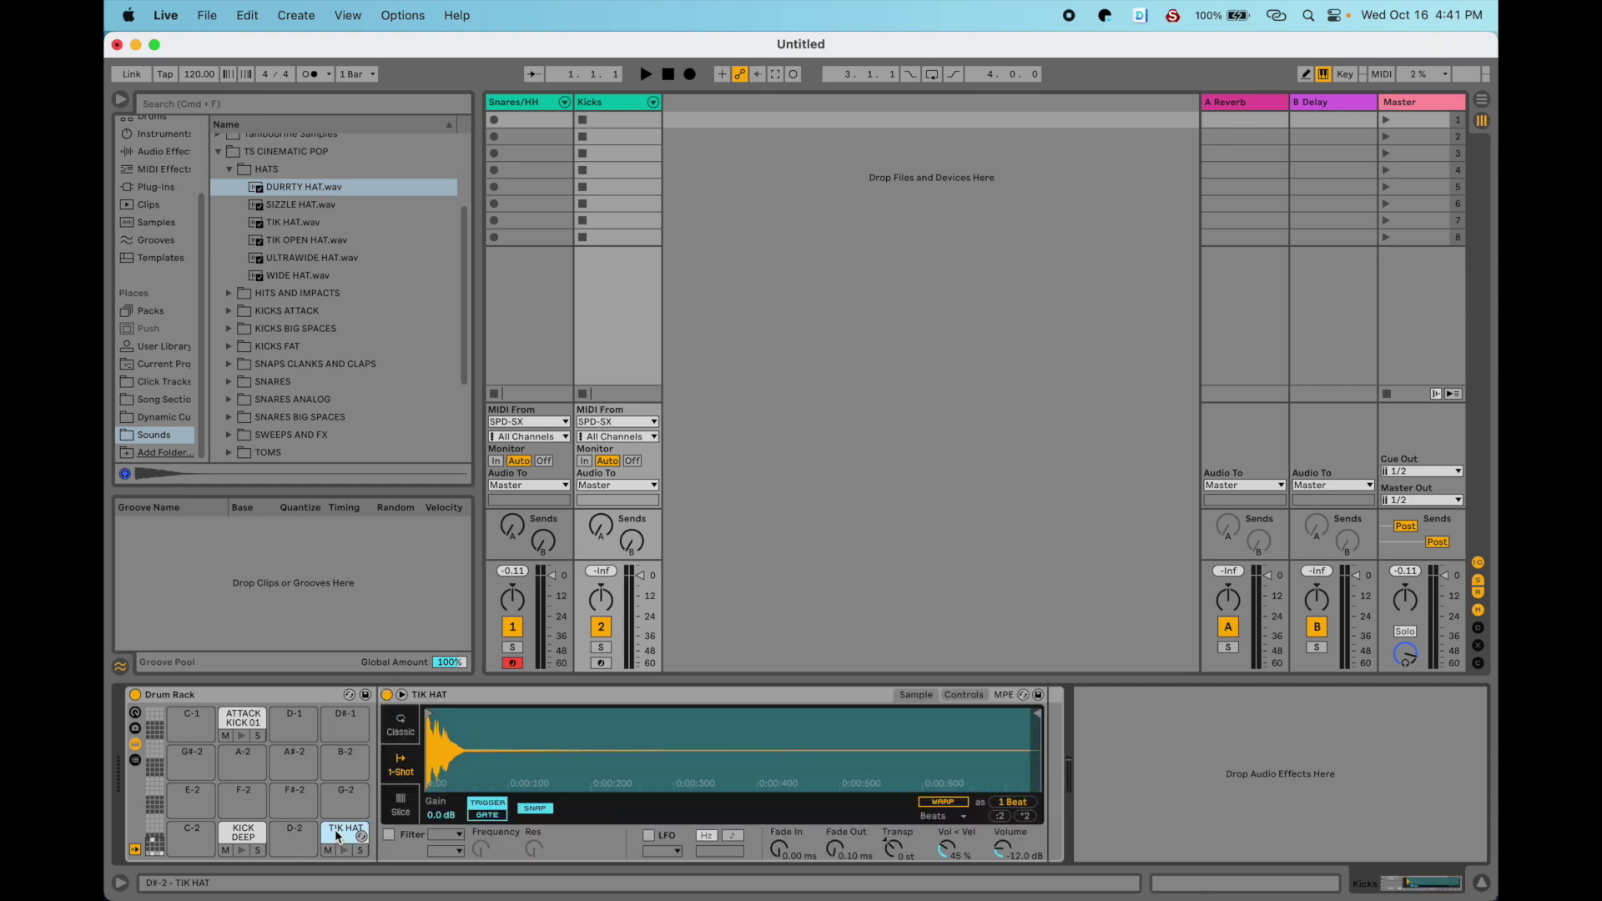
{"action": "key", "text": "Delete"}
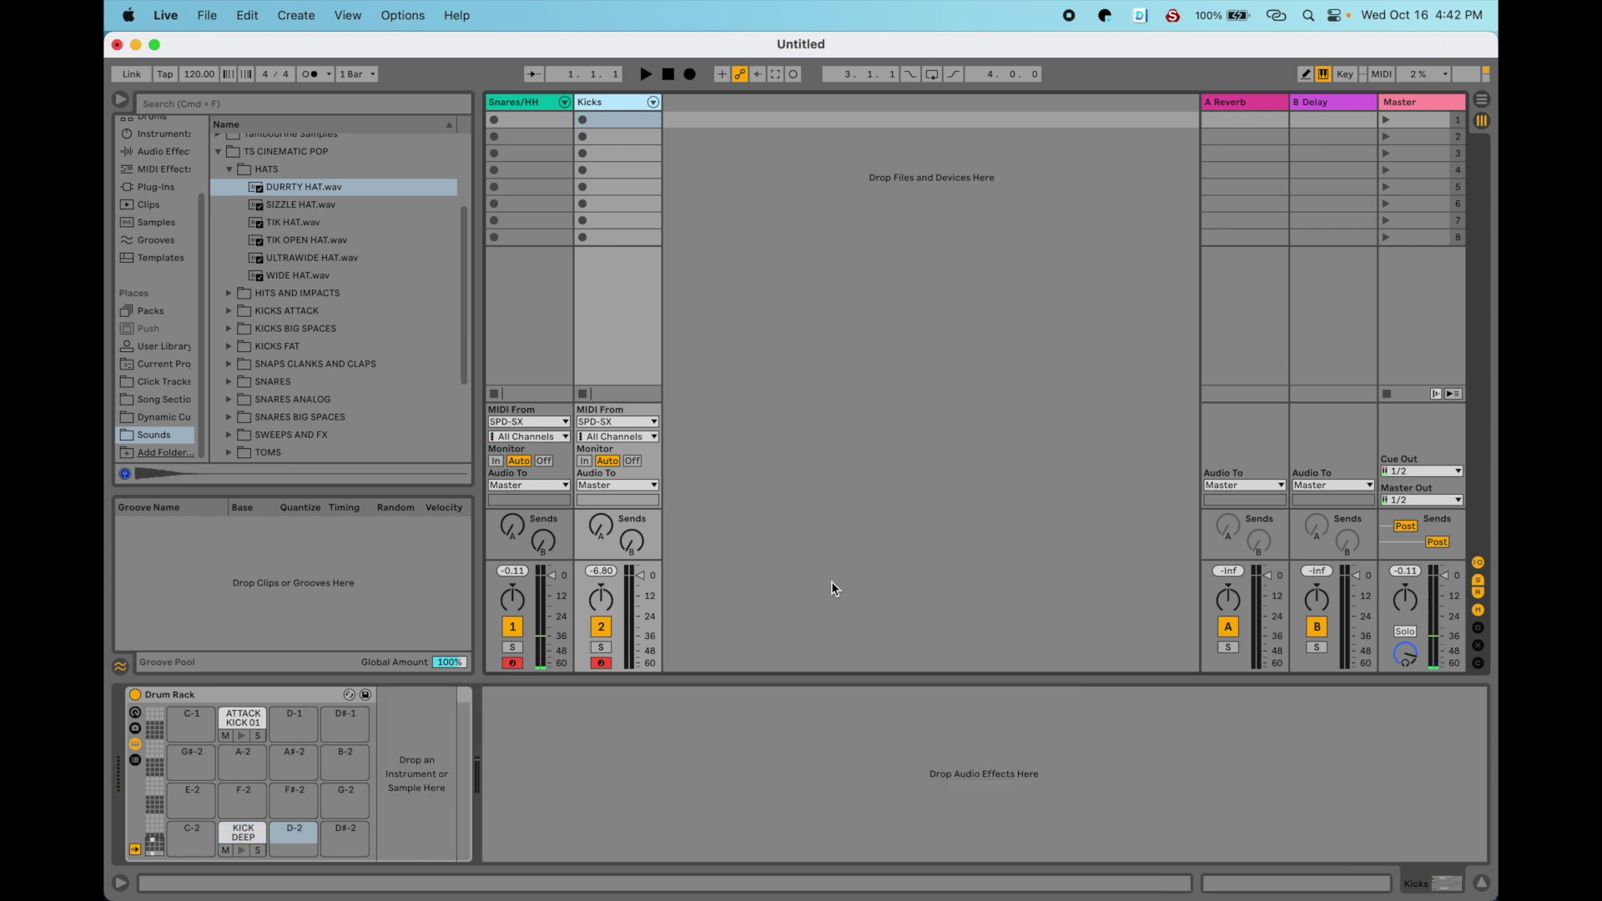
Enable mono outputs 3 & 4, 5 & 6 and 7 & 8 in the audio output configuration and close the preferences.
{"action": "left_click", "coordinate": [518, 101]}
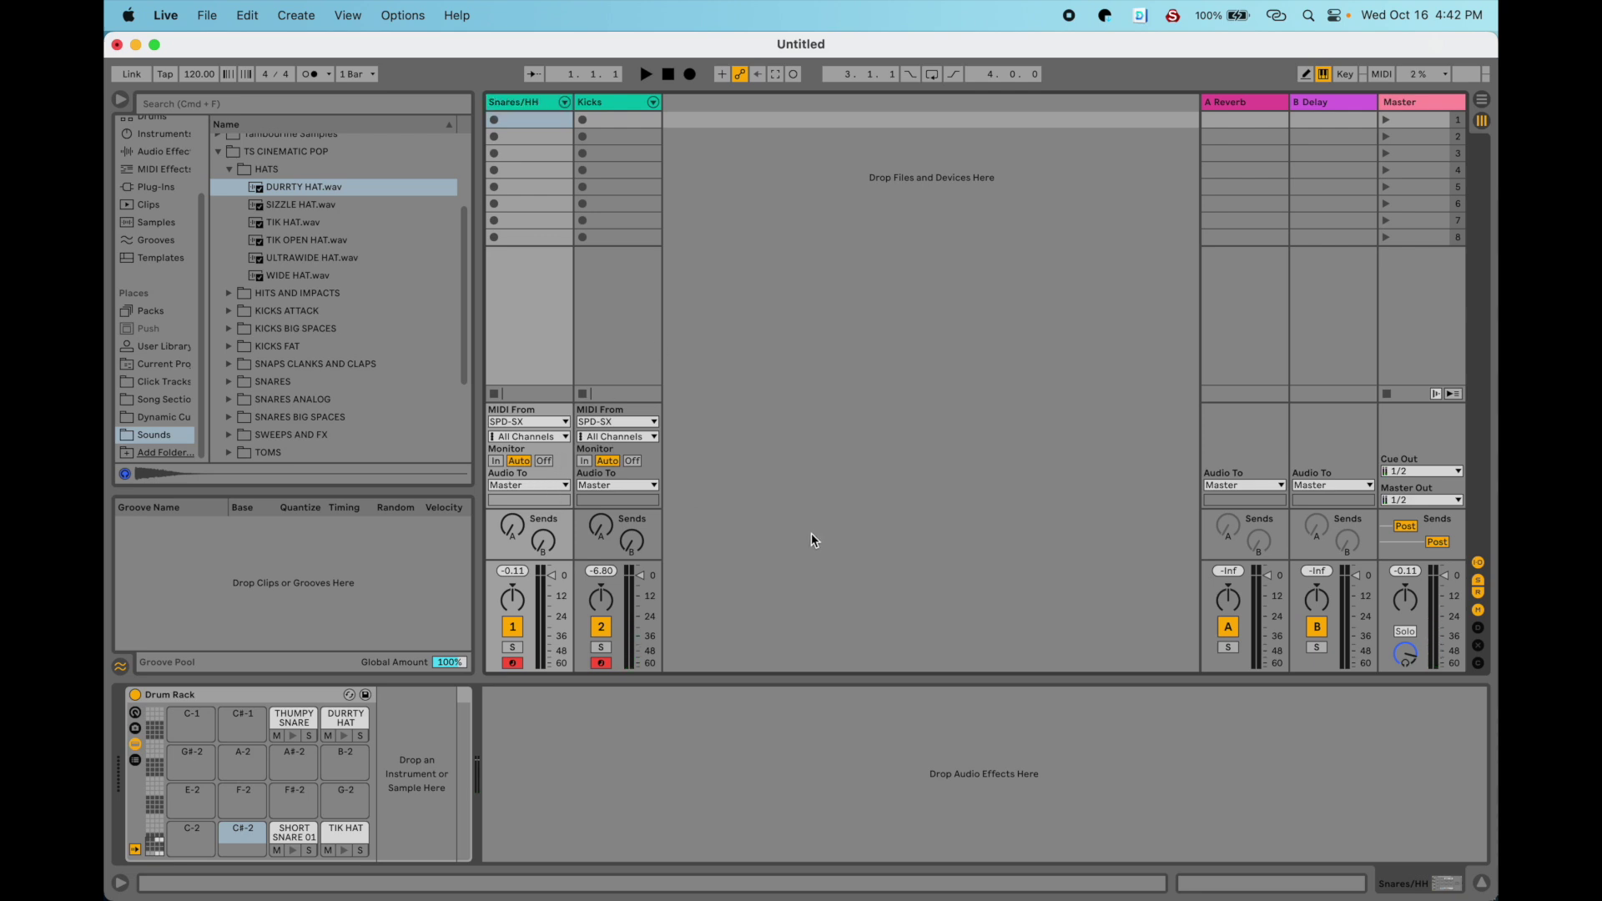
{"action": "key", "text": "super+comma"}
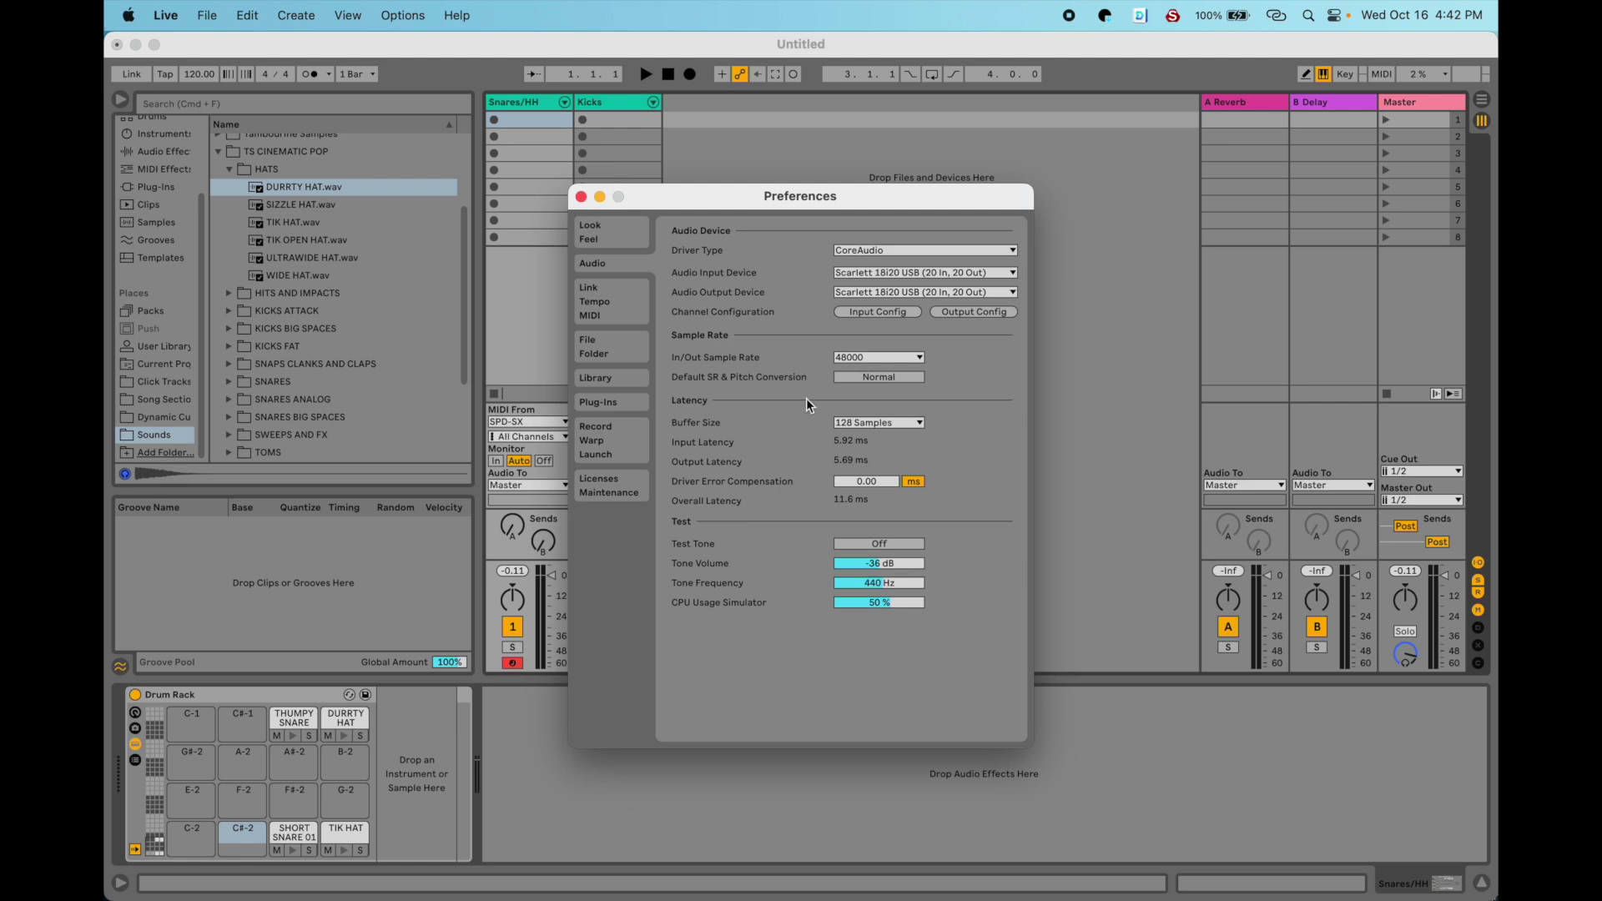
{"action": "left_click", "coordinate": [975, 313]}
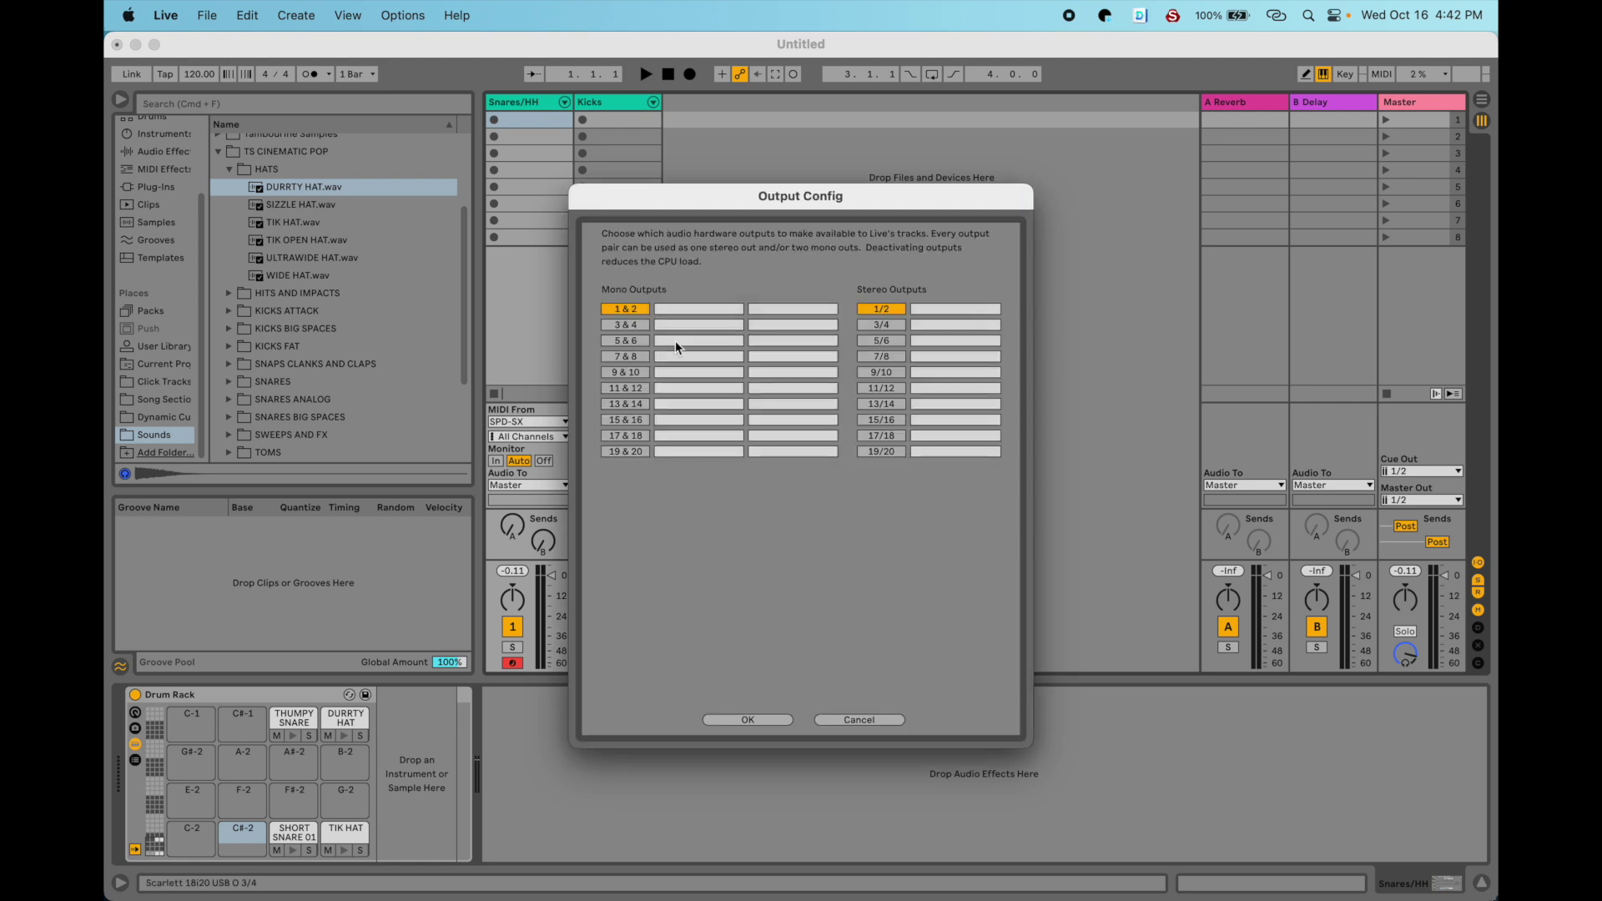
{"action": "left_click", "coordinate": [626, 355]}
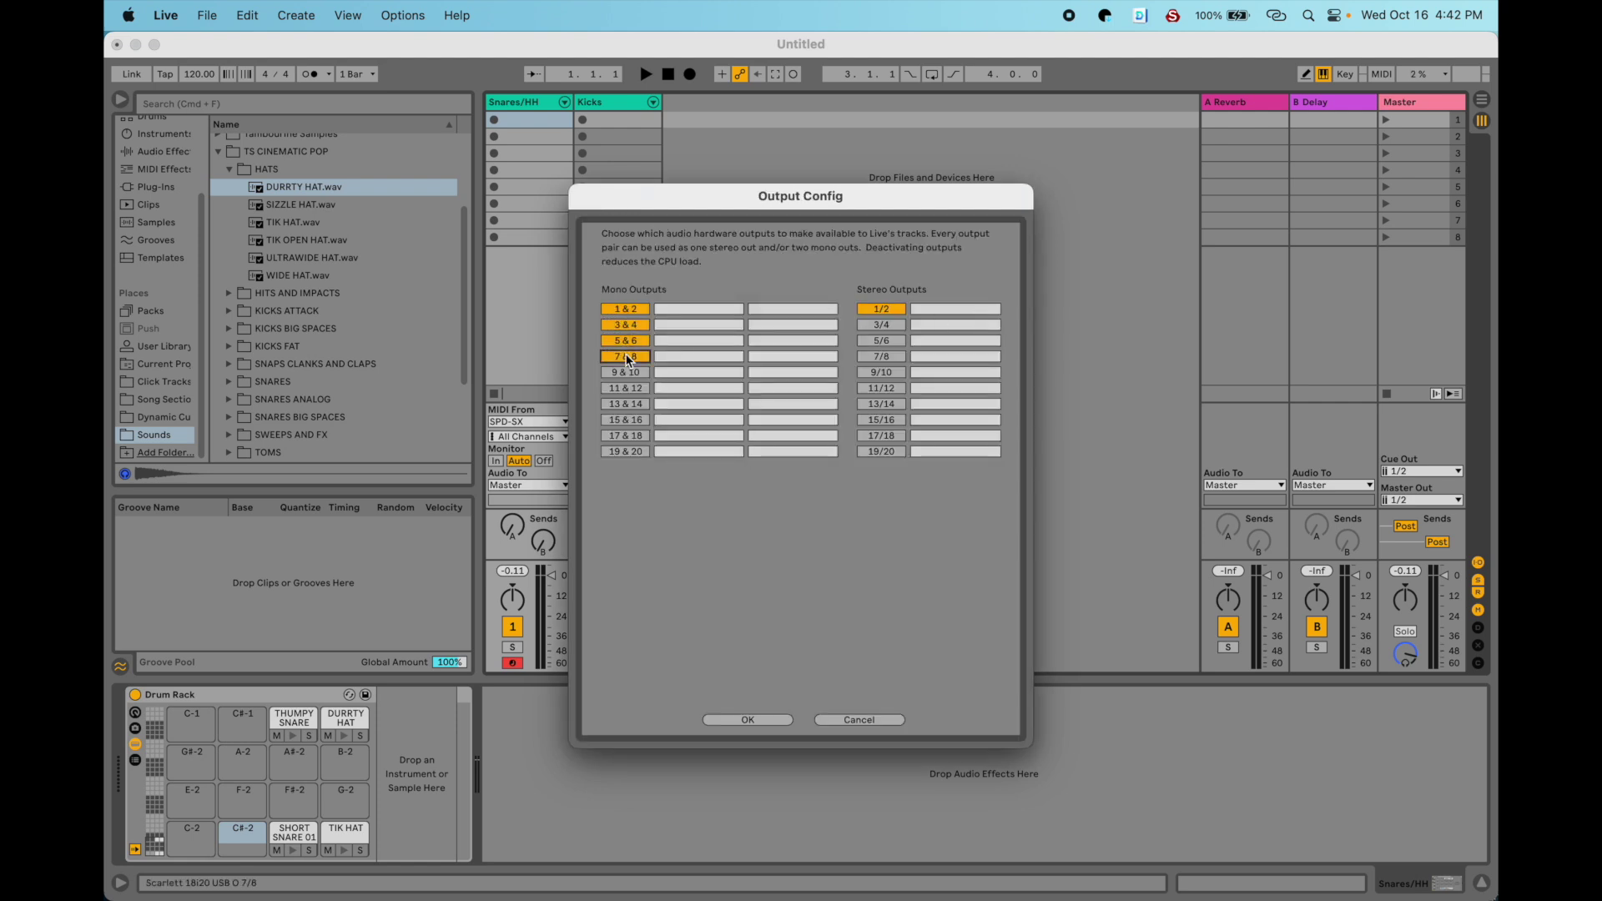
{"action": "left_click", "coordinate": [755, 721]}
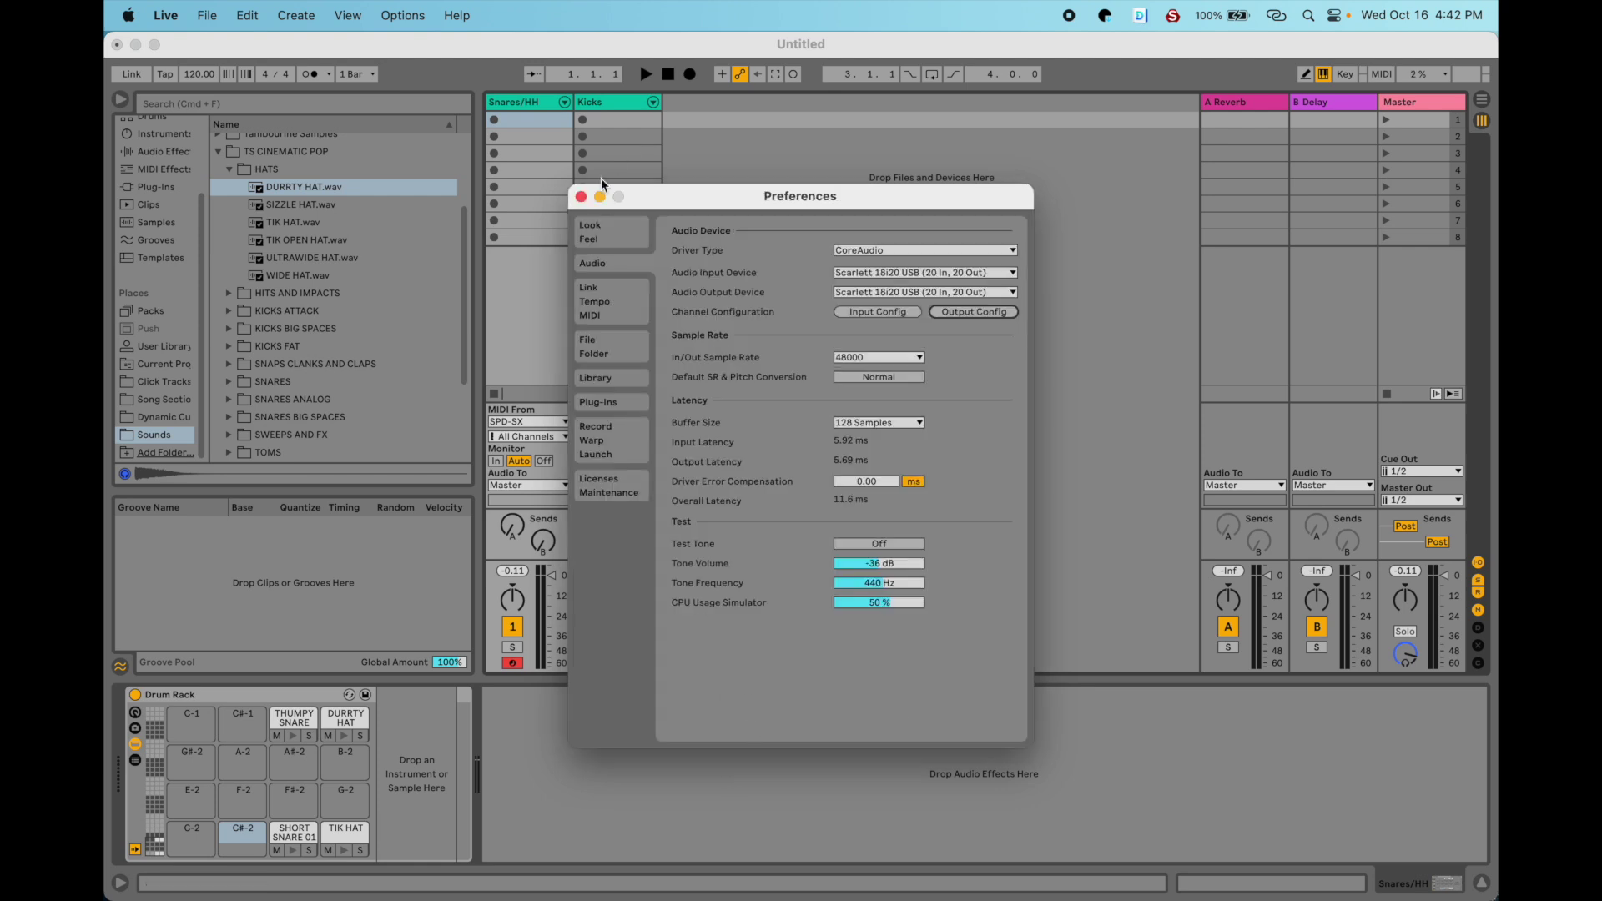
{"action": "left_click", "coordinate": [581, 196]}
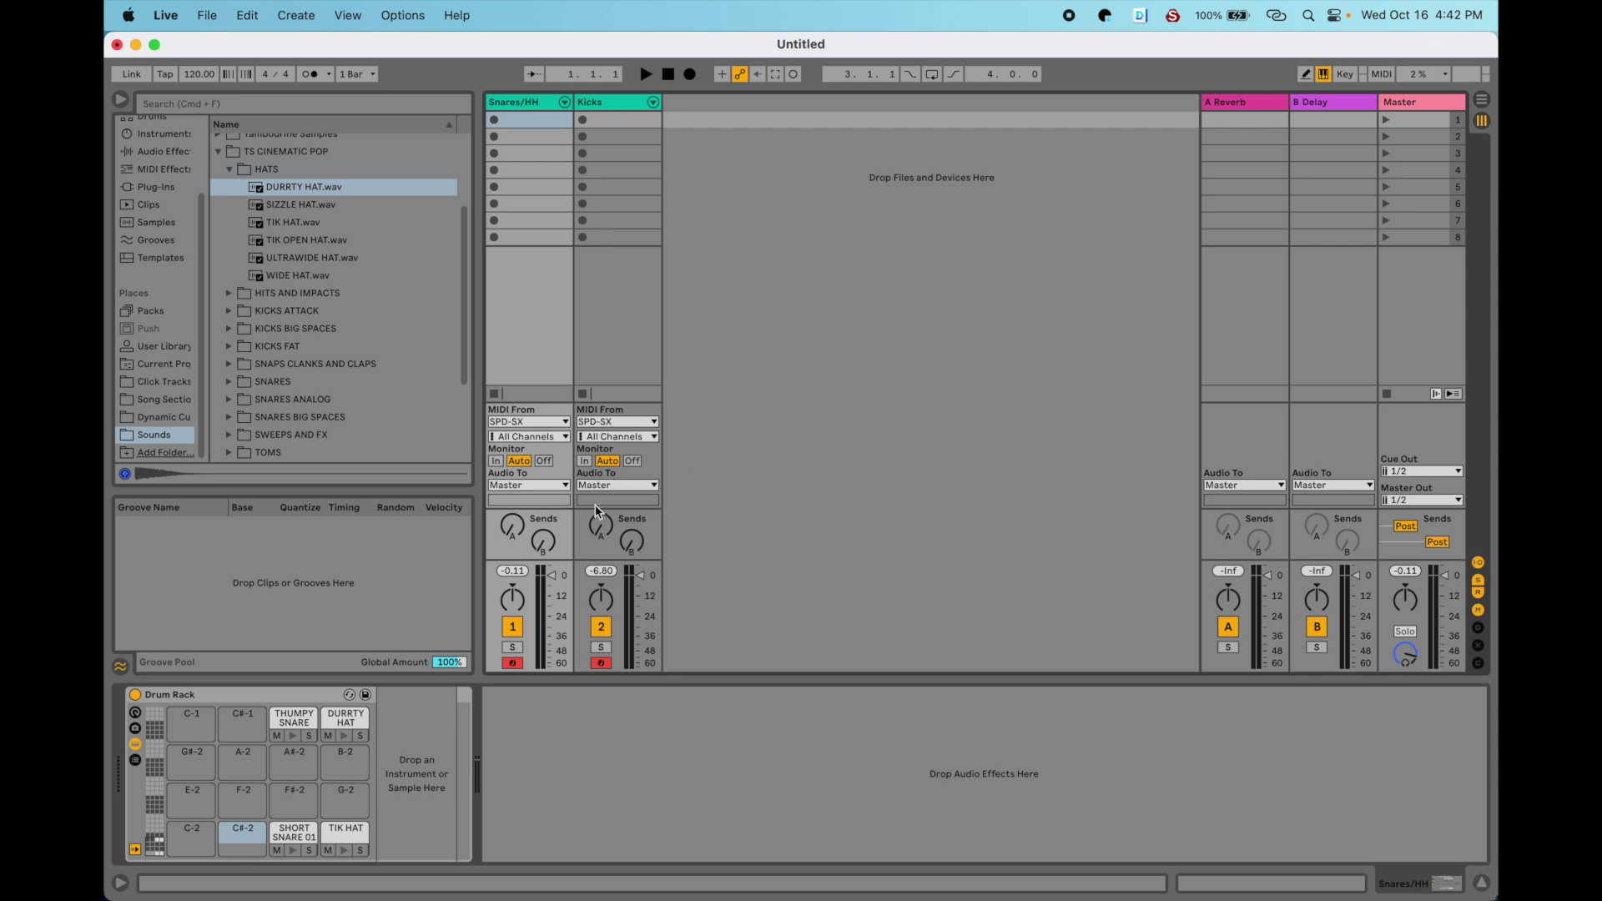
Route the Snares/HH track's audio to Ext. Out on mono output 1.
{"action": "left_click", "coordinate": [524, 485]}
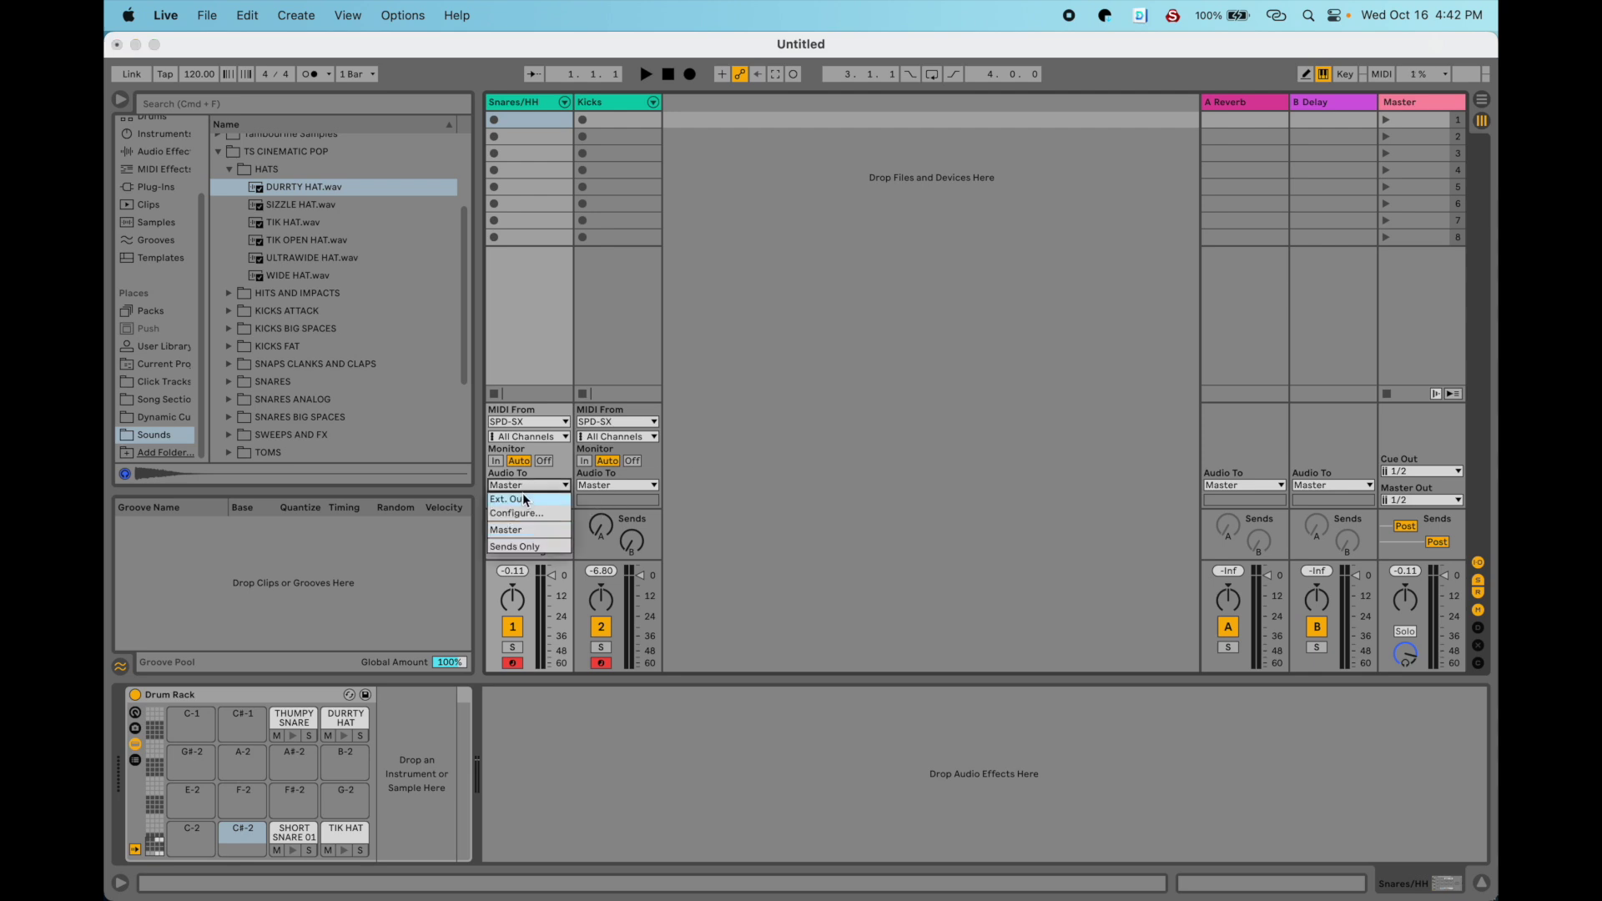
{"action": "left_click", "coordinate": [524, 498]}
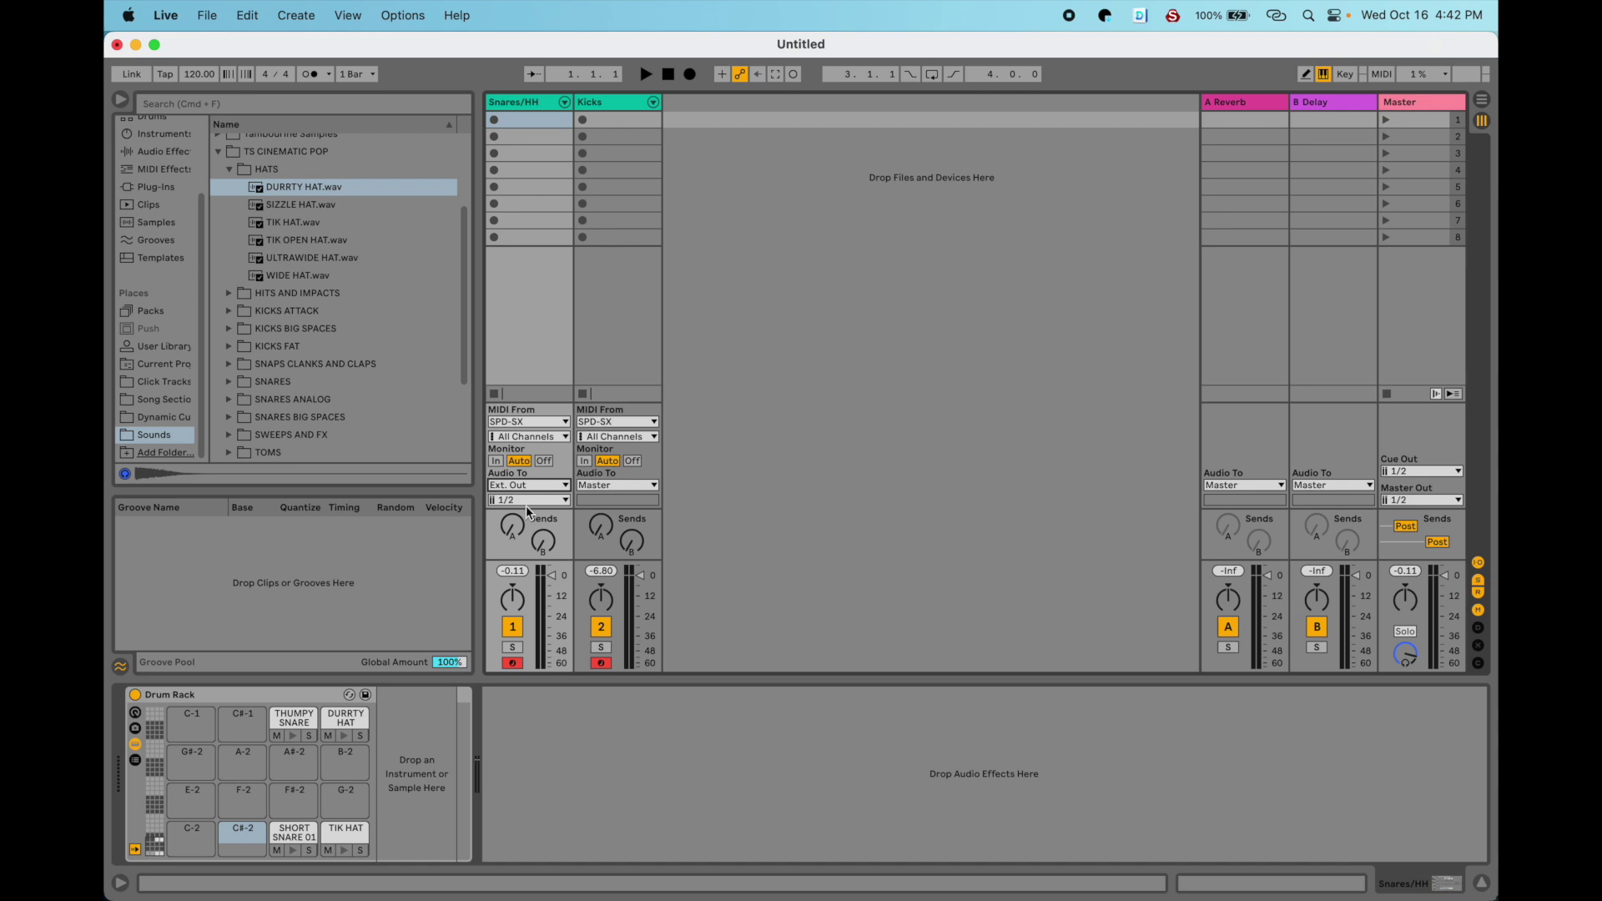
{"action": "left_click", "coordinate": [526, 499]}
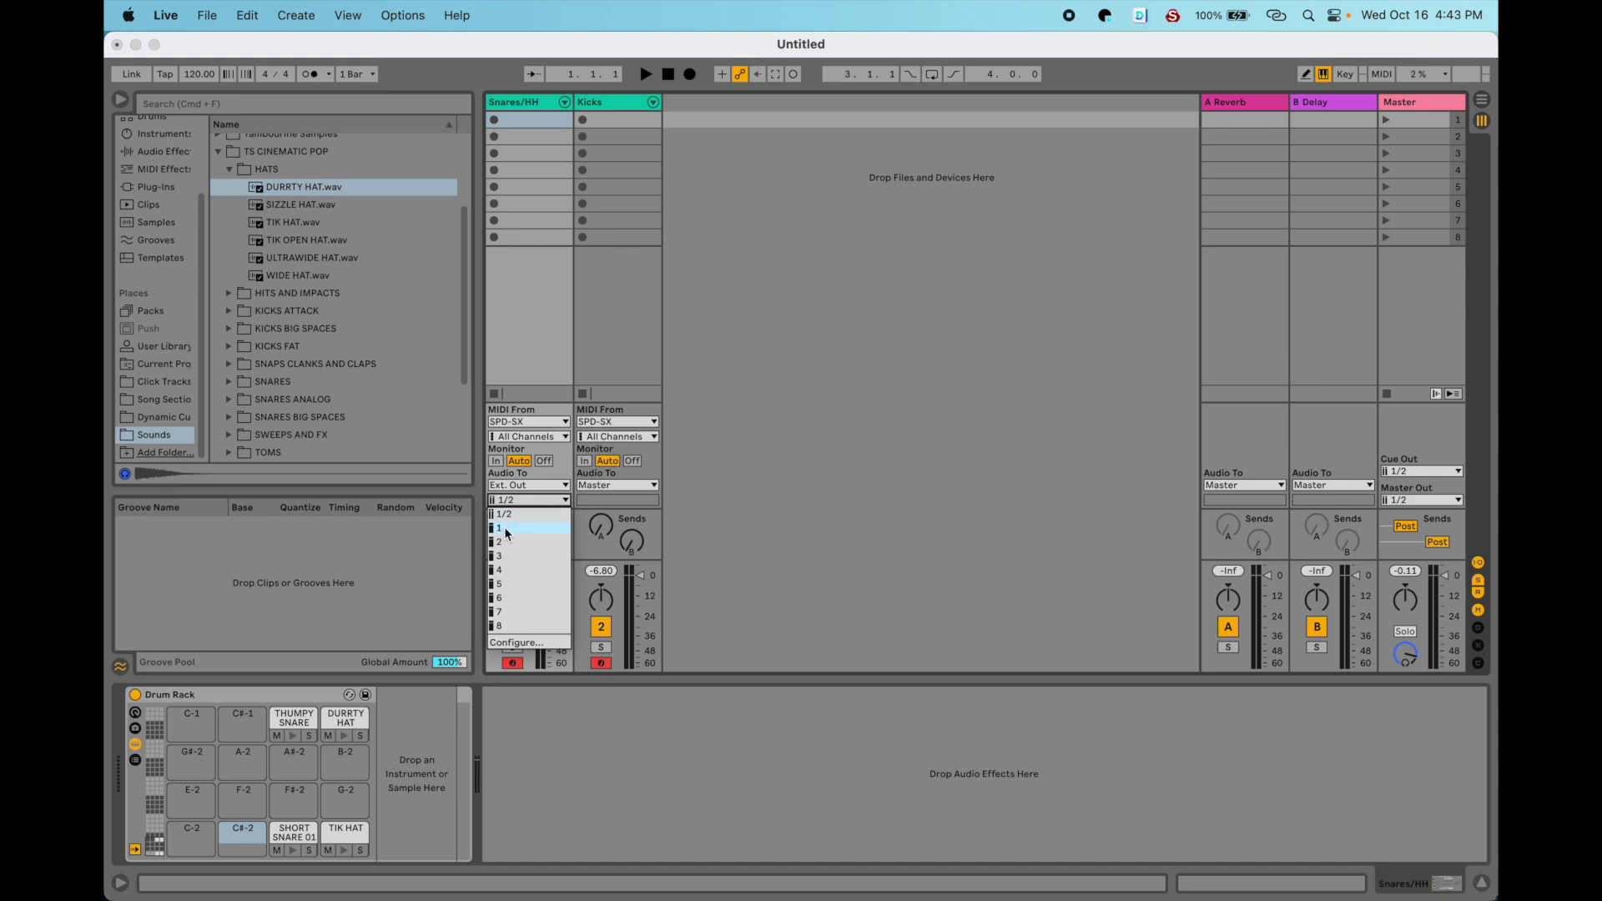
{"action": "left_click", "coordinate": [504, 528]}
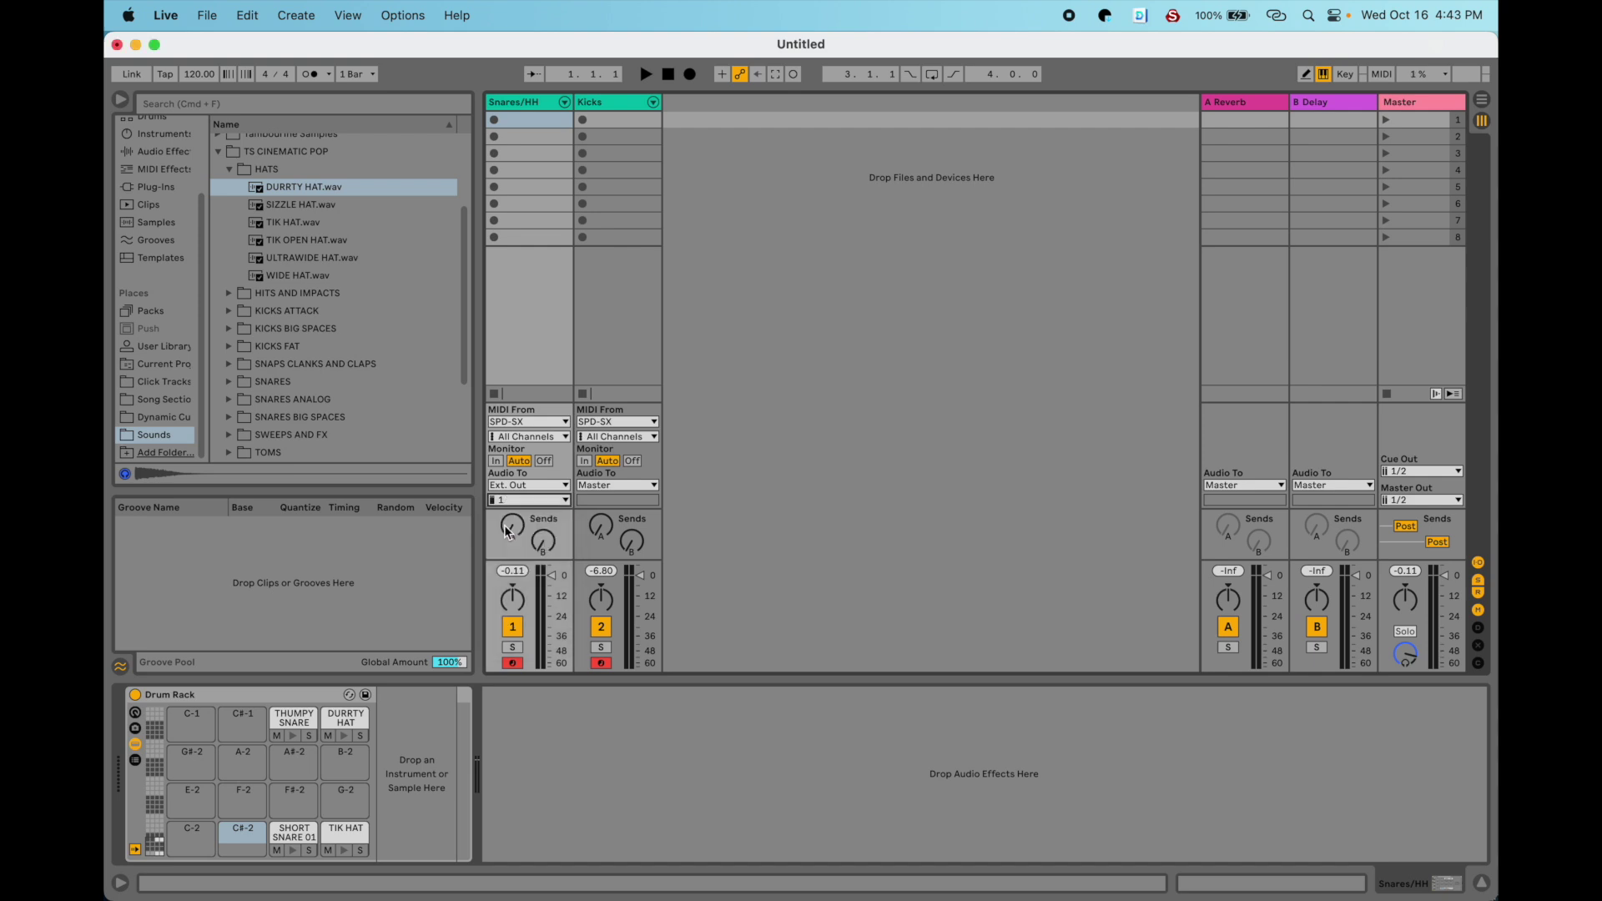
Route the Kicks track's audio to Ext. Out on mono output 2.
{"action": "left_click", "coordinate": [613, 484]}
{"action": "left_click", "coordinate": [612, 501]}
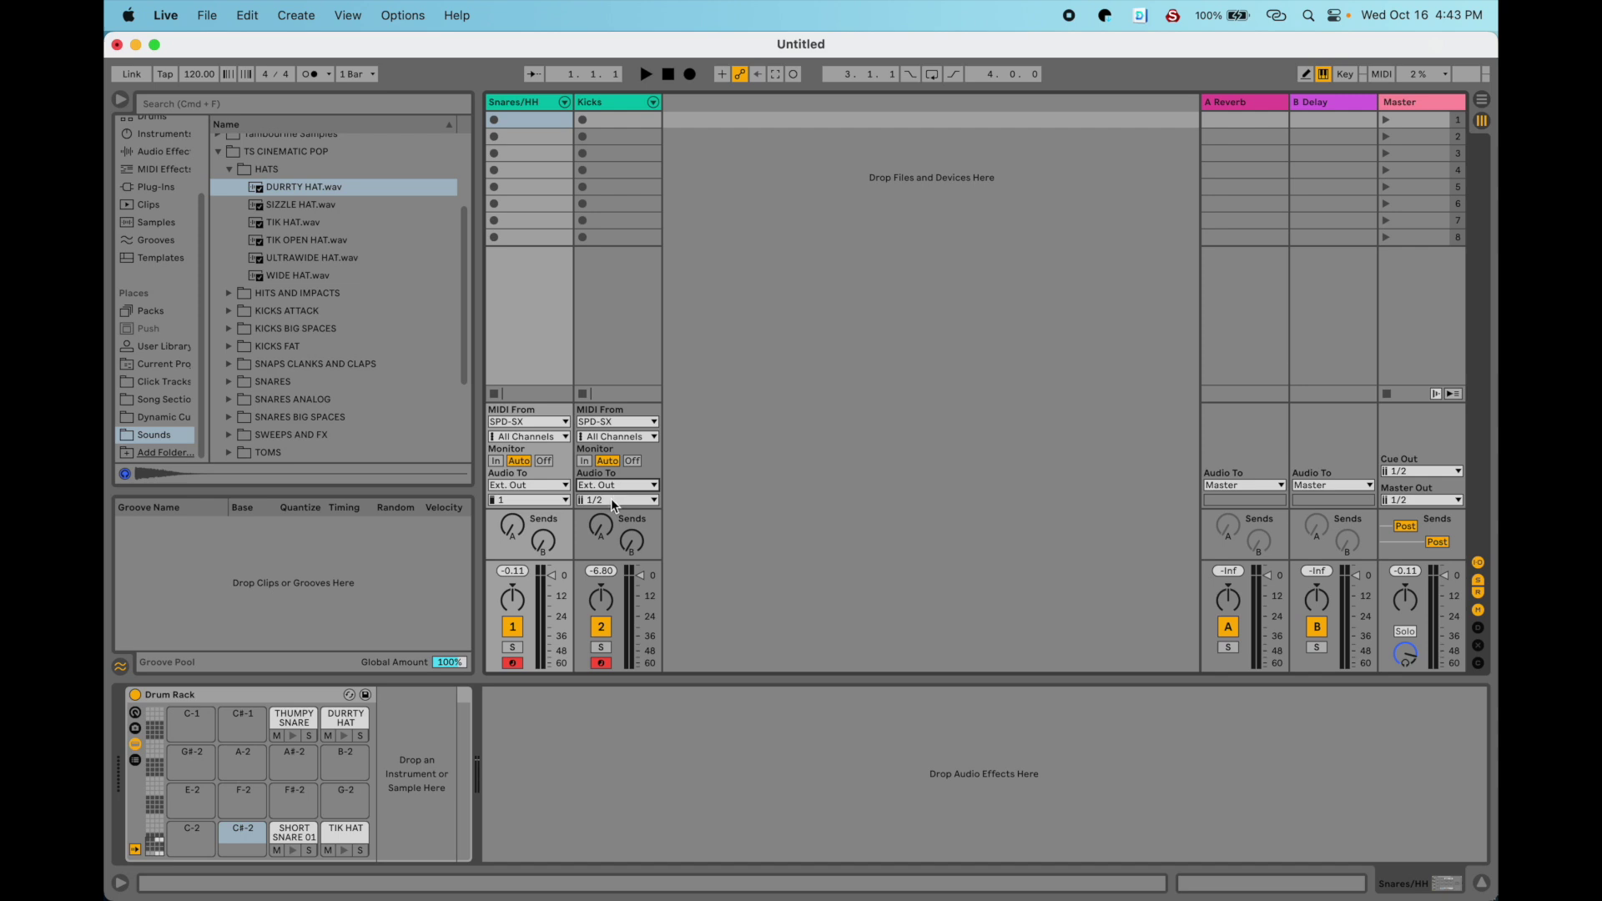
{"action": "left_click", "coordinate": [612, 501]}
{"action": "left_click", "coordinate": [602, 543]}
Move the Kicks track ahead of Snares/HH, and set Kicks to external output 1 and Snares/HH to output 2.
{"action": "left_click_drag", "start_coordinate": [607, 104], "coordinate": [500, 110]}
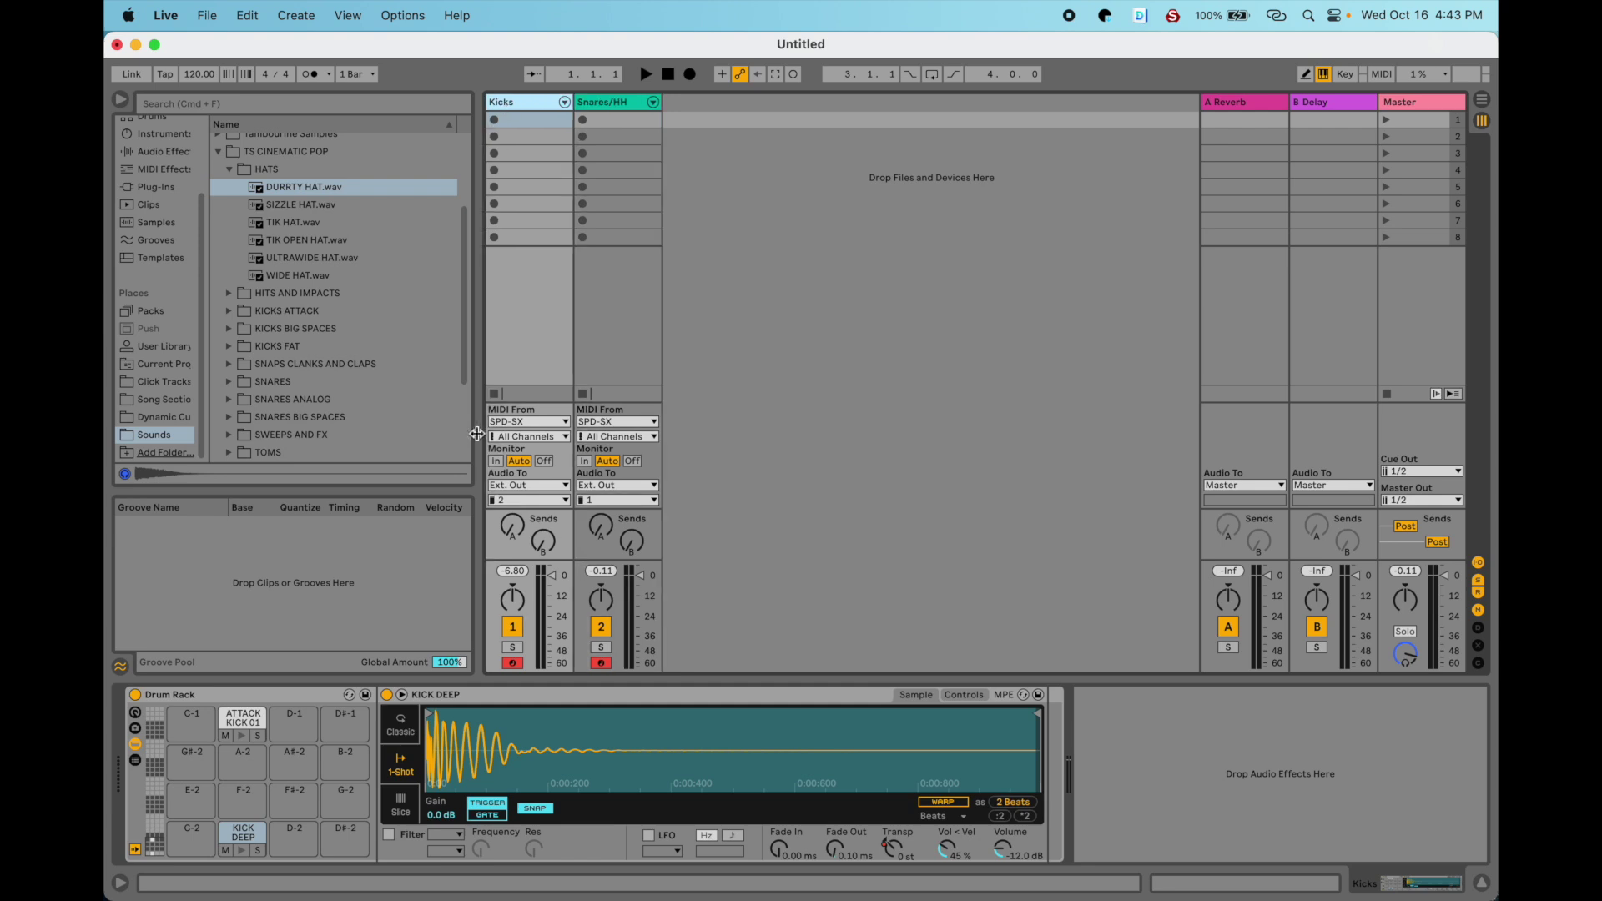
{"action": "left_click", "coordinate": [519, 499]}
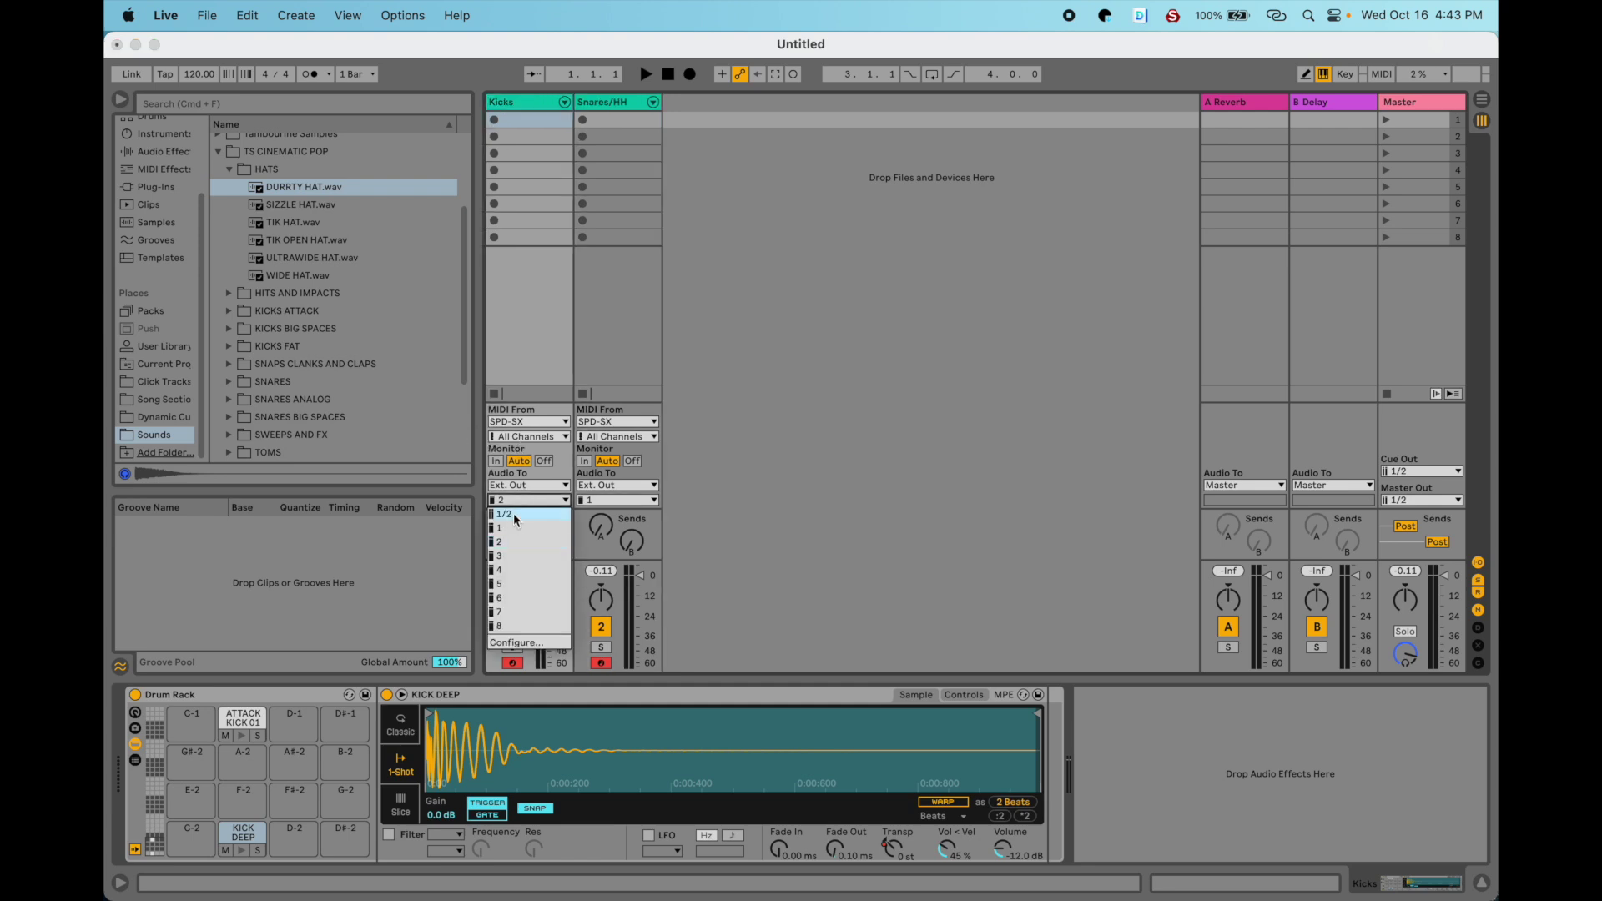
{"action": "left_click", "coordinate": [513, 532]}
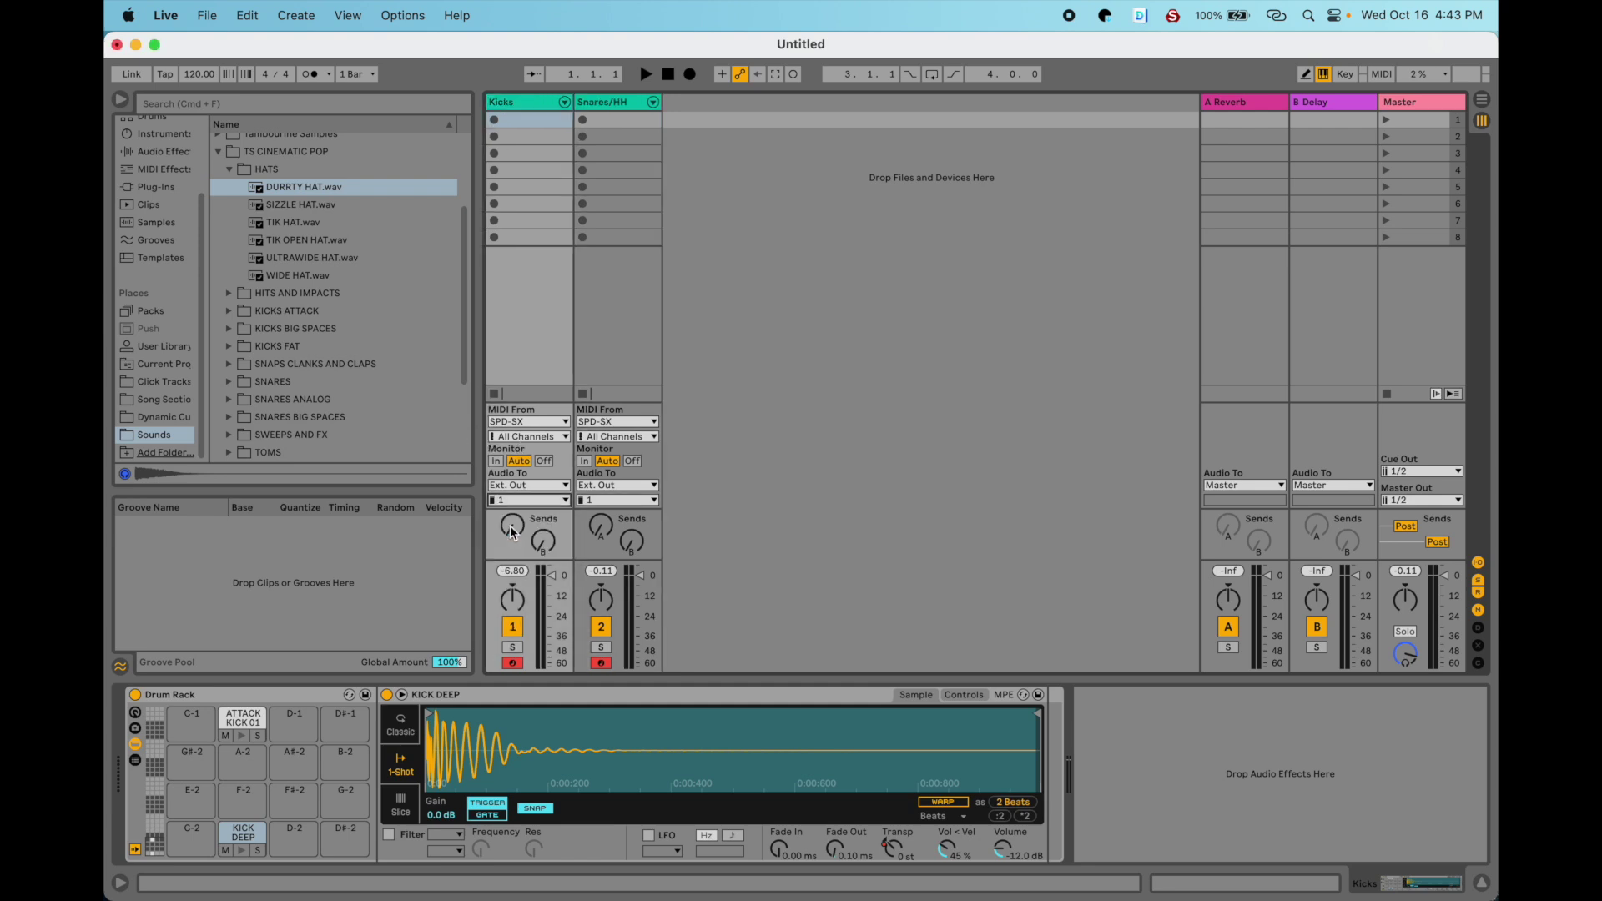
{"action": "left_click", "coordinate": [609, 502]}
{"action": "left_click", "coordinate": [606, 536]}
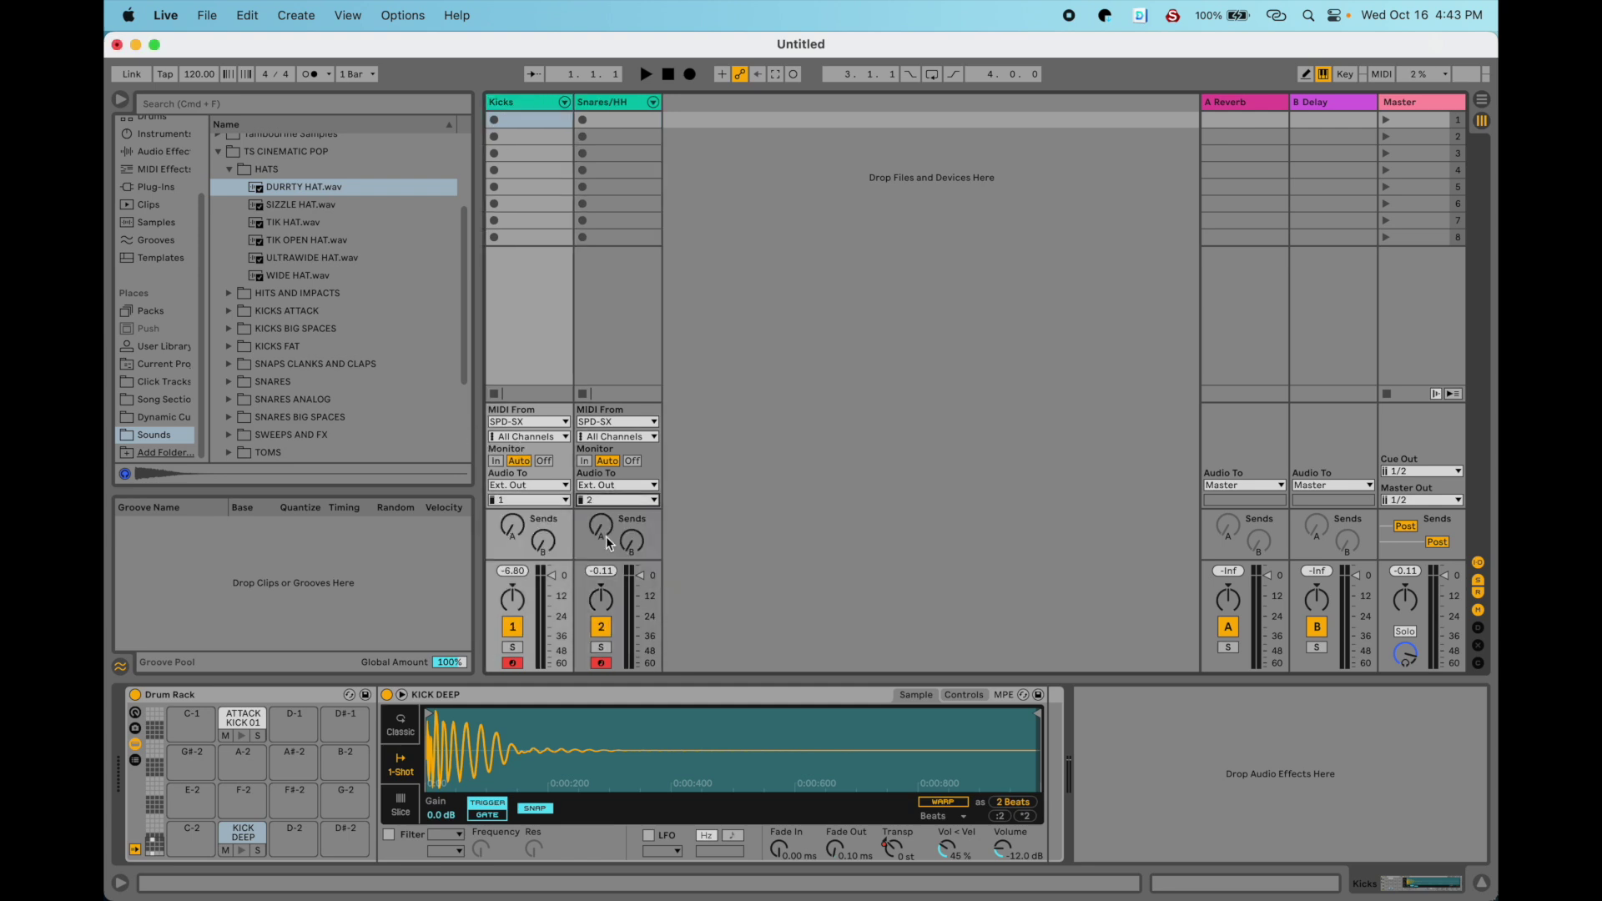
Duplicate the Kicks track and rename the duplicate as Kick 2.
{"action": "left_click", "coordinate": [630, 102]}
{"action": "left_click", "coordinate": [534, 103]}
{"action": "right_click", "coordinate": [533, 104]}
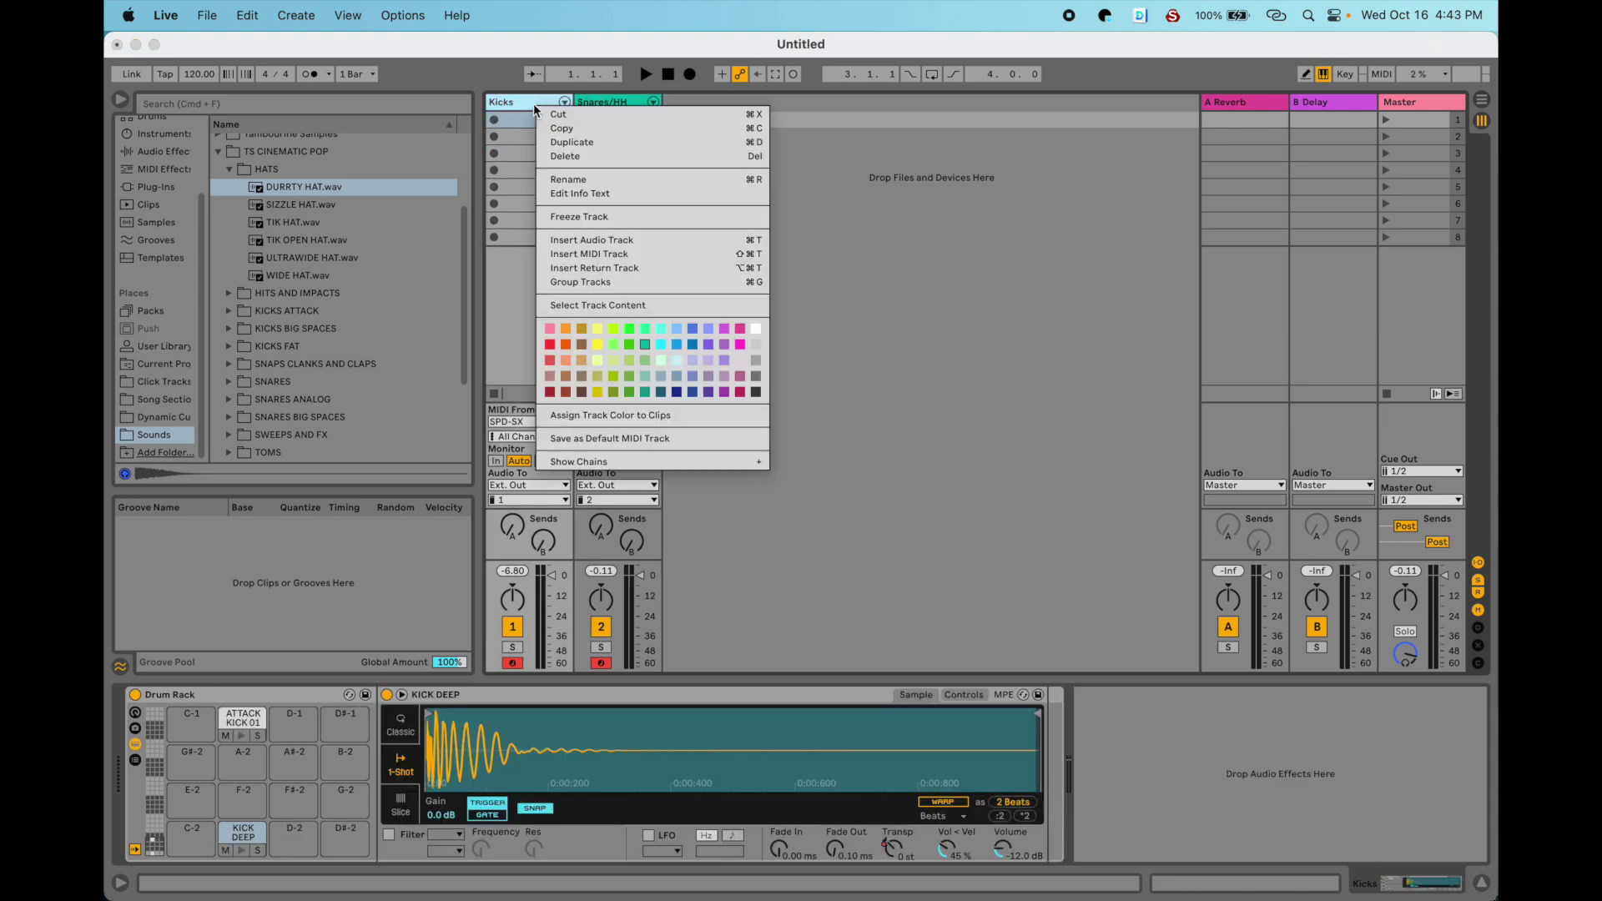
{"action": "left_click", "coordinate": [591, 142]}
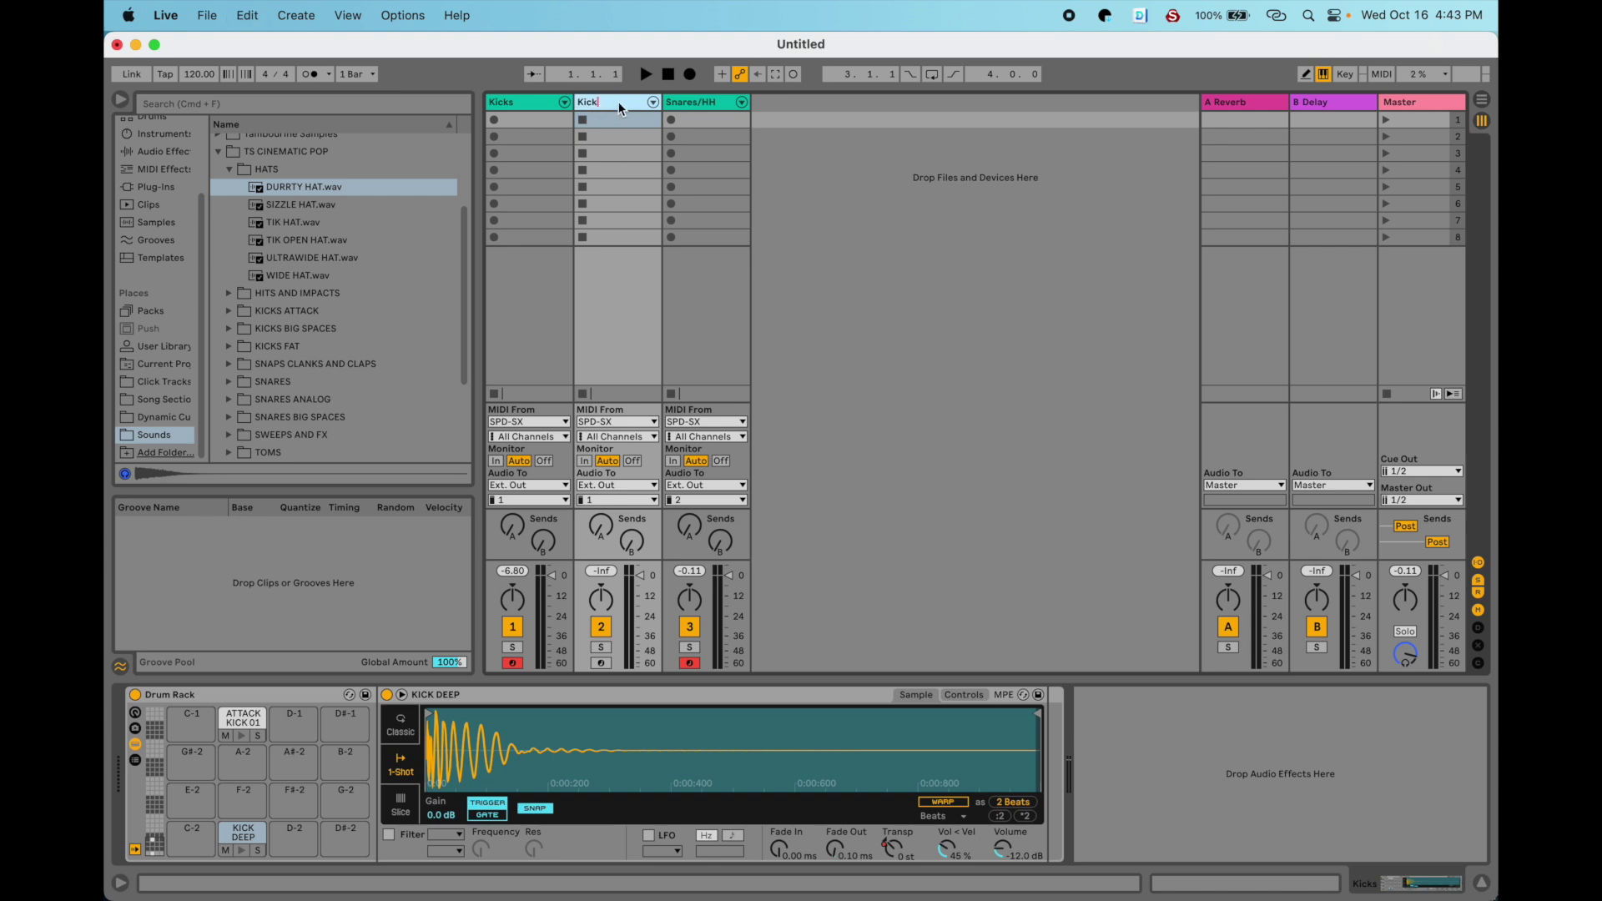
{"action": "type", "text": "2"}
Rename the original Kicks track as Kick1.
{"action": "left_click", "coordinate": [558, 99]}
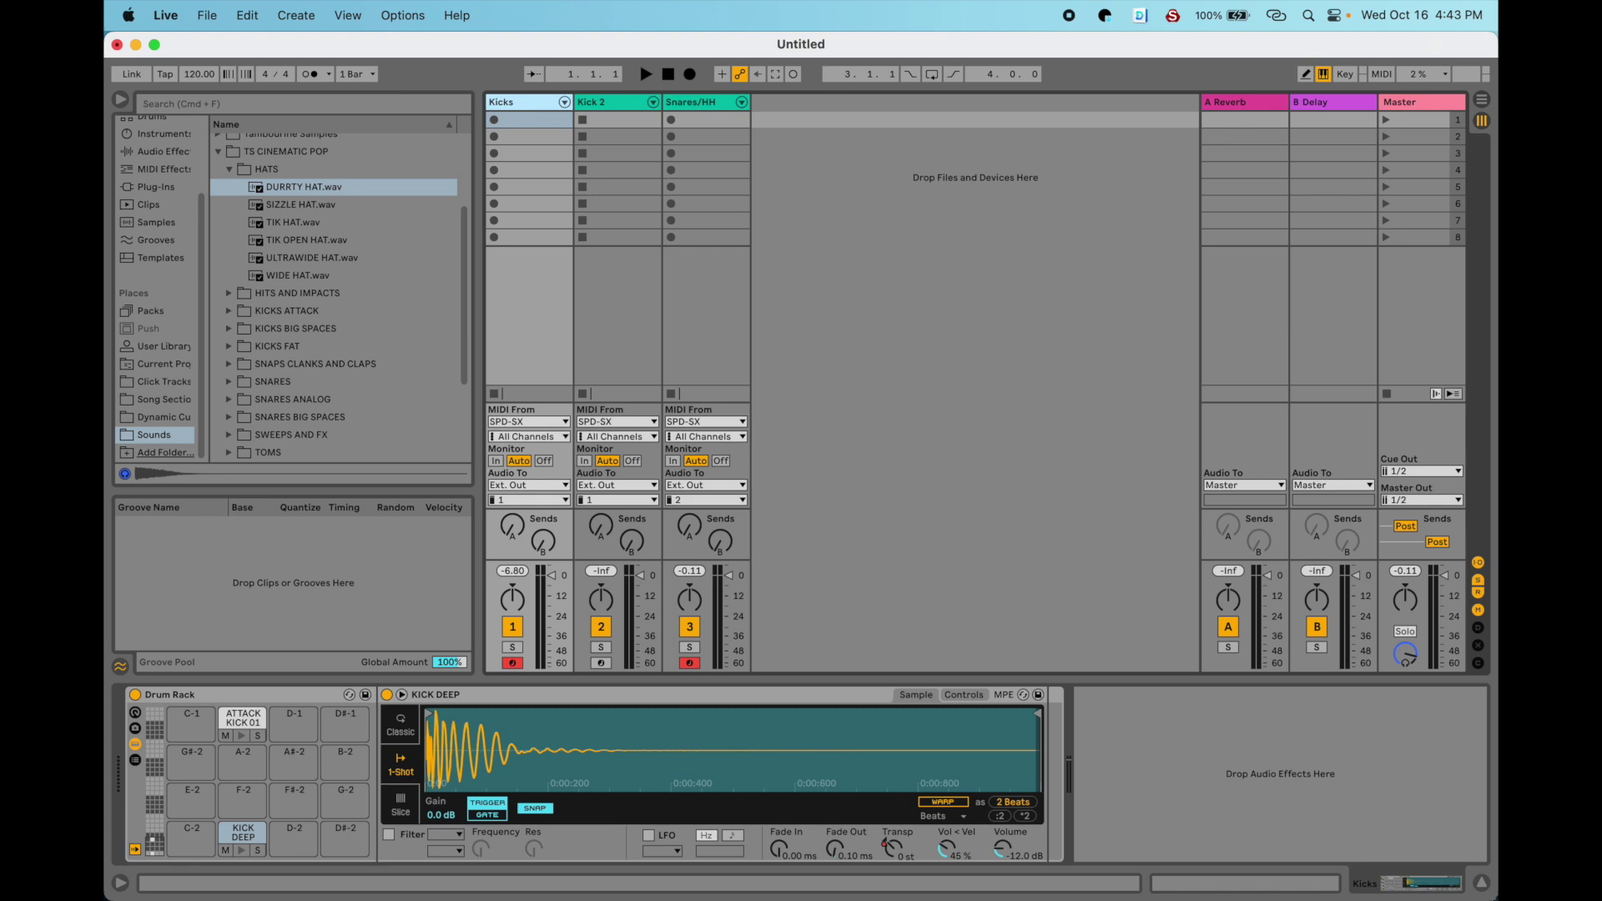
{"action": "key", "text": "super+r"}
{"action": "type", "text": "1"}
{"action": "key", "text": "Return"}
Delete the ATTACK KICK 01 sample from Kick1's Drum Rack and the KICK DEEP sample from Kick 2's Drum Rack.
{"action": "left_click", "coordinate": [237, 717]}
{"action": "key", "text": "Delete"}
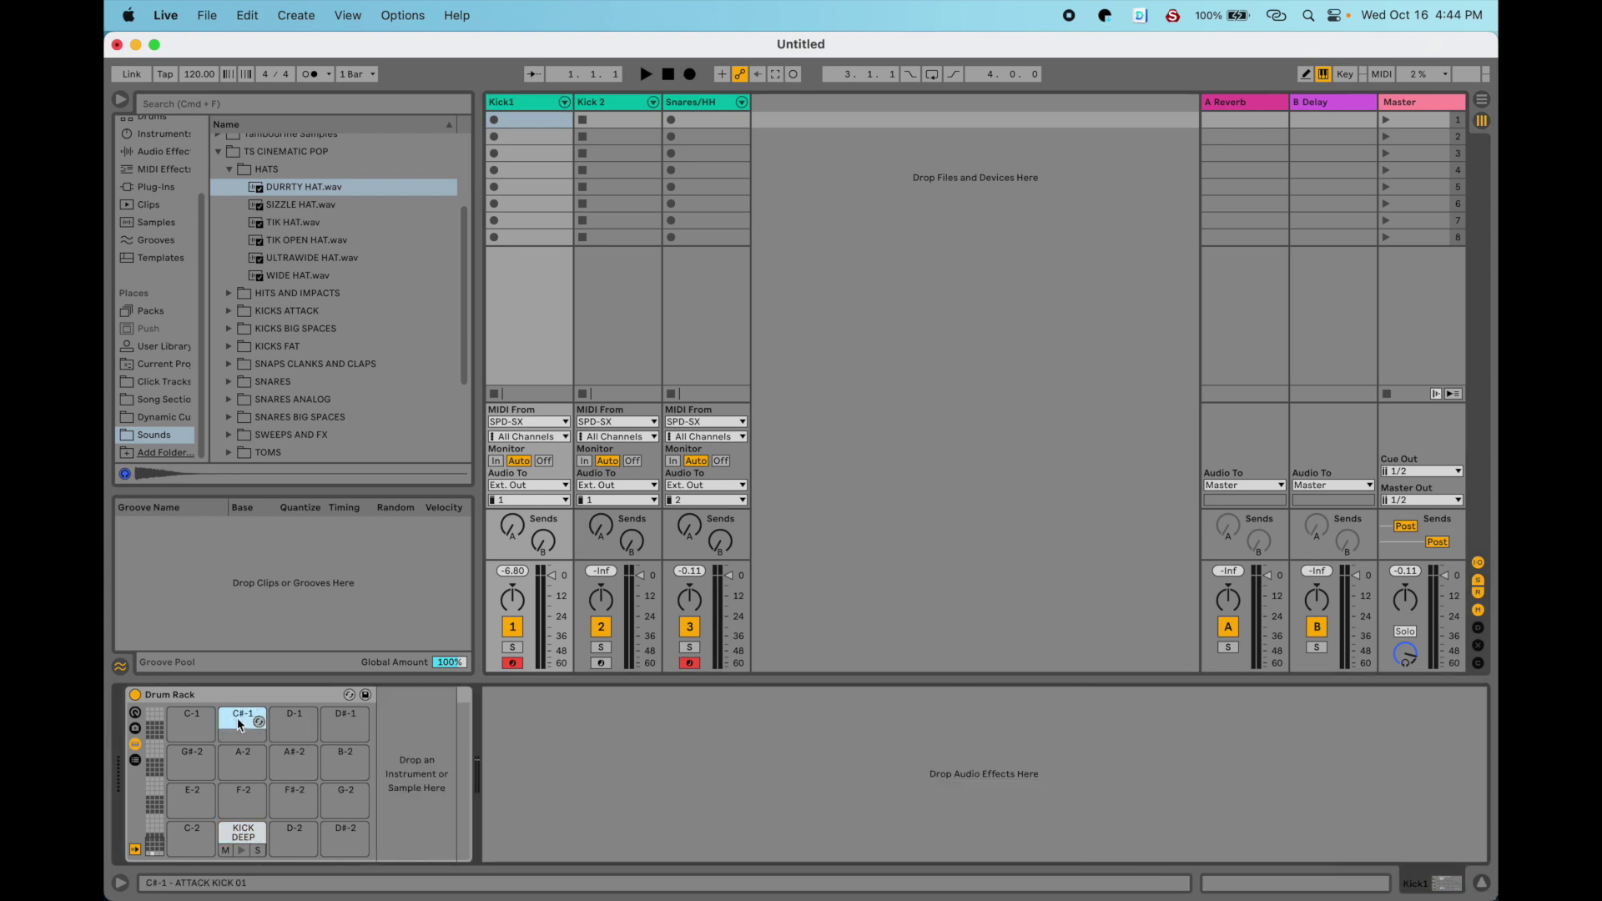
{"action": "left_click", "coordinate": [608, 103]}
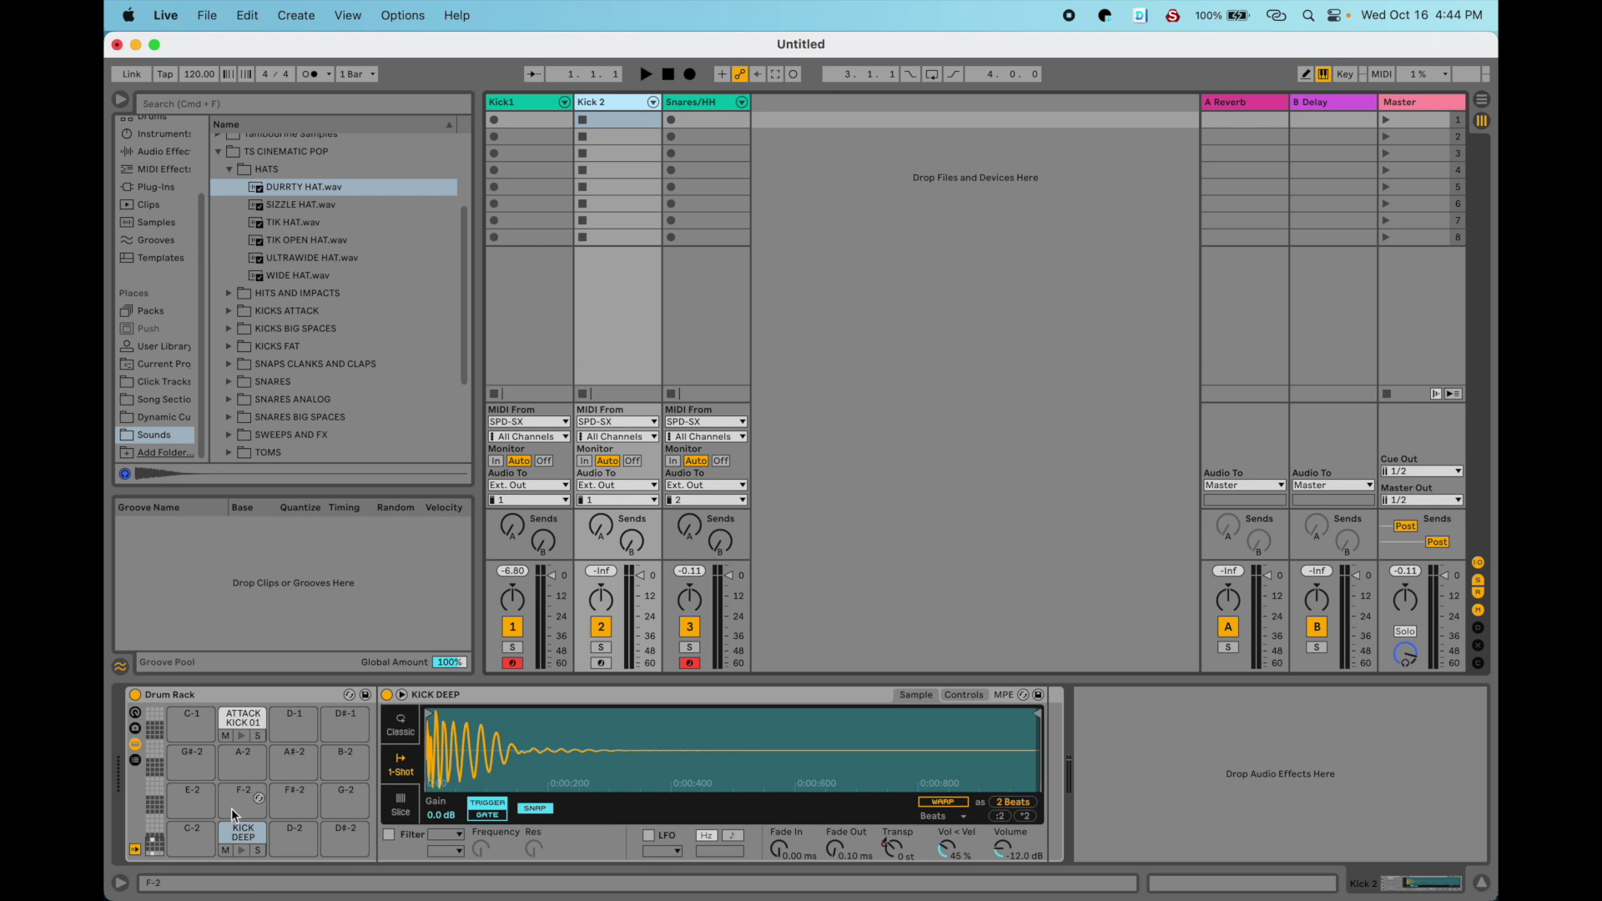
{"action": "left_click", "coordinate": [244, 723]}
{"action": "left_click", "coordinate": [237, 834]}
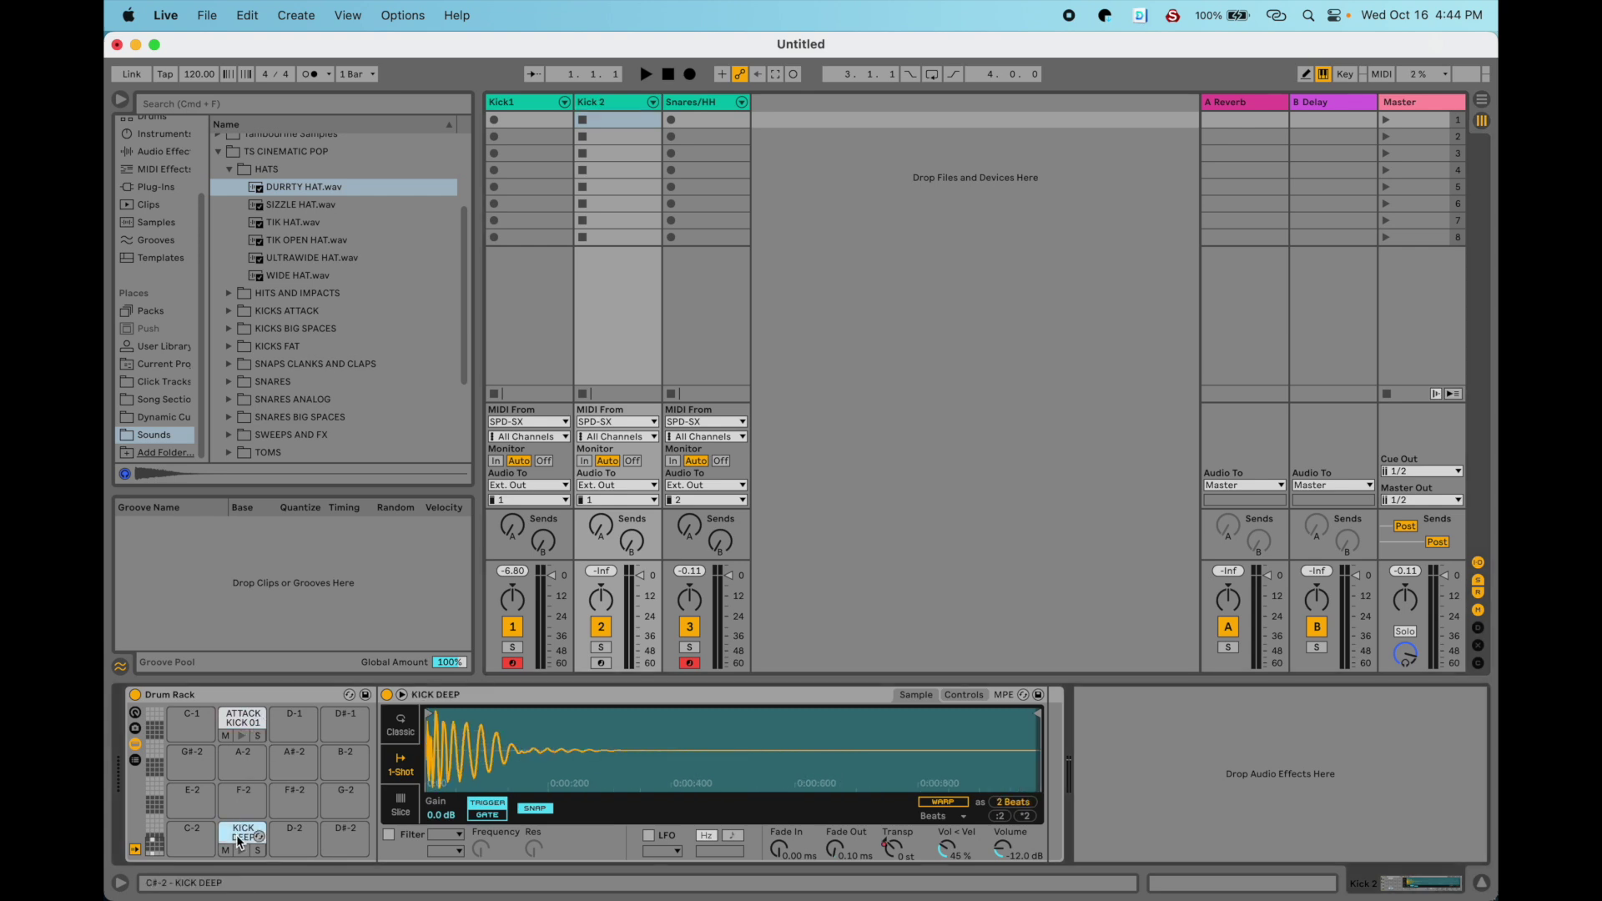
{"action": "key", "text": "Delete"}
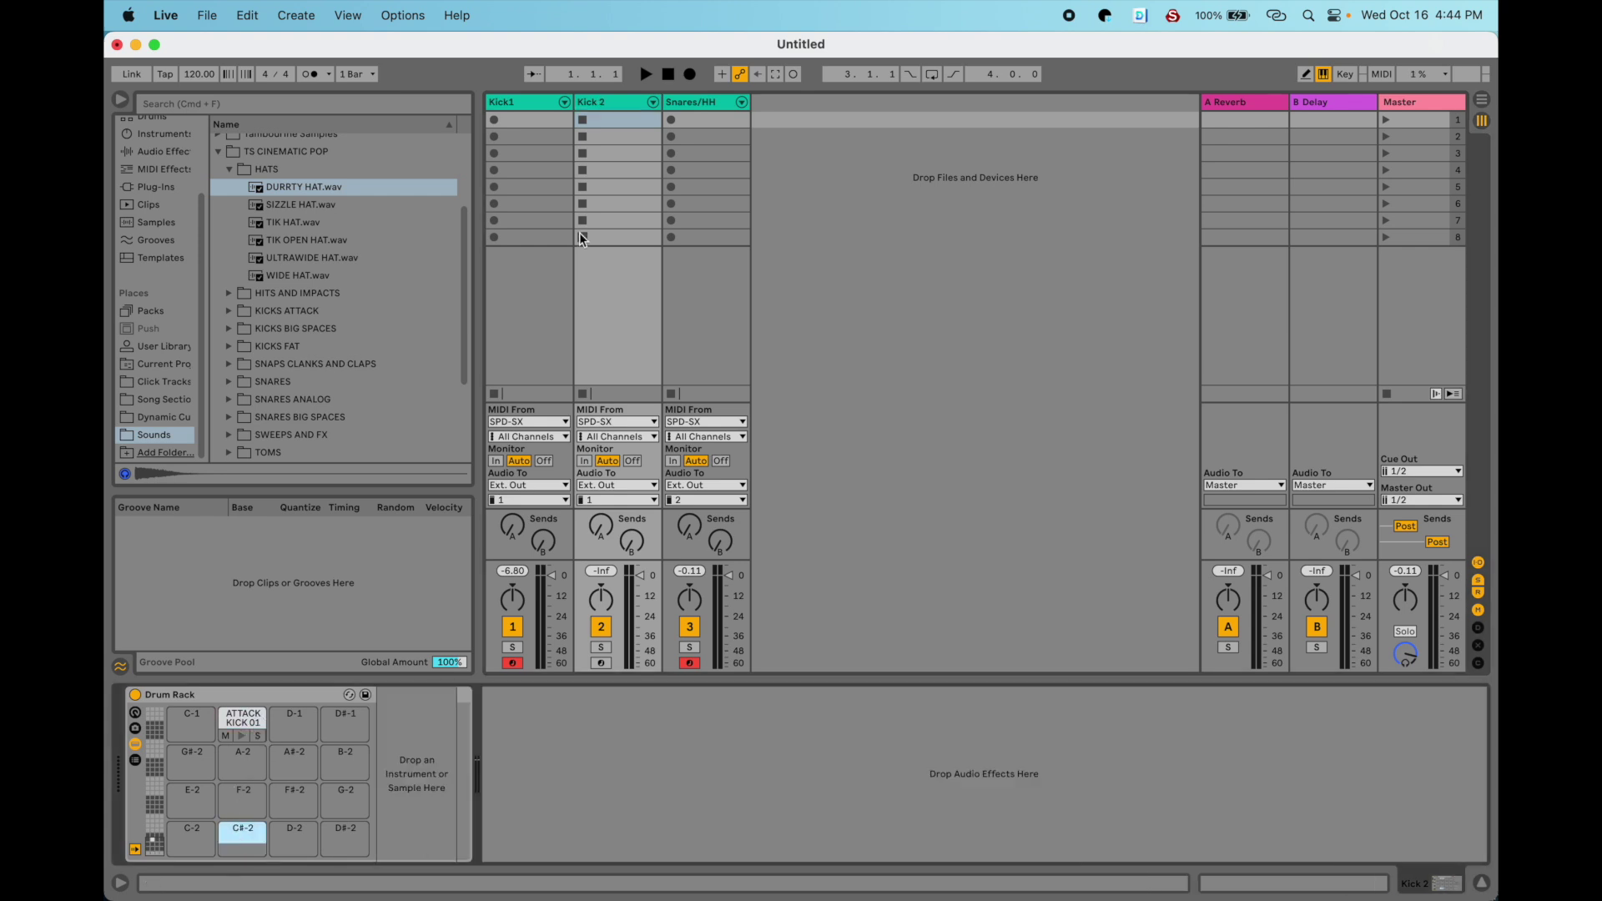
Duplicate the Snares/HH track three times to make four Snares/HH tracks.
{"action": "left_click", "coordinate": [704, 103]}
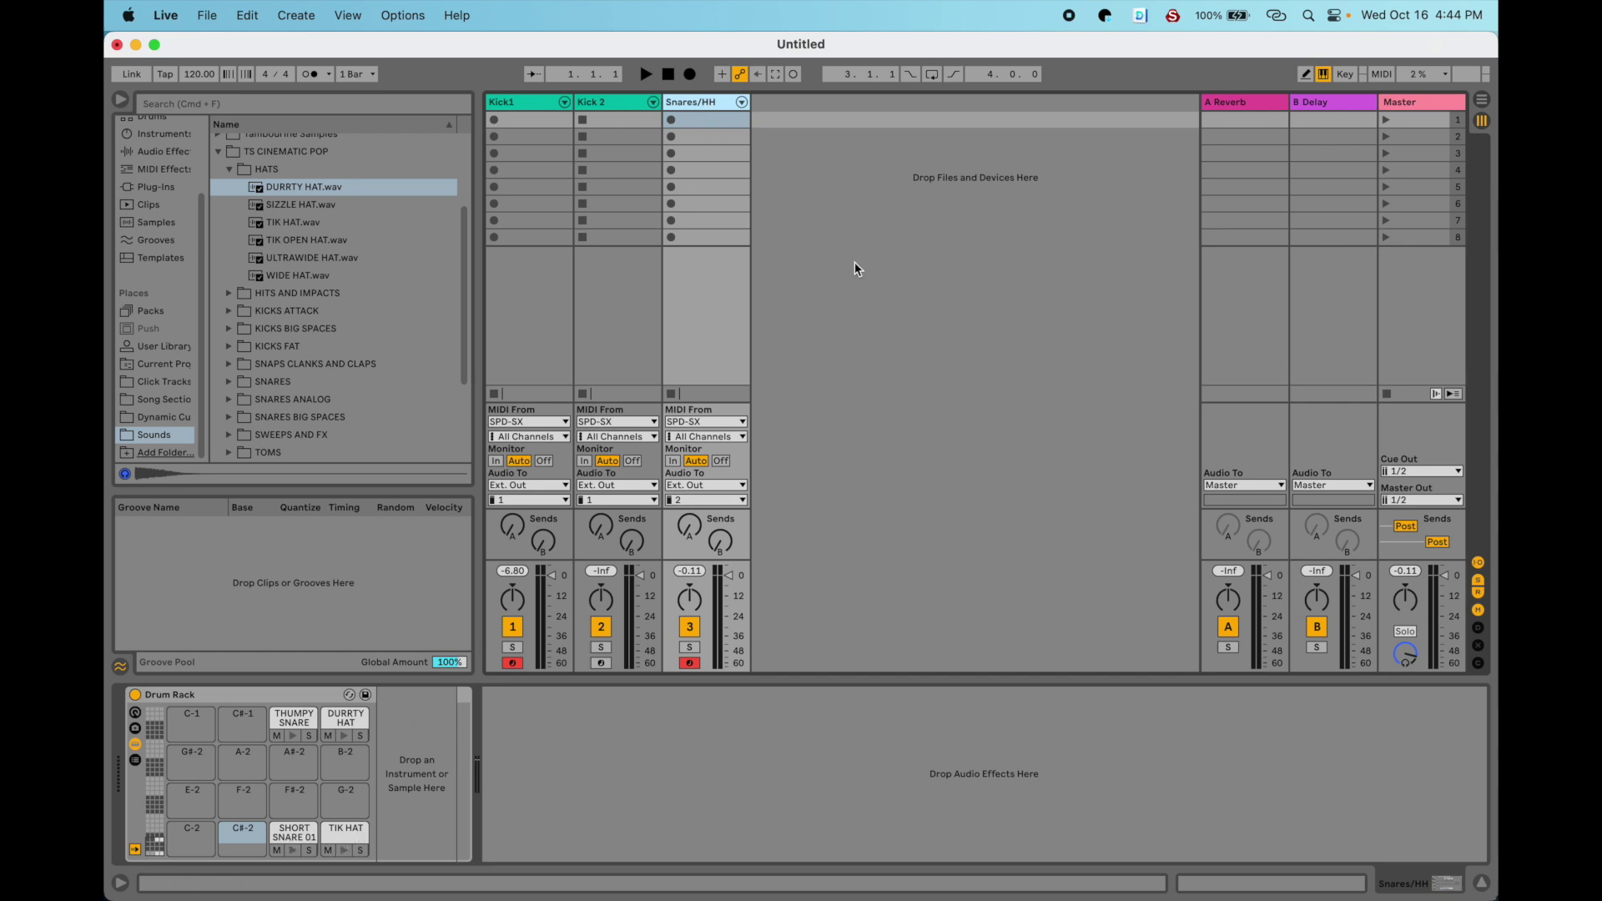
{"action": "right_click", "coordinate": [716, 102]}
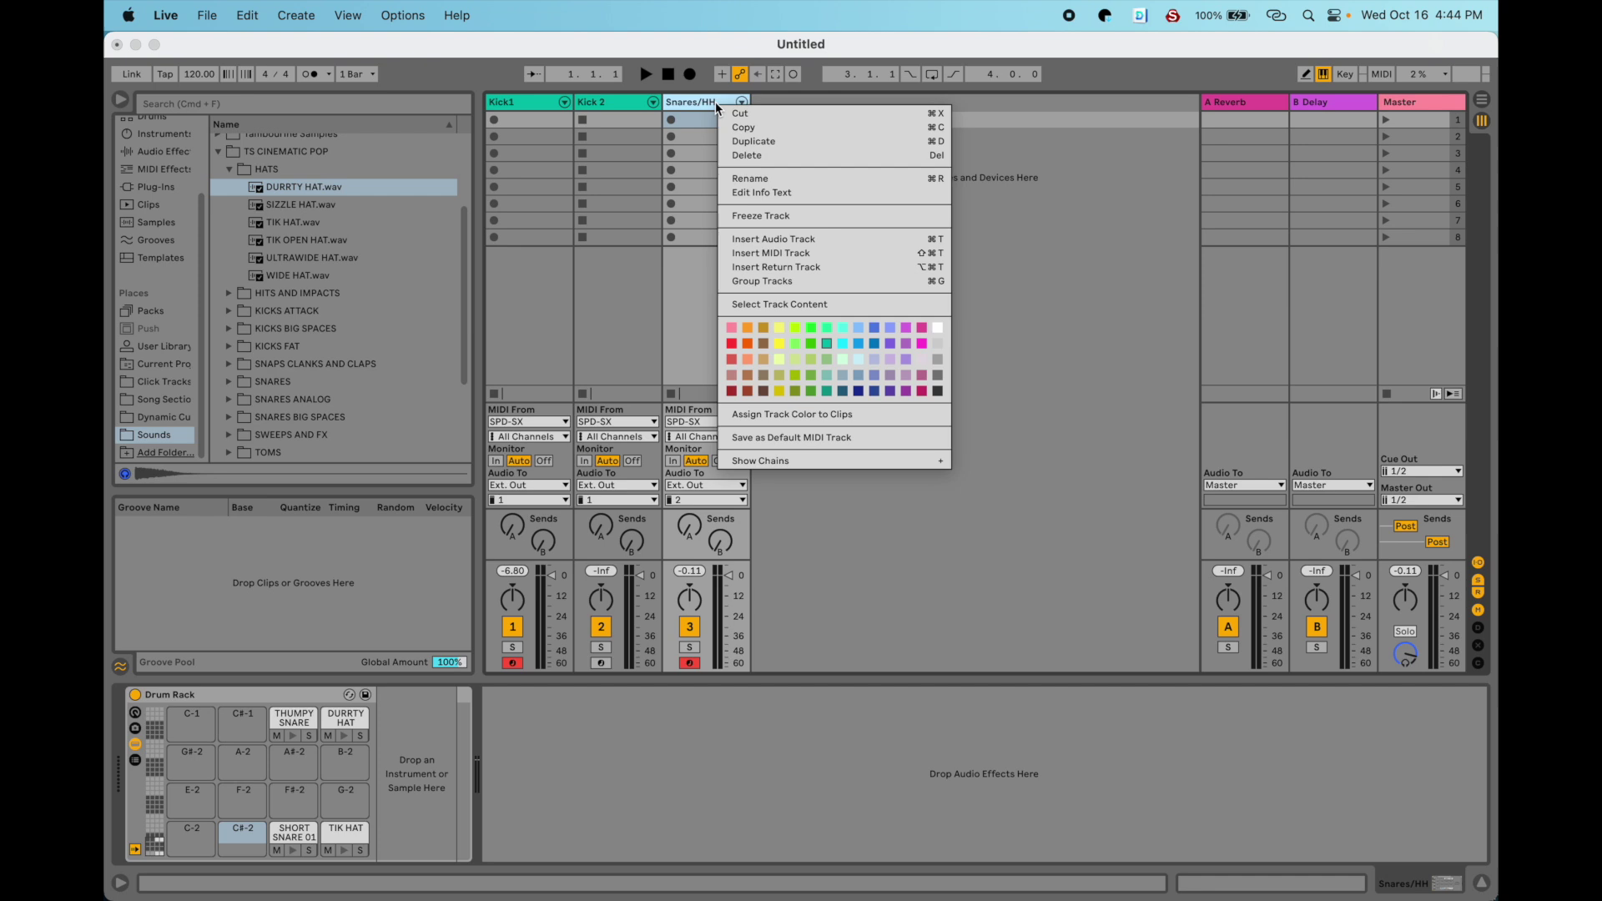
{"action": "left_click", "coordinate": [747, 138]}
{"action": "right_click", "coordinate": [778, 105]}
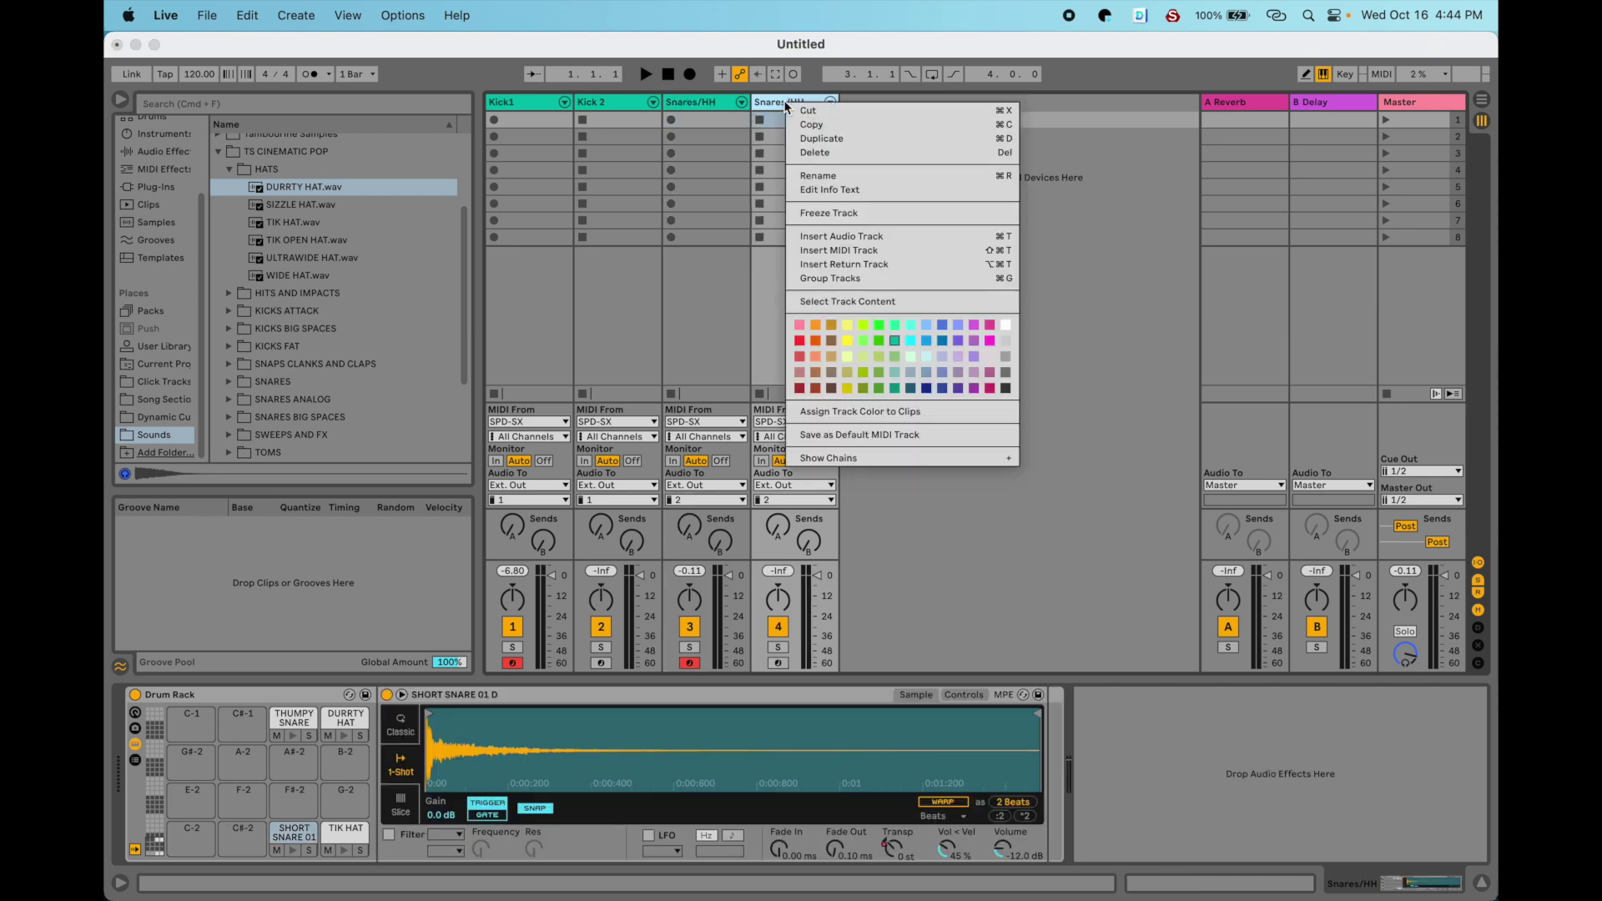
{"action": "left_click", "coordinate": [813, 138]}
{"action": "right_click", "coordinate": [880, 107]}
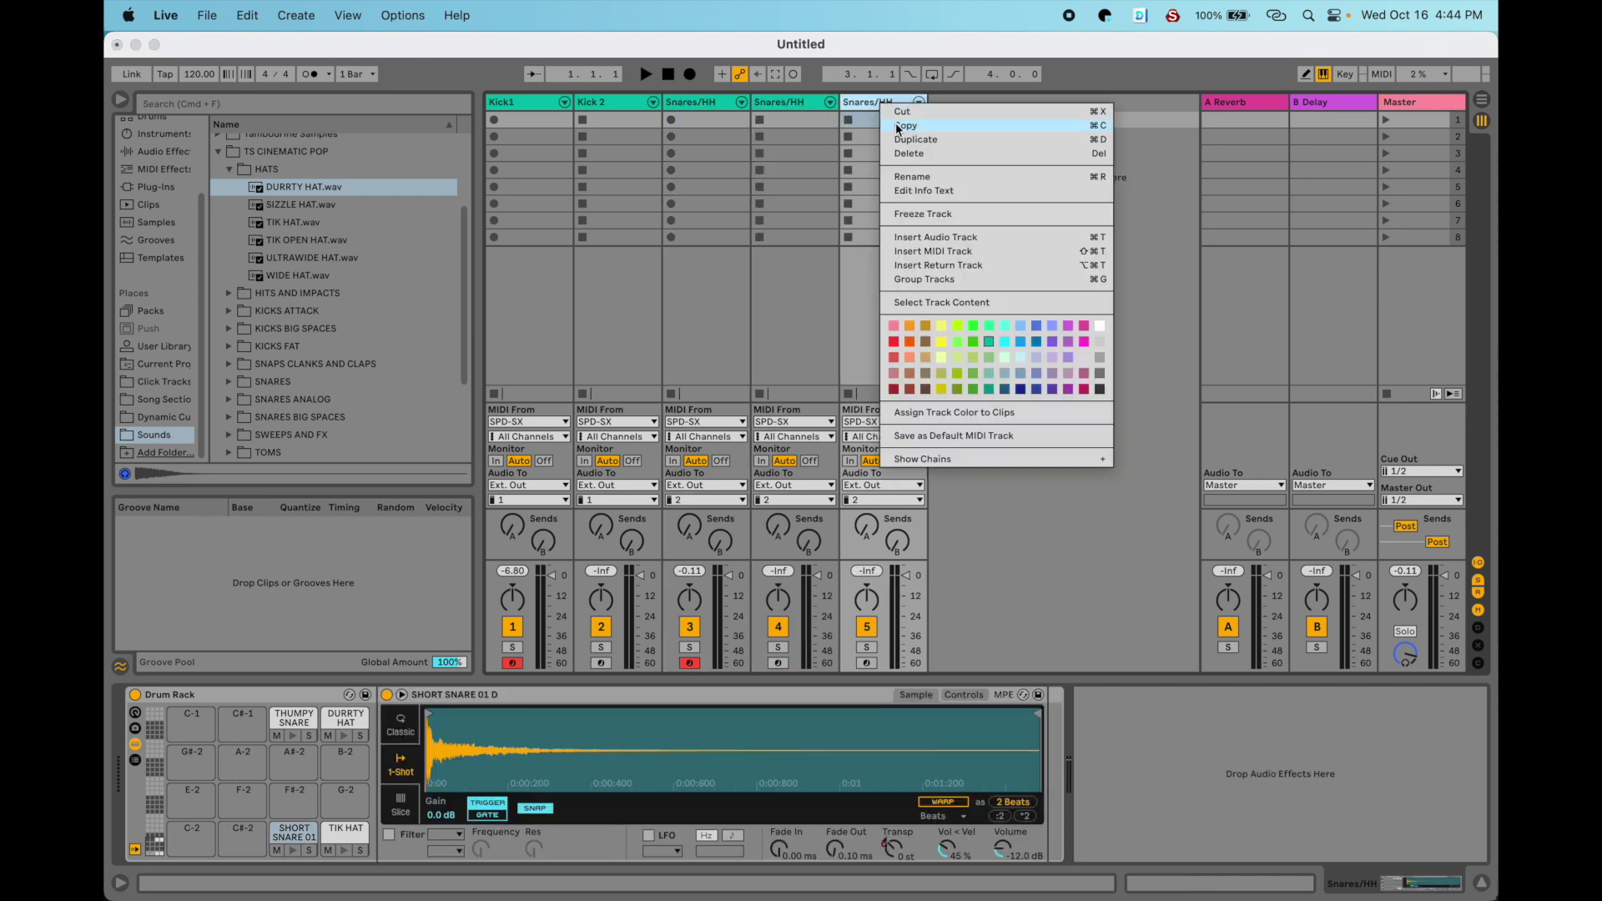
{"action": "left_click", "coordinate": [908, 137]}
Set the external outputs of the four Snares/HH tracks to 3, 4, 5 and 6 in order.
{"action": "left_click", "coordinate": [704, 102]}
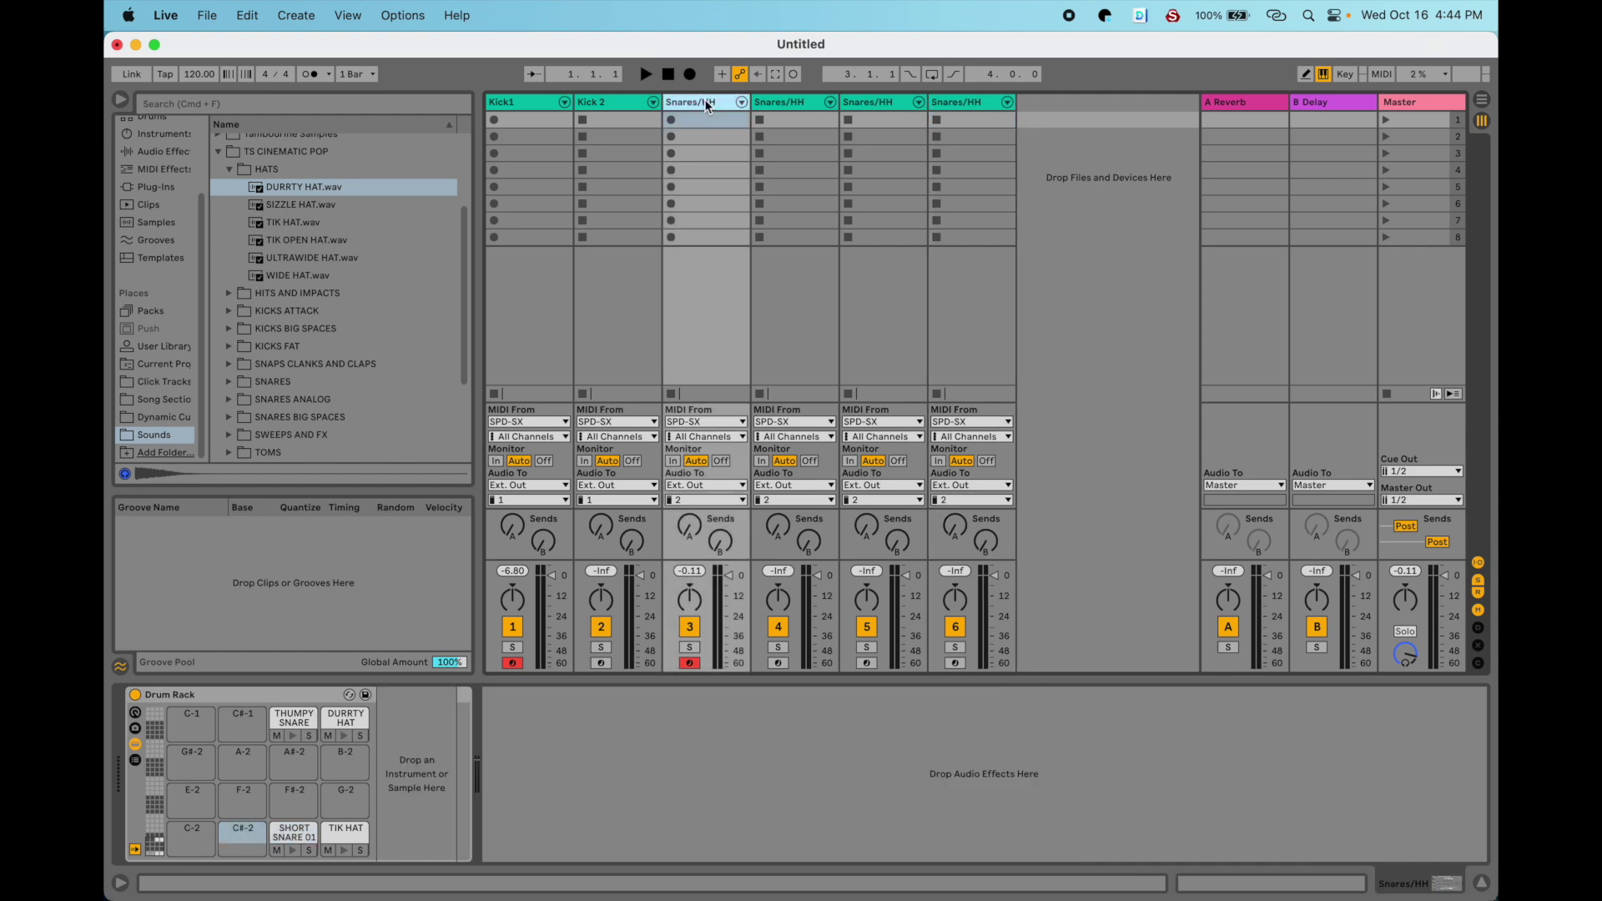
{"action": "left_click", "coordinate": [691, 500]}
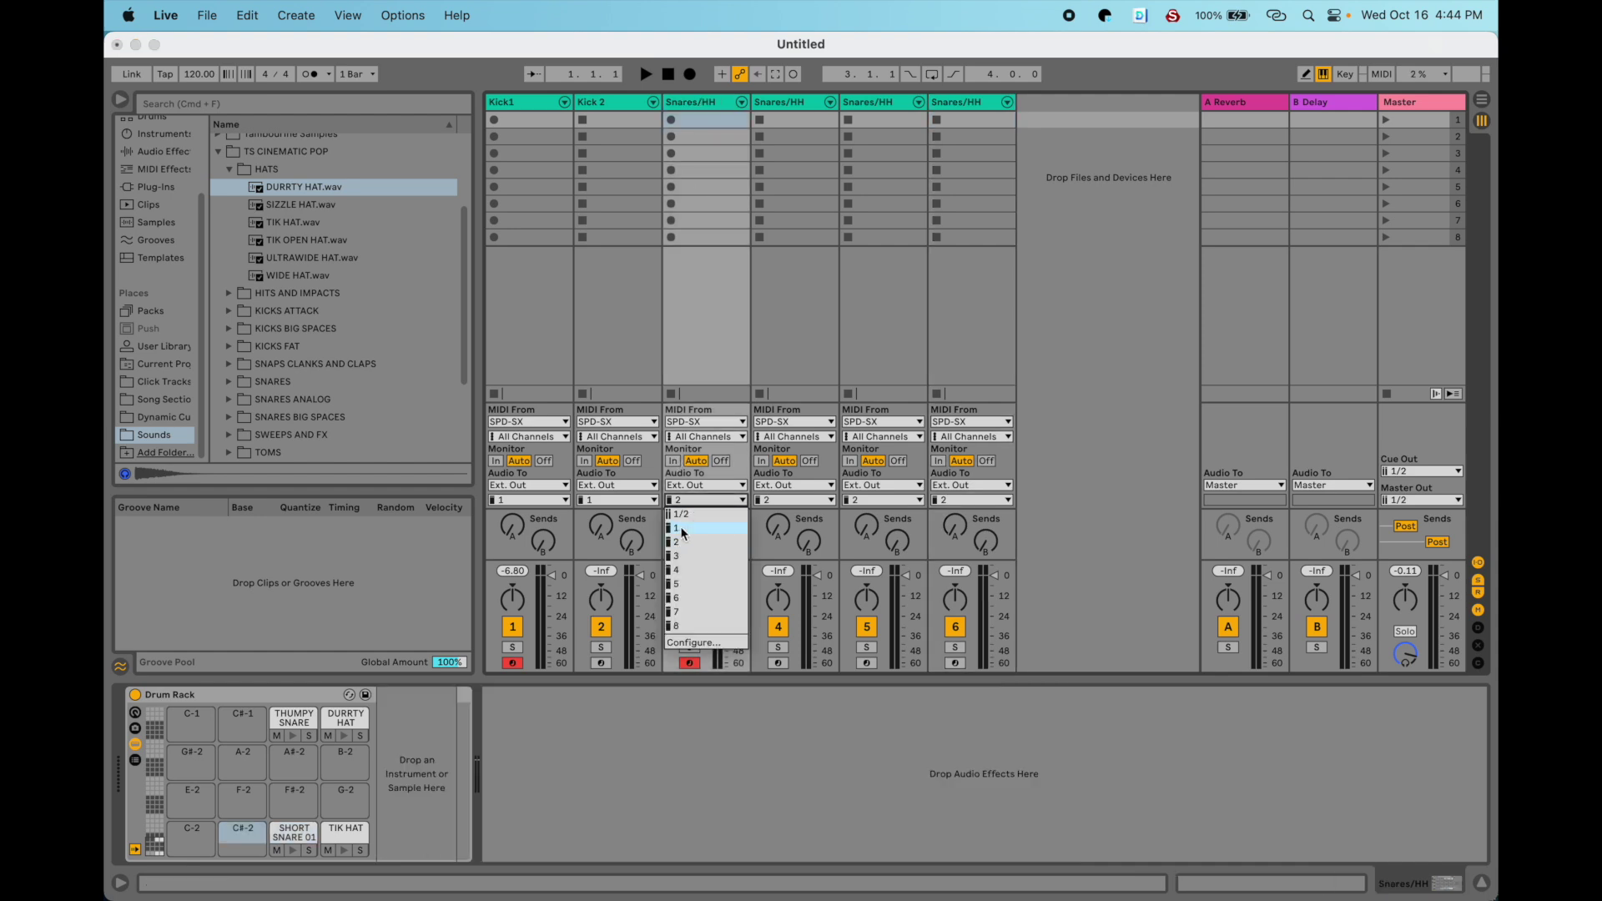
{"action": "left_click", "coordinate": [682, 554]}
{"action": "left_click", "coordinate": [762, 499]}
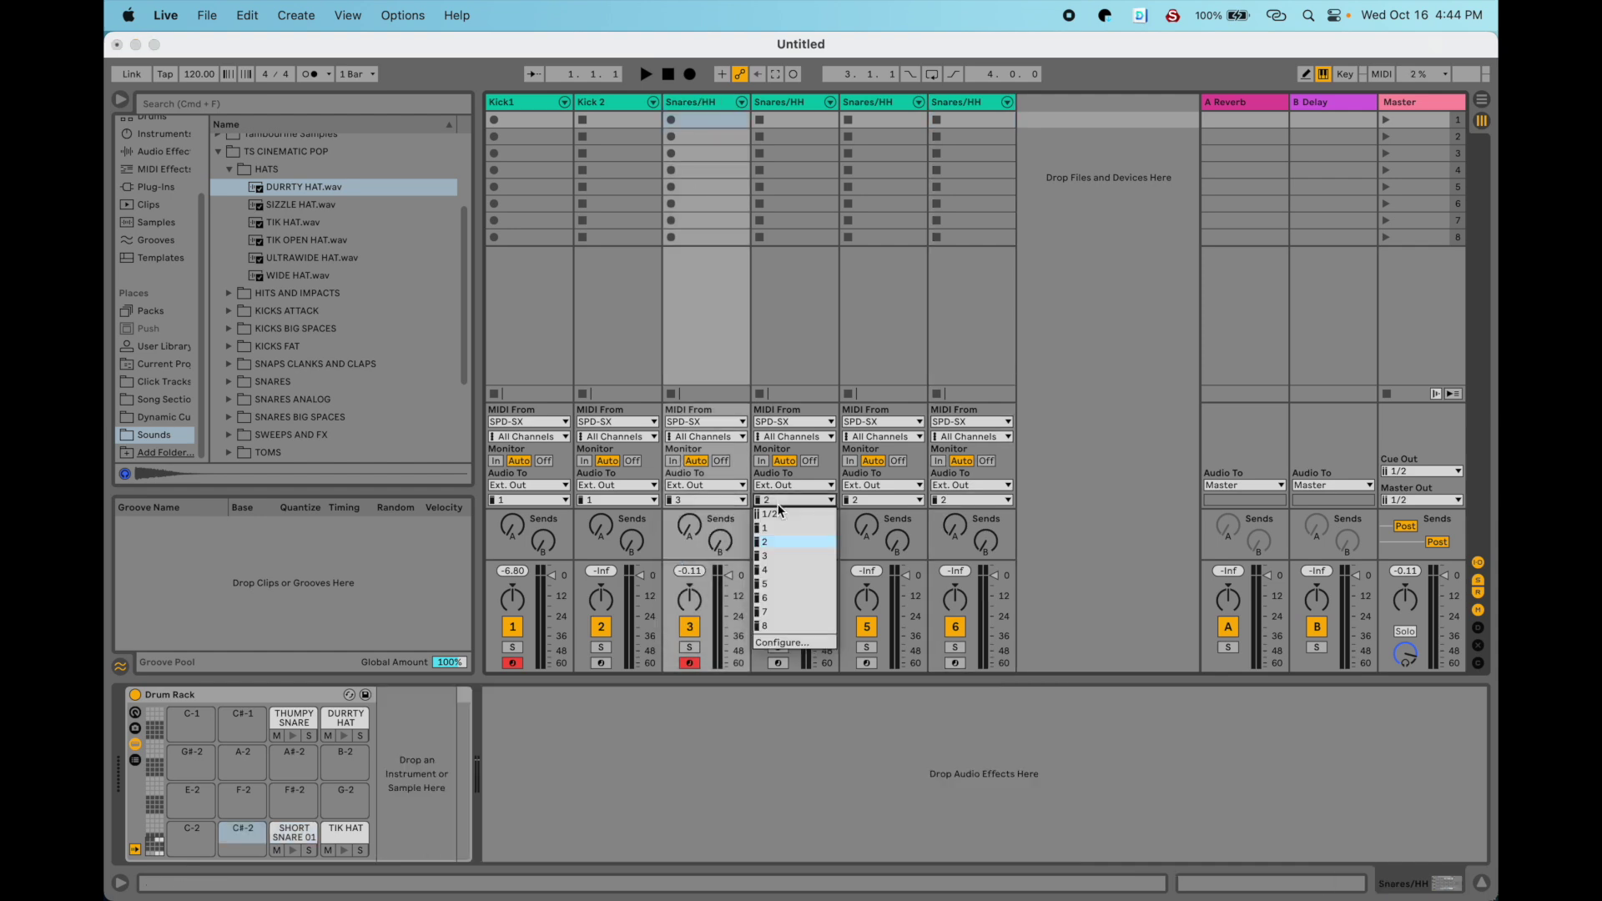
{"action": "left_click", "coordinate": [775, 570]}
{"action": "left_click", "coordinate": [876, 501]}
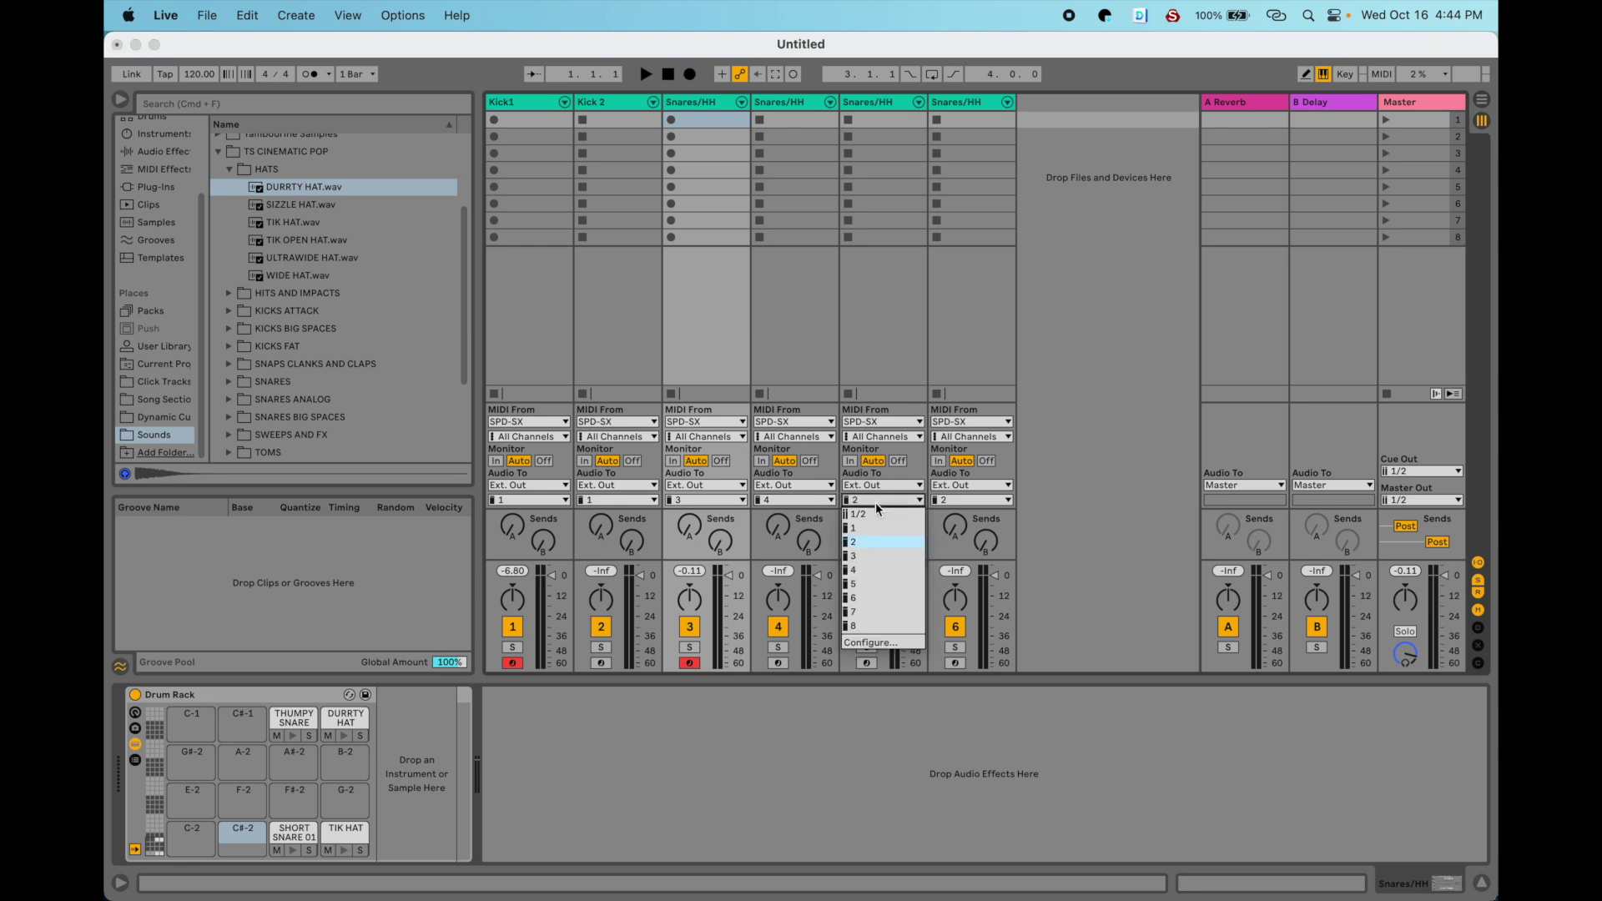
{"action": "left_click", "coordinate": [863, 584]}
{"action": "left_click", "coordinate": [963, 499]}
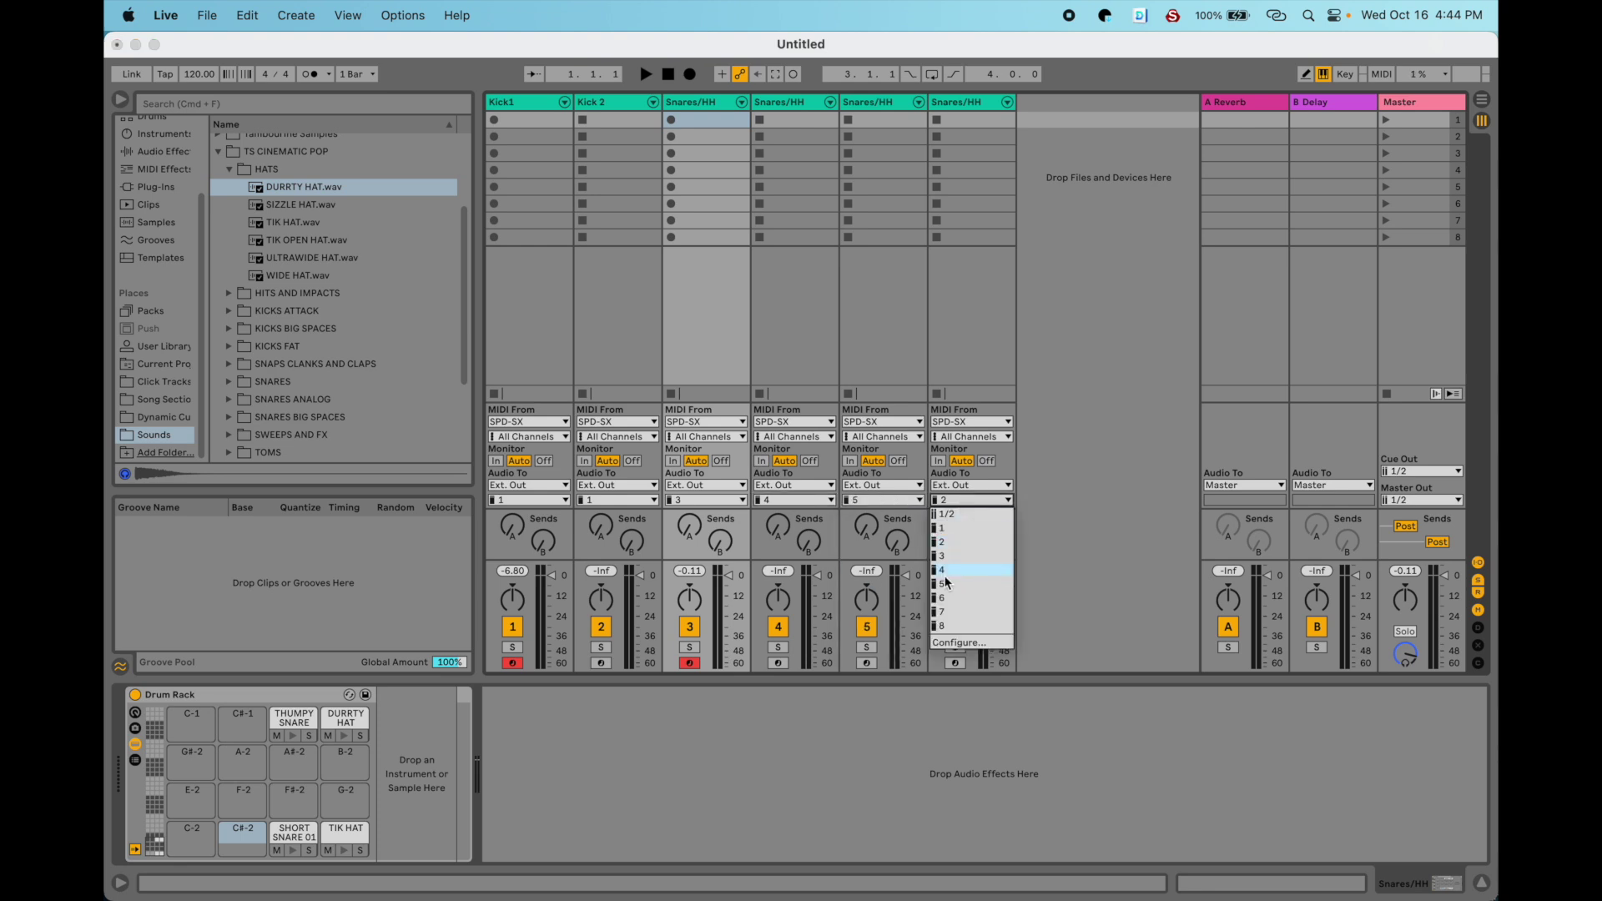
{"action": "left_click", "coordinate": [954, 595]}
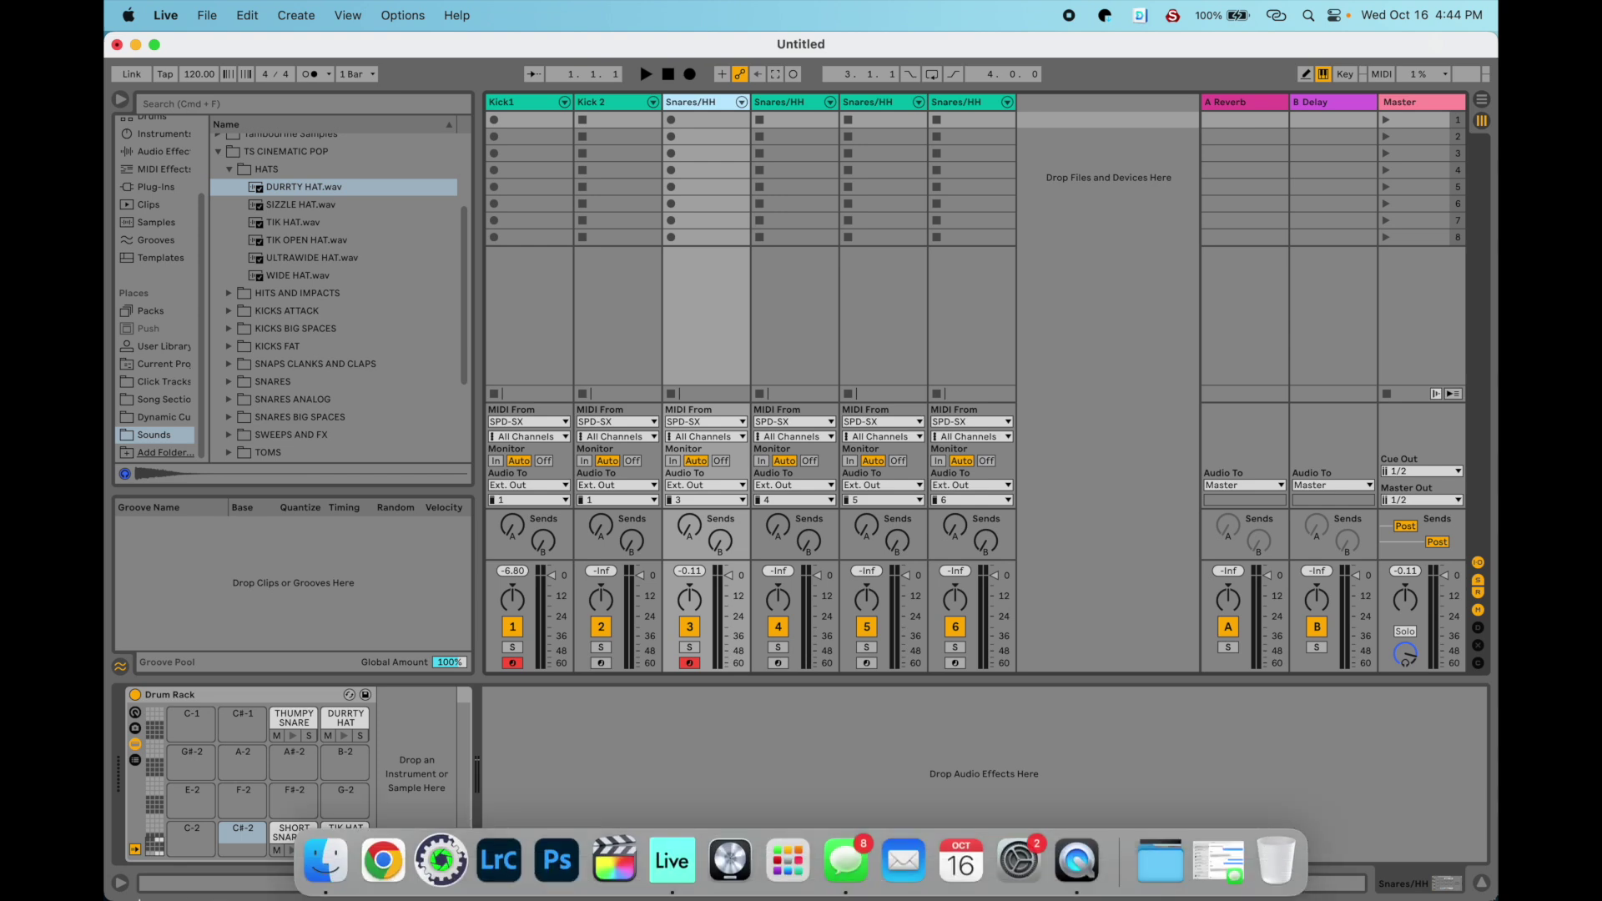
Delete the TIK HAT, DURRTY HAT and THUMPY SNARE samples from the first Snares/HH track's Drum Rack.
{"action": "left_click", "coordinate": [290, 834]}
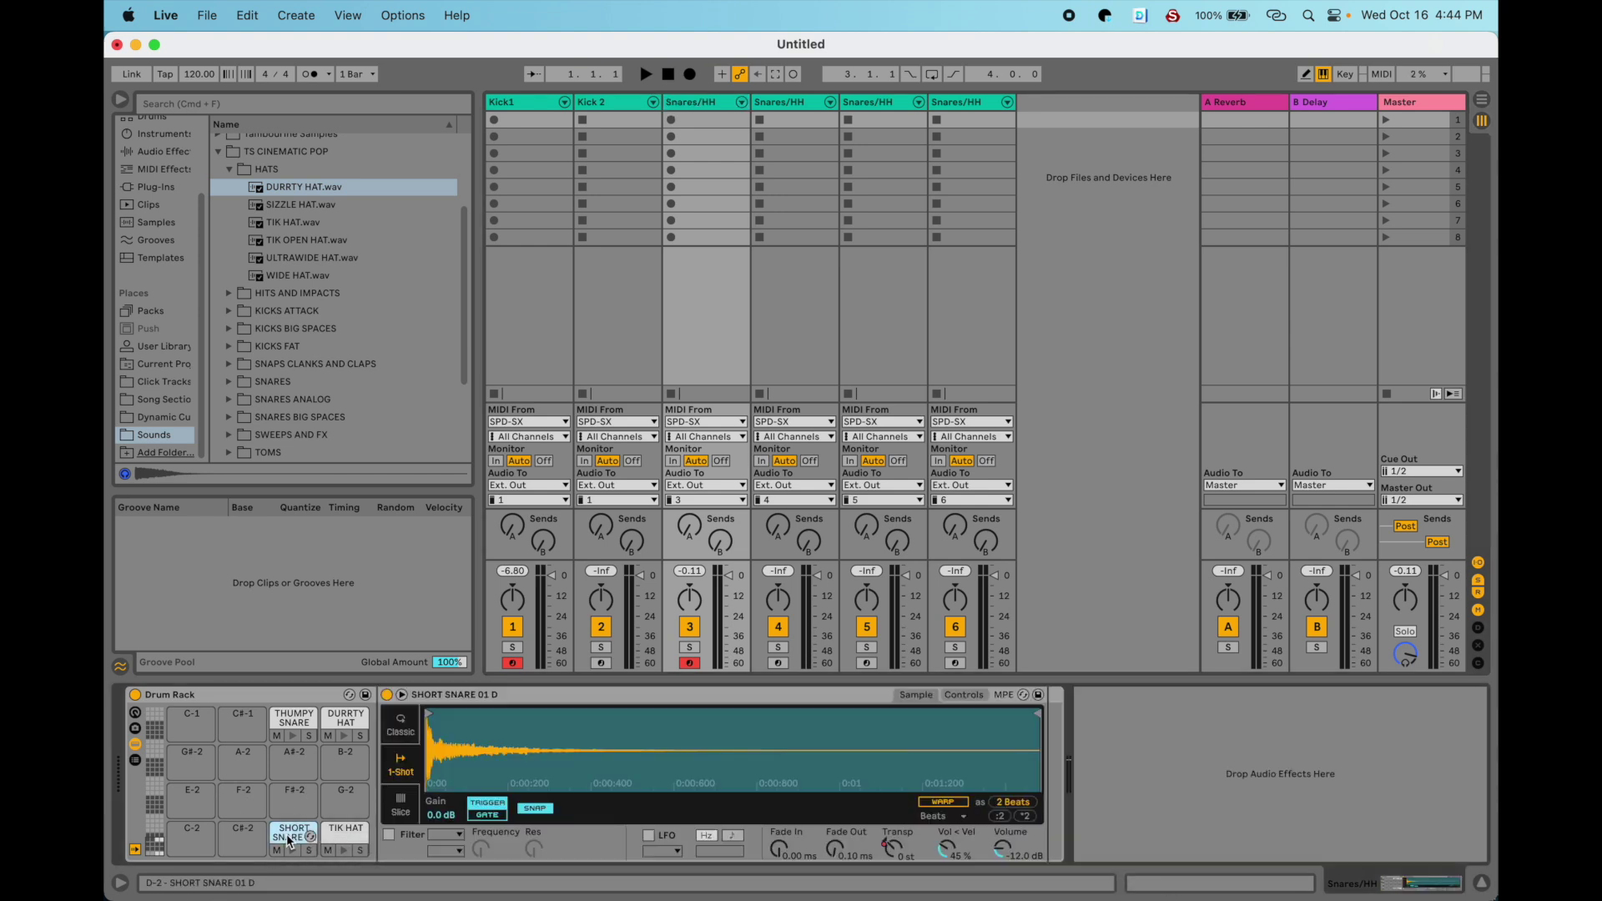
{"action": "left_click", "coordinate": [346, 831]}
{"action": "key", "text": "Delete"}
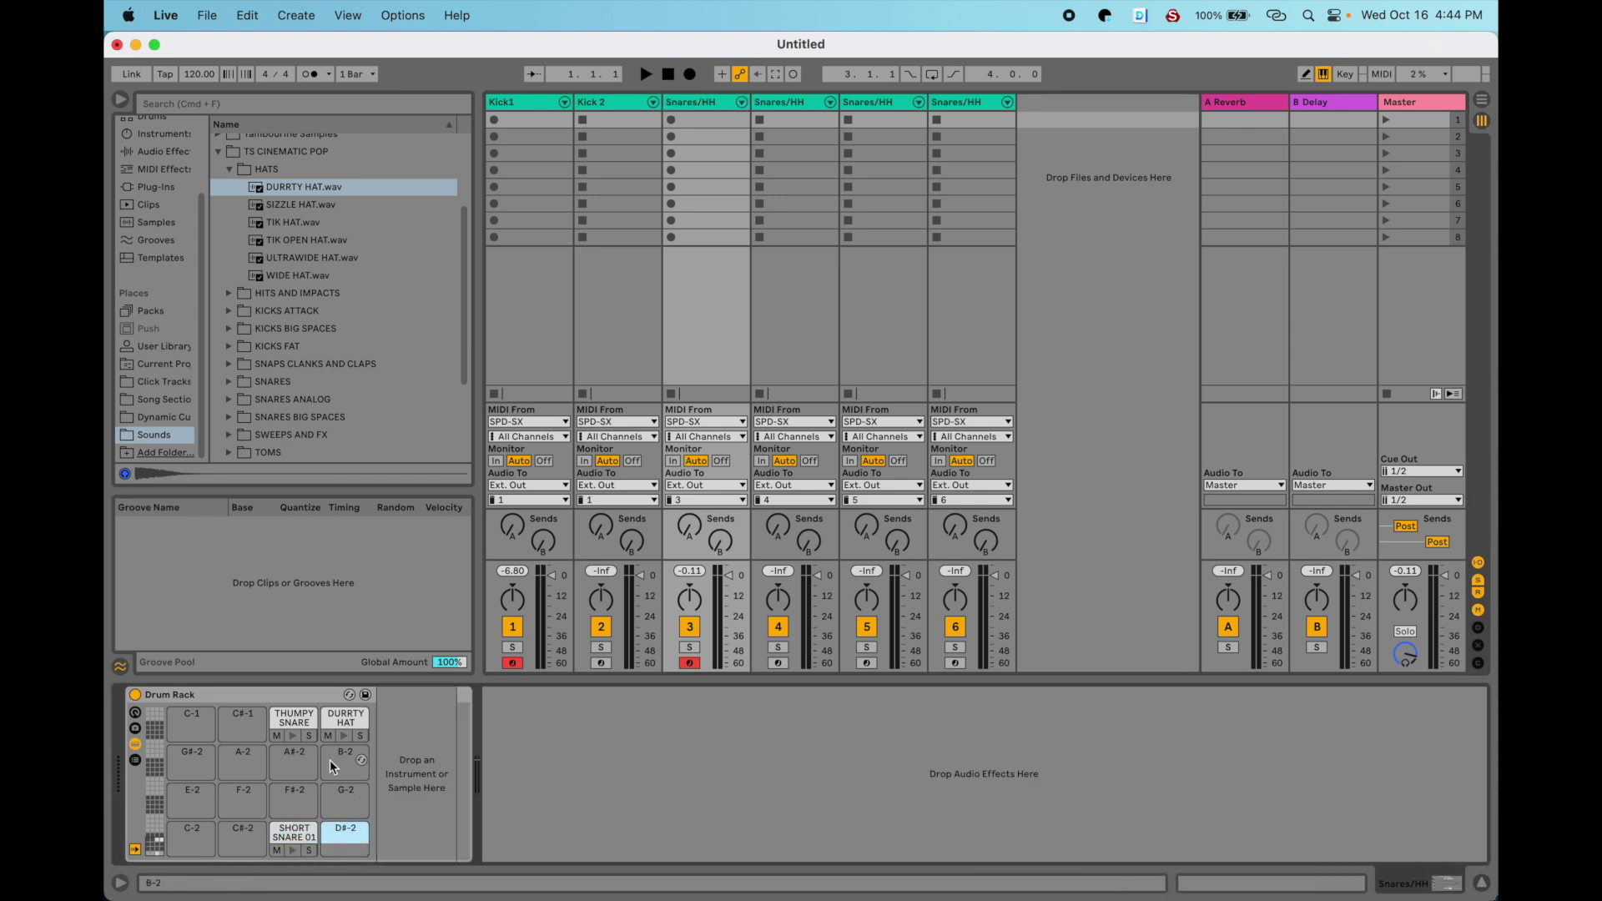
{"action": "left_click", "coordinate": [342, 719]}
{"action": "key", "text": "Delete"}
{"action": "left_click", "coordinate": [292, 716]}
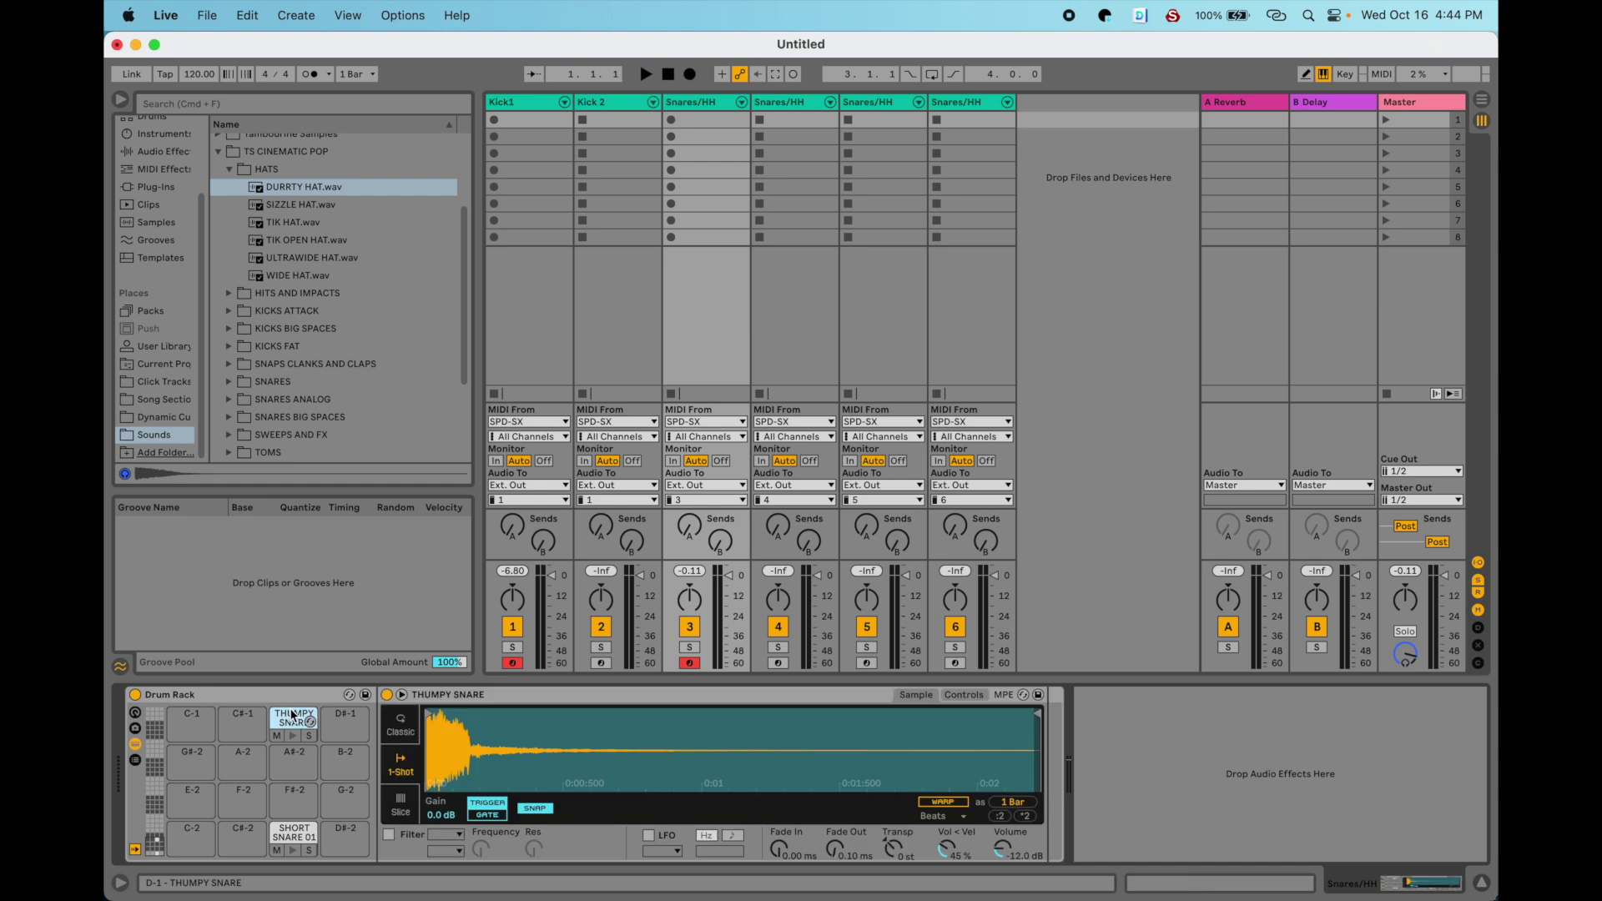
{"action": "key", "text": "Delete"}
Delete the SHORT SNARE 01 D, THUMPY SNARE and DURRTY HAT samples from the second Snares/HH track's Drum Rack.
{"action": "left_click", "coordinate": [777, 102]}
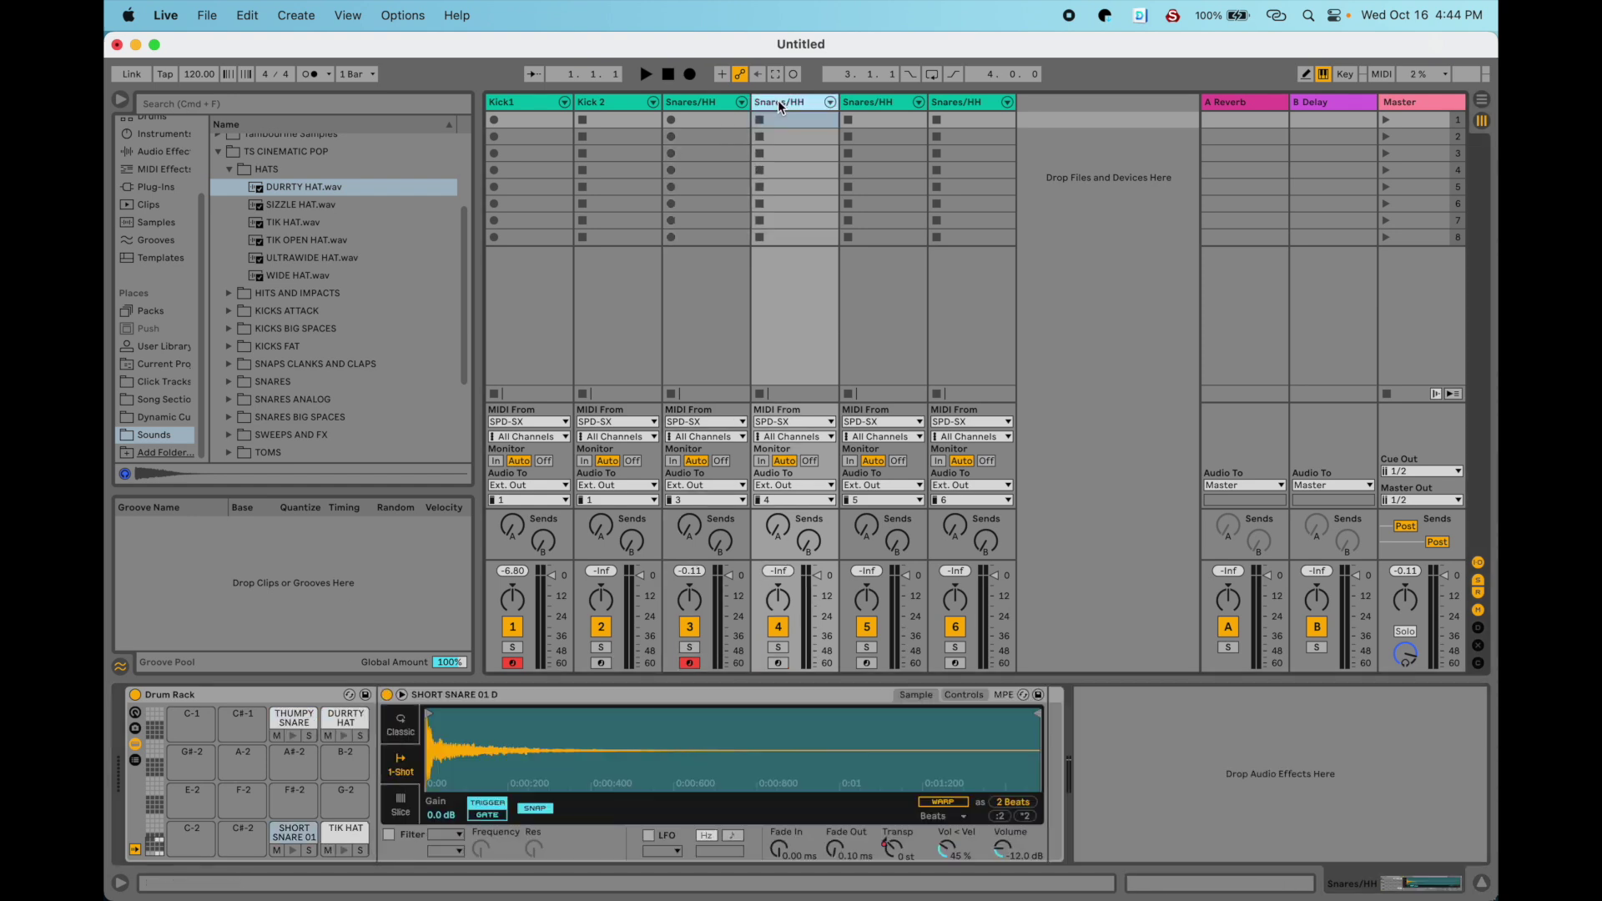
{"action": "left_click", "coordinate": [294, 835]}
{"action": "key", "text": "Delete"}
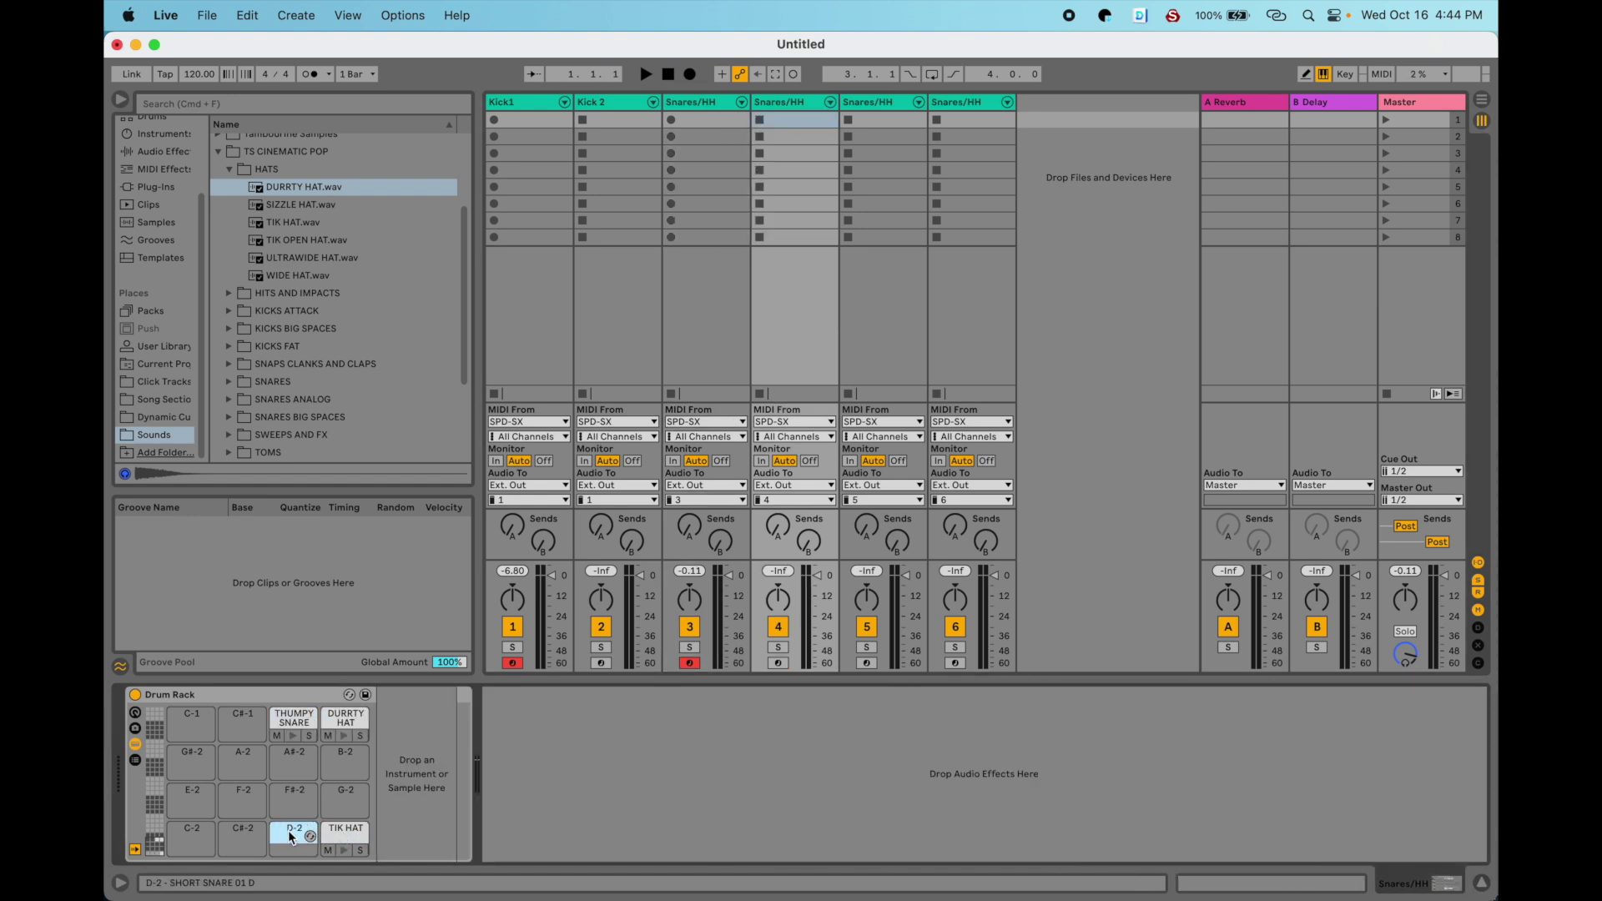
{"action": "left_click", "coordinate": [311, 720]}
{"action": "key", "text": "Delete"}
{"action": "left_click", "coordinate": [334, 724]}
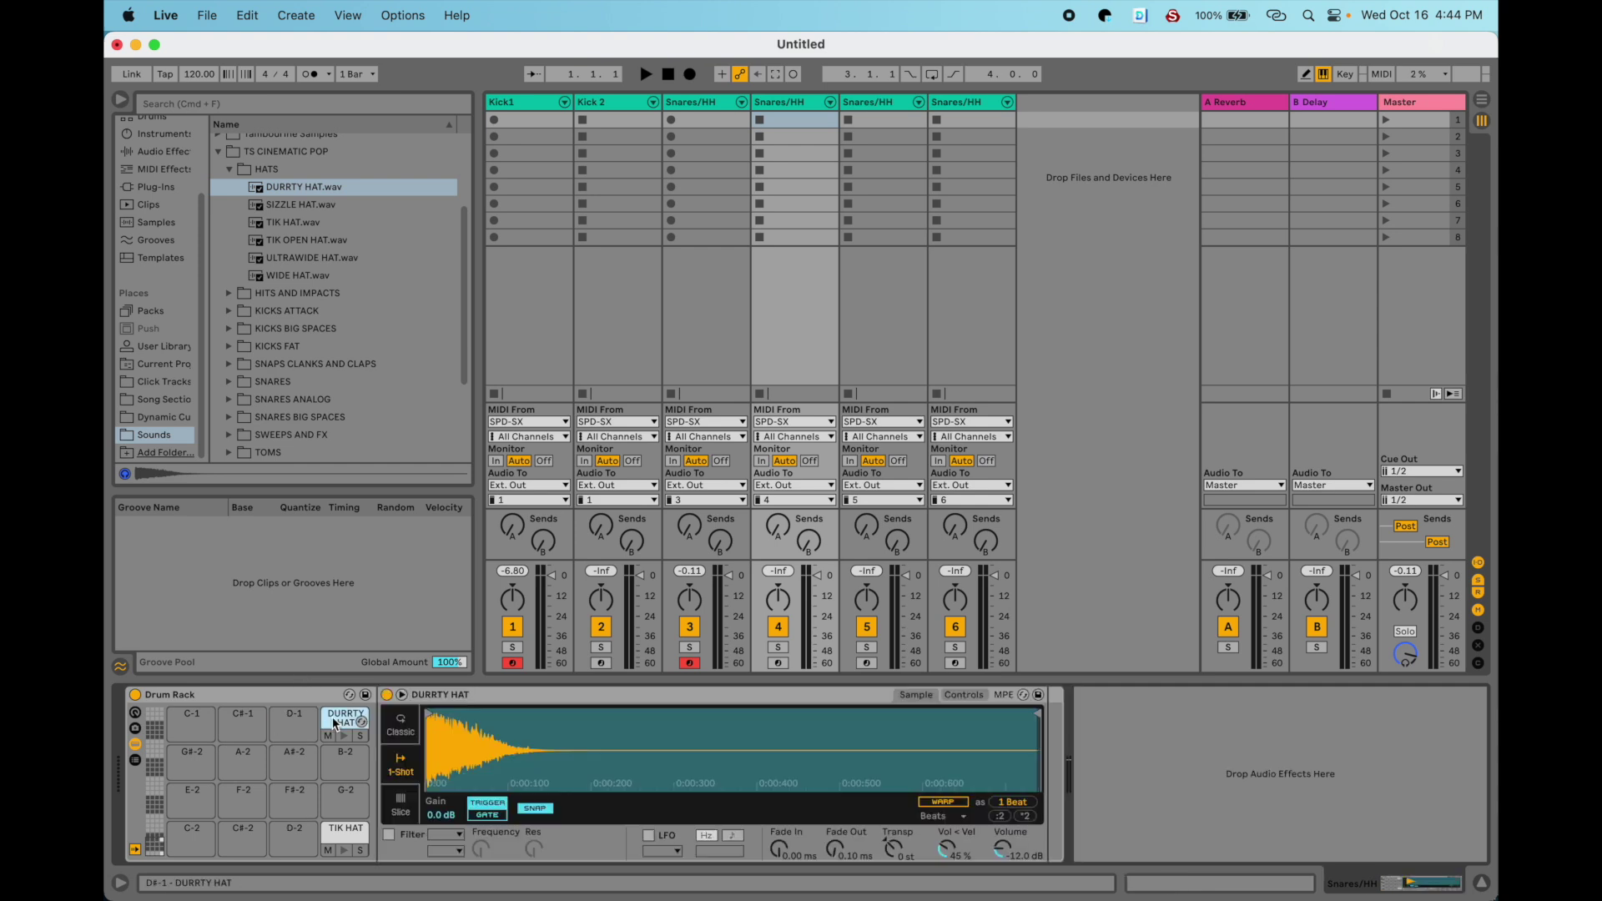
{"action": "key", "text": "Delete"}
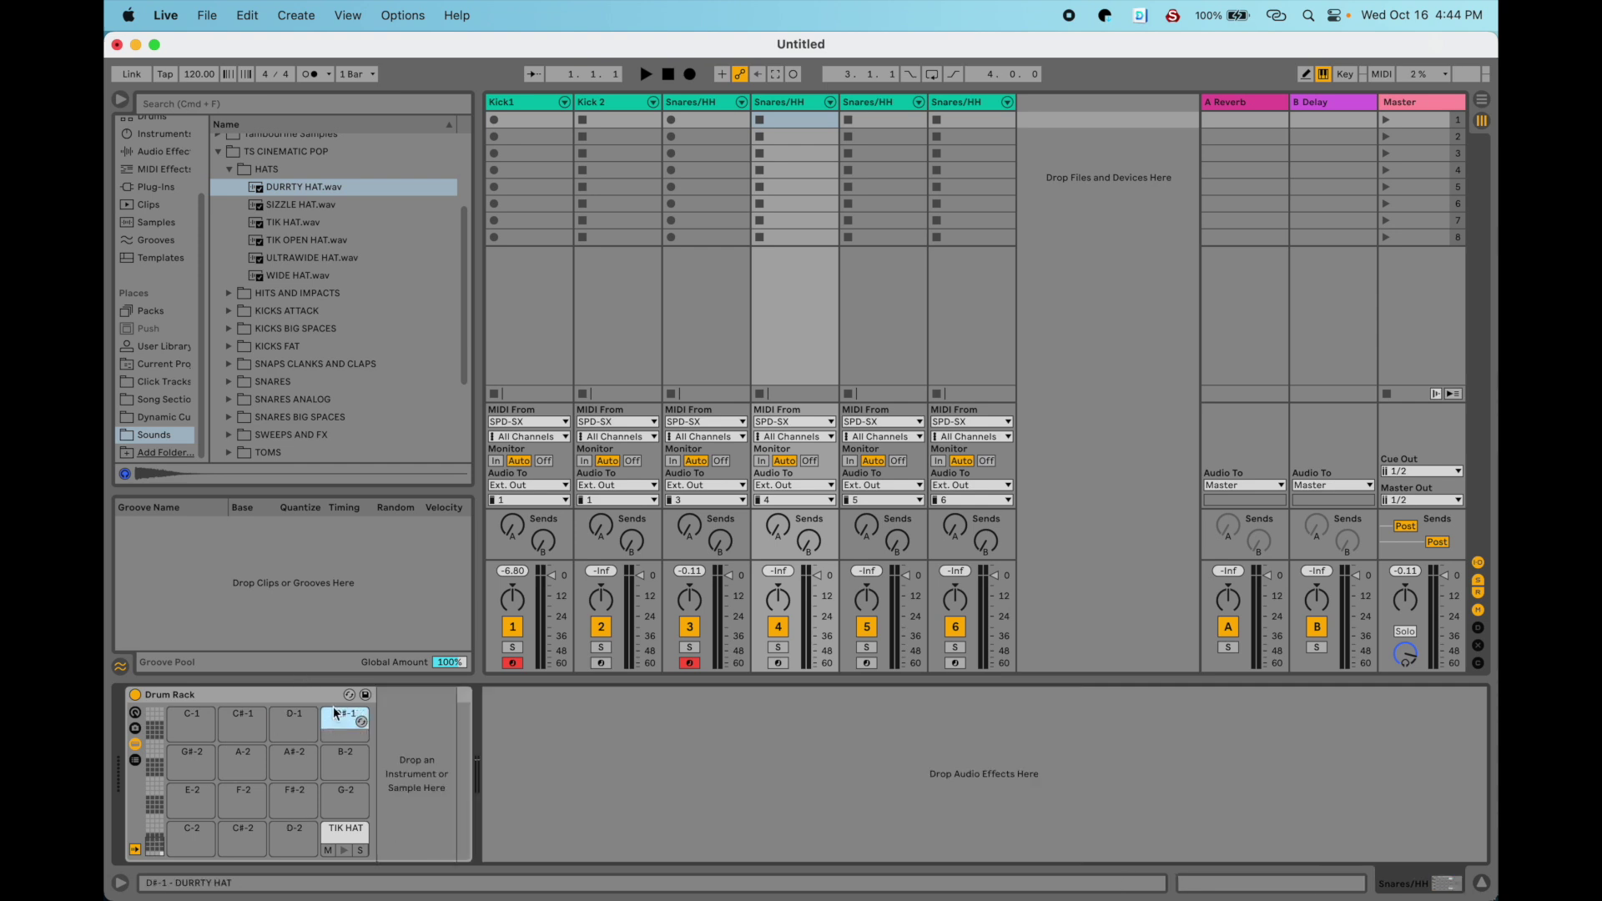
Delete the SHORT SNARE 01 D, TIK HAT and DURRTY HAT samples from the third Snares/HH track's Drum Rack.
{"action": "left_click", "coordinate": [879, 104]}
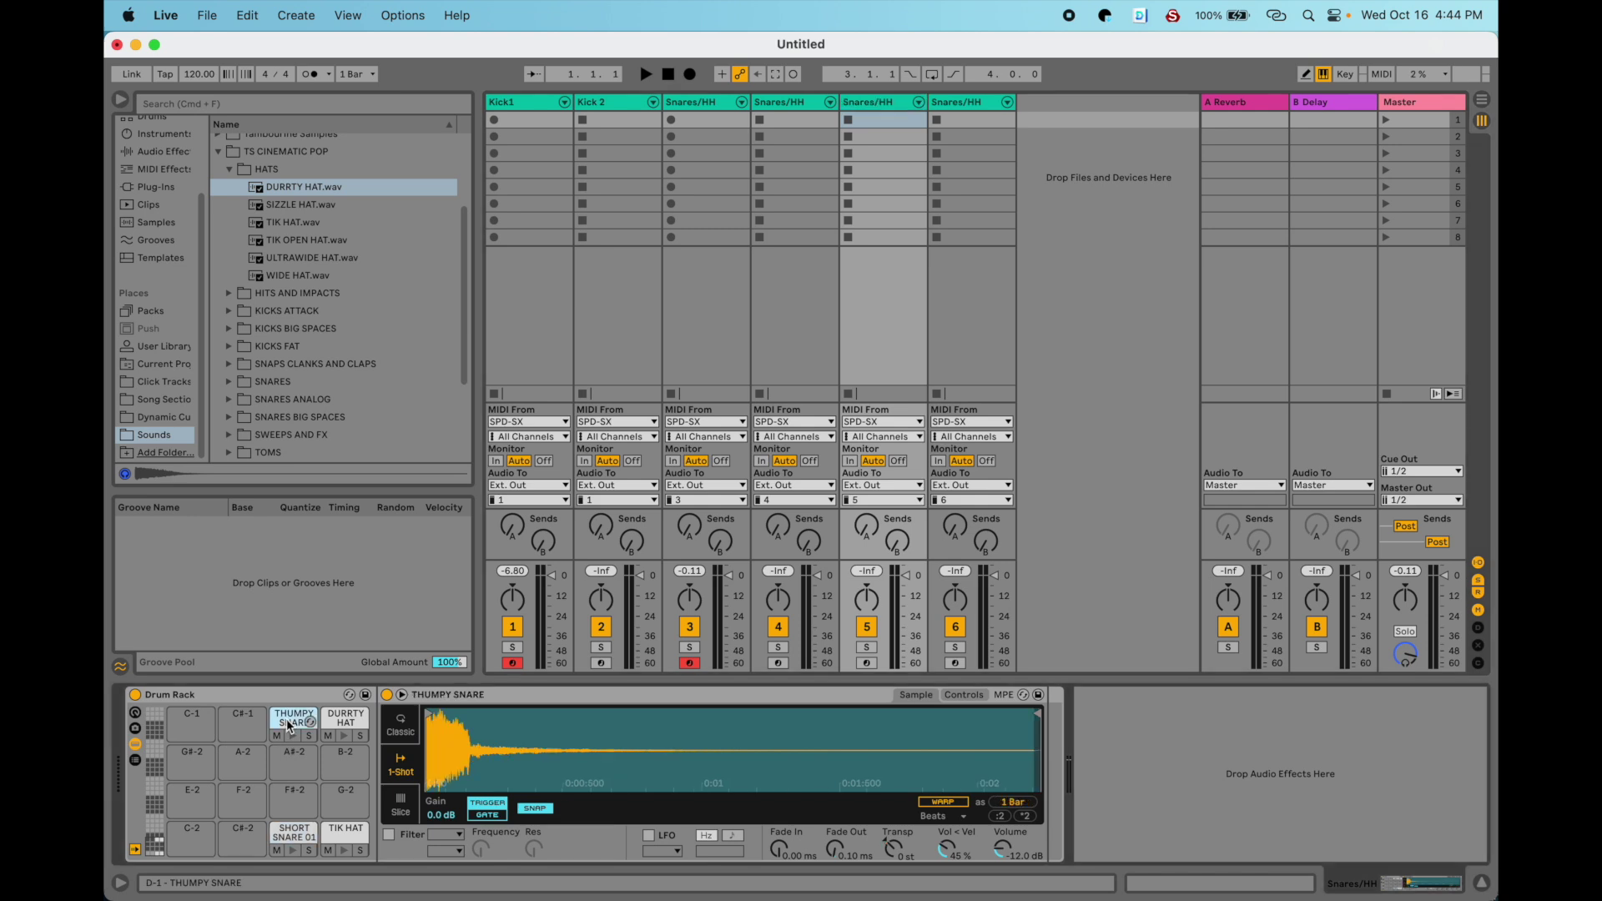
{"action": "left_click", "coordinate": [288, 834]}
{"action": "key", "text": "Delete"}
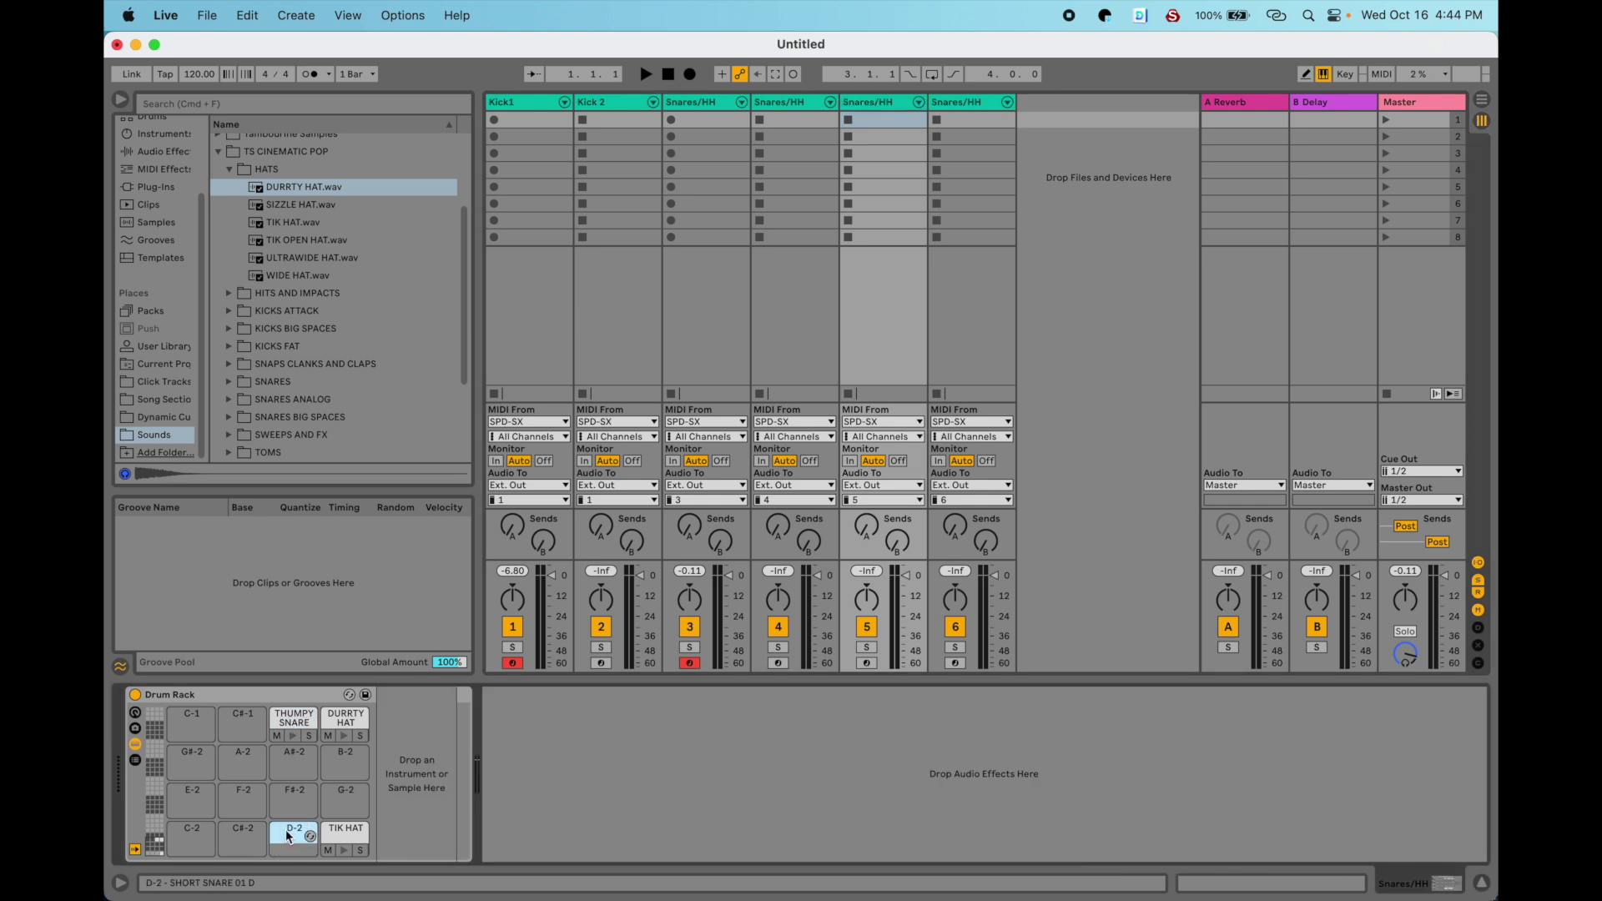
{"action": "left_click", "coordinate": [338, 834]}
{"action": "key", "text": "Delete"}
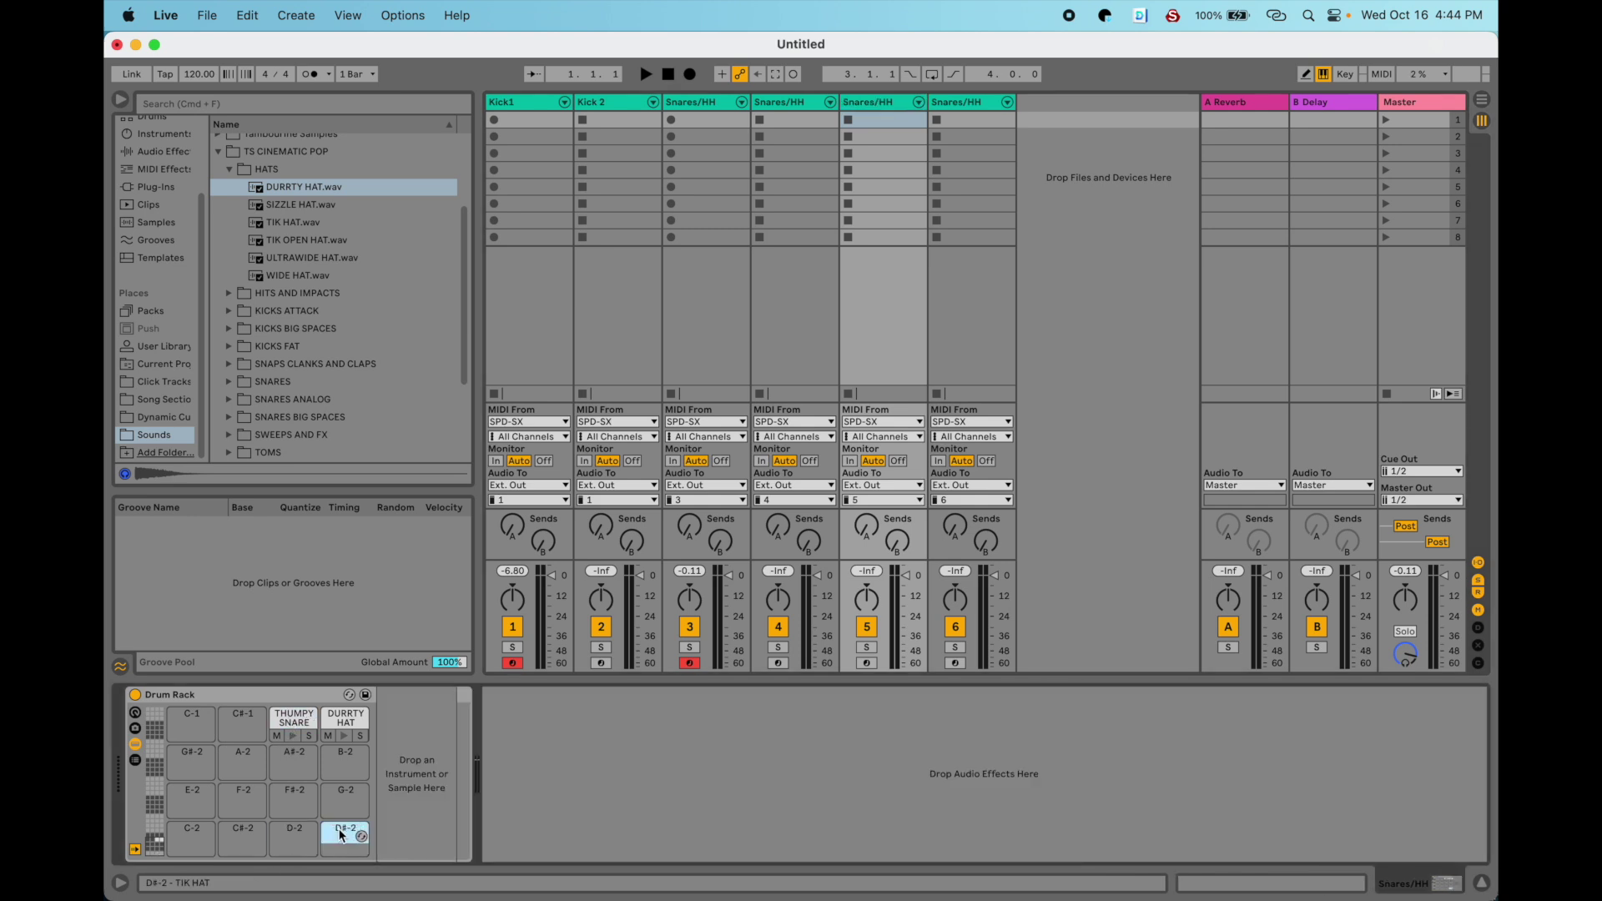
{"action": "left_click", "coordinate": [342, 719]}
{"action": "key", "text": "super+z"}
{"action": "key", "text": "super+z"}
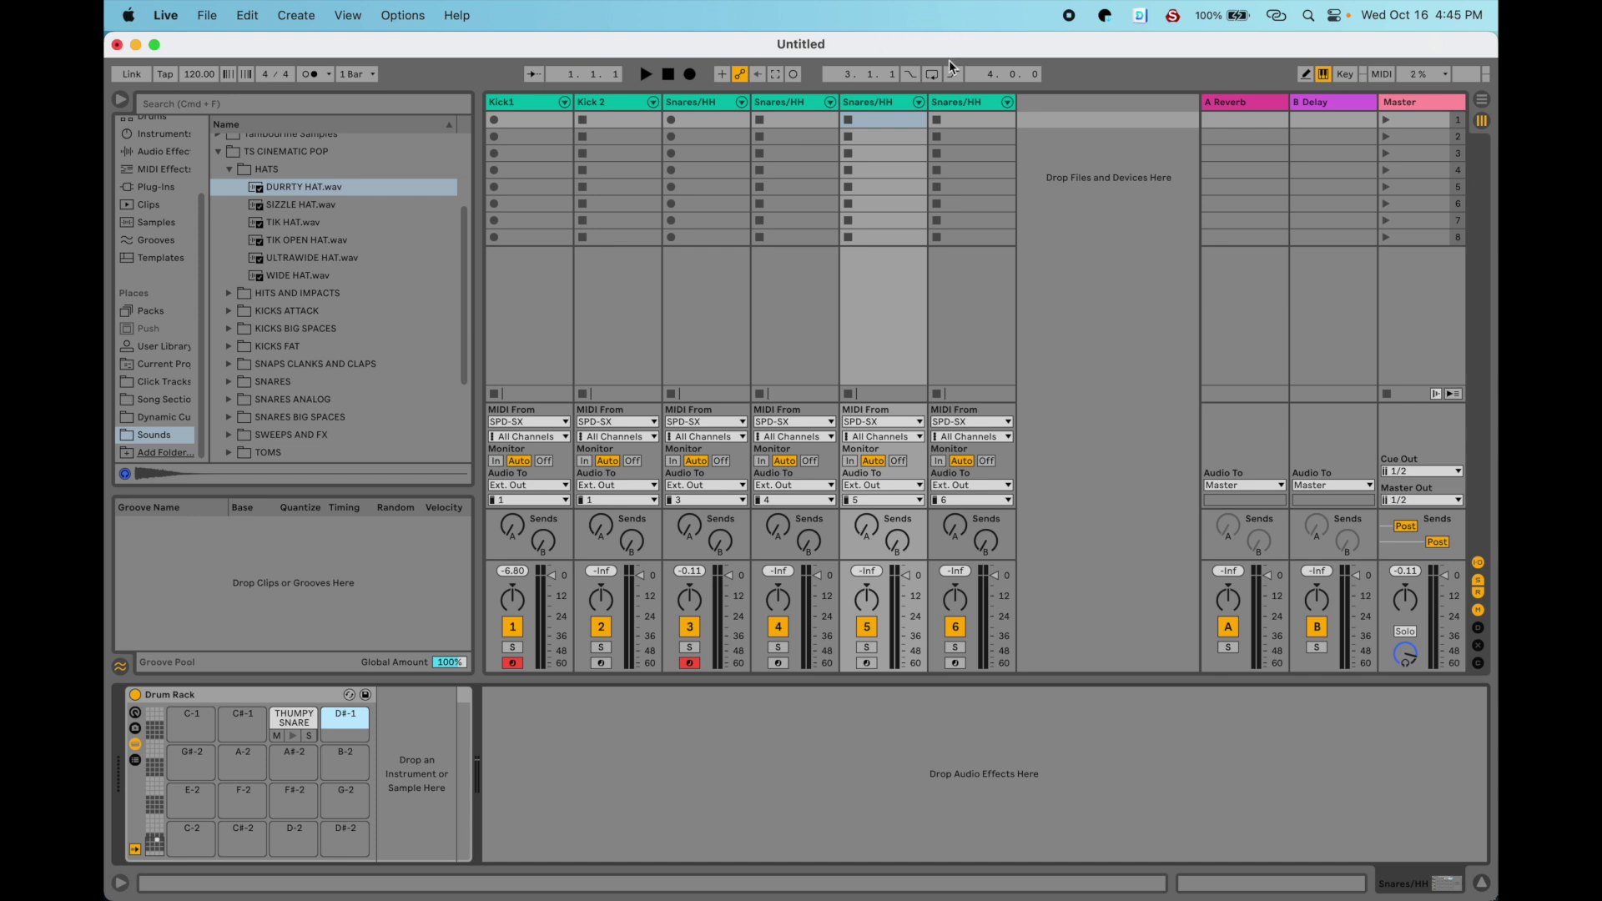
Delete the THUMPY SNARE, SHORT SNARE 01 D and TIK HAT samples from the fourth Snares/HH track's Drum Rack.
{"action": "left_click", "coordinate": [295, 718]}
{"action": "key", "text": "super+z"}
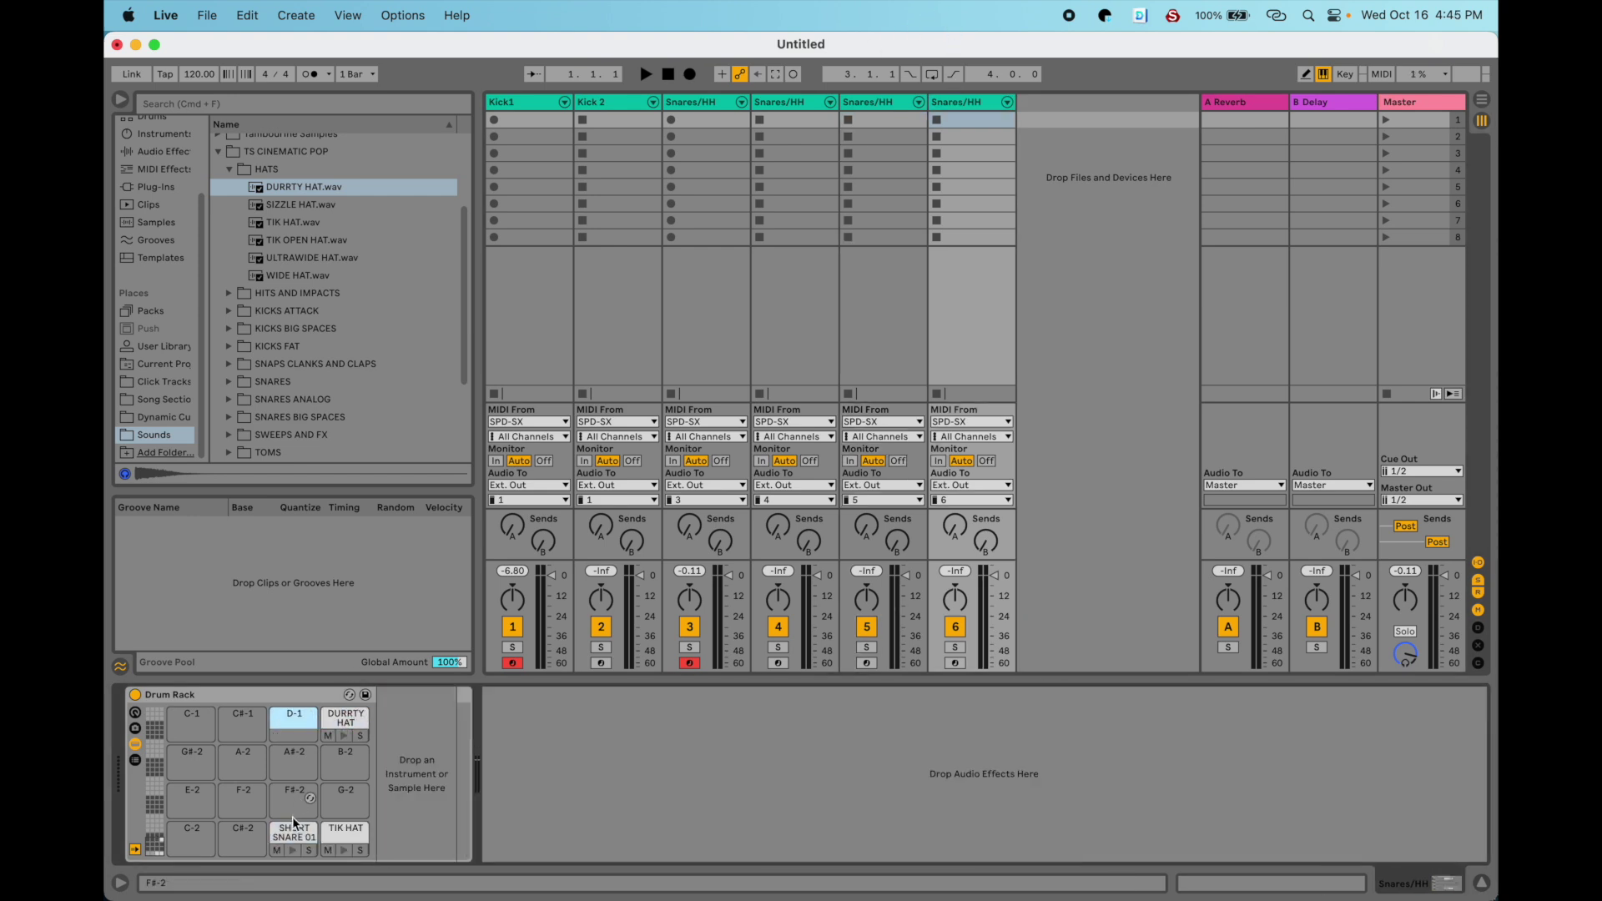
{"action": "left_click", "coordinate": [294, 833]}
{"action": "key", "text": "Delete"}
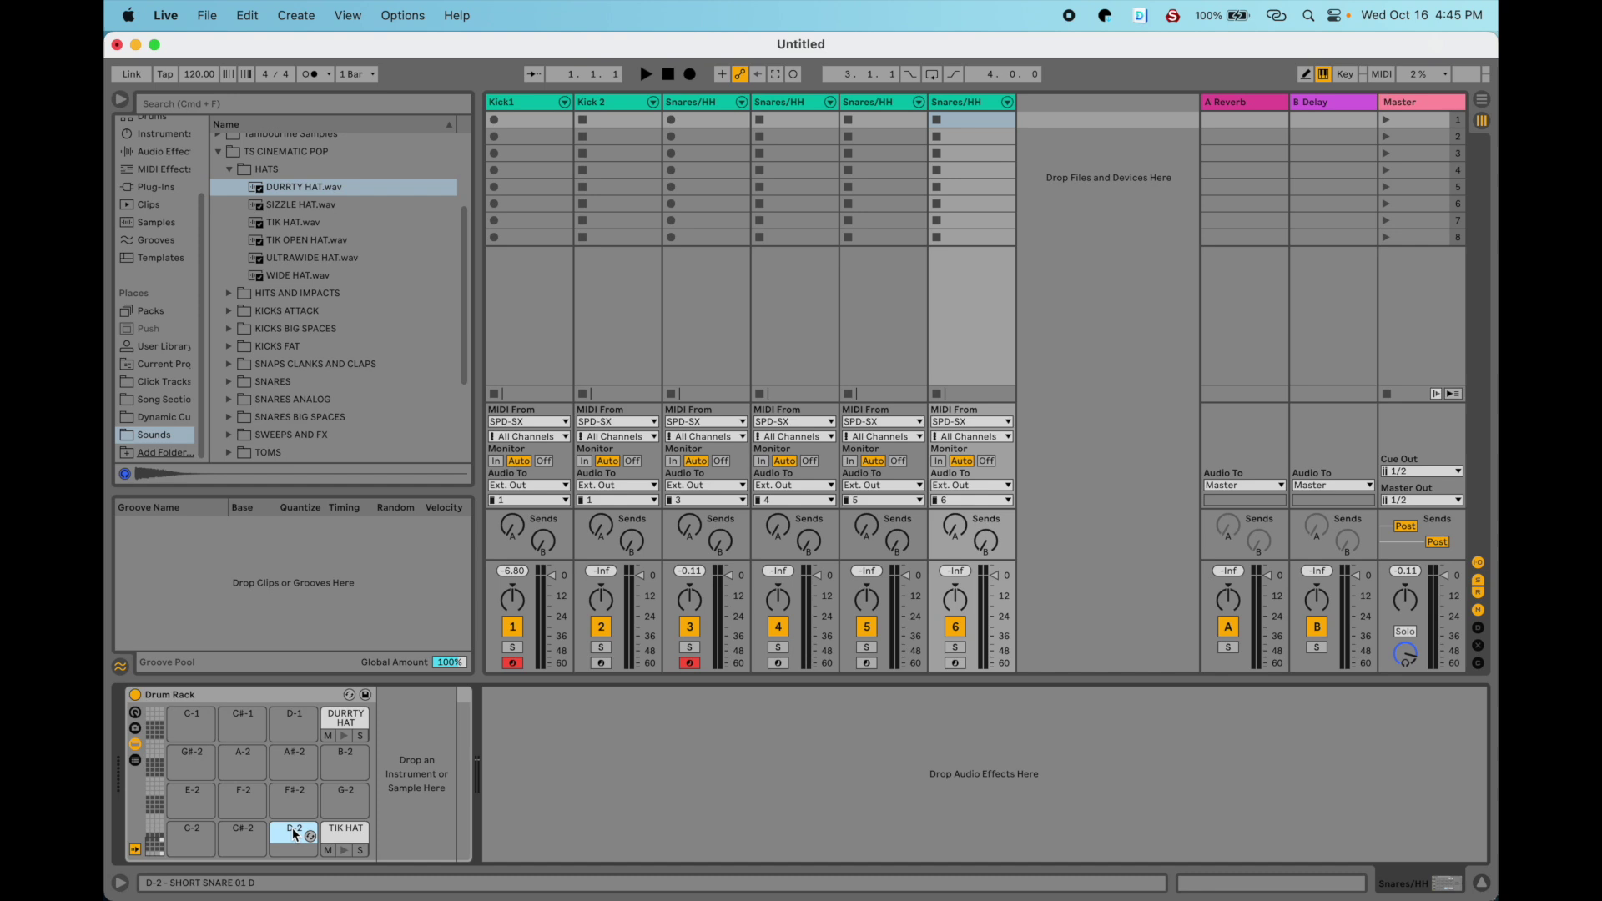
{"action": "left_click", "coordinate": [343, 835]}
{"action": "key", "text": "Delete"}
{"action": "left_click", "coordinate": [1098, 280]}
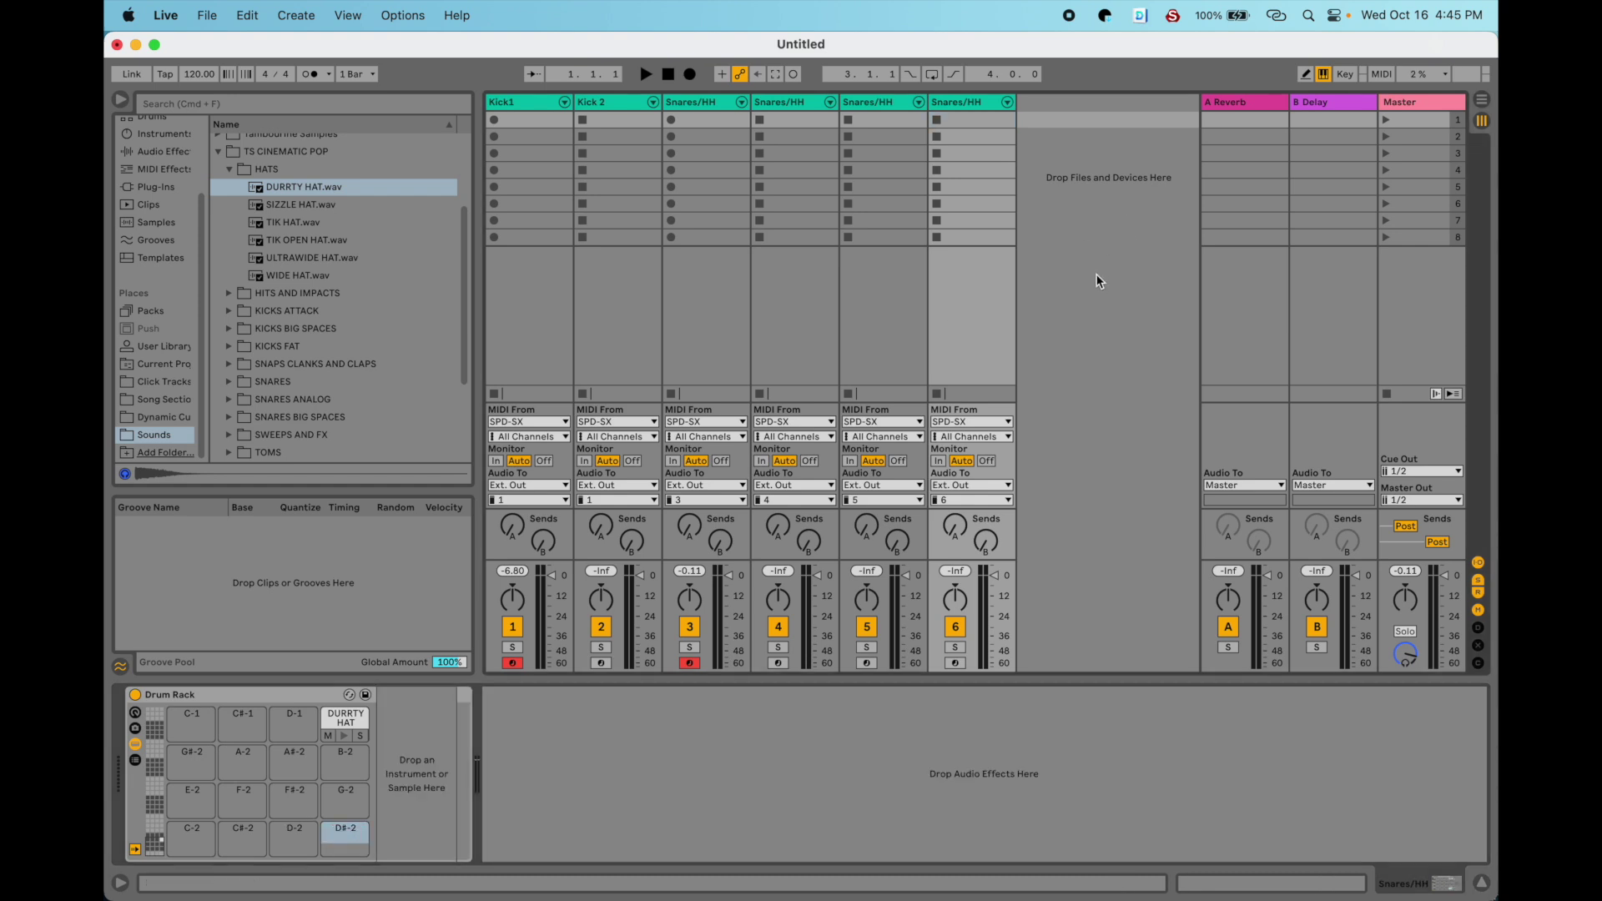
Arm the second, third and fourth Snares/HH tracks and the Kick 2 track alongside those already armed.
{"action": "left_click", "coordinate": [954, 664]}
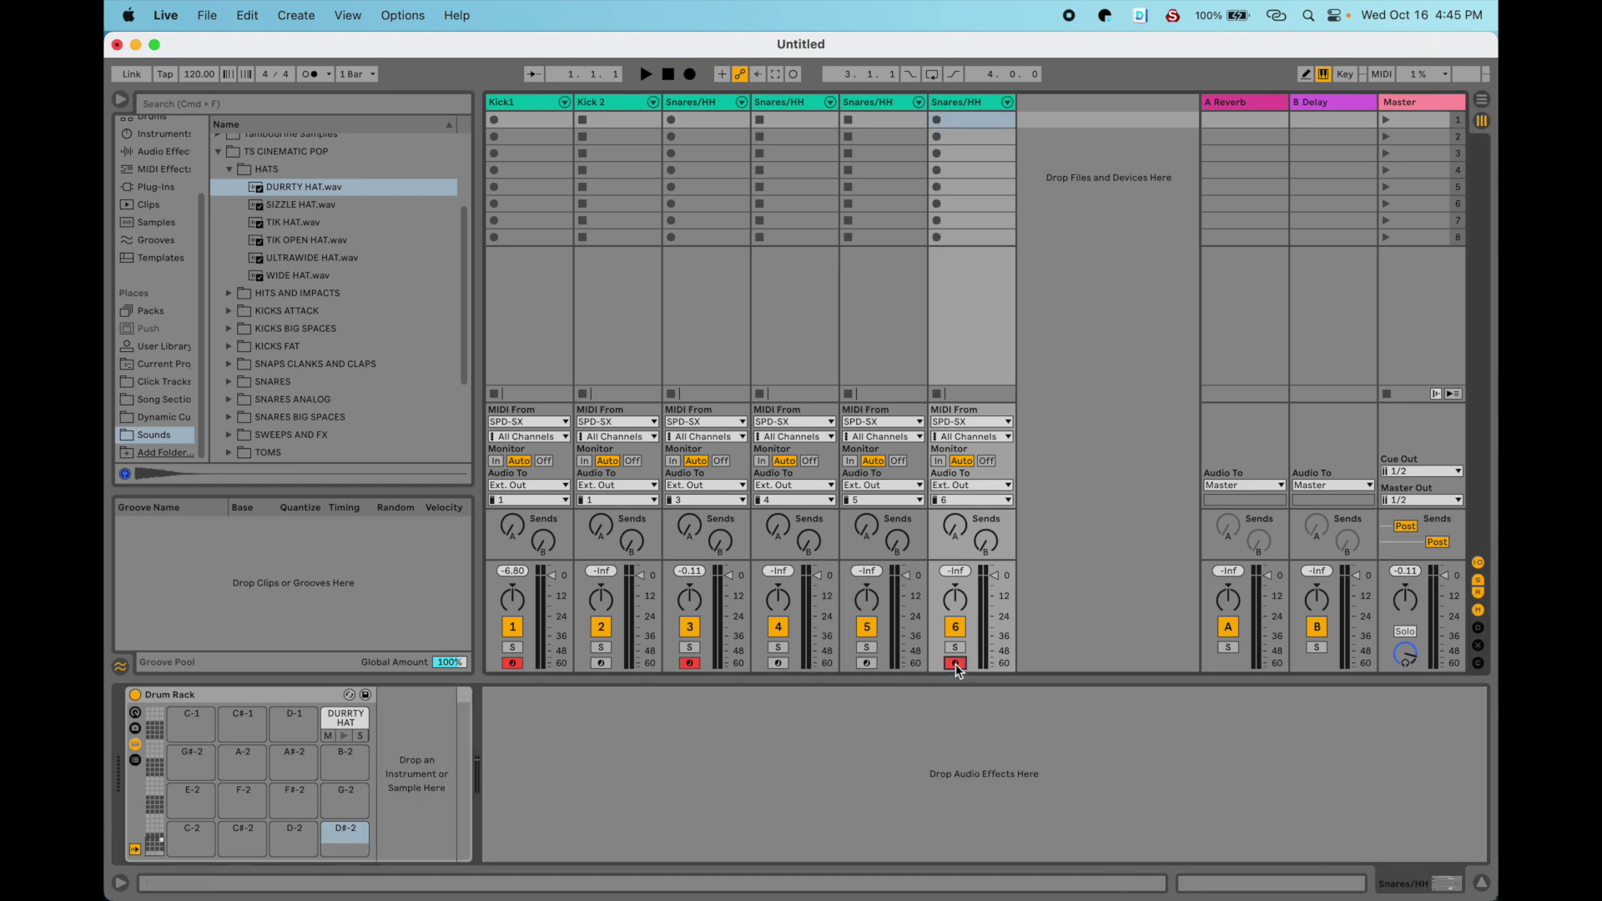
{"action": "left_click", "coordinate": [869, 662]}
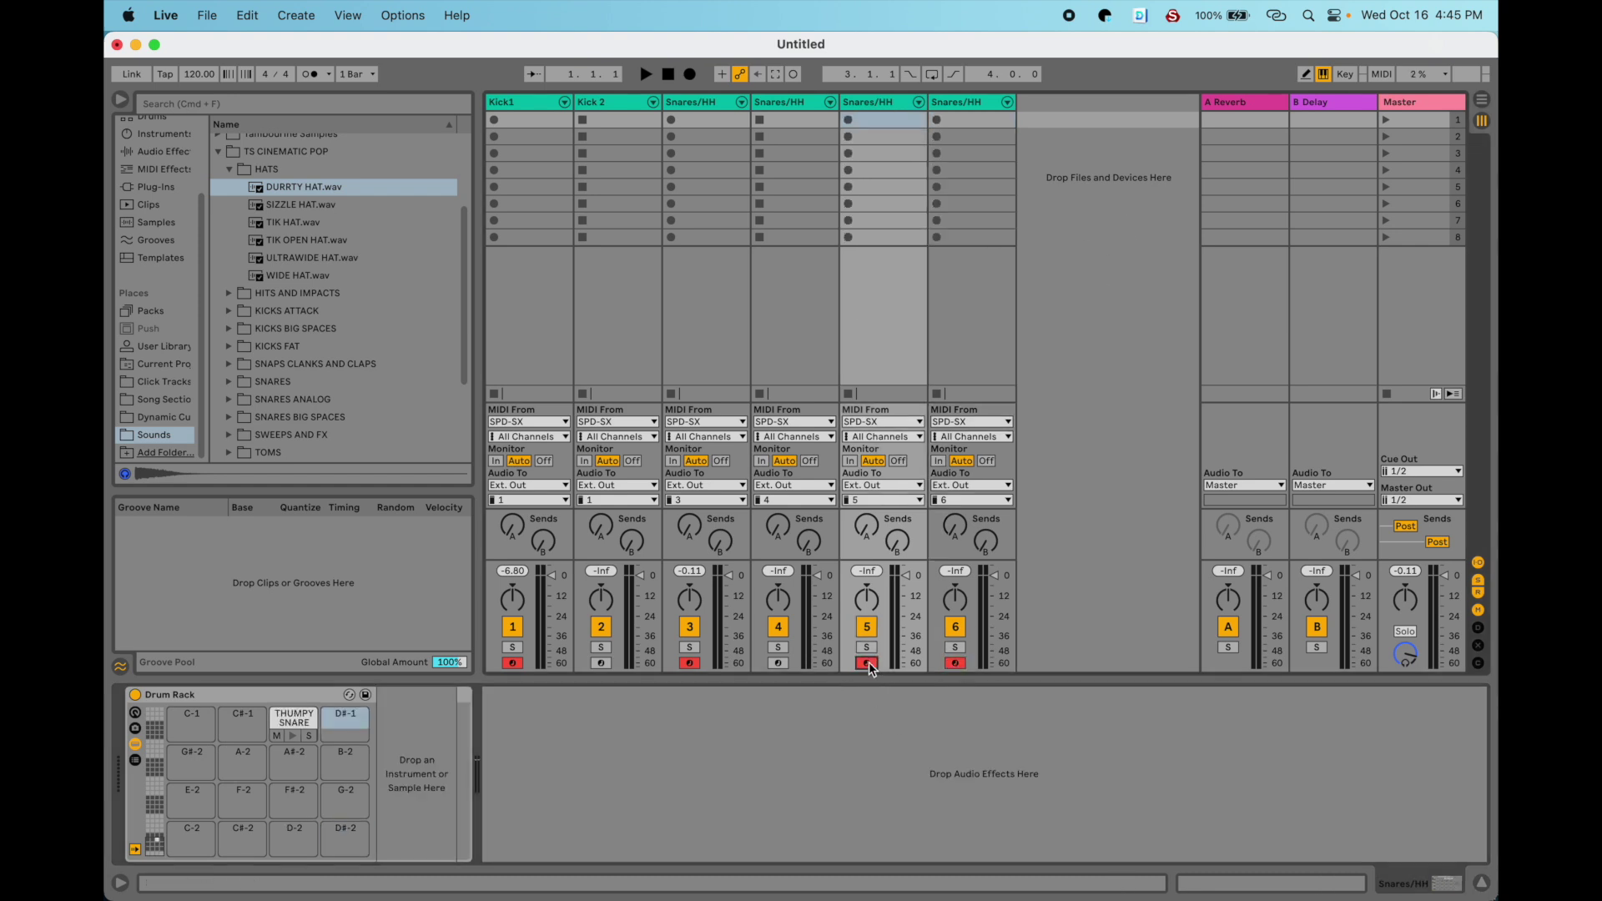
{"action": "left_click", "coordinate": [779, 662]}
{"action": "left_click", "coordinate": [603, 662]}
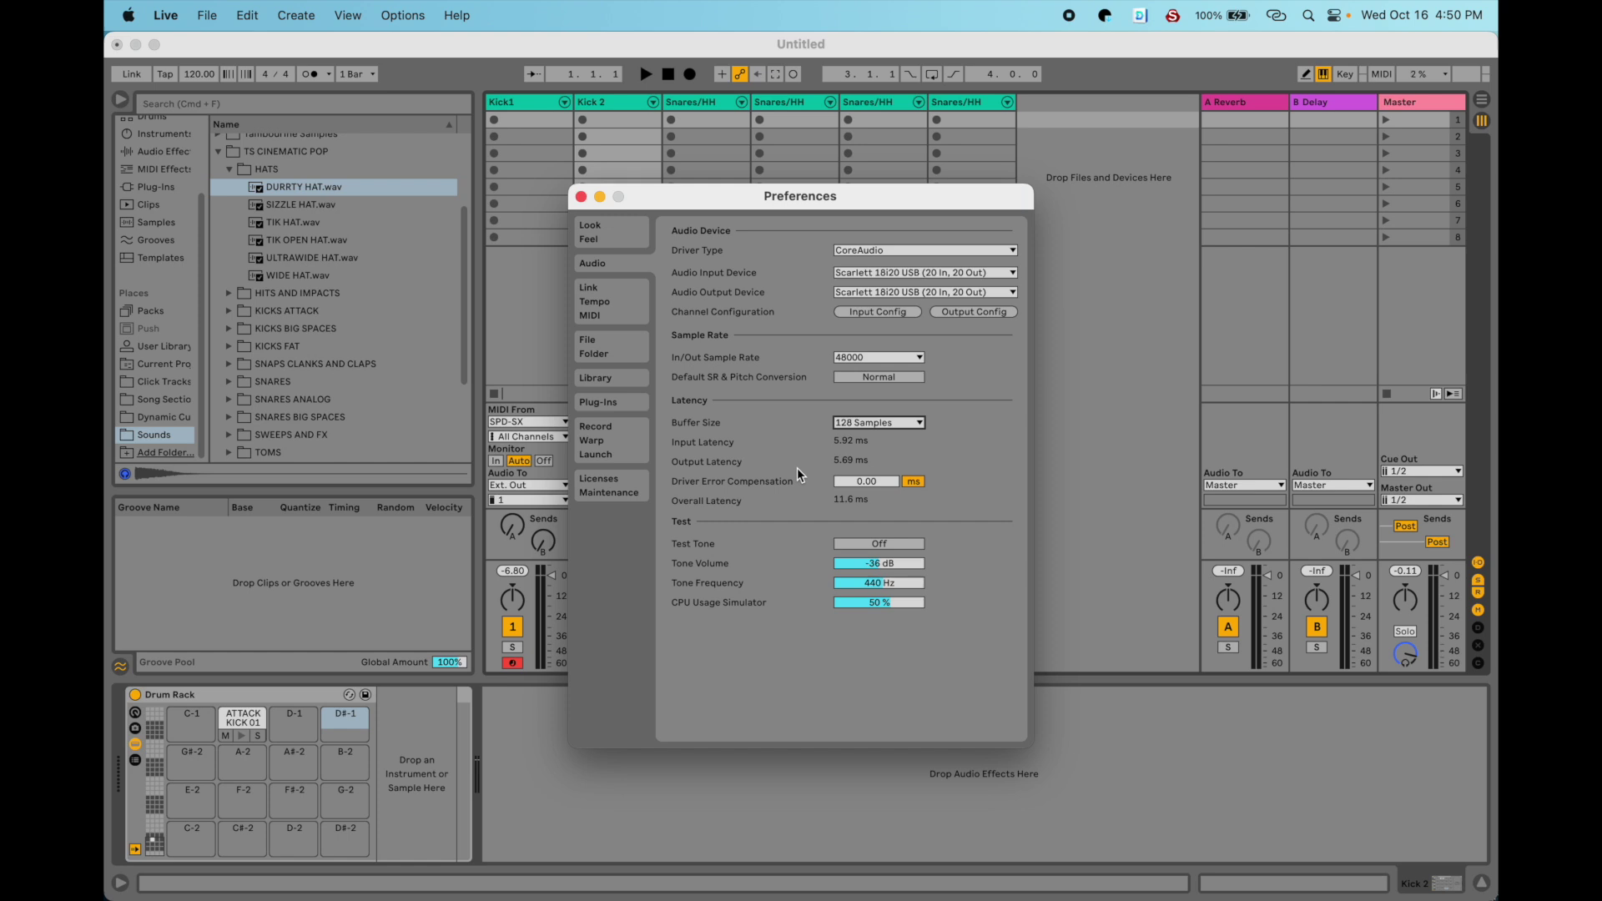
Try different audio buffer sizes in the audio preferences, and close the preferences.
{"action": "left_click", "coordinate": [877, 423]}
{"action": "left_click", "coordinate": [871, 459]}
{"action": "left_click", "coordinate": [877, 426]}
{"action": "left_click", "coordinate": [877, 520]}
{"action": "left_click", "coordinate": [874, 422]}
{"action": "left_click", "coordinate": [870, 463]}
{"action": "left_click", "coordinate": [581, 196]}
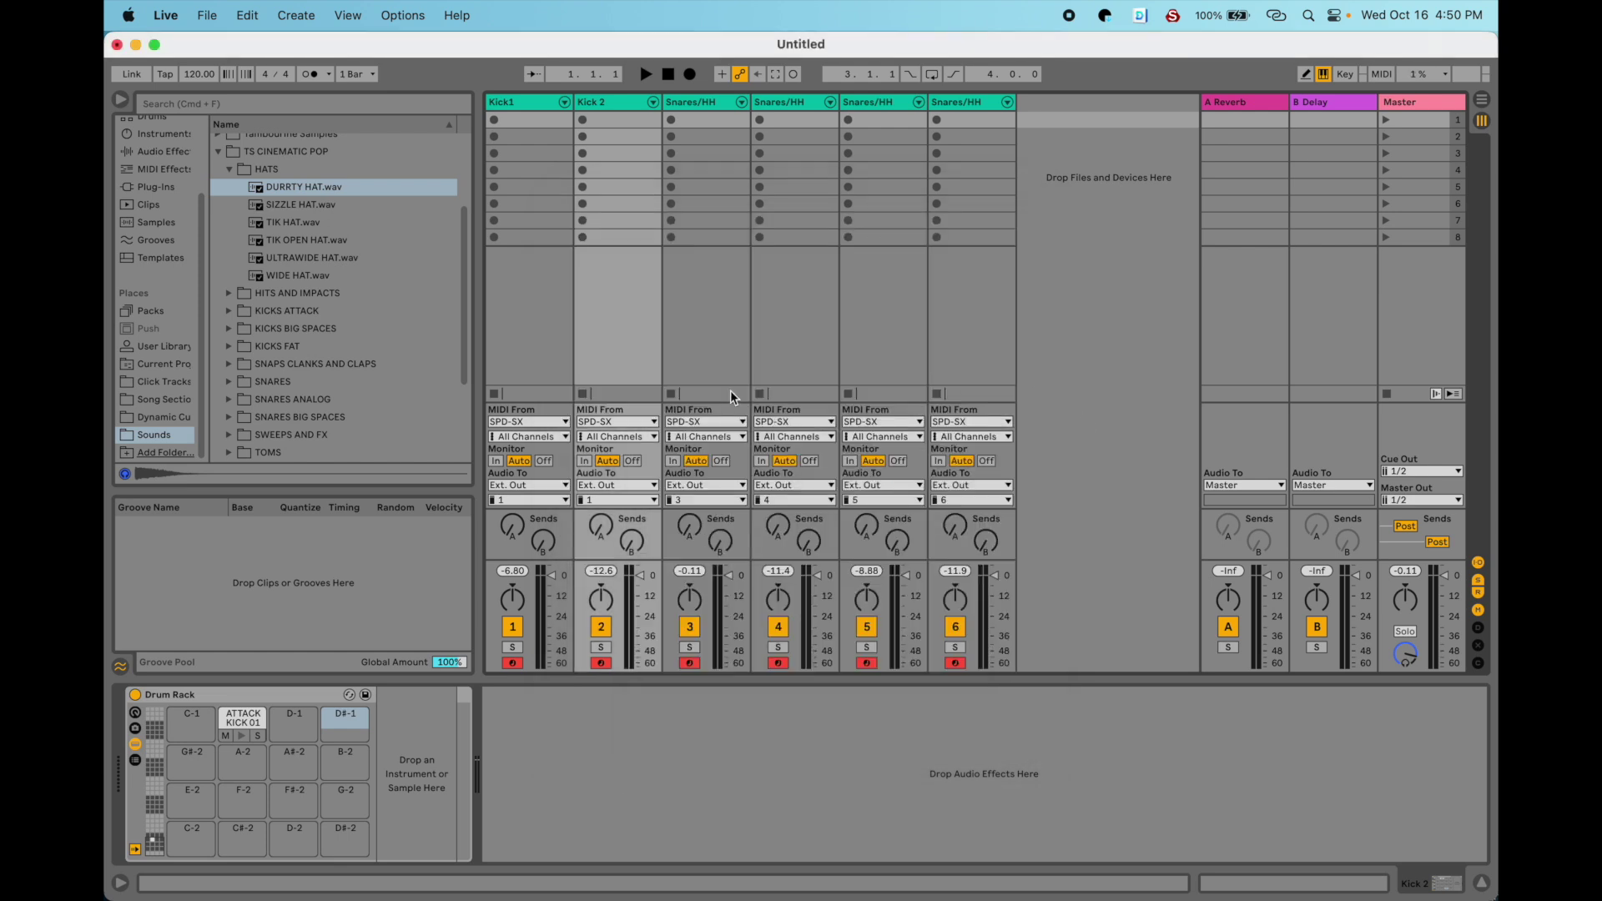
Load DISTANT FLAM WET+, CLANK CHASM, CLANK BELL, BEEF FLAM 1 and BANGVERB 1 onto Kick1's Drum Rack pads D-2, F-2, G-2, F#-2 and D#-2 respectively.
{"action": "left_click", "coordinate": [528, 102]}
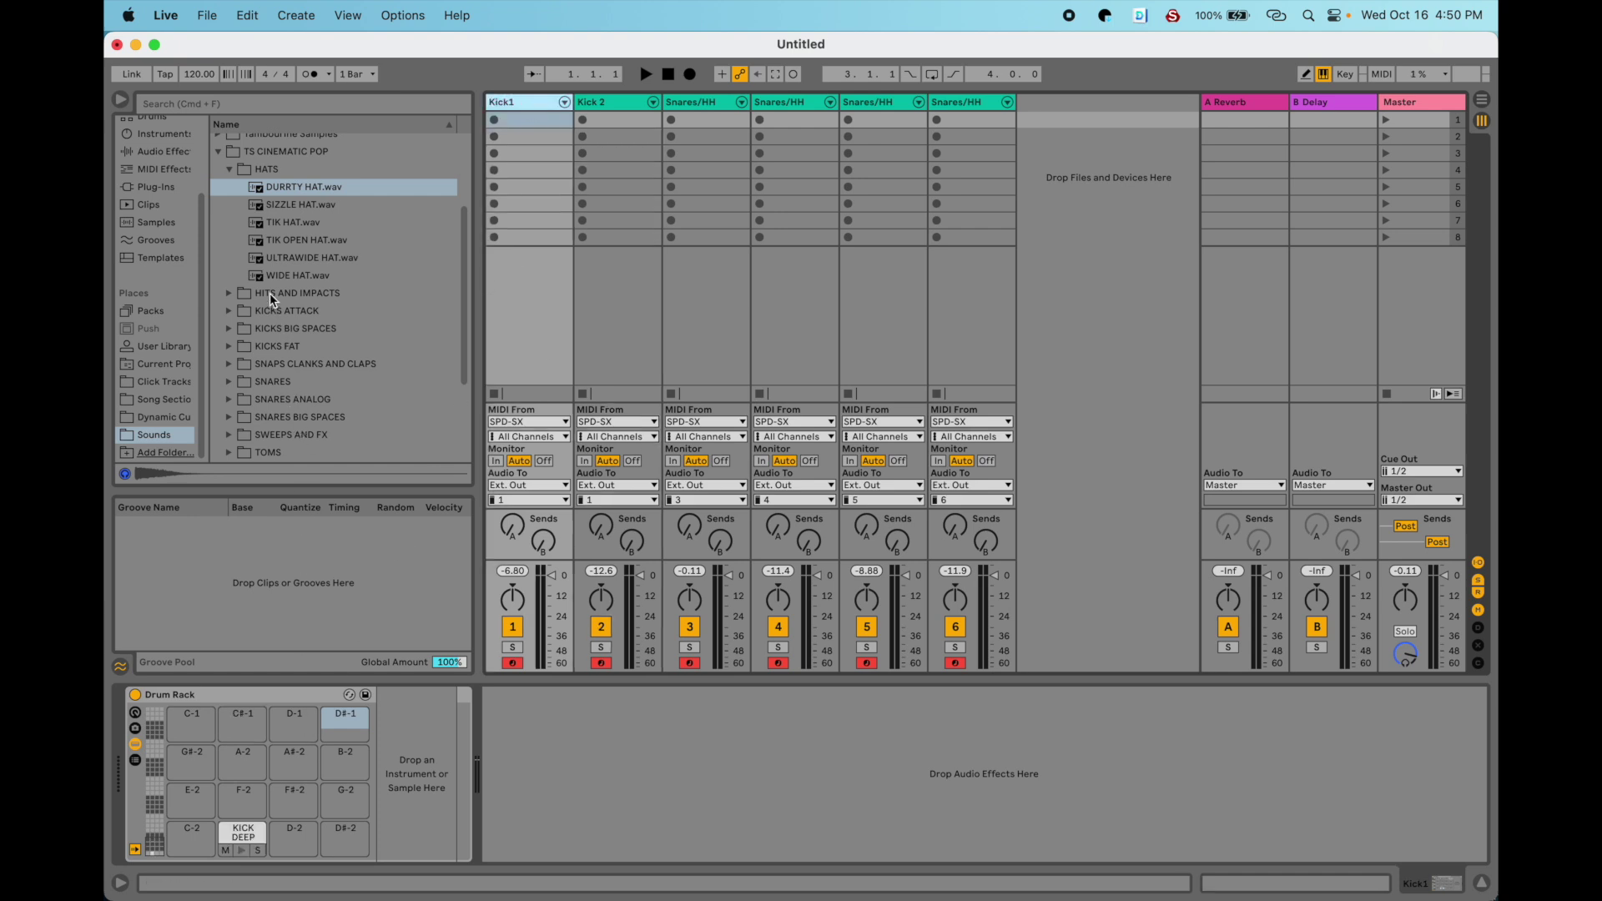
{"action": "left_click", "coordinate": [239, 292]}
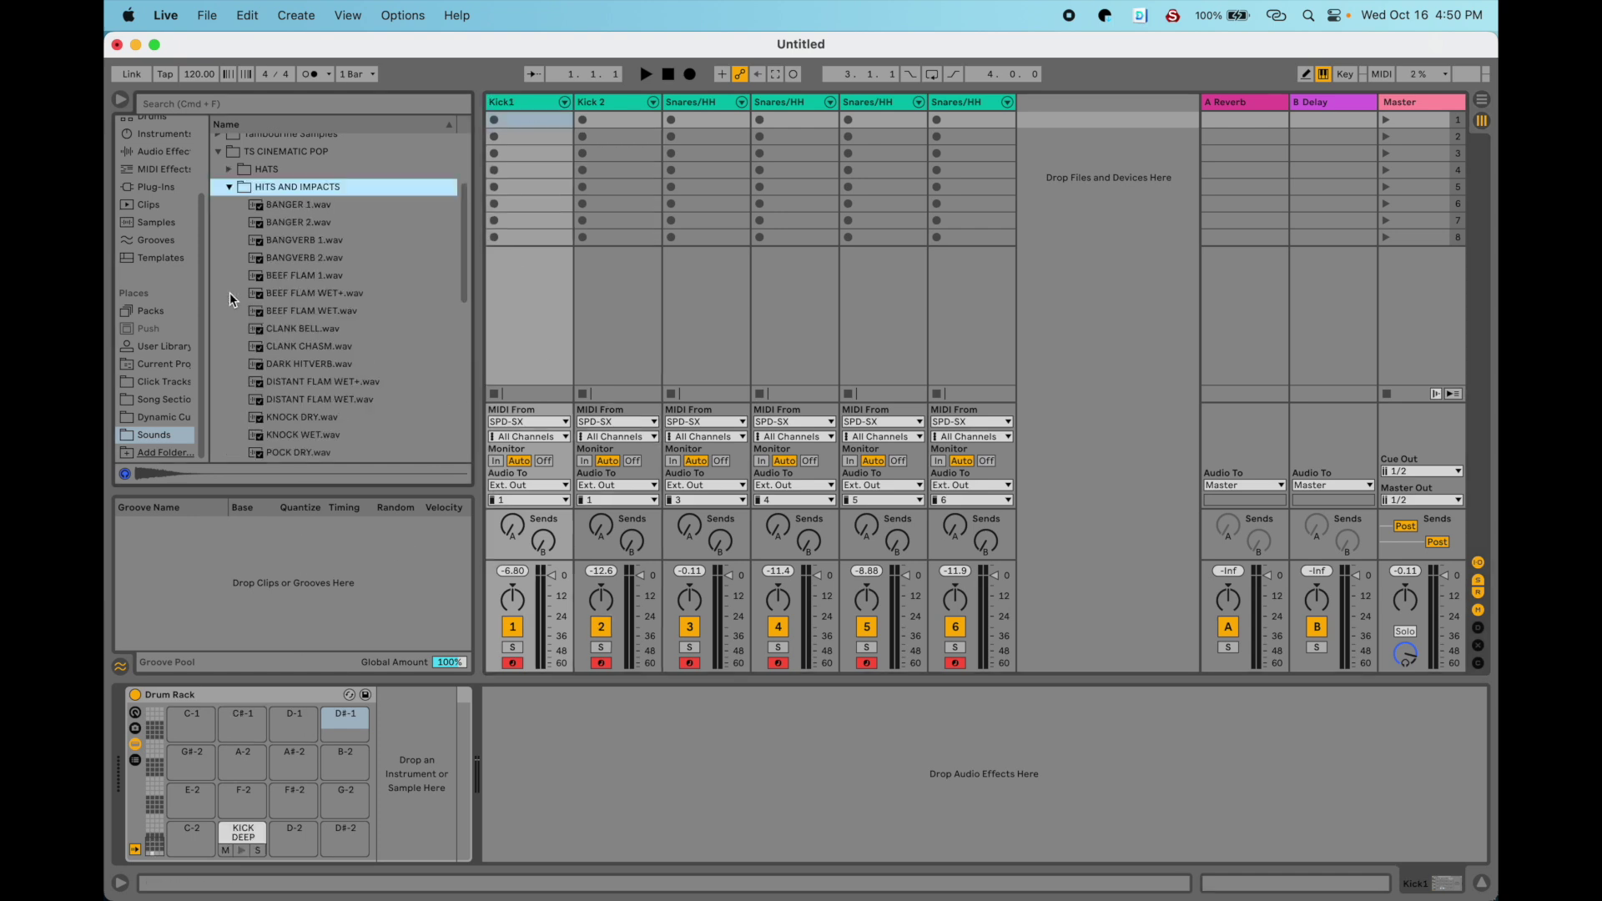
{"action": "left_click", "coordinate": [298, 380]}
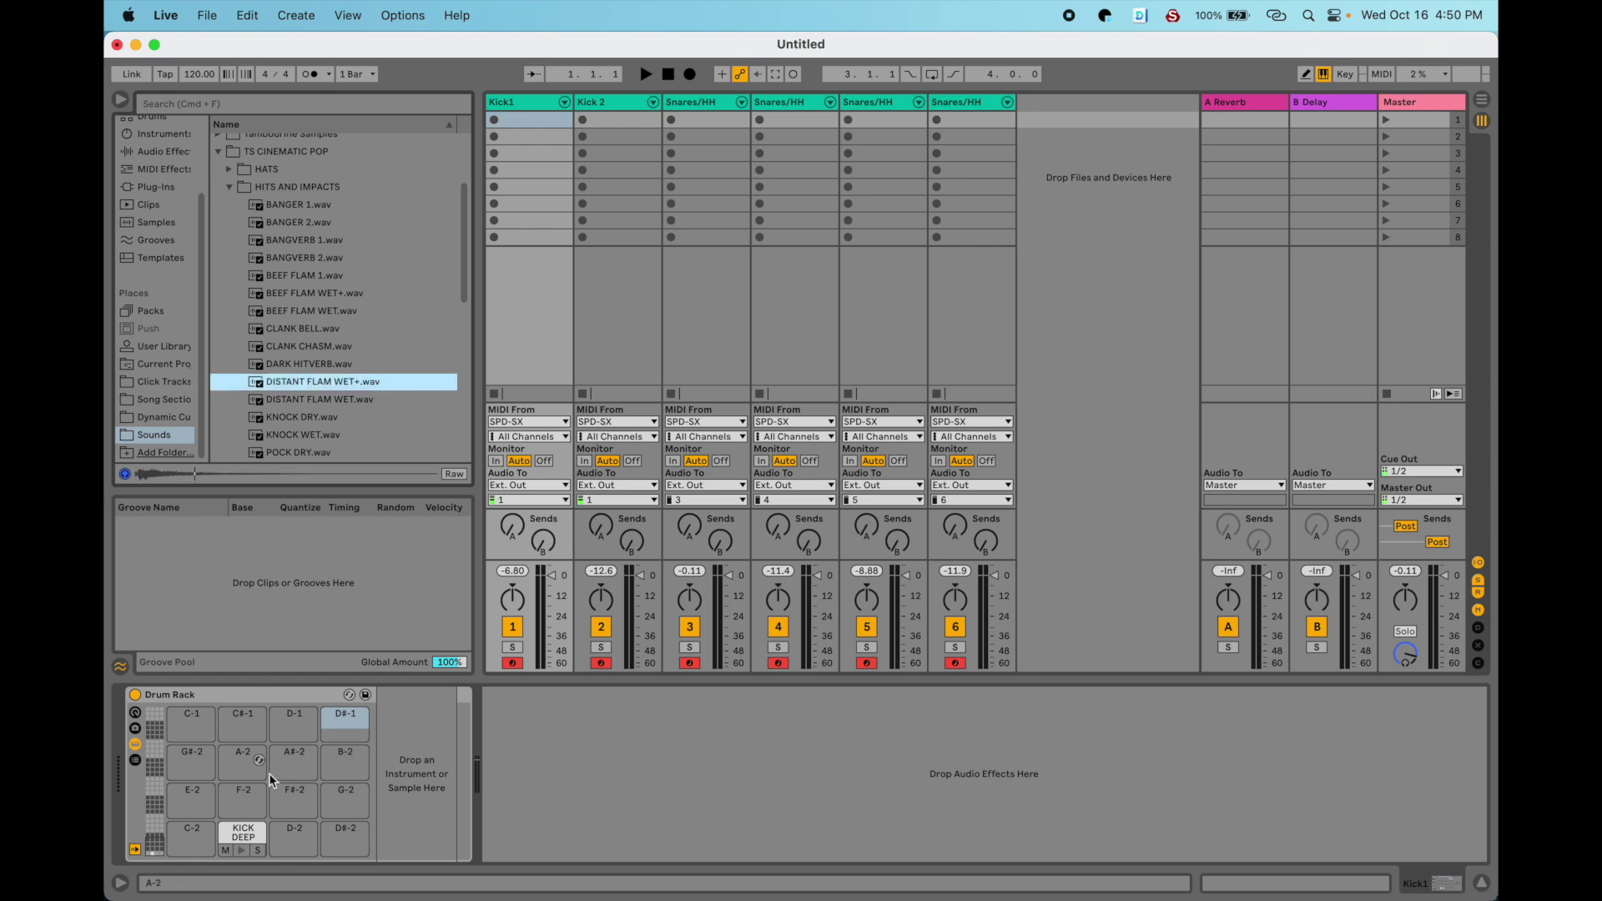
{"action": "left_click_drag", "start_coordinate": [307, 380], "coordinate": [294, 827]}
{"action": "left_click_drag", "start_coordinate": [301, 346], "coordinate": [240, 789]}
{"action": "left_click_drag", "start_coordinate": [309, 328], "coordinate": [342, 798]}
{"action": "left_click_drag", "start_coordinate": [315, 275], "coordinate": [297, 796]}
{"action": "left_click_drag", "start_coordinate": [292, 236], "coordinate": [345, 831]}
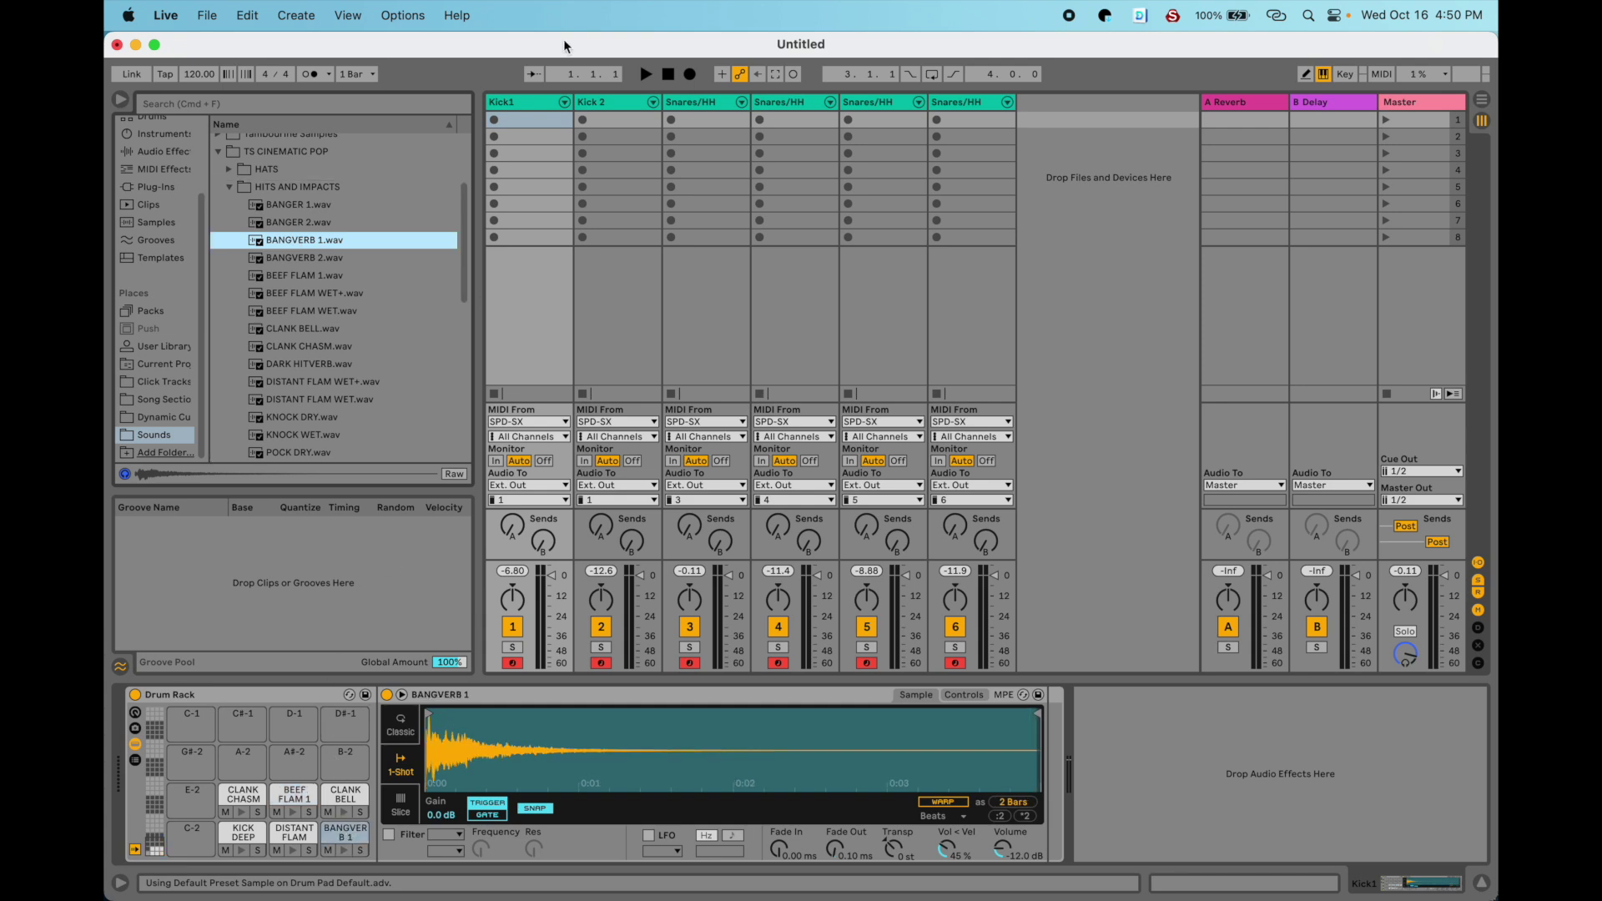
Delete the Kick 2 track and all four Snares/HH tracks, keeping only Kick1.
{"action": "left_click", "coordinate": [600, 102]}
{"action": "key", "text": "Delete"}
{"action": "key", "text": "Delete"}
{"action": "key", "text": "Delete"}
{"action": "key", "text": "Delete"}
{"action": "key", "text": "Delete"}
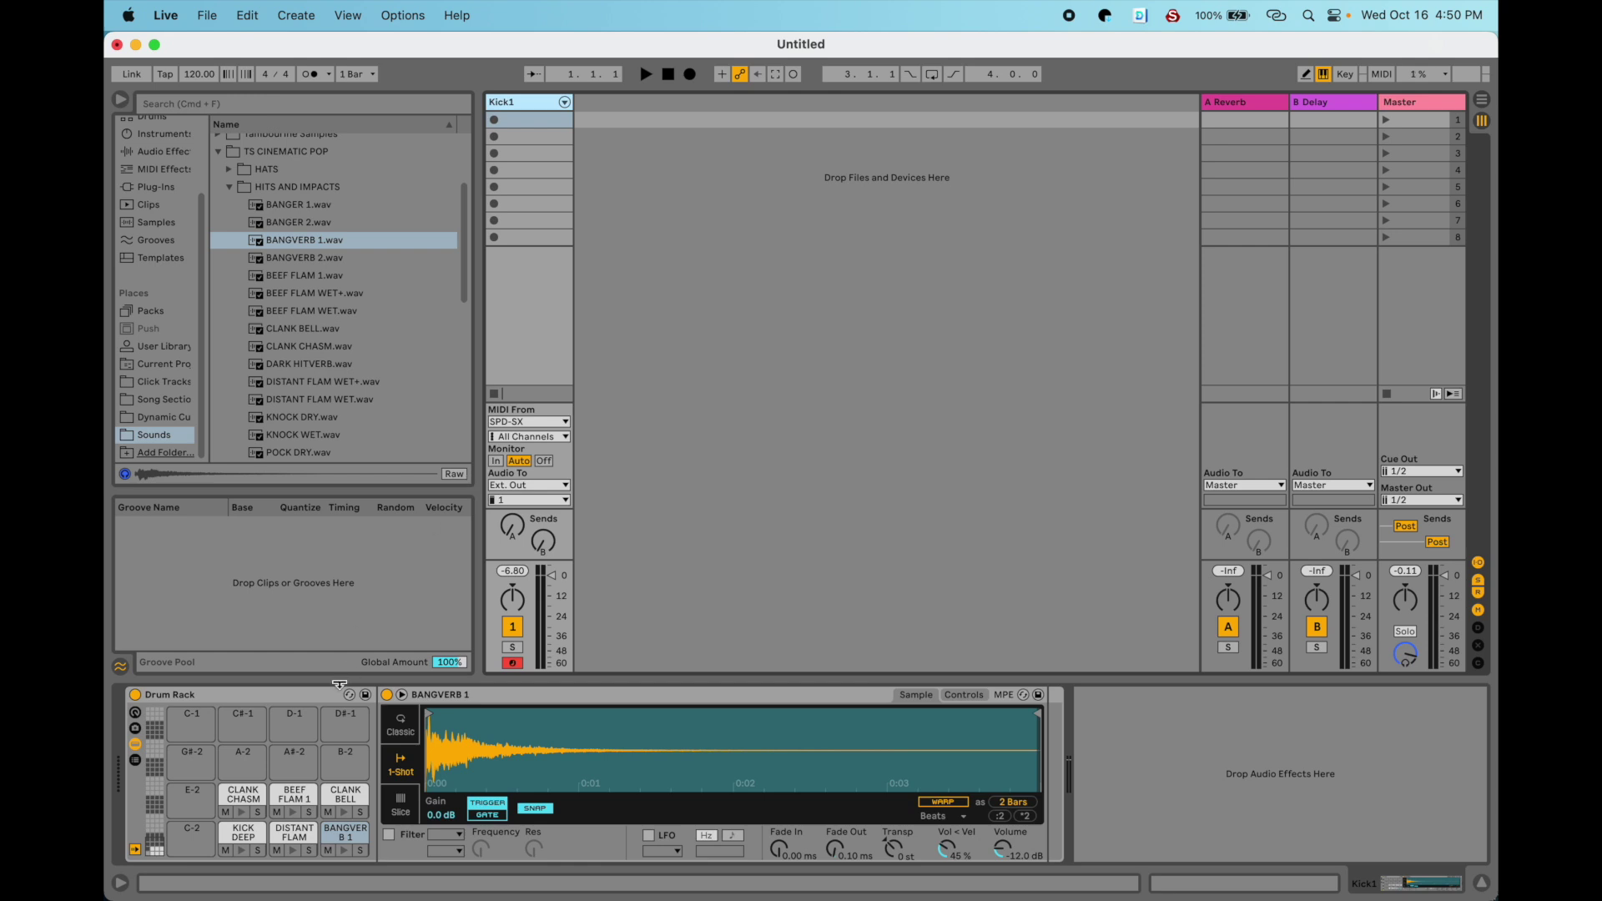
Replace the samples on Kick1's Drum Rack pads F-2 and F#-2 with POCK HI WET and WHIP FLAM 1.
{"action": "left_click", "coordinate": [283, 797]}
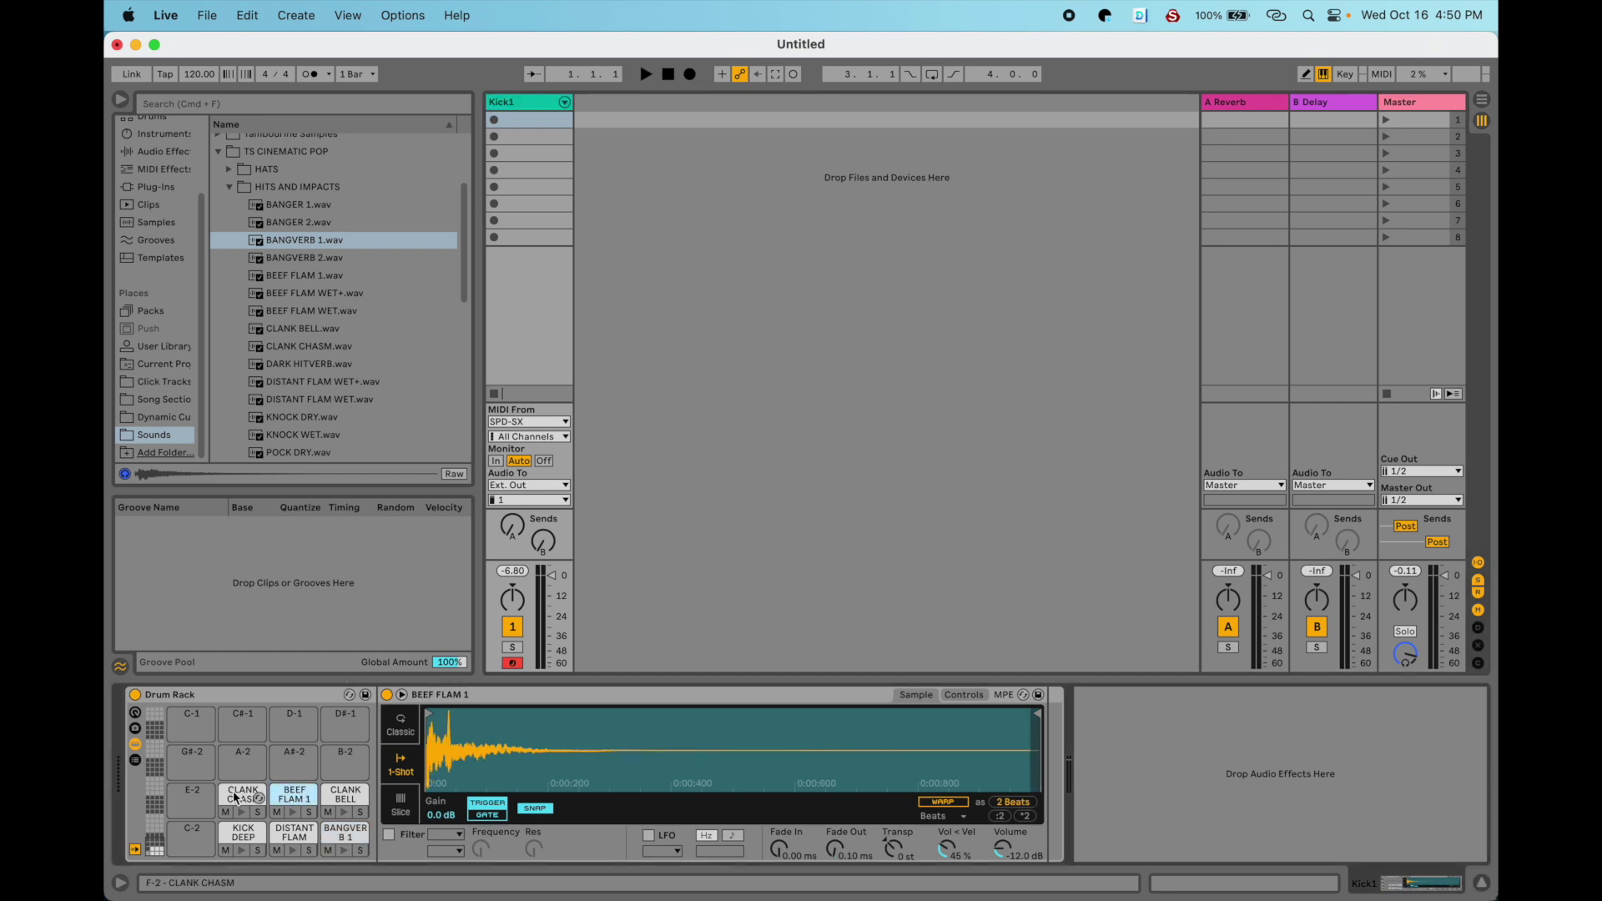
{"action": "scroll", "coordinate": [349, 318], "scroll_direction": "down", "scroll_amount": 4}
{"action": "scroll", "coordinate": [348, 327], "scroll_direction": "down", "scroll_amount": 3}
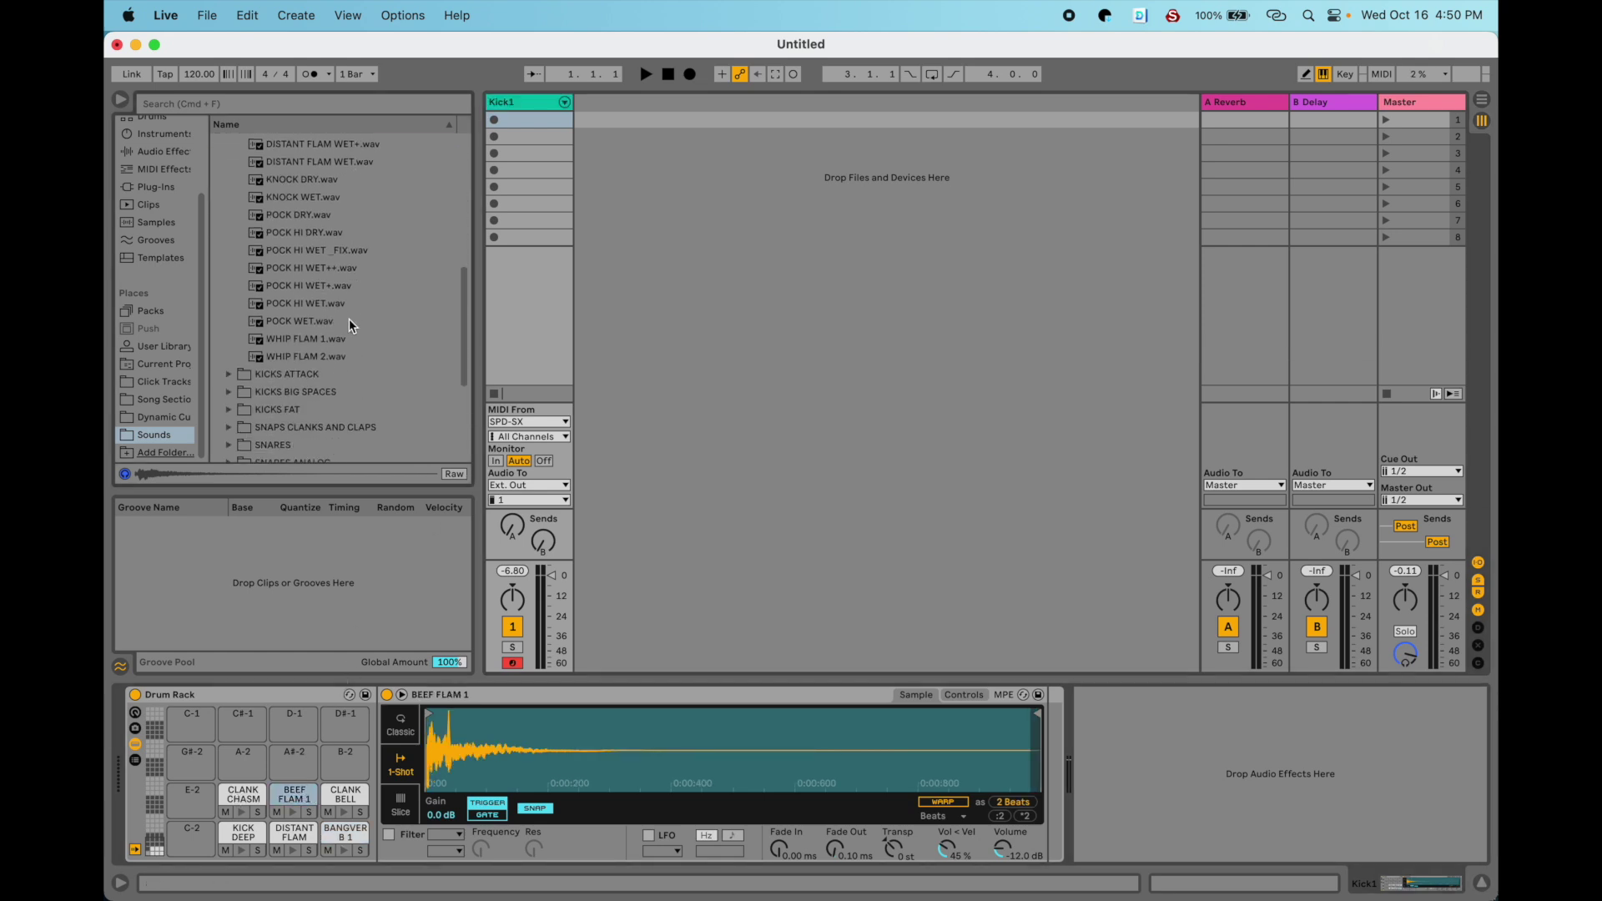
{"action": "left_click", "coordinate": [302, 303]}
{"action": "left_click_drag", "start_coordinate": [282, 799], "coordinate": [244, 798]}
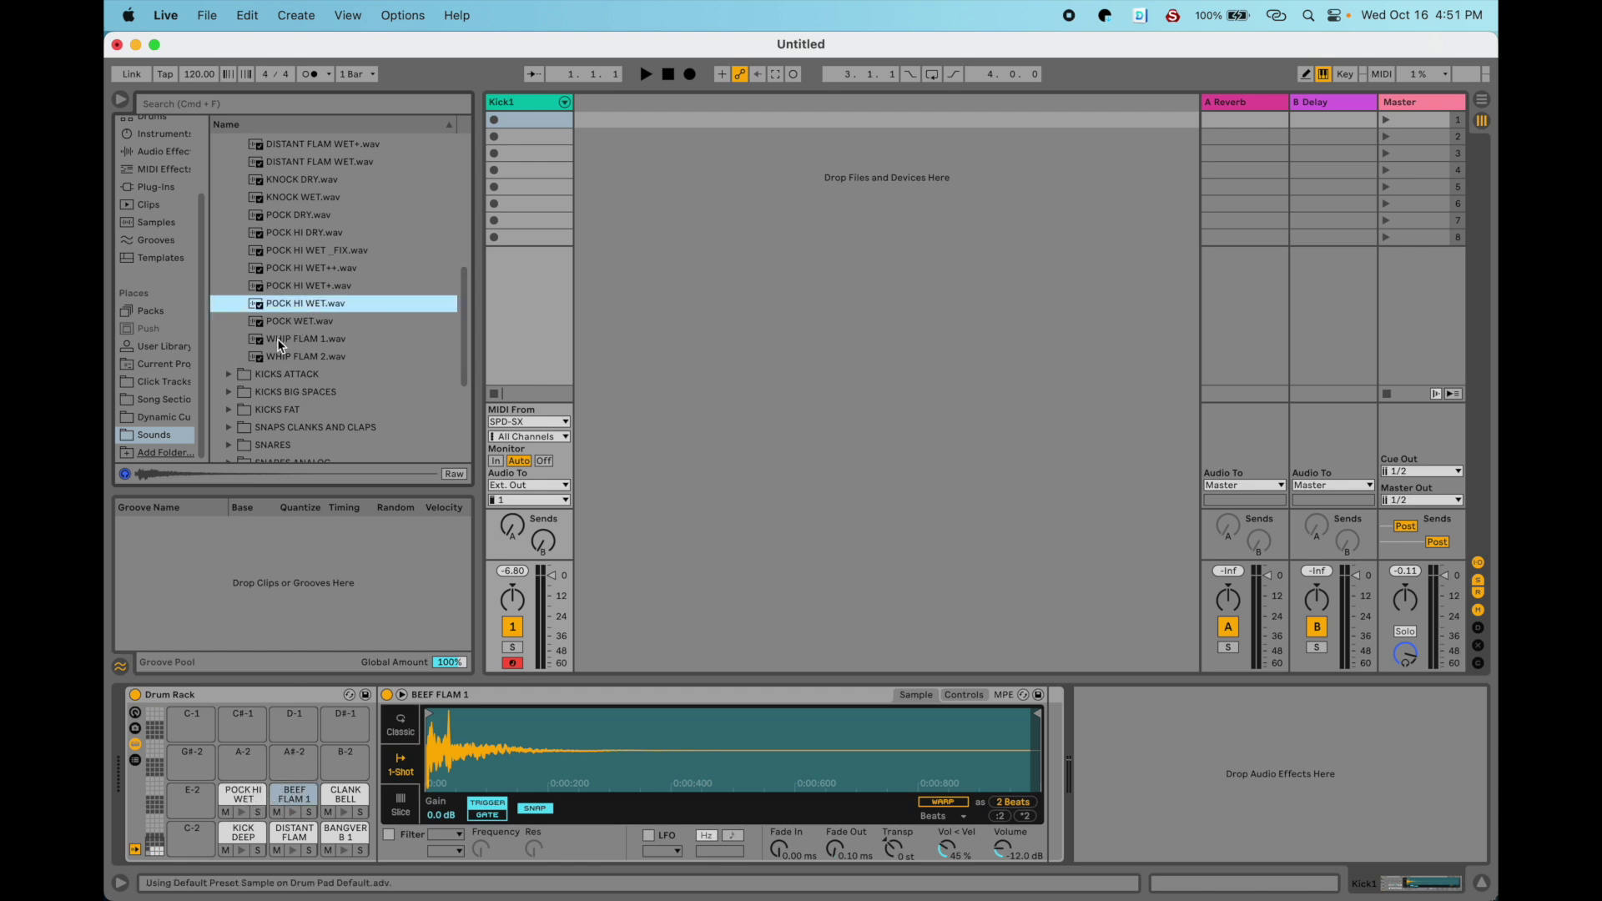
{"action": "left_click_drag", "start_coordinate": [292, 337], "coordinate": [292, 793]}
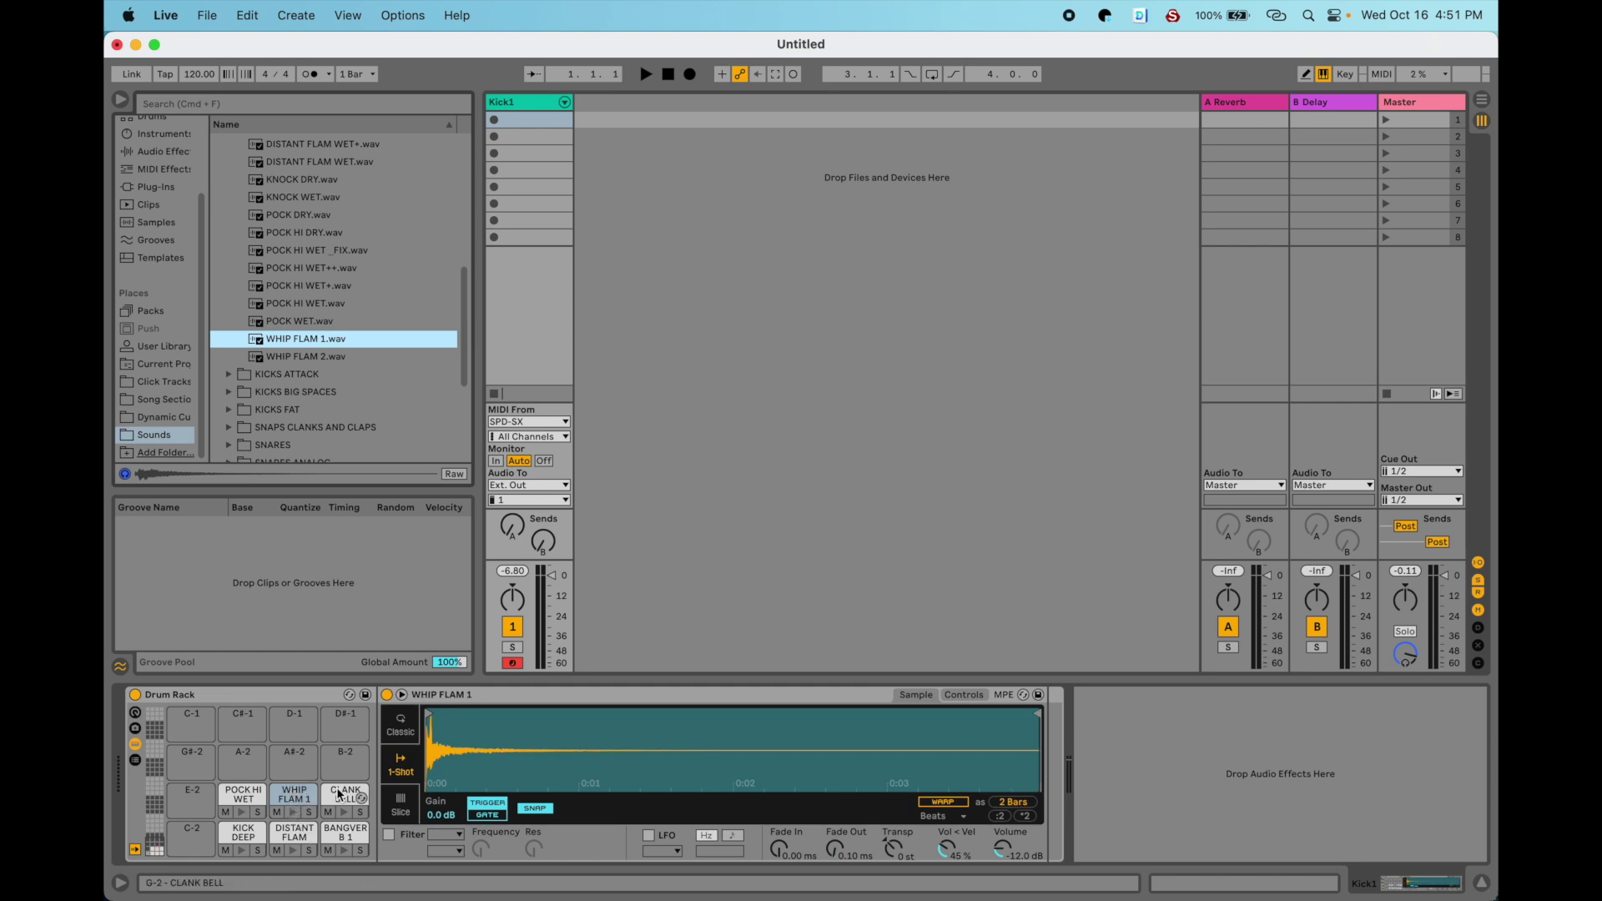
Replace the CLANK BELL sample on pad G-2 with BIG SNARE 01 C from the SNARES folder.
{"action": "scroll", "coordinate": [277, 314], "scroll_direction": "up", "scroll_amount": 2}
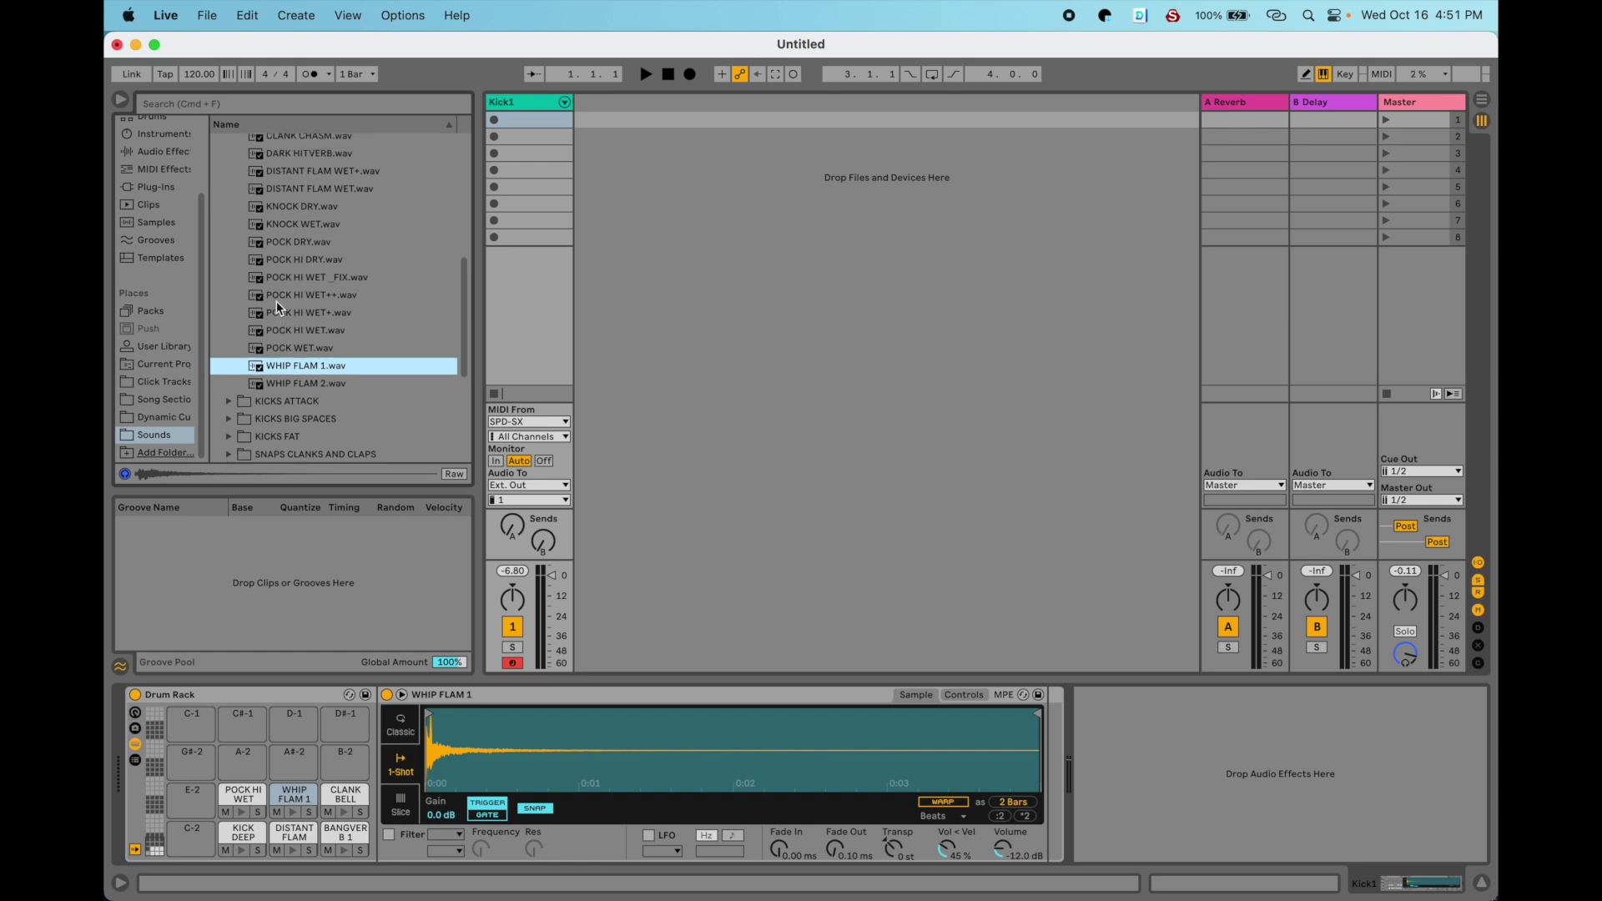
{"action": "scroll", "coordinate": [278, 308], "scroll_direction": "up", "scroll_amount": 4}
{"action": "scroll", "coordinate": [278, 308], "scroll_direction": "up", "scroll_amount": 8}
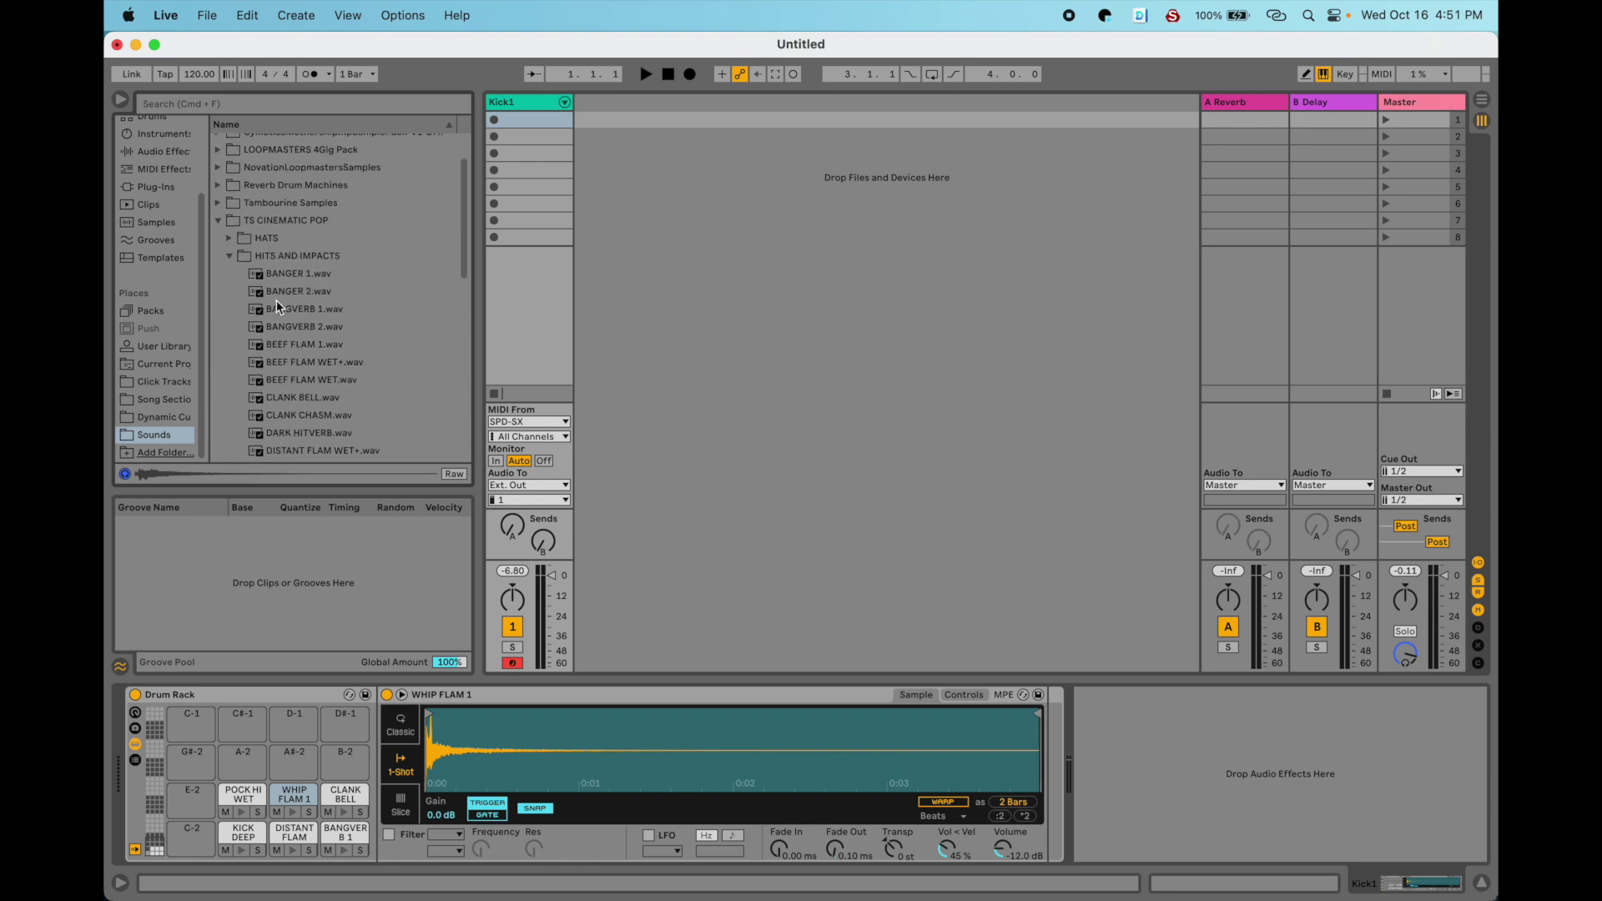
{"action": "left_click", "coordinate": [229, 255]}
{"action": "scroll", "coordinate": [248, 363], "scroll_direction": "down", "scroll_amount": 3}
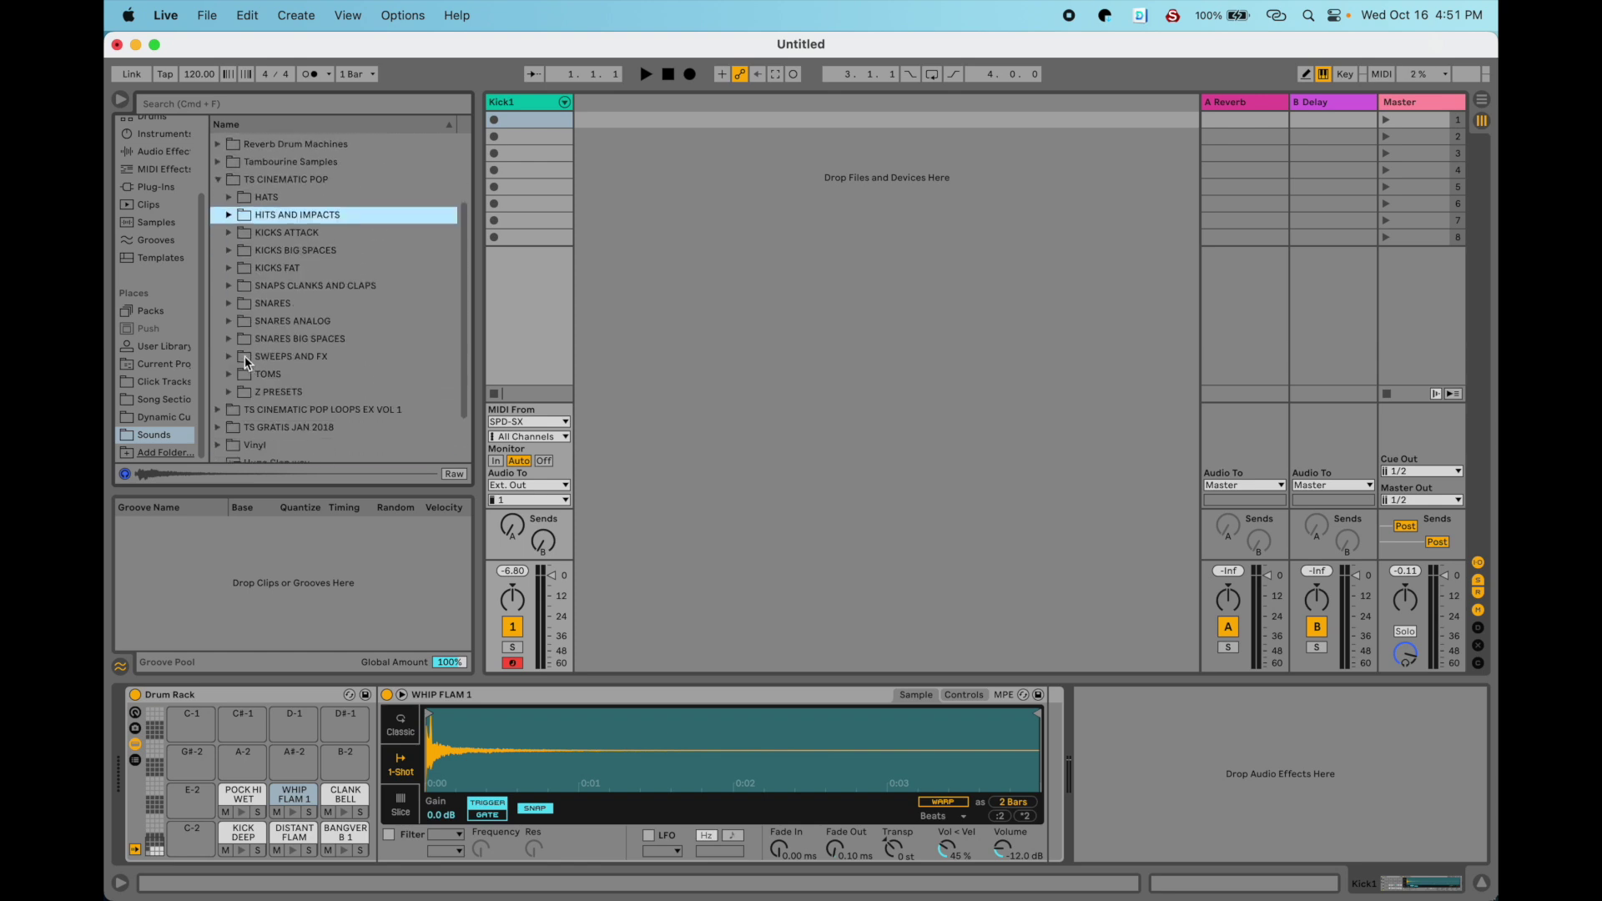
{"action": "left_click", "coordinate": [229, 304]}
{"action": "left_click", "coordinate": [305, 356]}
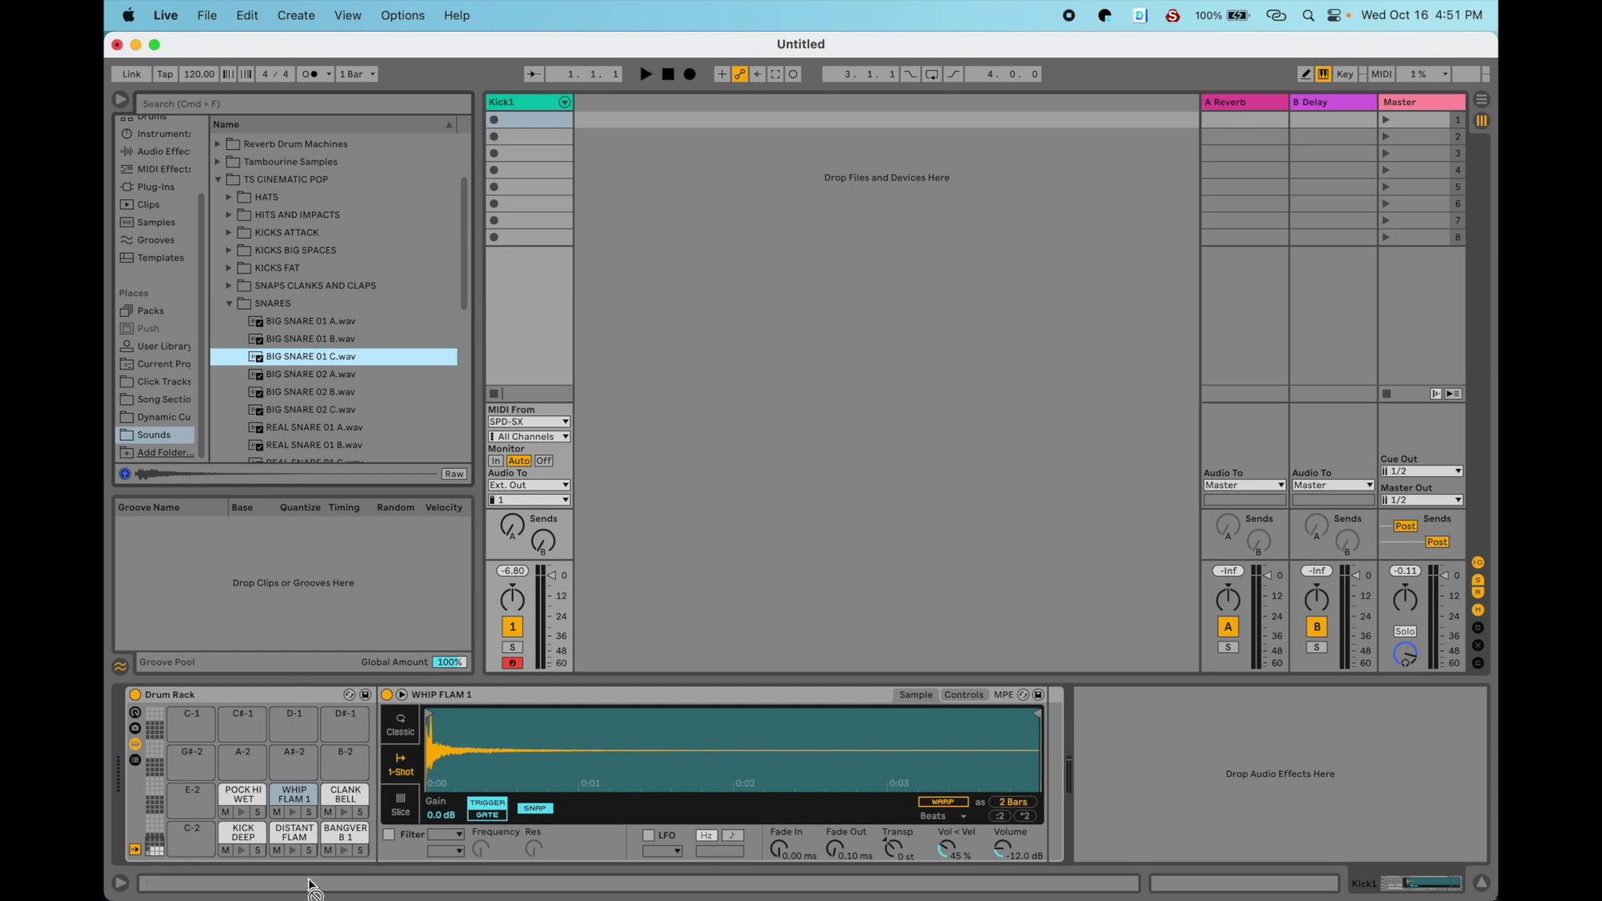
{"action": "left_click_drag", "start_coordinate": [330, 814], "coordinate": [339, 795]}
{"action": "left_click", "coordinate": [339, 794]}
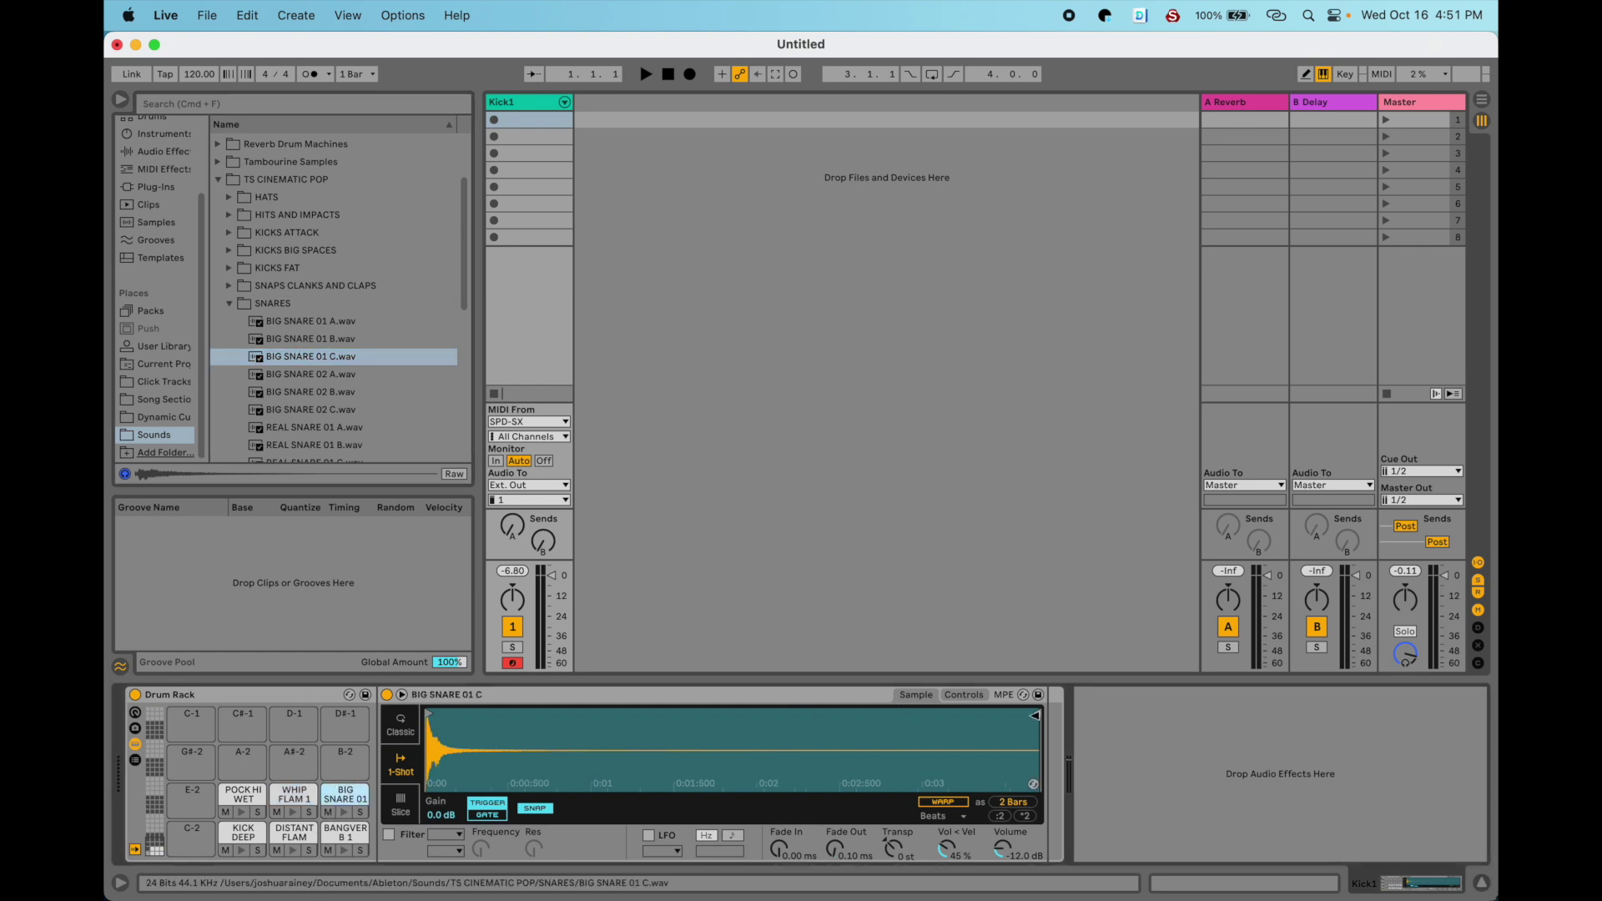
Trim the end of BIG SNARE 01 C to about 1 second and set its fade-out to 341 ms.
{"action": "left_click_drag", "start_coordinate": [1013, 802], "coordinate": [1014, 851]}
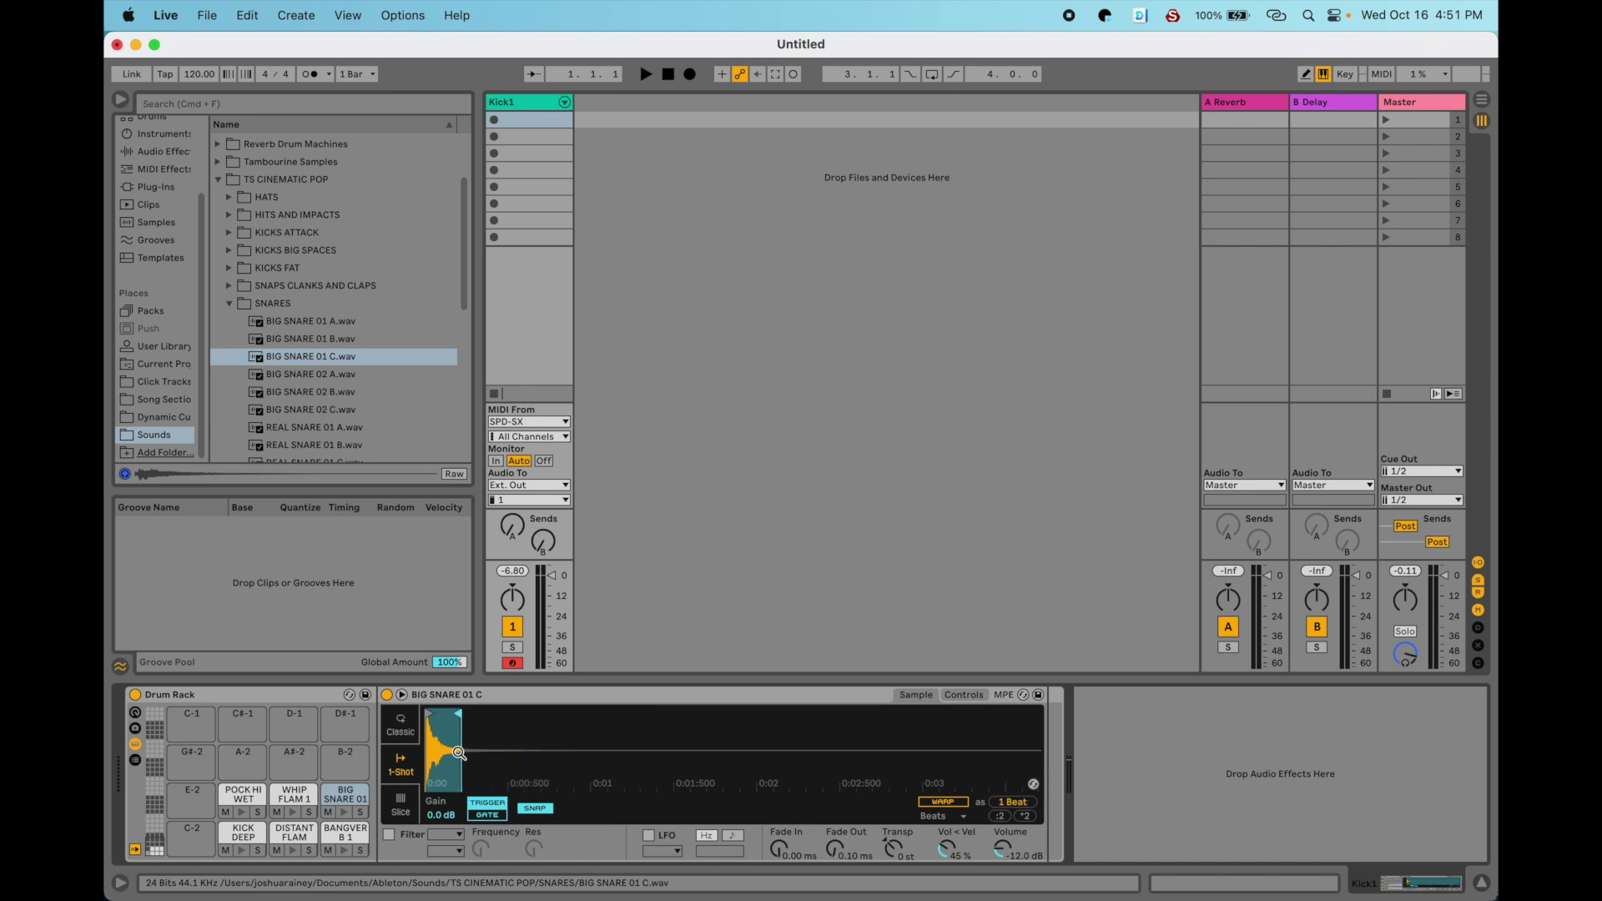
{"action": "left_click_drag", "start_coordinate": [457, 723], "coordinate": [468, 723]}
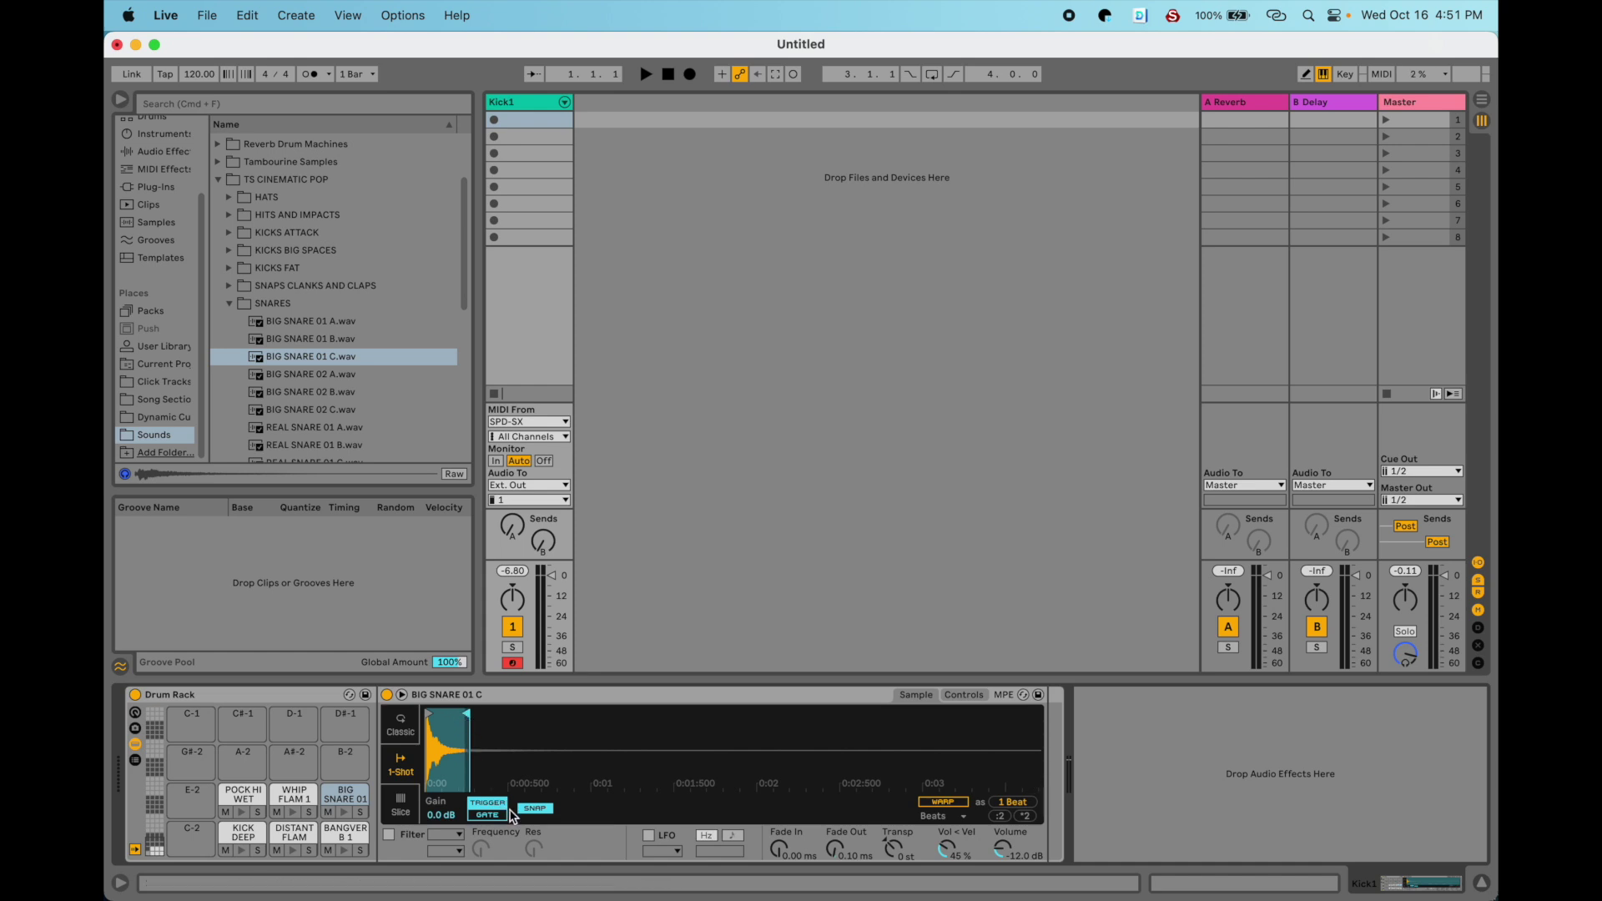
{"action": "left_click", "coordinate": [894, 848]}
{"action": "left_click_drag", "start_coordinate": [889, 853], "coordinate": [836, 826]}
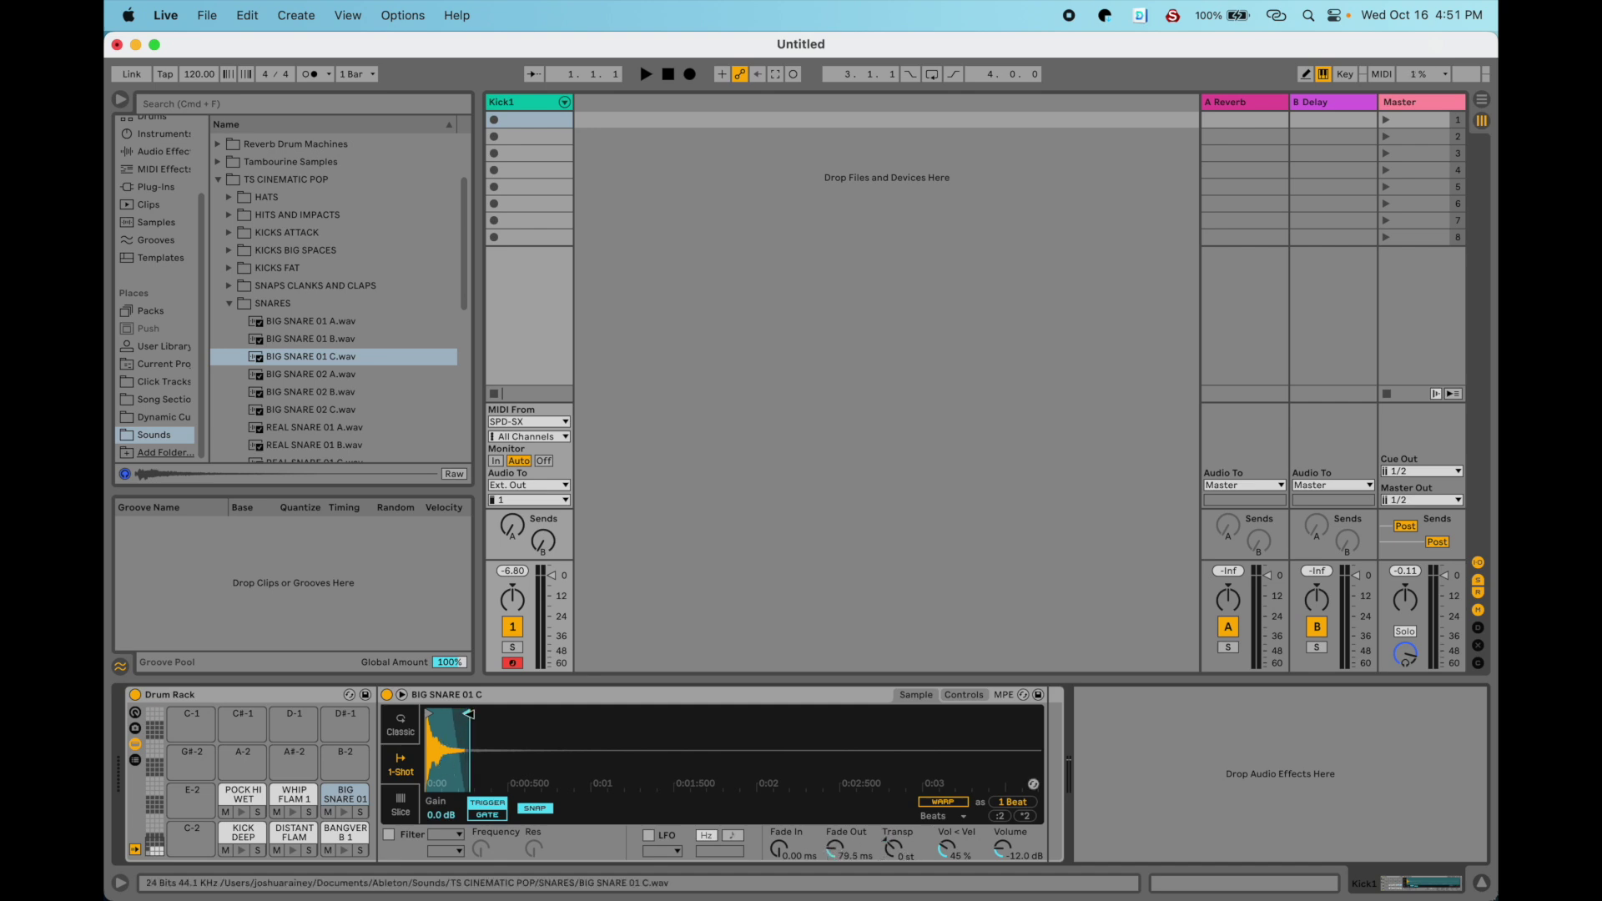
{"action": "left_click_drag", "start_coordinate": [469, 715], "coordinate": [592, 714]}
{"action": "mouse_move", "coordinate": [827, 846]}
{"action": "left_mouse_down"}
{"action": "mouse_move", "coordinate": [828, 822]}
{"action": "mouse_move", "coordinate": [840, 848]}
{"action": "mouse_move", "coordinate": [779, 830]}
{"action": "mouse_move", "coordinate": [779, 851]}
{"action": "left_mouse_up"}
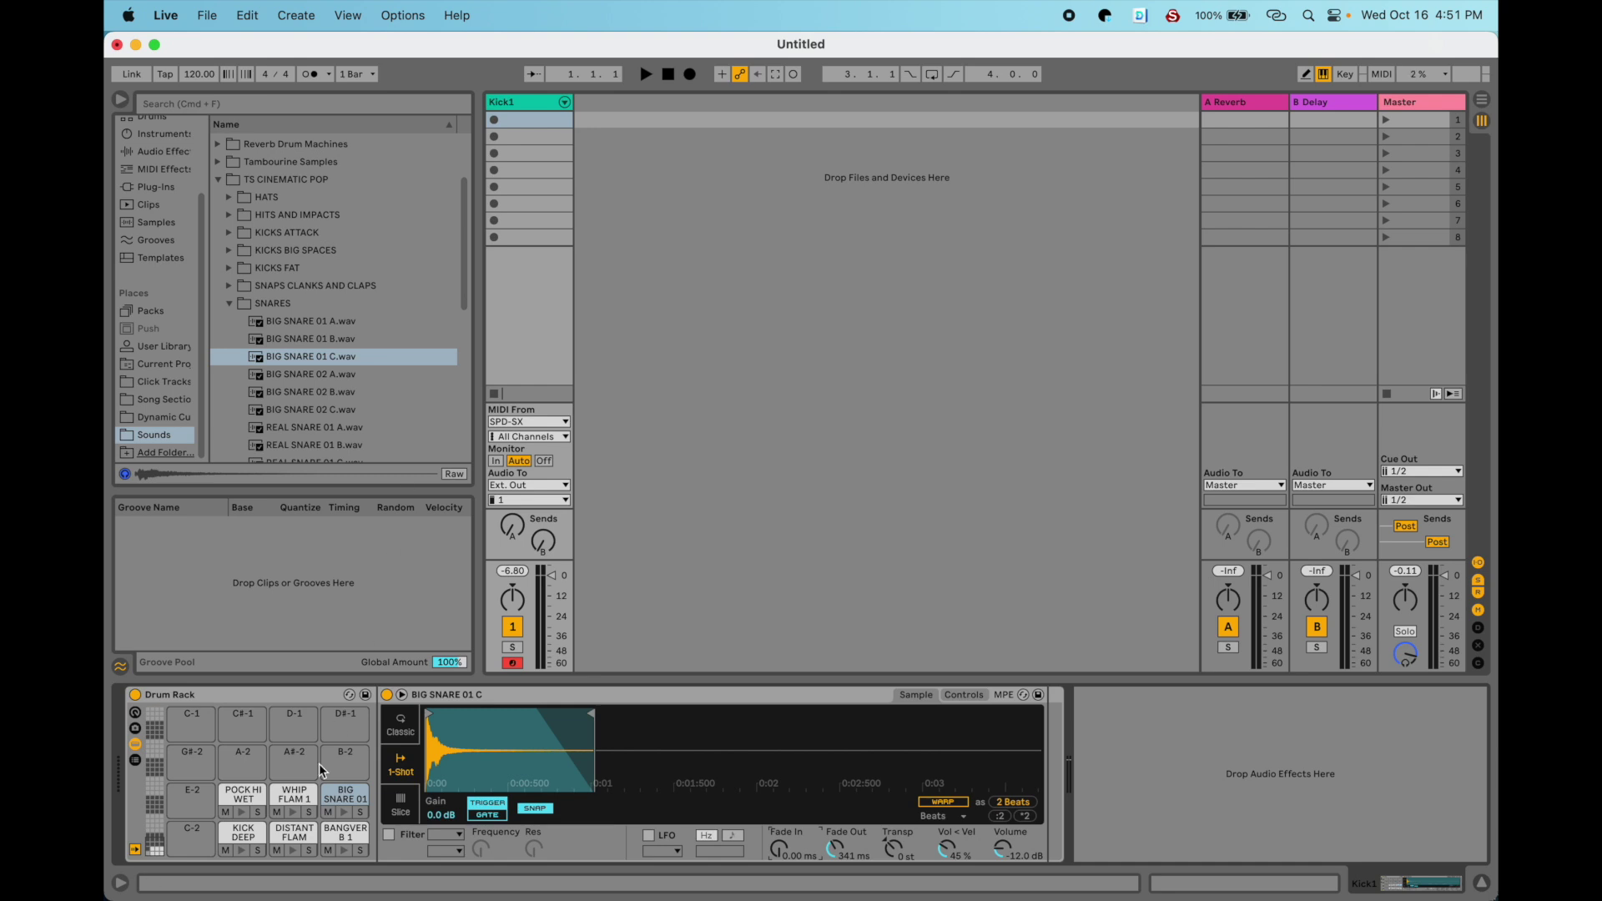
Delete BIG SNARE 01 C from pad G-2 and load KICK CHASM.wav from the Sounds folder there.
{"action": "key", "text": "BackSpace"}
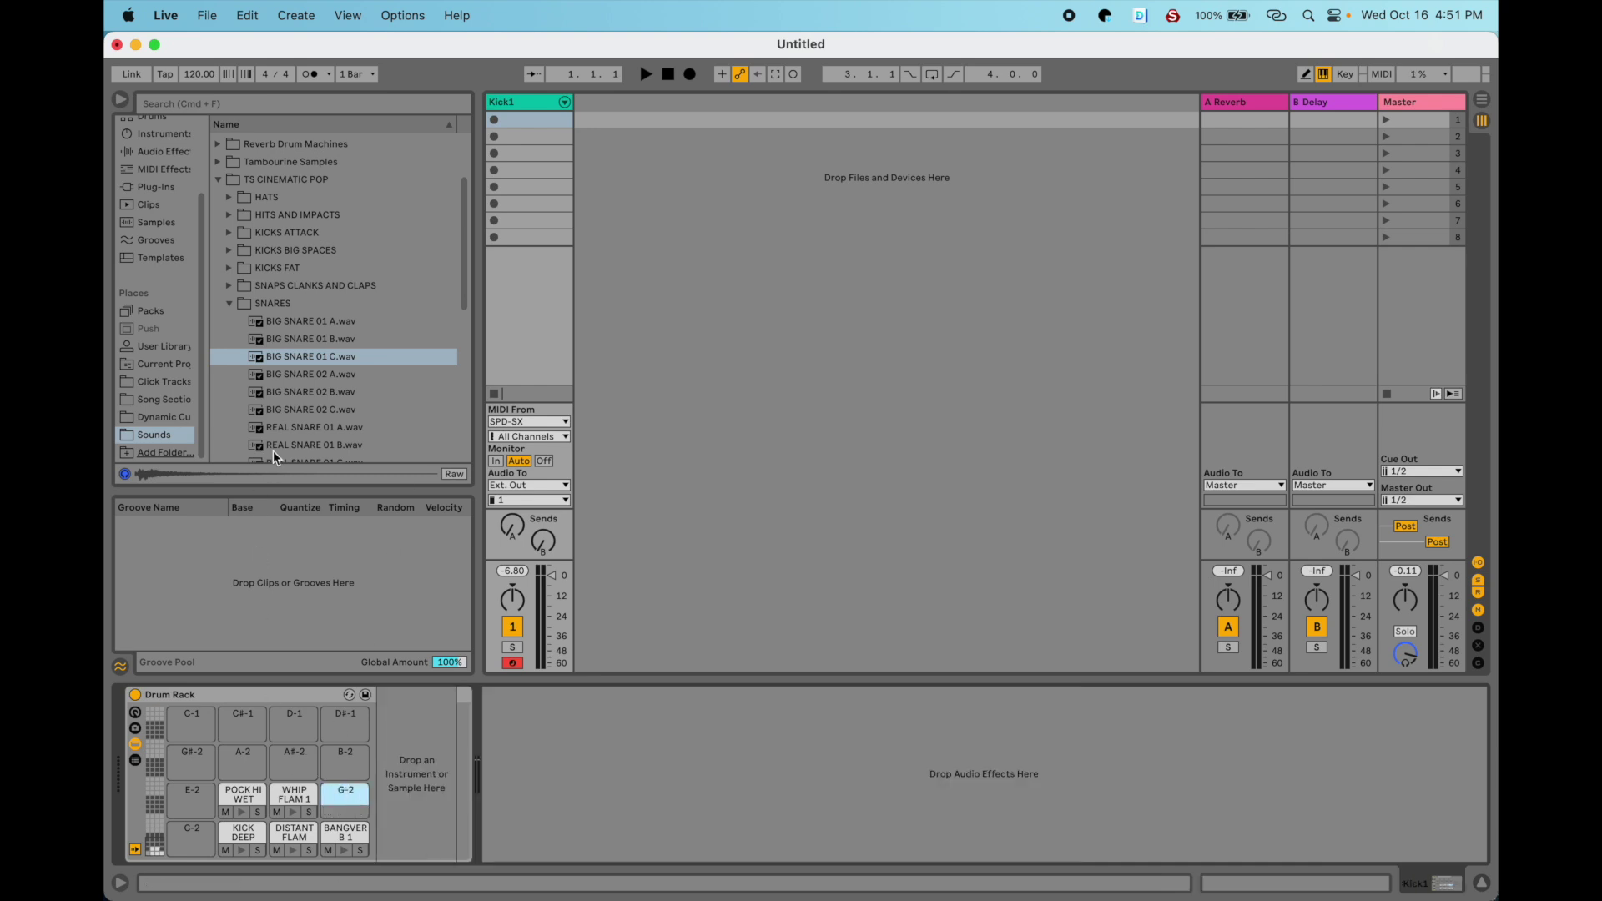
{"action": "left_click", "coordinate": [229, 304]}
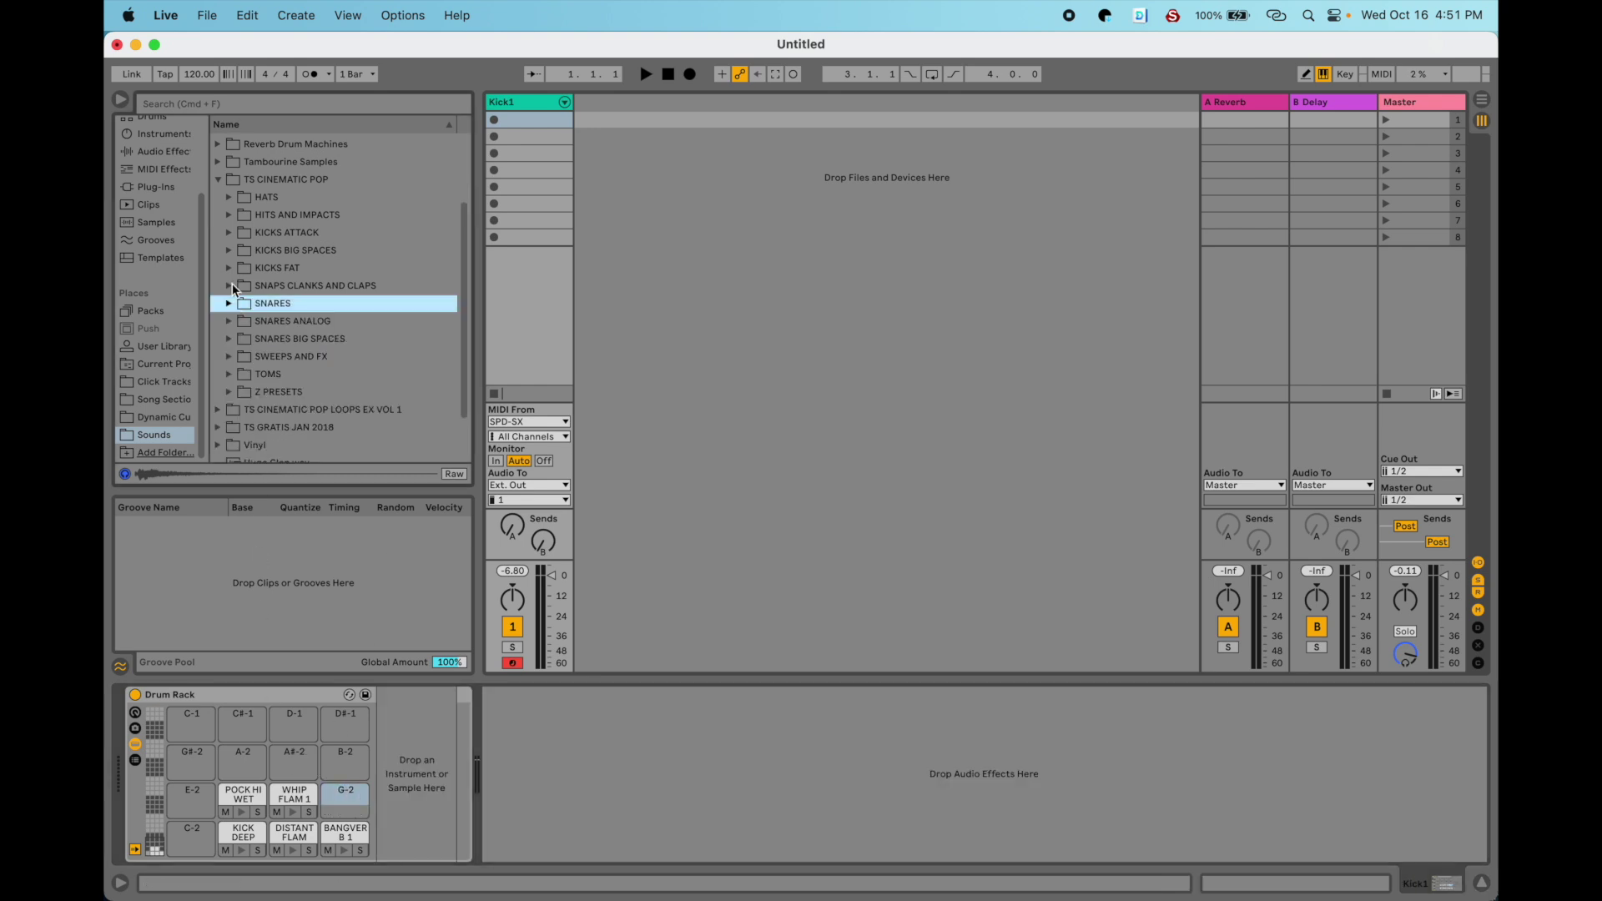
{"action": "left_click", "coordinate": [218, 180]}
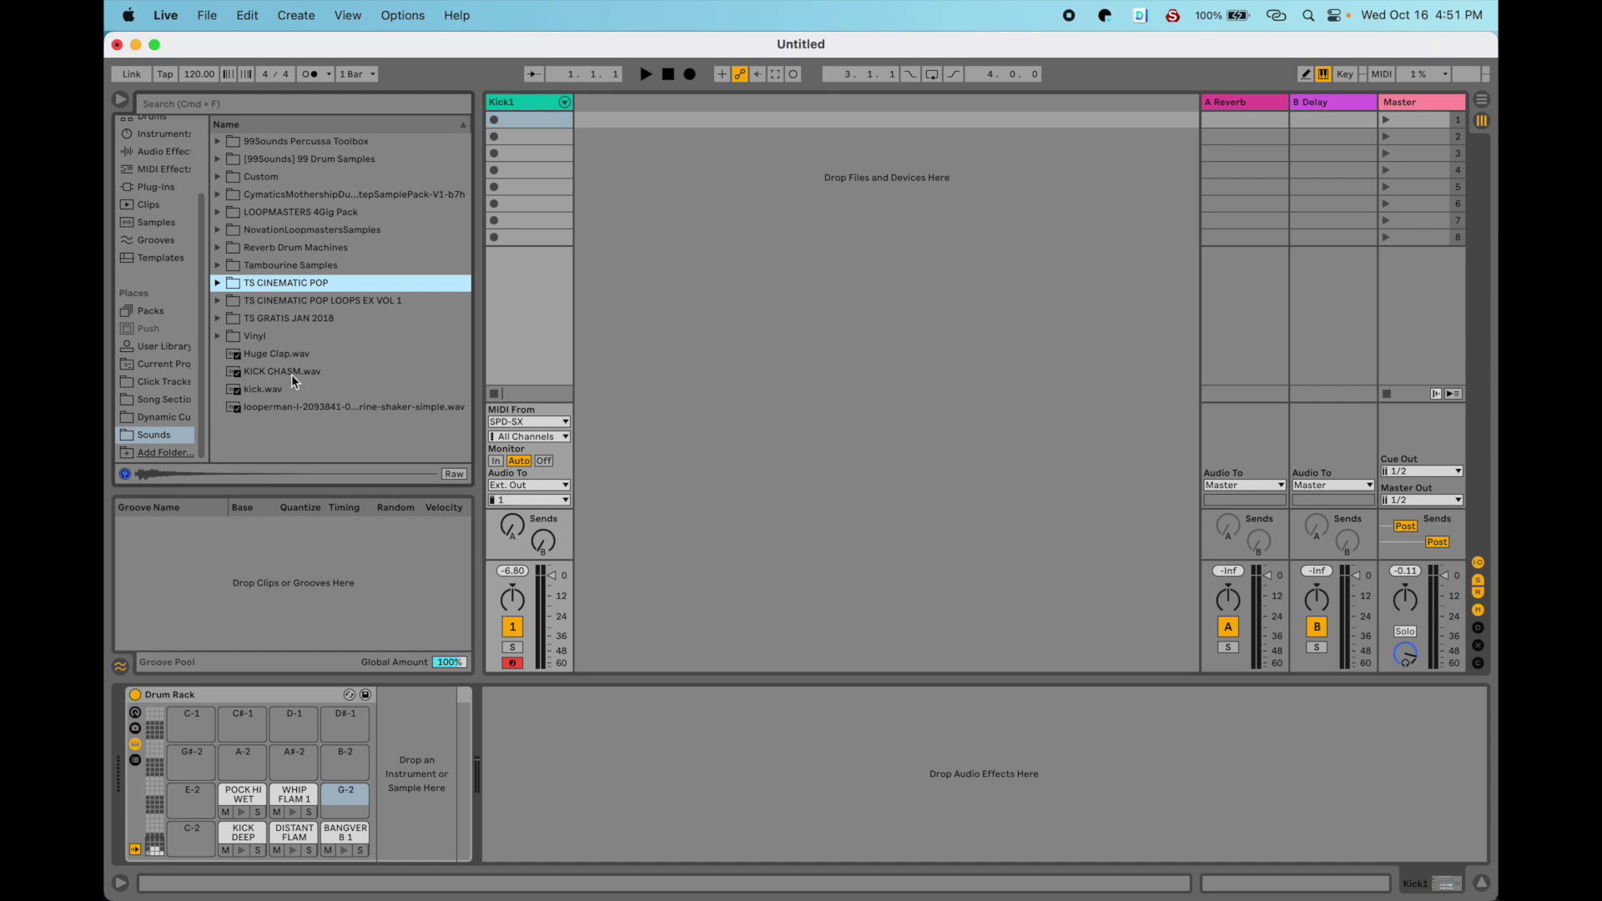
{"action": "left_click_drag", "start_coordinate": [294, 372], "coordinate": [338, 793]}
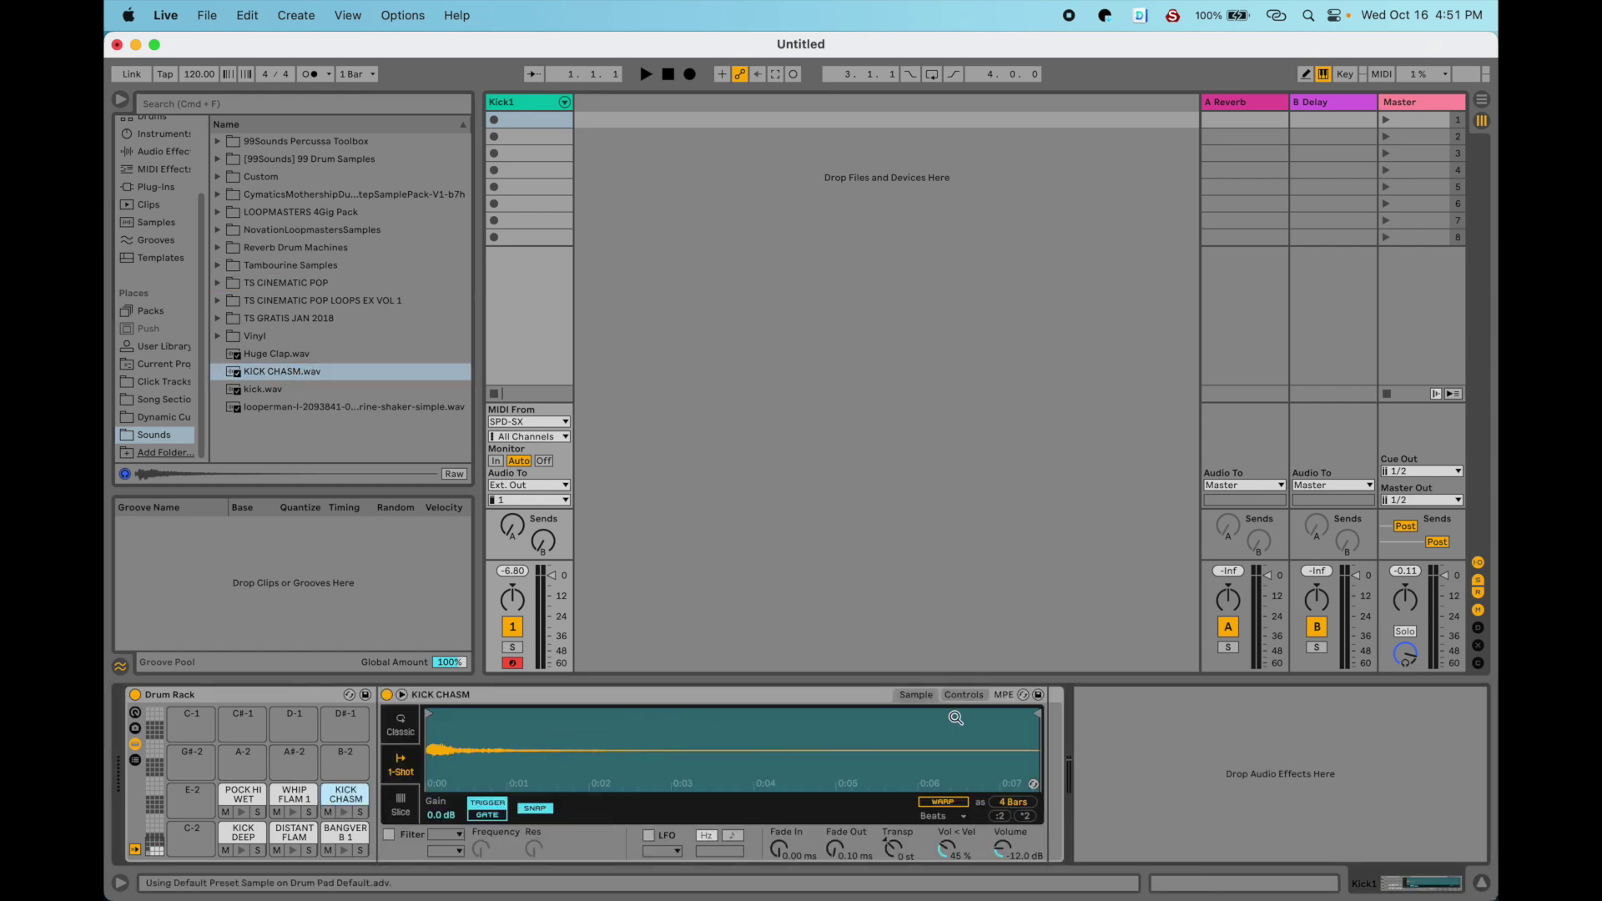
Trim the end of KICK CHASM to about 3 seconds with a 1.68 s fade-out, keeping 1-Shot playback mode.
{"action": "left_click_drag", "start_coordinate": [1037, 714], "coordinate": [682, 753]}
{"action": "left_click_drag", "start_coordinate": [836, 848], "coordinate": [836, 813]}
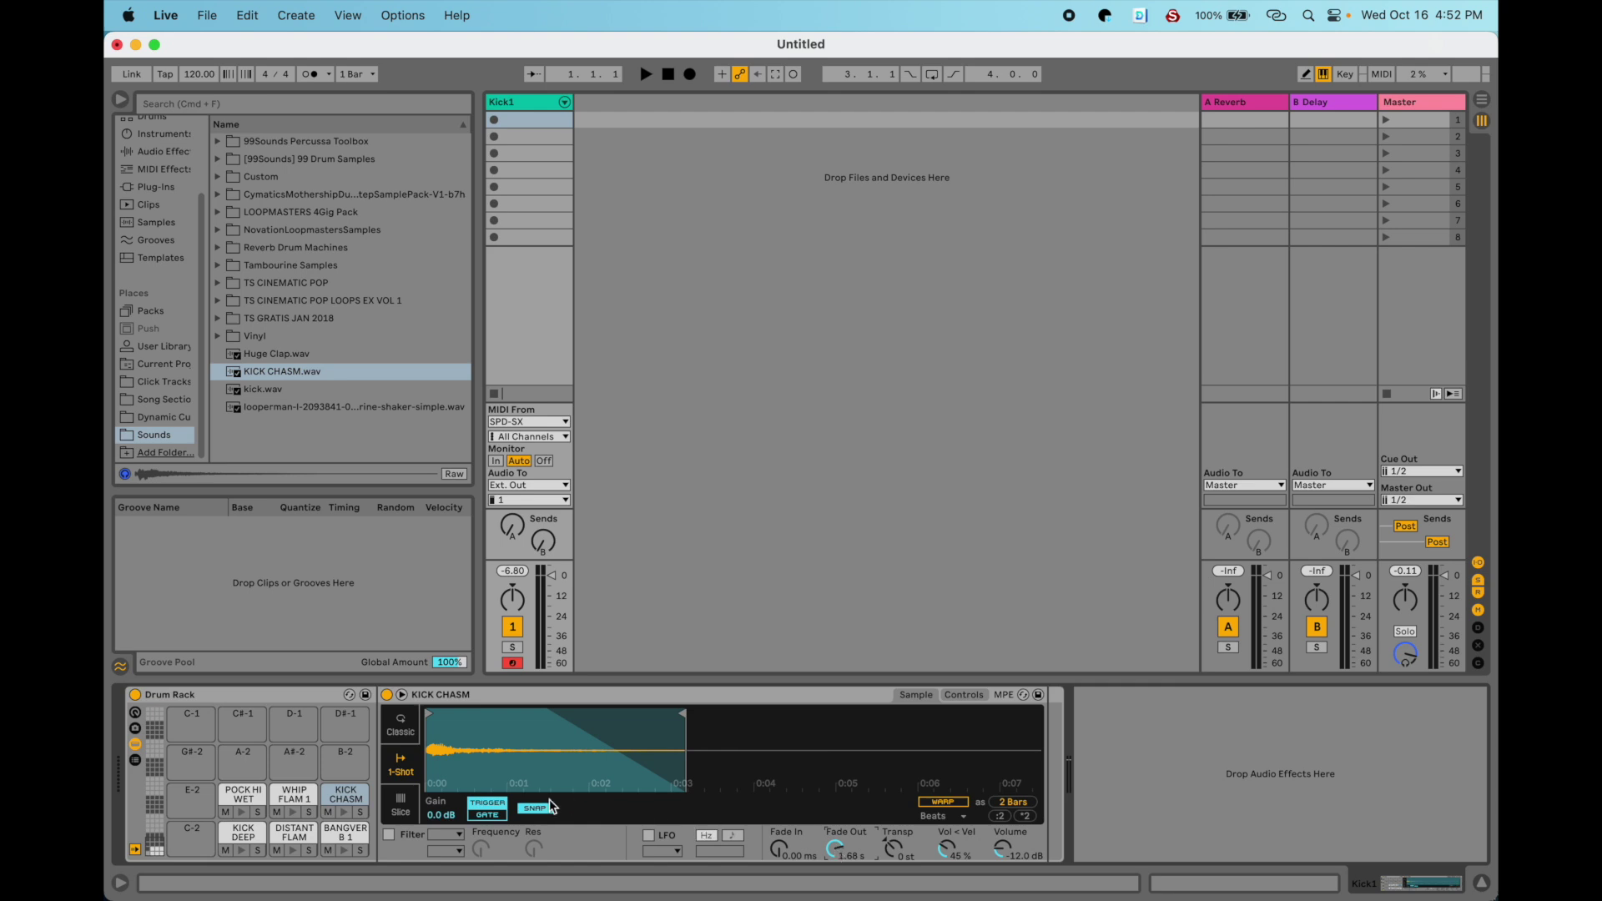
{"action": "left_click", "coordinate": [401, 726]}
{"action": "left_click", "coordinate": [406, 757]}
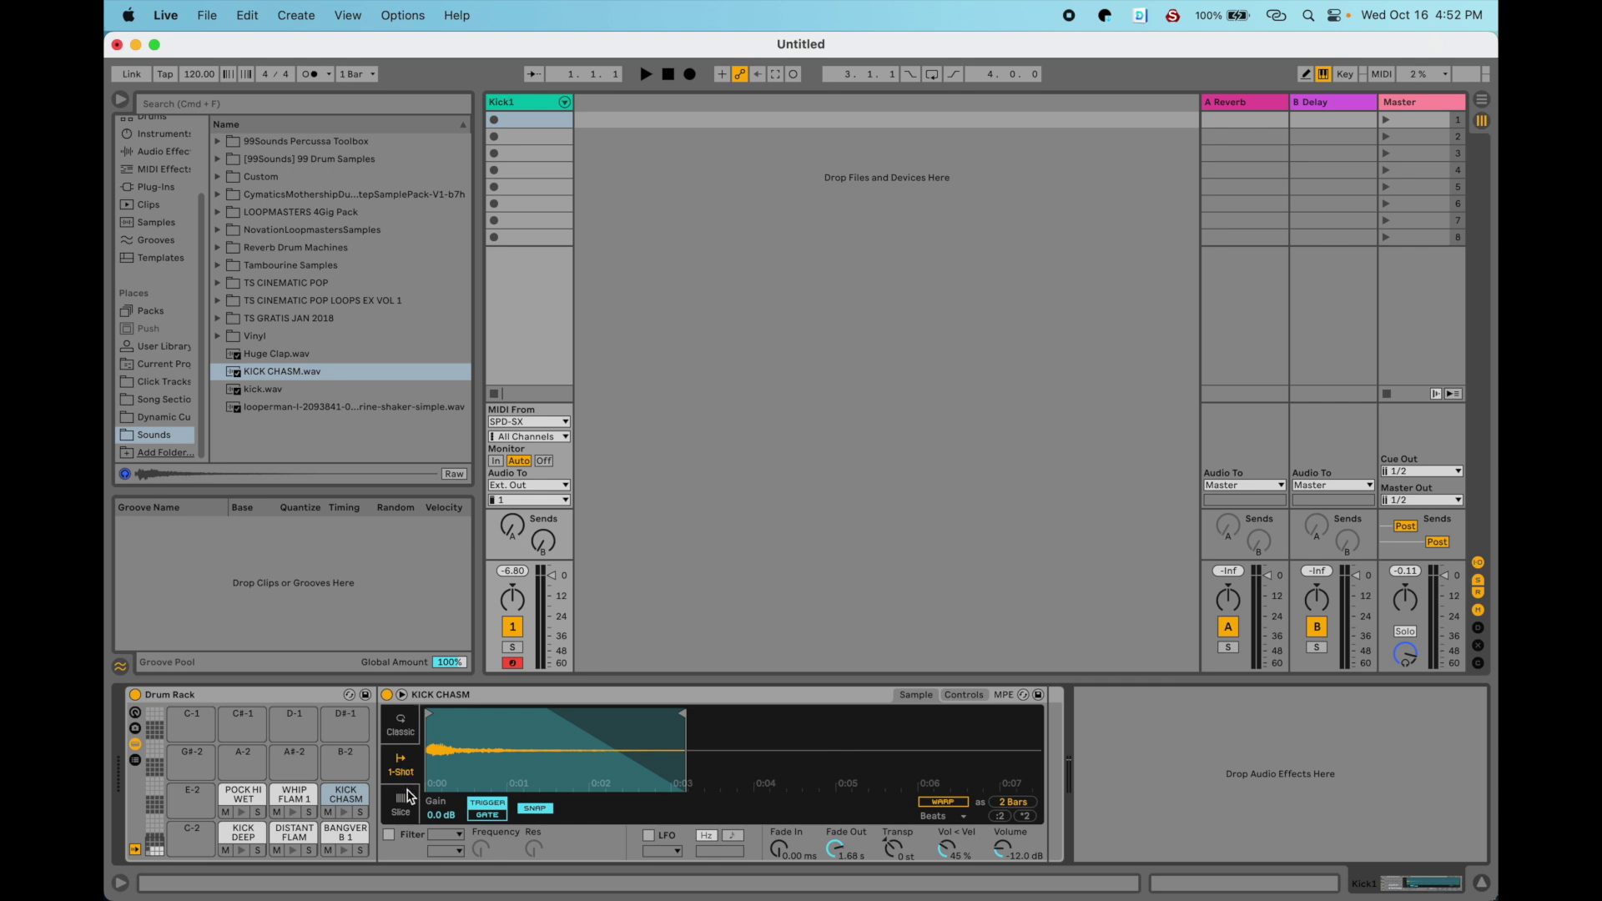